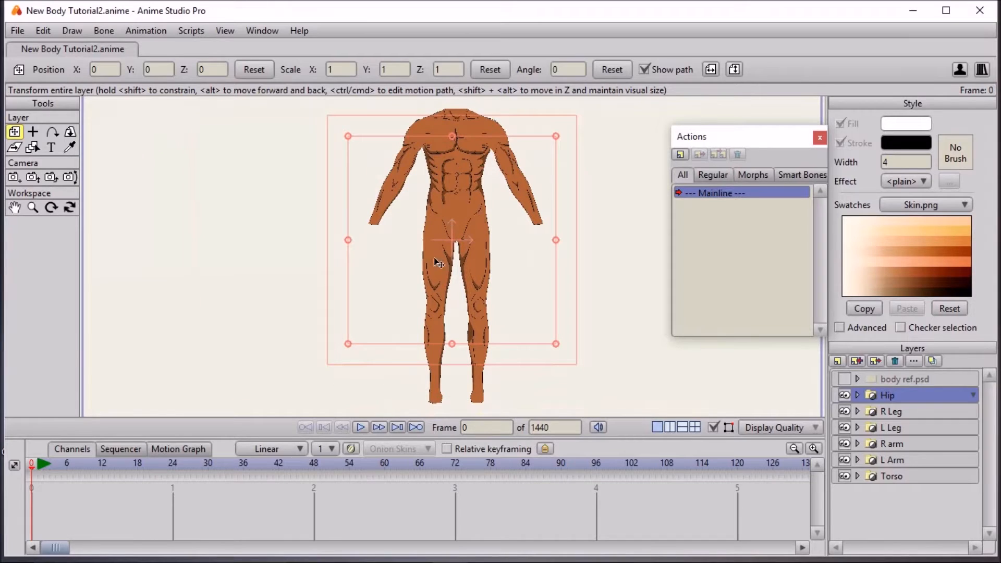
pyautogui.click(858, 410)
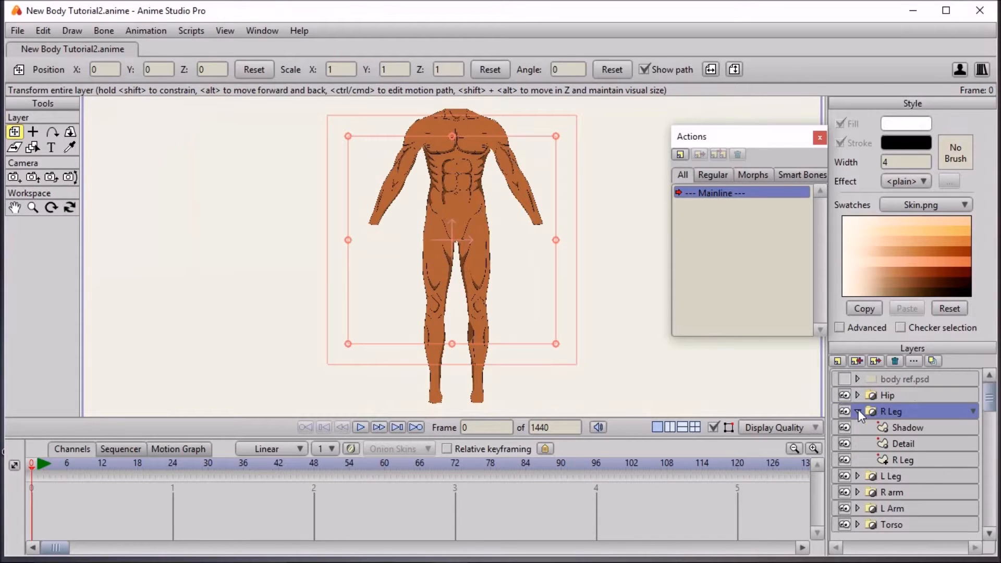
pyautogui.click(897, 426)
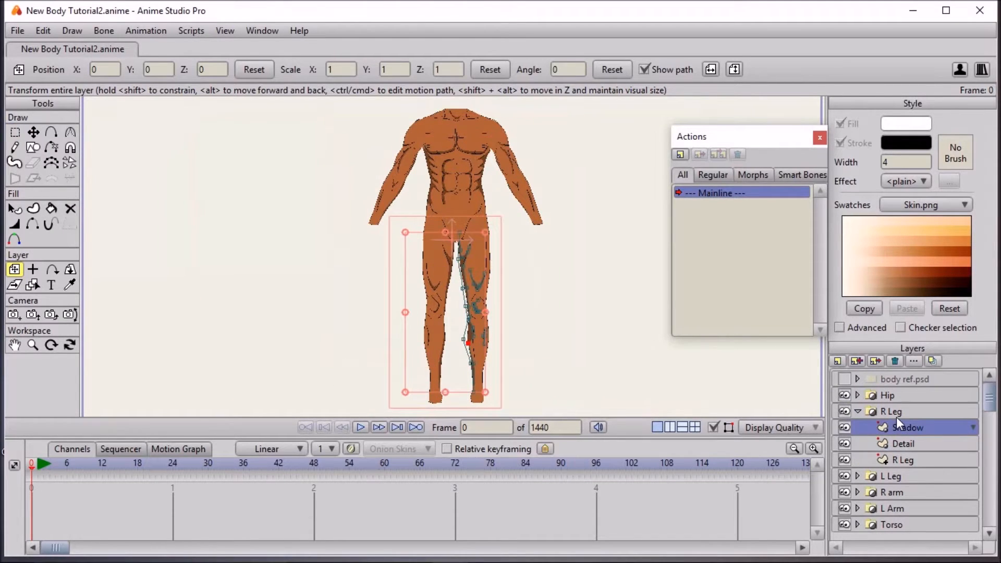
pyautogui.click(858, 412)
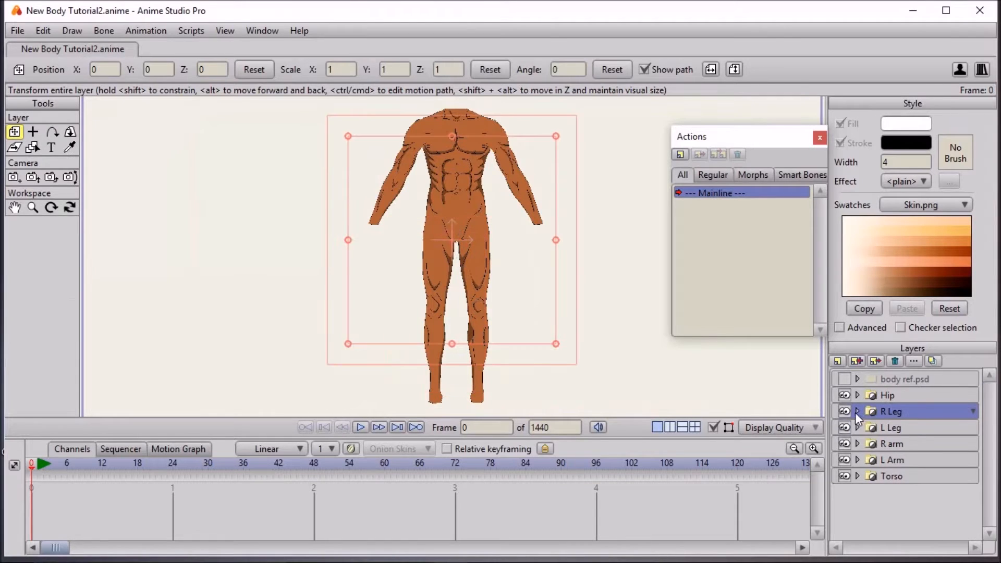
# Add a vector layer named Shadow above the Detail layer inside the Hip group
pyautogui.scroll(3, 386, 240)
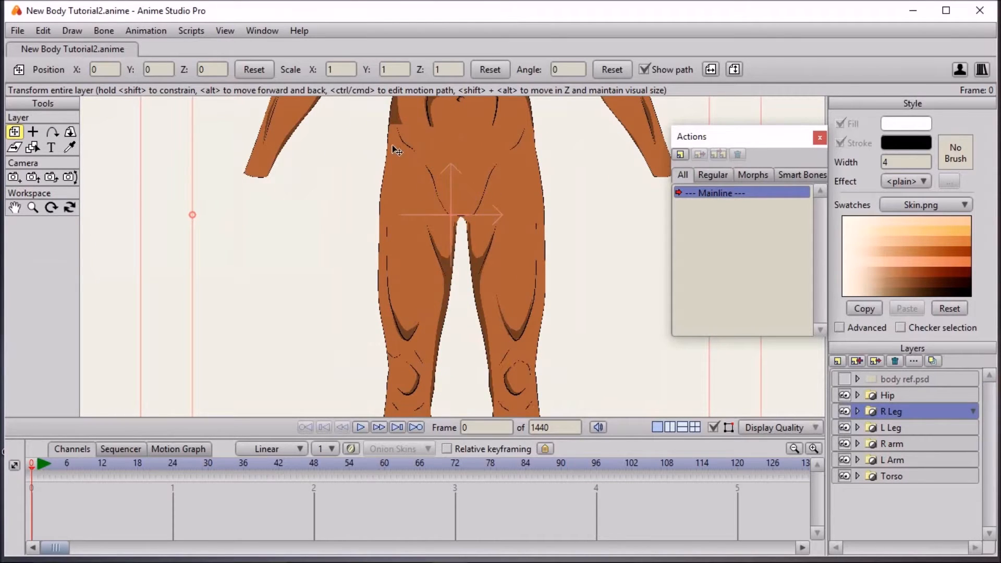
pyautogui.click(858, 395)
pyautogui.click(893, 415)
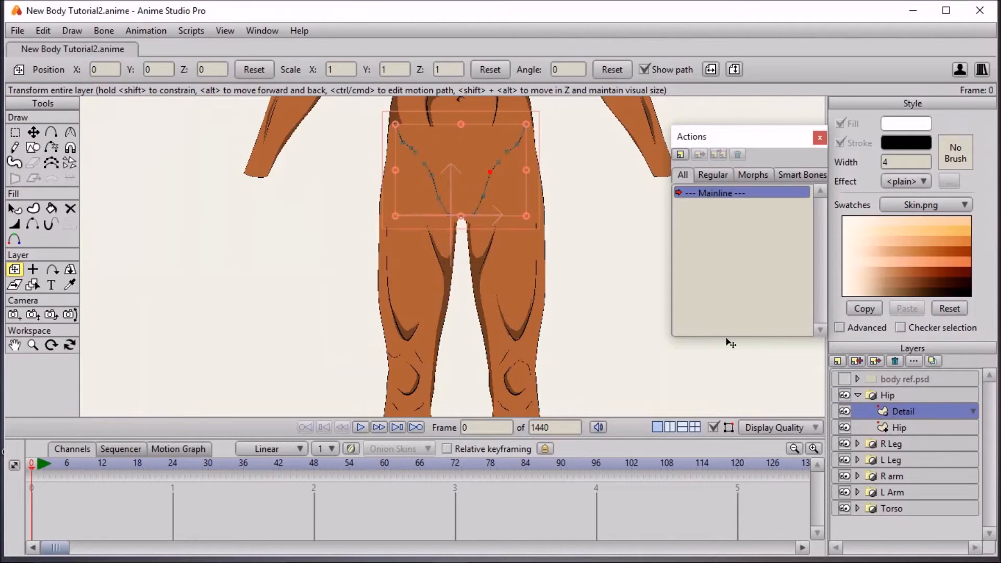
pyautogui.click(837, 361)
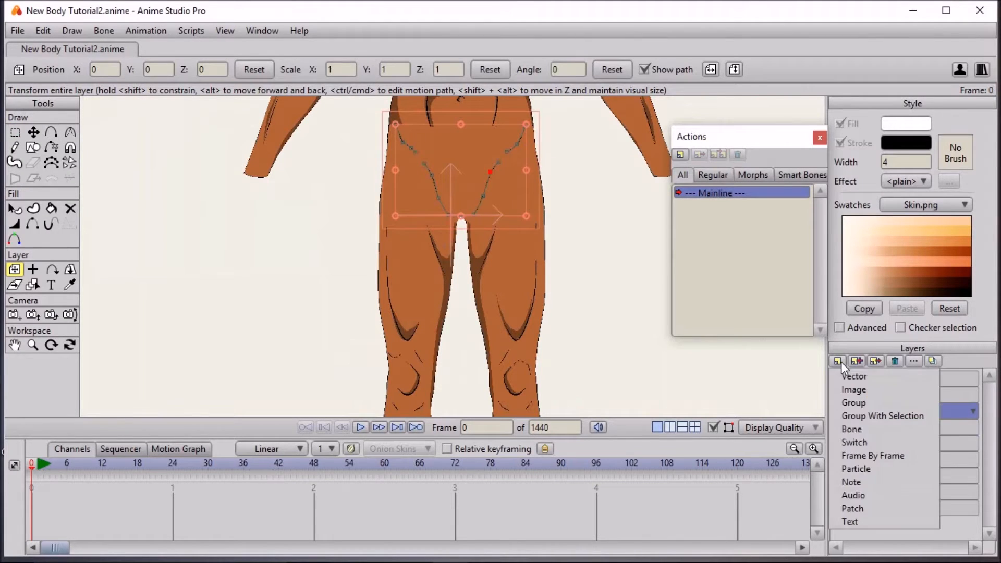
pyautogui.click(852, 373)
pyautogui.write('Shad')
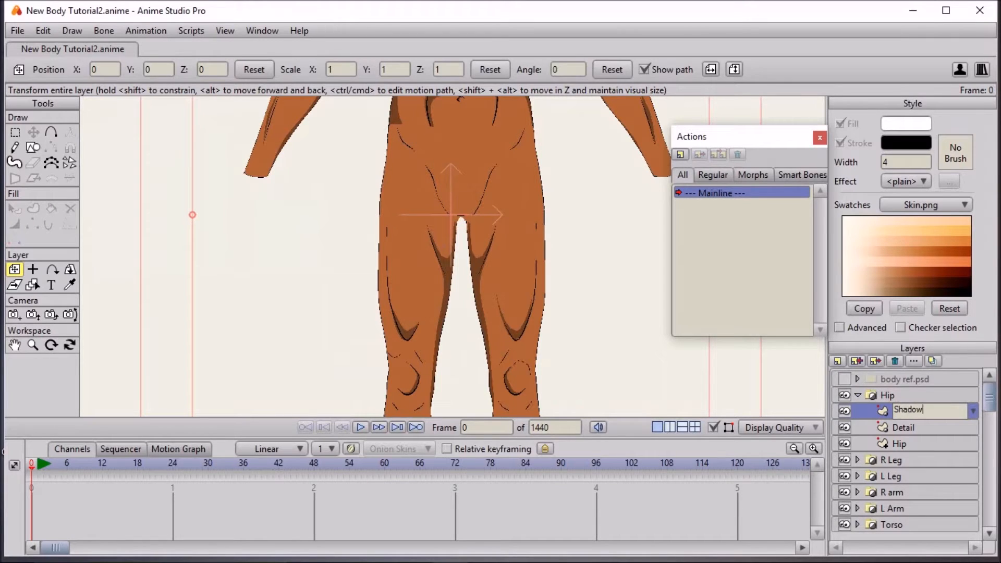
pyautogui.write('ow')
pyautogui.click(905, 429)
pyautogui.click(909, 412)
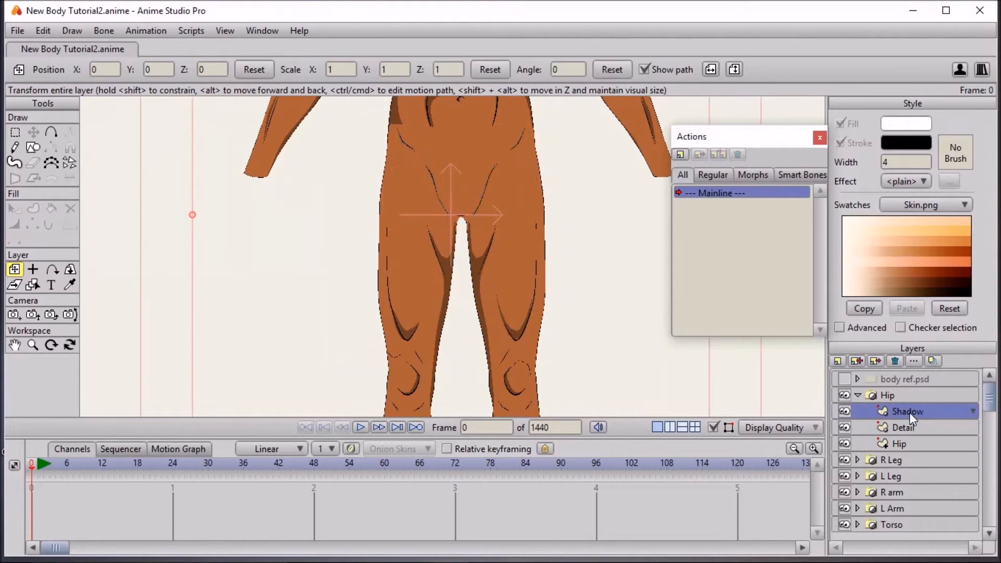
# Draw a thin shadow outline on the Shadow layer along the groin crease on the figure's viewer-left side using Add Point
pyautogui.click(52, 133)
pyautogui.scroll(2, 441, 143)
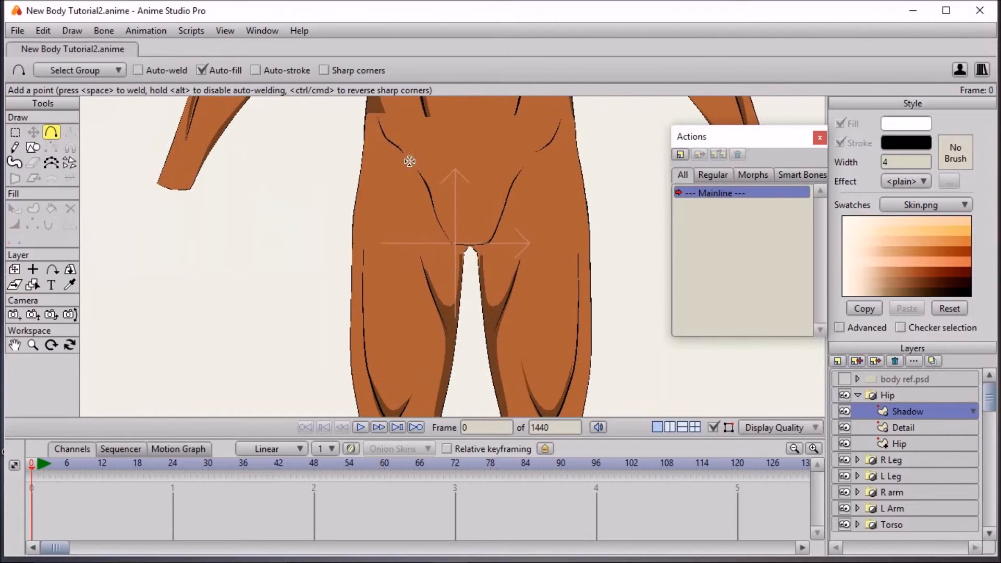
pyautogui.moveTo(411, 178)
pyautogui.mouseDown()
pyautogui.moveTo(442, 241)
pyautogui.moveTo(470, 249)
pyautogui.mouseUp()
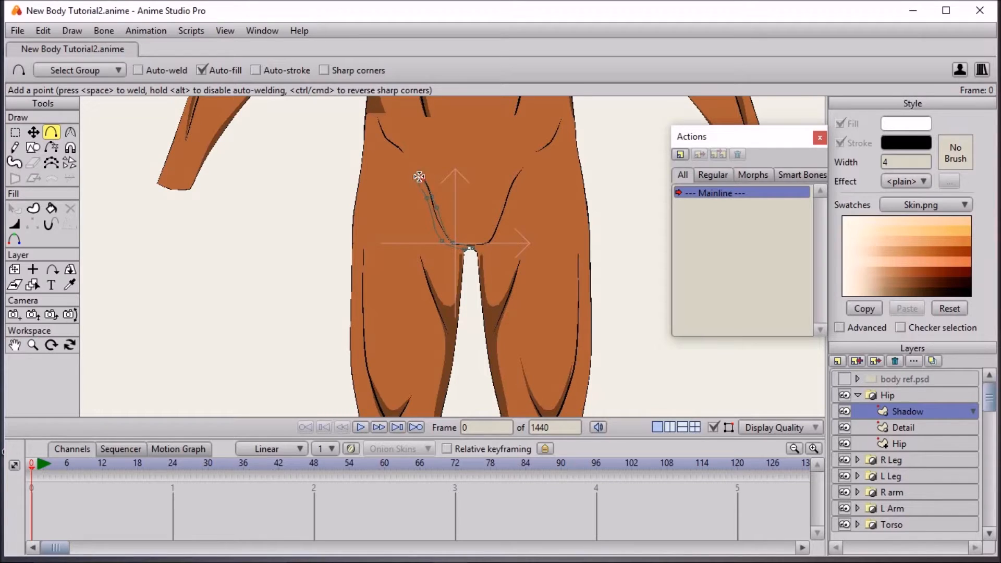
pyautogui.moveTo(418, 177); pyautogui.dragTo(412, 172)
# Weld the groin shadow outline's open end points at its upper tip to close and fill the shape
pyautogui.scroll(4, 557, 143)
pyautogui.click(33, 132)
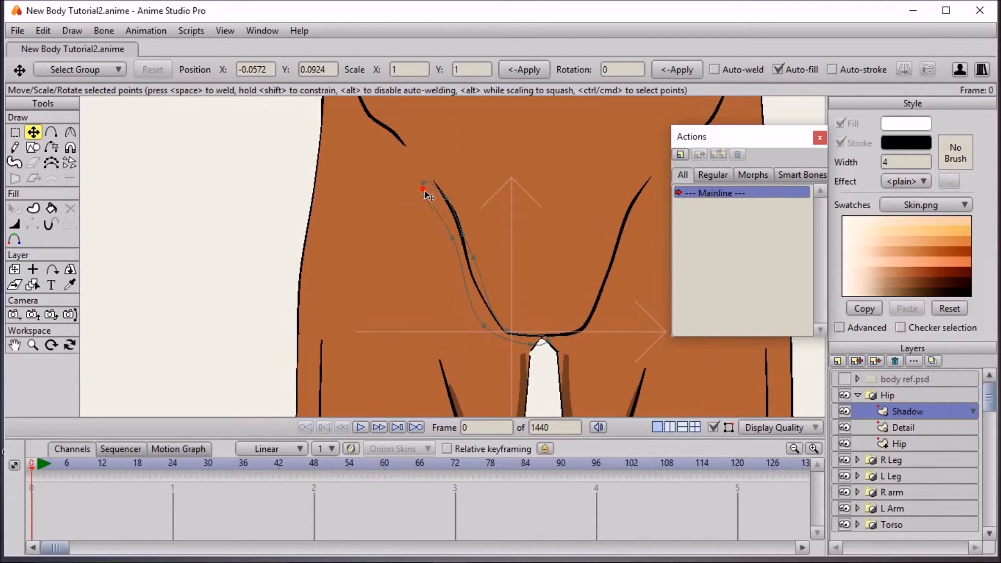
pyautogui.click(427, 197)
pyautogui.moveTo(422, 186); pyautogui.dragTo(423, 183)
pyautogui.press('space')
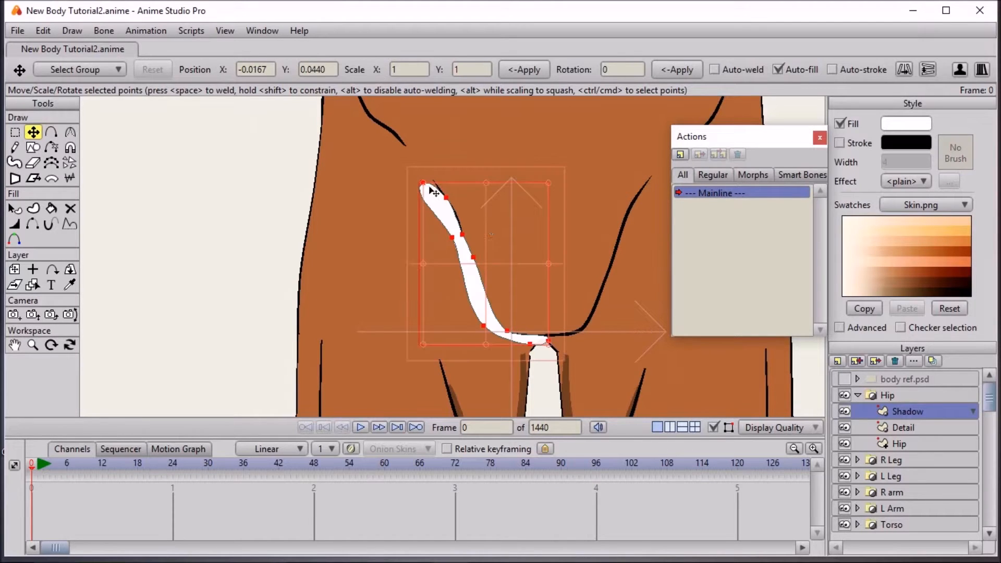
# Copy the semi-transparent dark style of the body's existing shadows onto the groin shadow with the Eyedropper
pyautogui.click(69, 285)
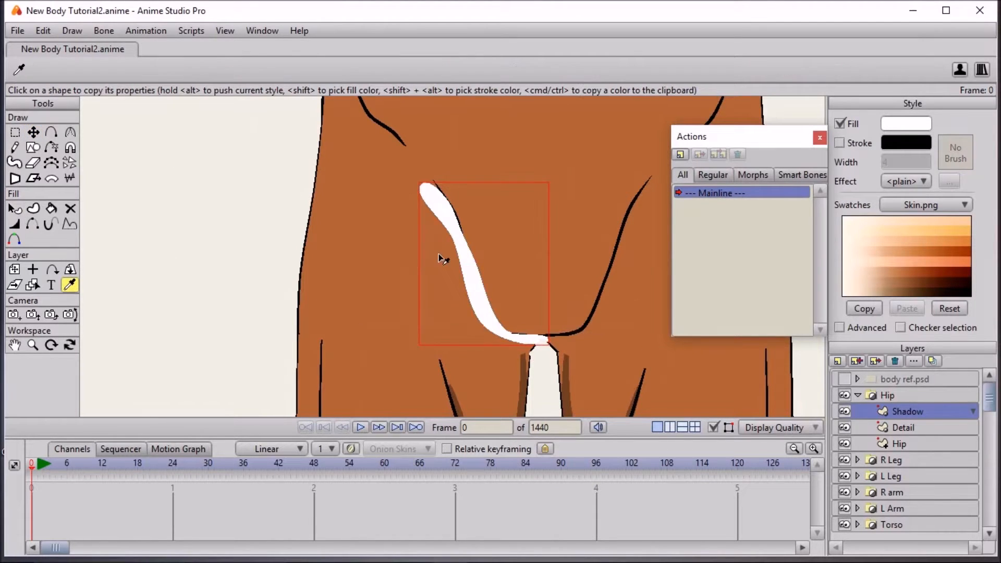
pyautogui.scroll(-5, 445, 311)
pyautogui.click(391, 211)
pyautogui.scroll(-3, 436, 235)
# Move the groin shadow's upper tip onto the crease line and sharpen both end points to zero curvature
pyautogui.click(34, 132)
pyautogui.scroll(3, 371, 227)
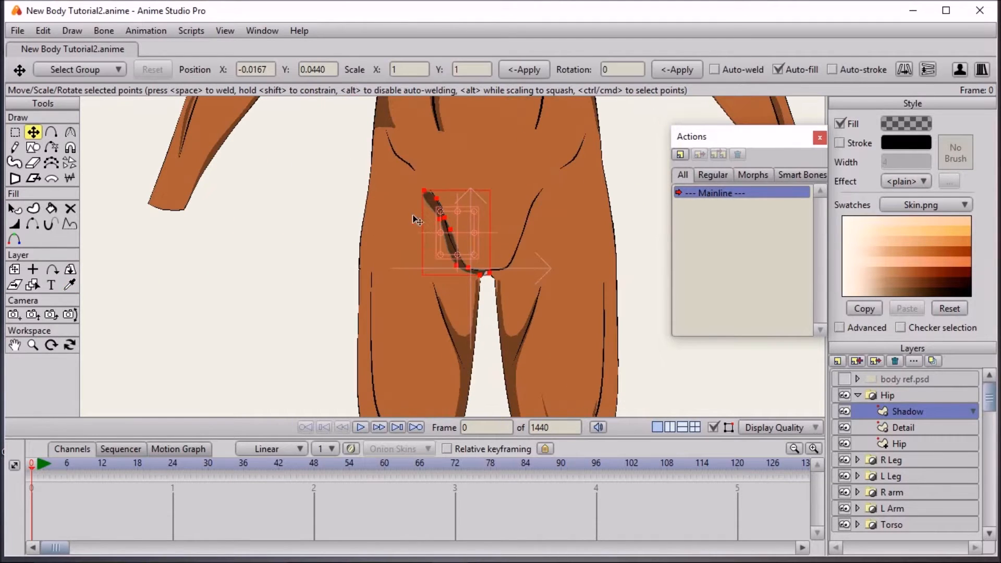
pyautogui.click(427, 191)
pyautogui.press('c')
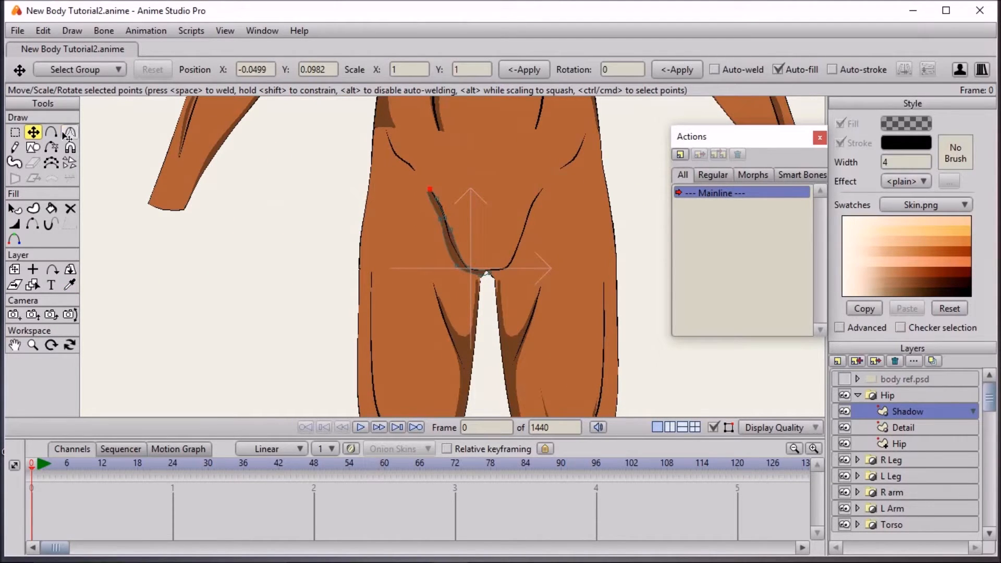
pyautogui.moveTo(442, 188); pyautogui.dragTo(225, 208)
pyautogui.scroll(3, 381, 290)
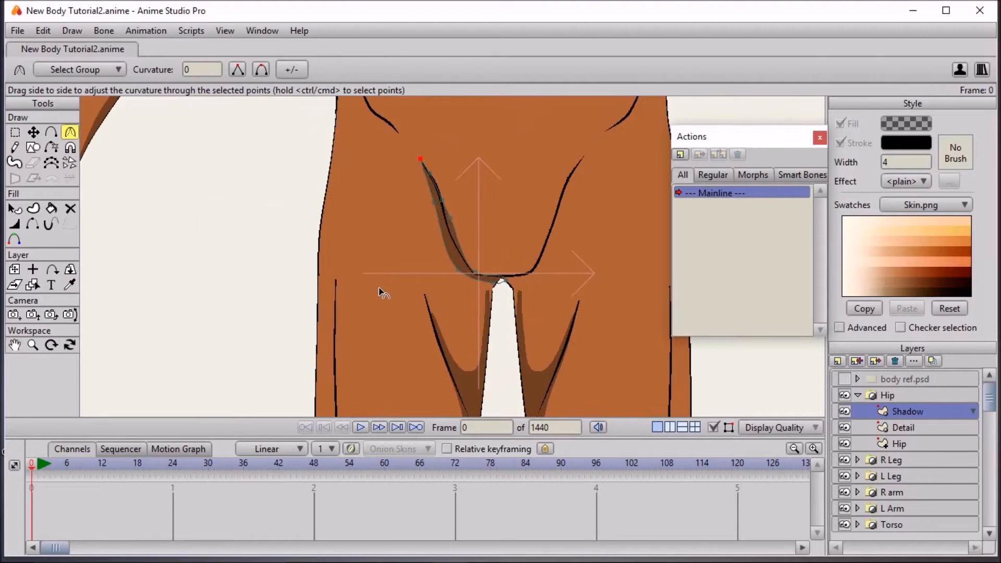
pyautogui.moveTo(544, 292); pyautogui.dragTo(445, 292)
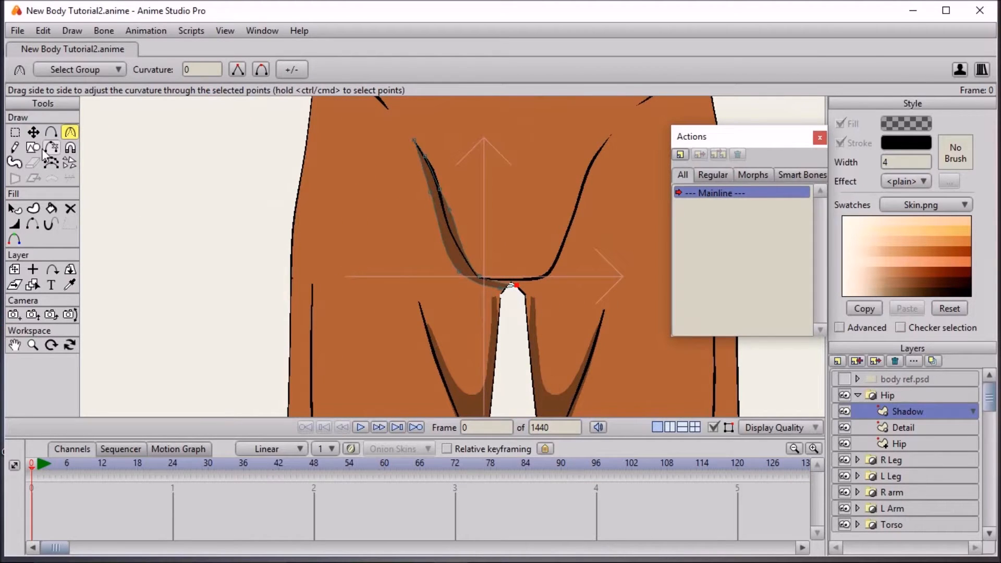
# Move the groin shadow's lower end point back inside the hip's edge at the crotch
pyautogui.click(34, 132)
pyautogui.moveTo(521, 288); pyautogui.dragTo(507, 286)
pyautogui.click(445, 223)
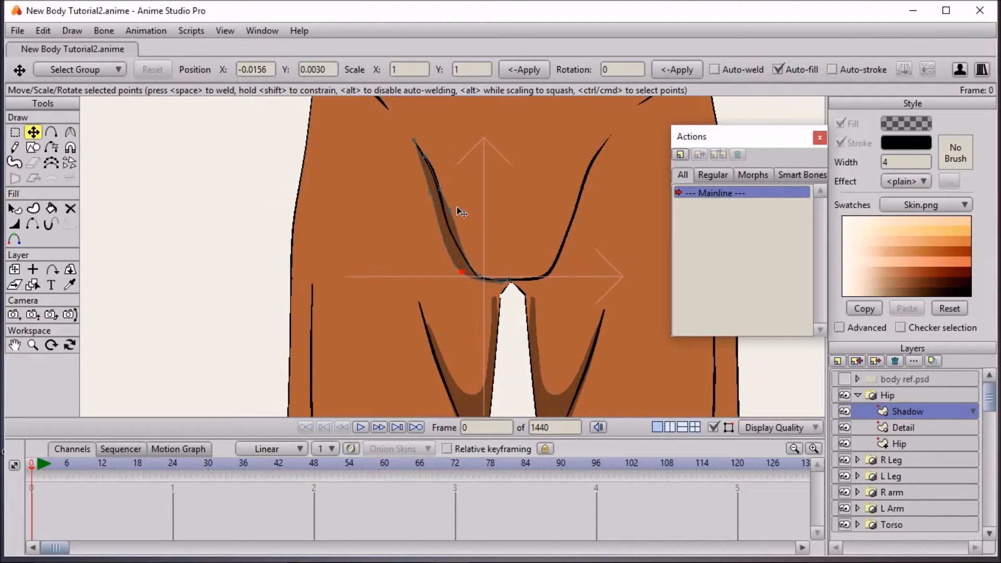
# Draw a small closed shadow shape beneath the short upper hip line on the figure's viewer-right side
pyautogui.scroll(-3, 451, 224)
pyautogui.click(51, 131)
pyautogui.moveTo(518, 151); pyautogui.dragTo(493, 206)
pyautogui.scroll(1, 521, 196)
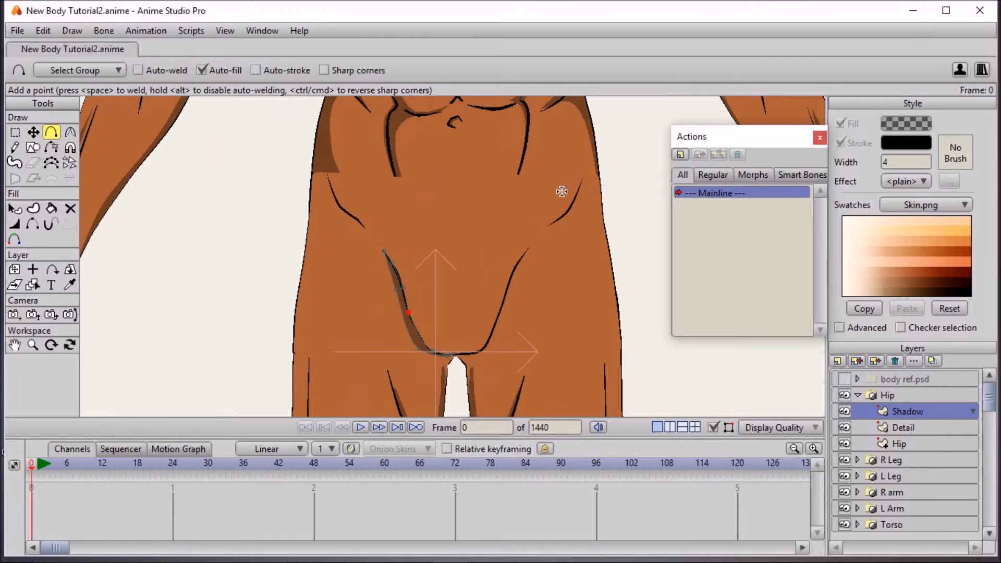
pyautogui.moveTo(587, 186)
pyautogui.mouseDown()
pyautogui.moveTo(552, 226)
pyautogui.moveTo(583, 185)
pyautogui.mouseUp()
pyautogui.click(586, 186)
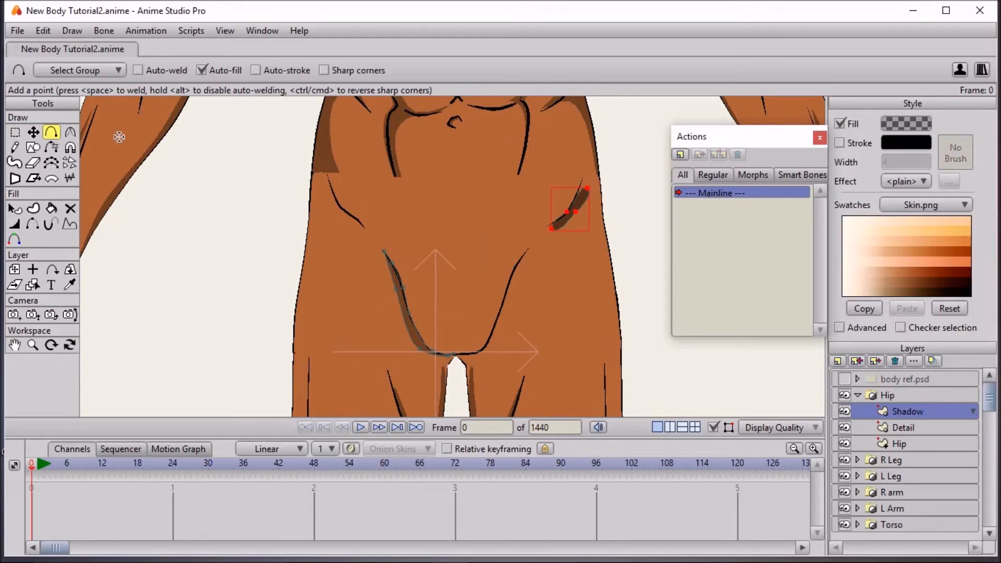
# Align both tips of the small hip shadow with the ends of its line and sharpen them with the Curvature tool
pyautogui.click(33, 132)
pyautogui.moveTo(587, 189); pyautogui.dragTo(582, 182)
pyautogui.click(70, 132)
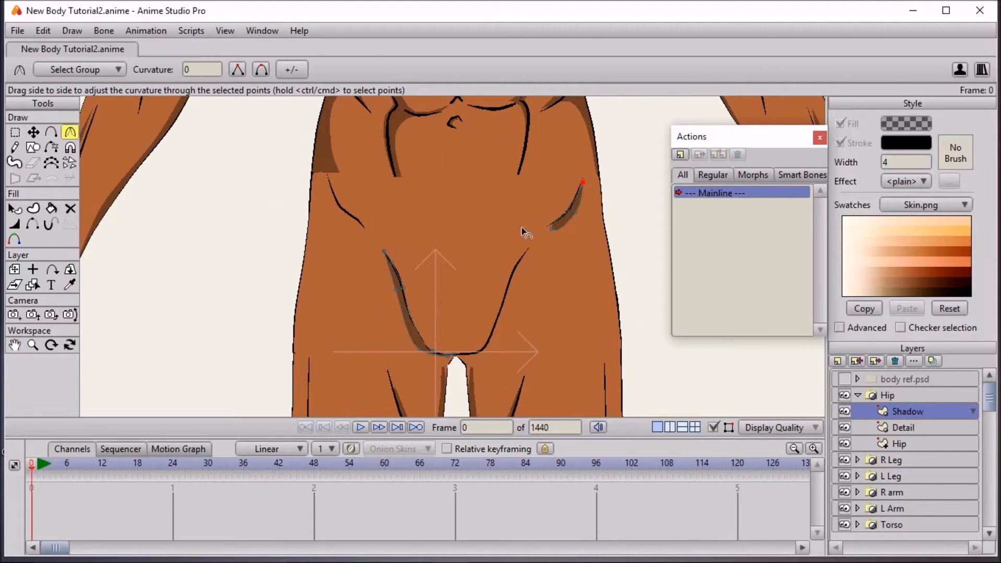
pyautogui.moveTo(551, 228); pyautogui.dragTo(180, 214)
pyautogui.click(33, 132)
pyautogui.moveTo(549, 228); pyautogui.dragTo(547, 227)
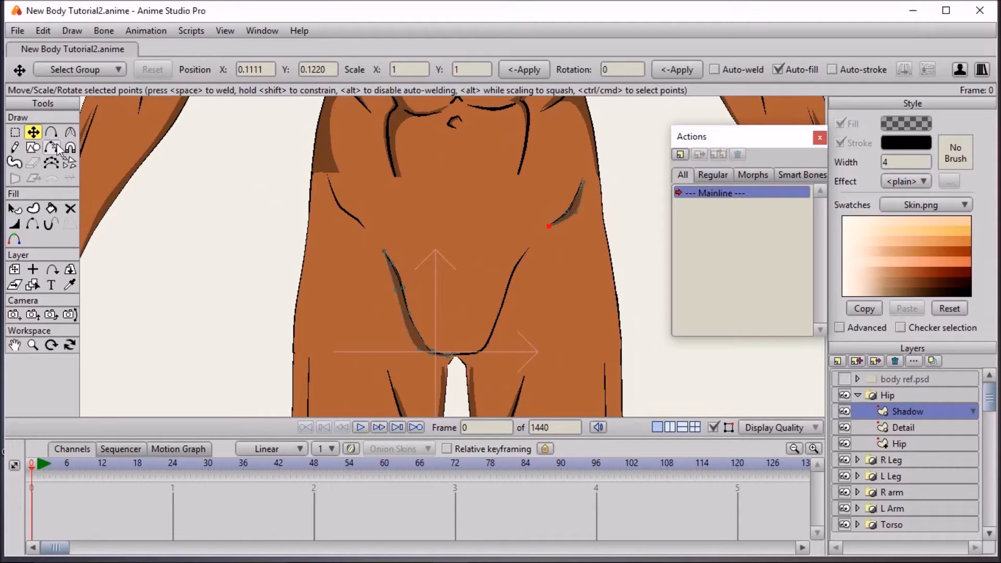
# Duplicate the small hip shadow, flip the copy horizontally and place it by the matching line on the opposite hip
pyautogui.doubleClick(580, 204)
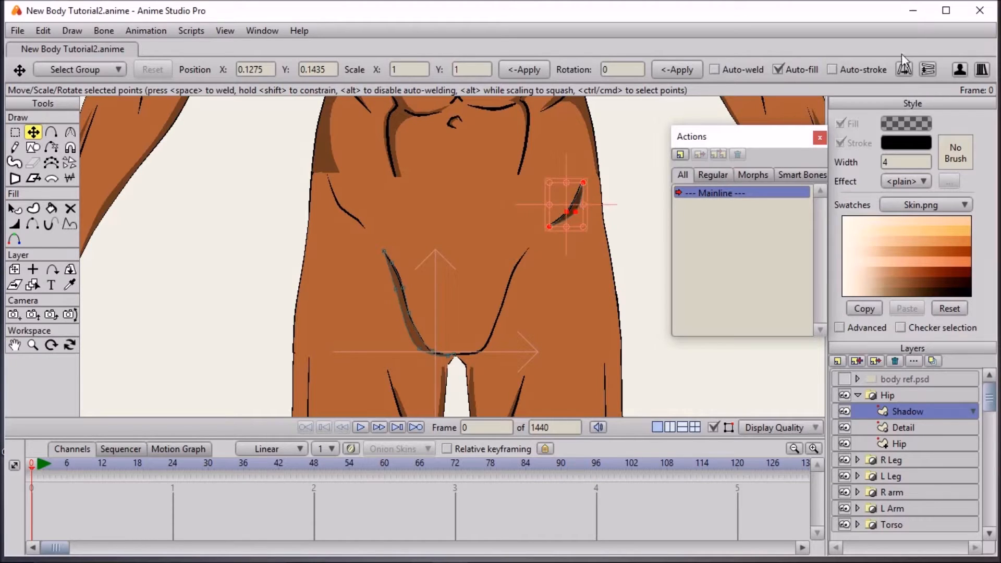
pyautogui.click(907, 68)
pyautogui.moveTo(570, 211); pyautogui.dragTo(349, 223)
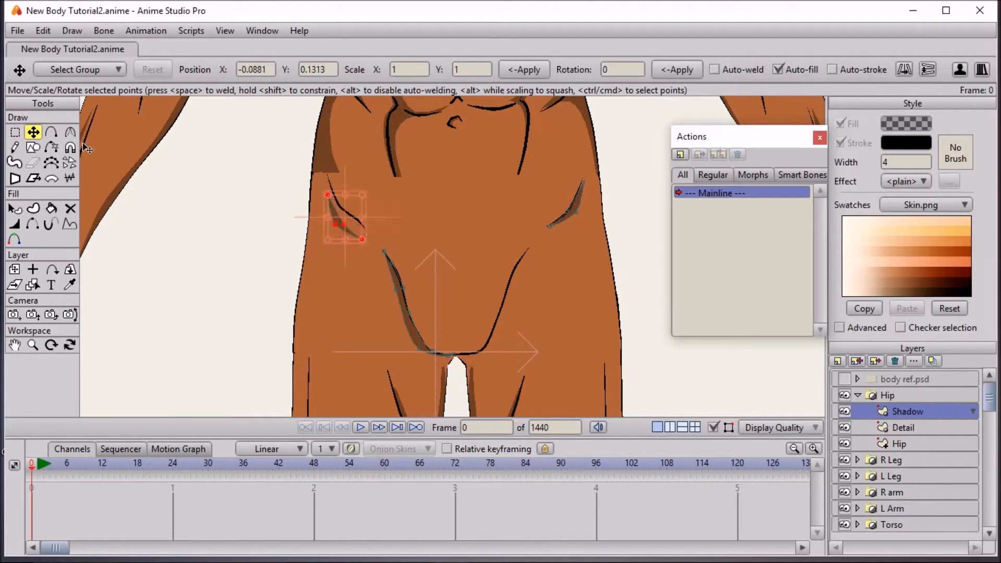
pyautogui.click(51, 132)
pyautogui.scroll(-6, 257, 193)
pyautogui.scroll(5, 313, 194)
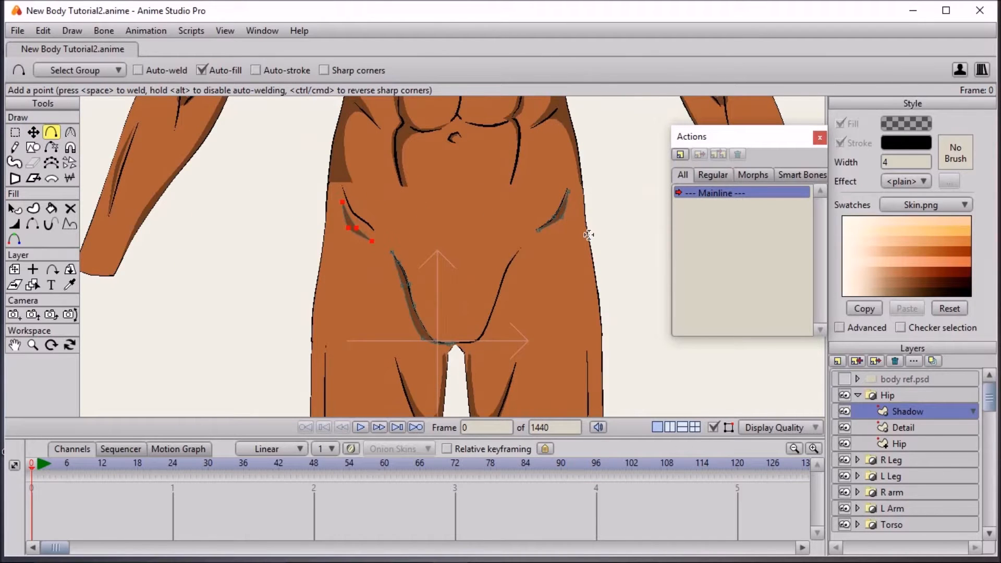
pyautogui.scroll(-3, 449, 219)
pyautogui.click(33, 132)
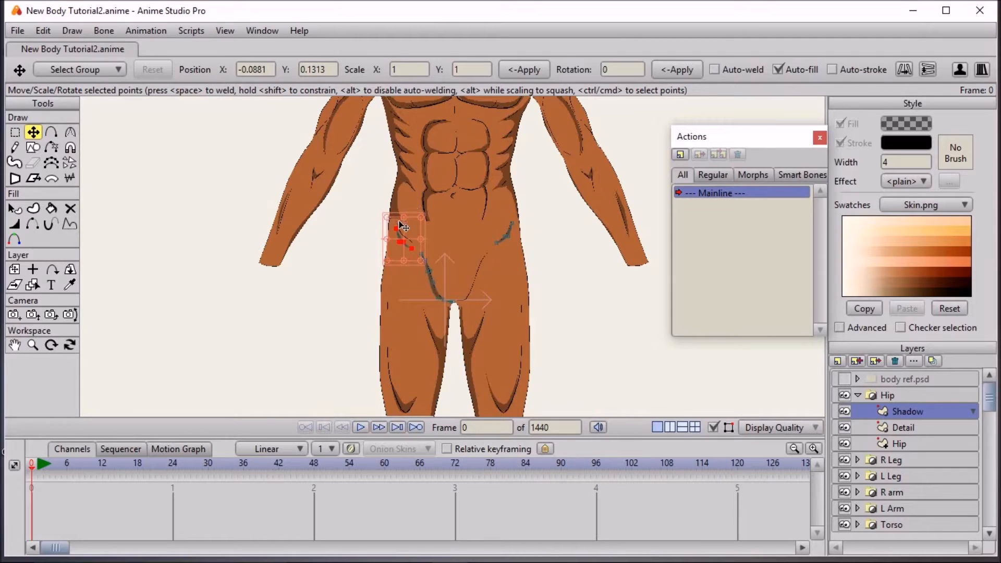
# On the Torso group's Shadow layer, move the viewer-left waist shadow's lower points outward to clear the hip
pyautogui.scroll(-1, 911, 471)
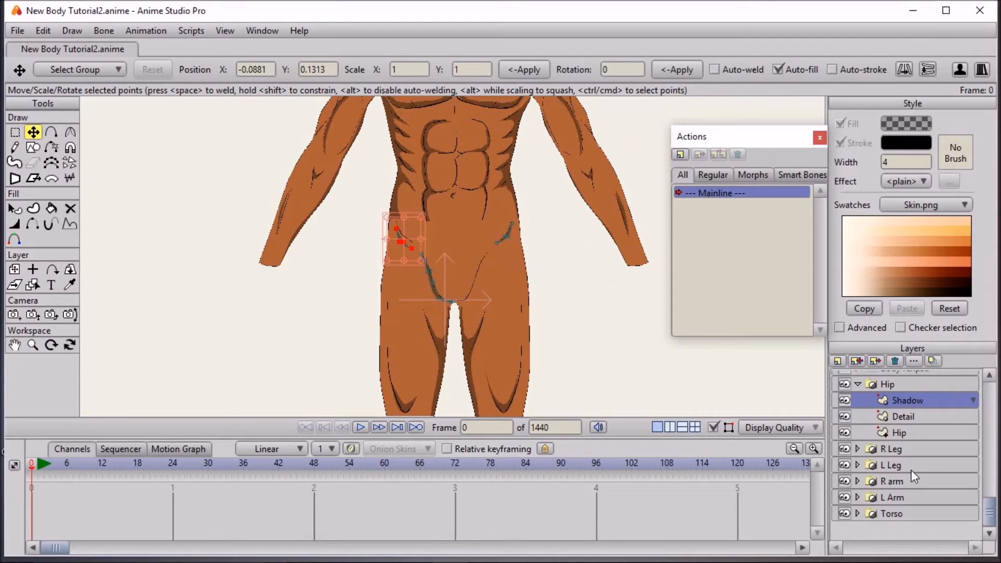
pyautogui.click(858, 514)
pyautogui.click(892, 530)
pyautogui.scroll(1, 400, 253)
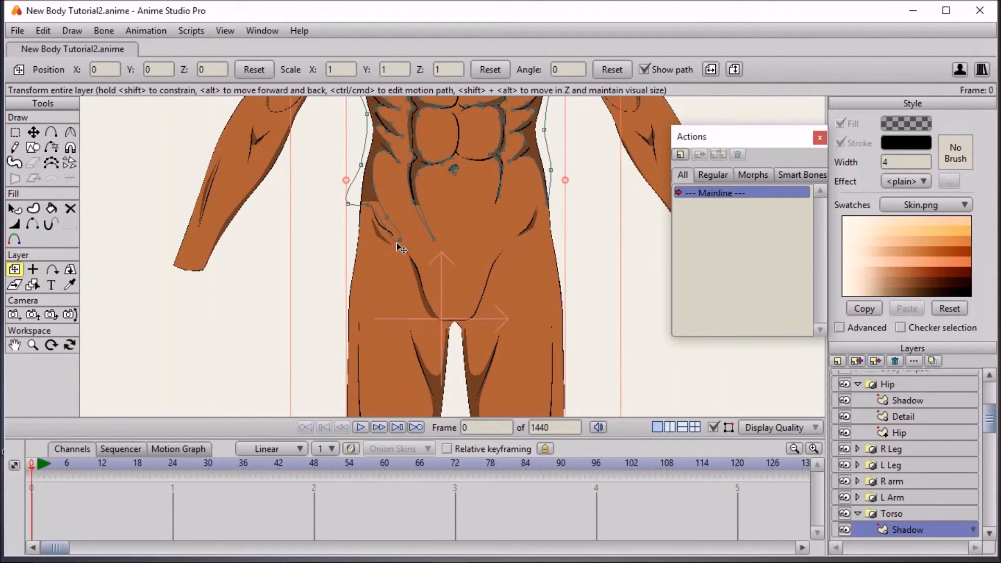
pyautogui.click(33, 133)
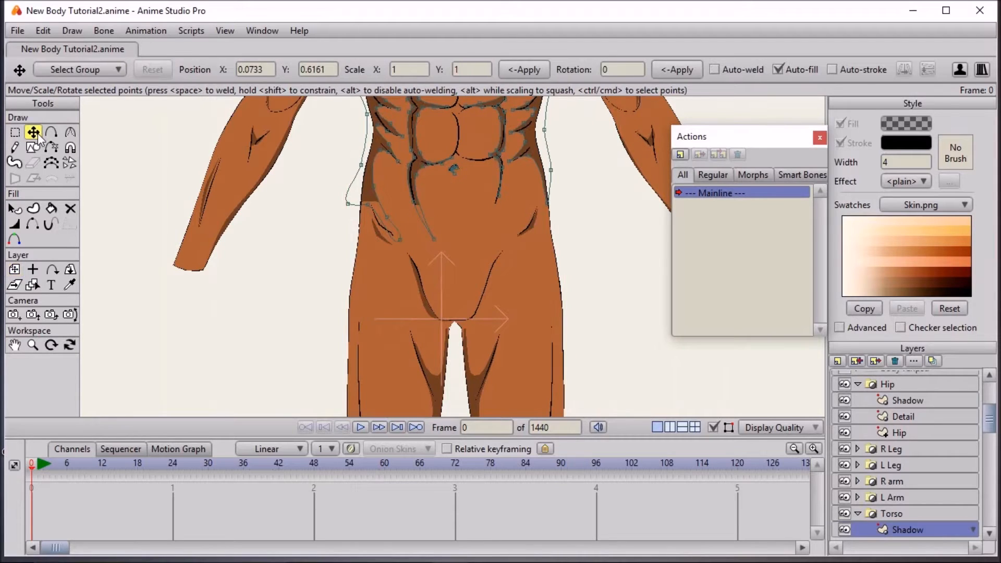
pyautogui.moveTo(406, 246); pyautogui.dragTo(358, 245)
pyautogui.moveTo(367, 206)
pyautogui.mouseDown()
pyautogui.moveTo(379, 187)
pyautogui.moveTo(361, 217)
pyautogui.mouseUp()
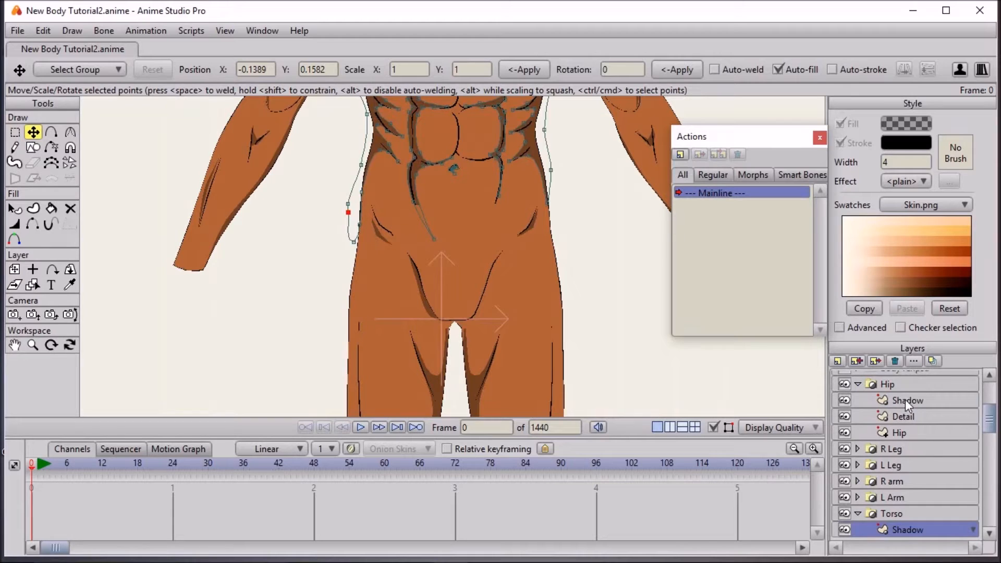
# On the Hip group's Shadow layer, move the flipped shadow copy up against its hip line, to about Y 0.144
pyautogui.click(893, 430)
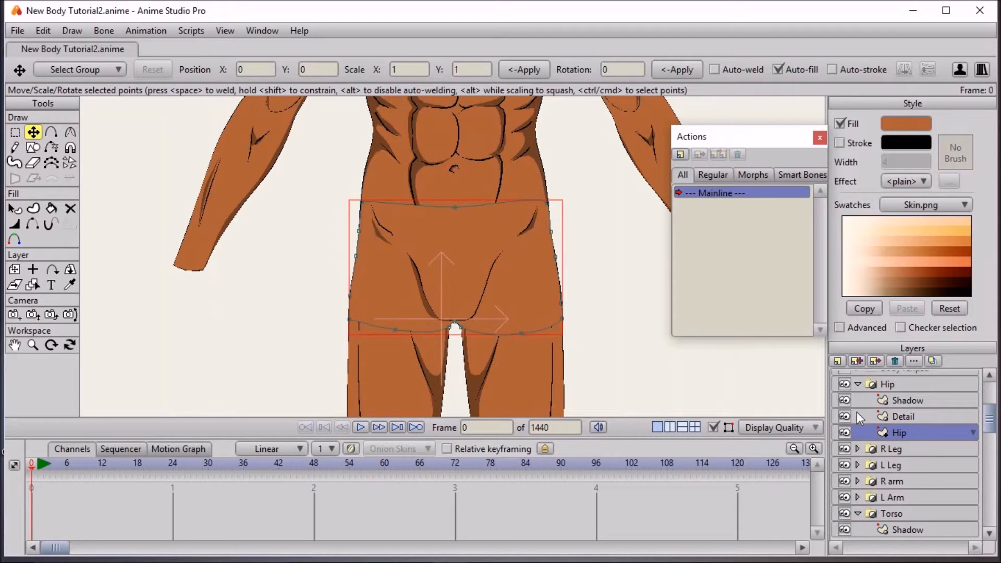
pyautogui.click(894, 403)
pyautogui.scroll(2, 308, 206)
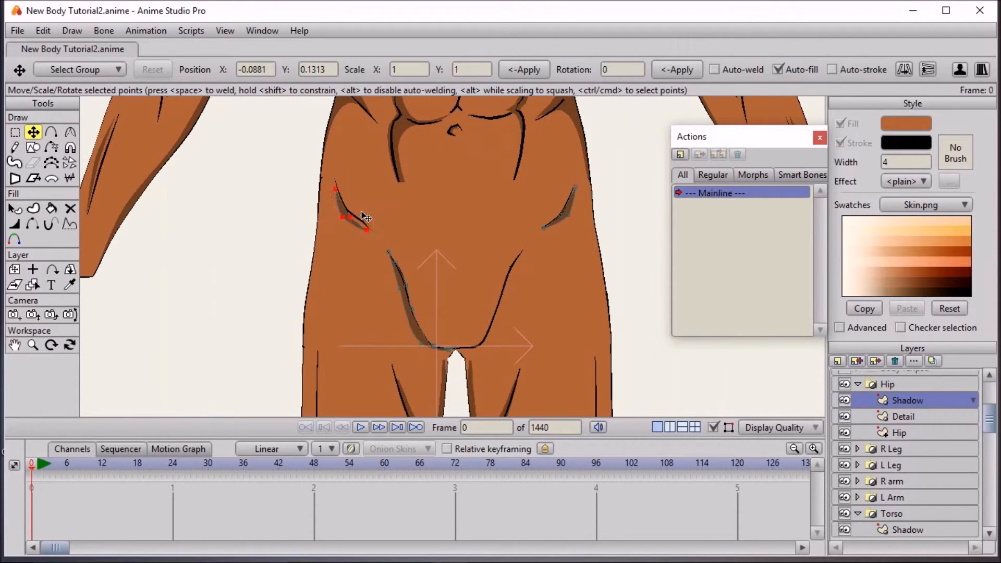
pyautogui.moveTo(361, 211); pyautogui.dragTo(361, 211)
pyautogui.scroll(-3, 402, 227)
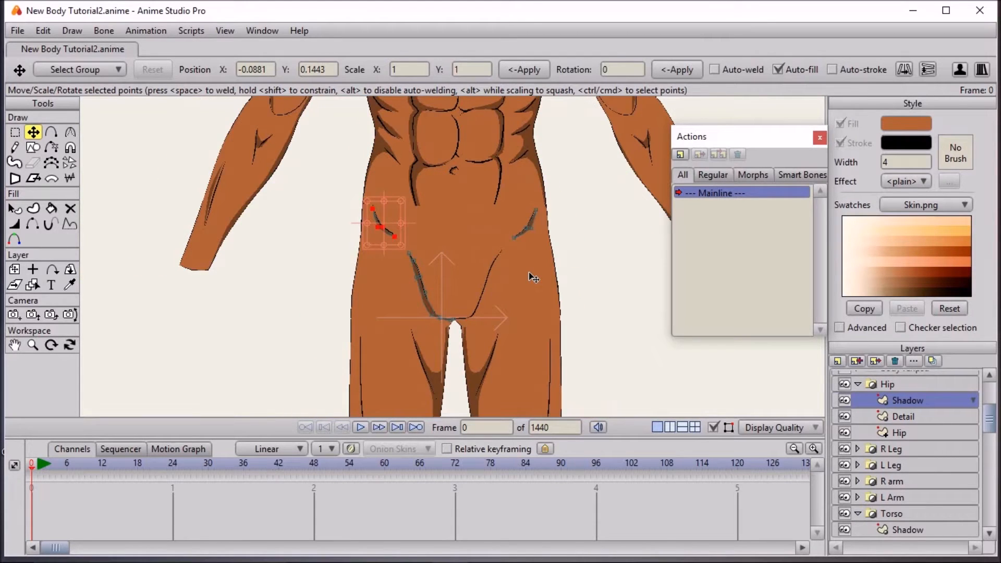
pyautogui.scroll(-2, 529, 272)
pyautogui.scroll(2, 529, 272)
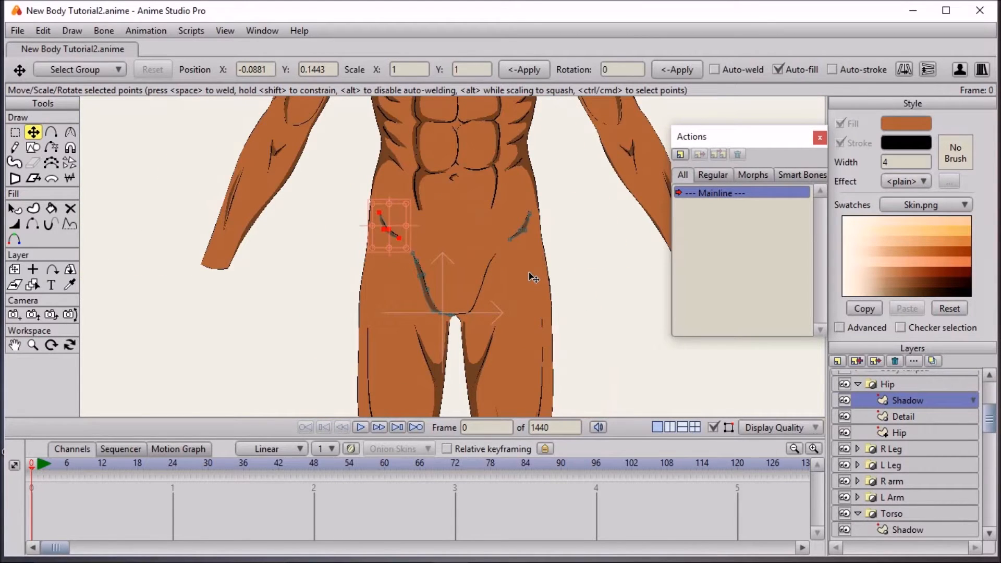
pyautogui.scroll(-3, 529, 272)
pyautogui.scroll(4, 528, 272)
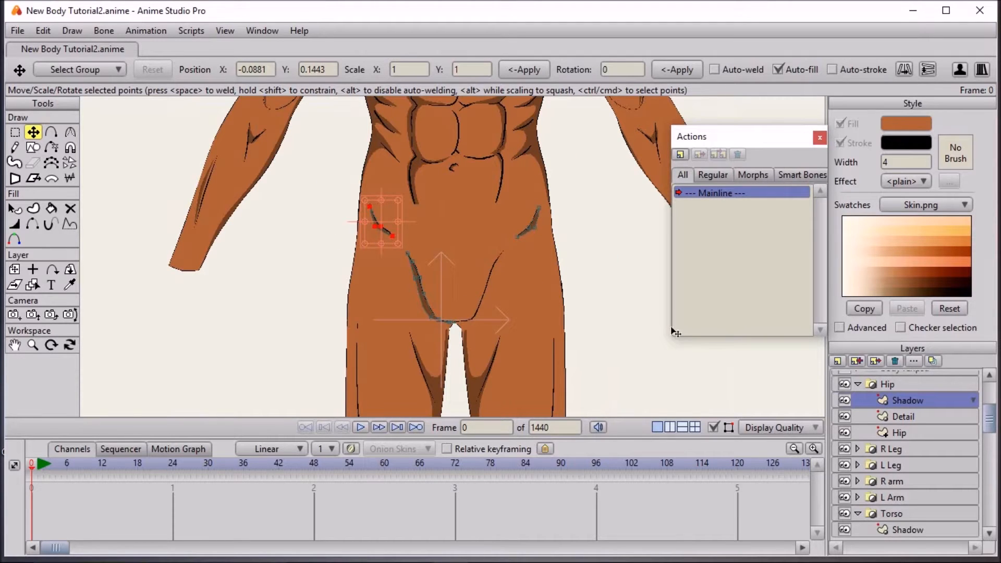
# Collapse the Hip and Torso groups in the layer list
pyautogui.click(861, 387)
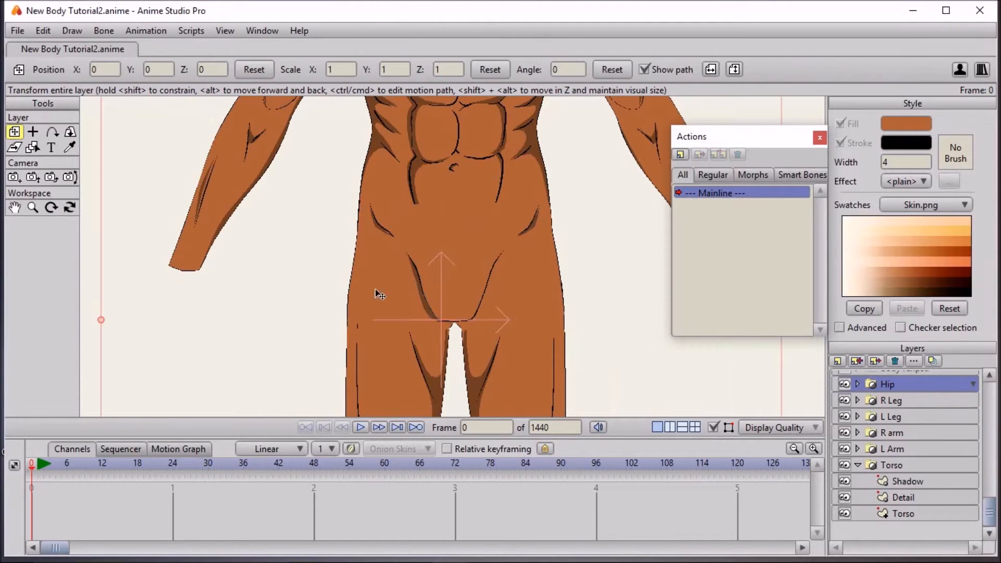
pyautogui.scroll(-3, 376, 290)
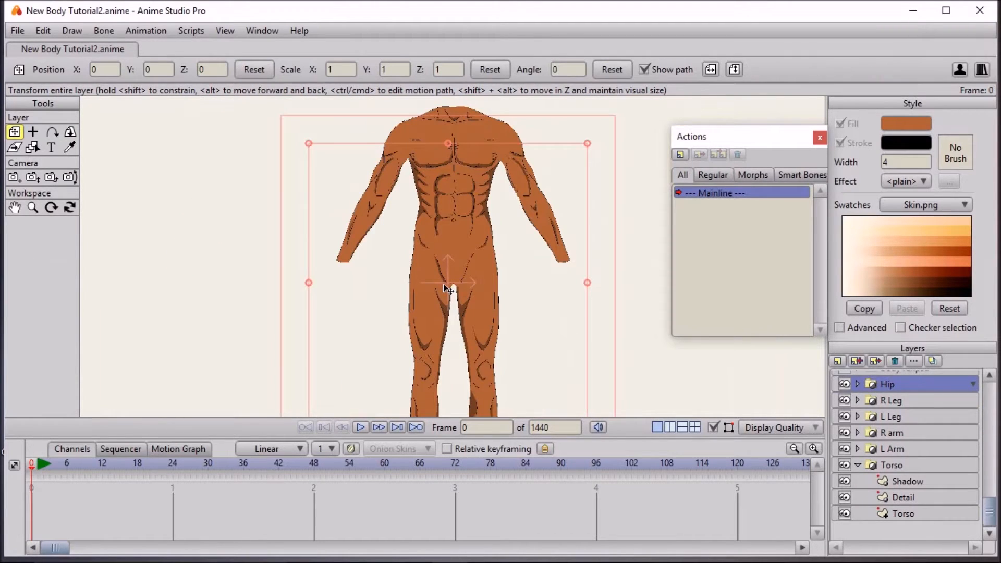
pyautogui.click(858, 464)
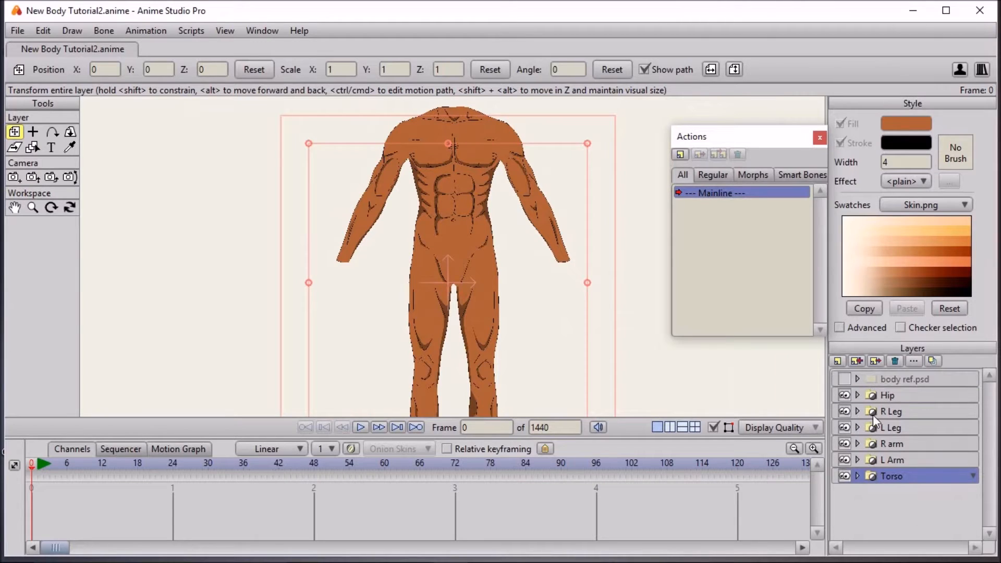
pyautogui.click(843, 379)
pyautogui.click(860, 380)
pyautogui.click(844, 379)
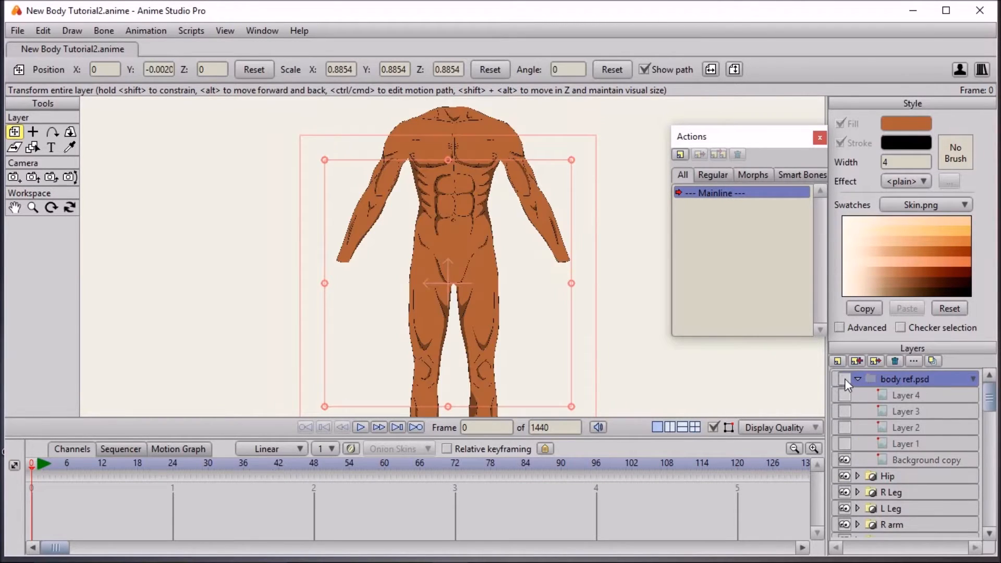
pyautogui.click(857, 377)
# Add a bone layer named "Body" at the top of the layer stack and collapse it
pyautogui.click(838, 361)
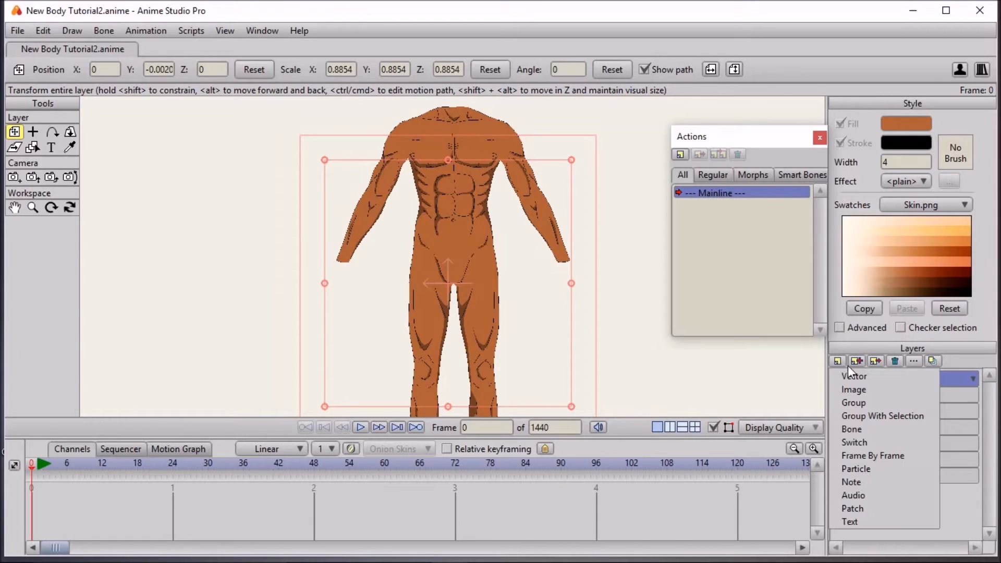
pyautogui.click(848, 428)
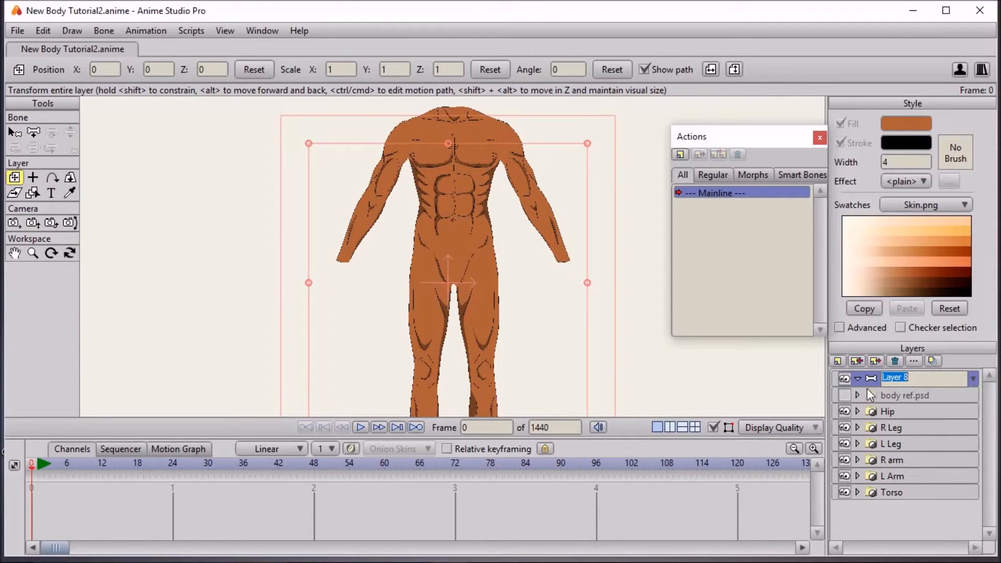
pyautogui.write('Body')
pyautogui.press('Return')
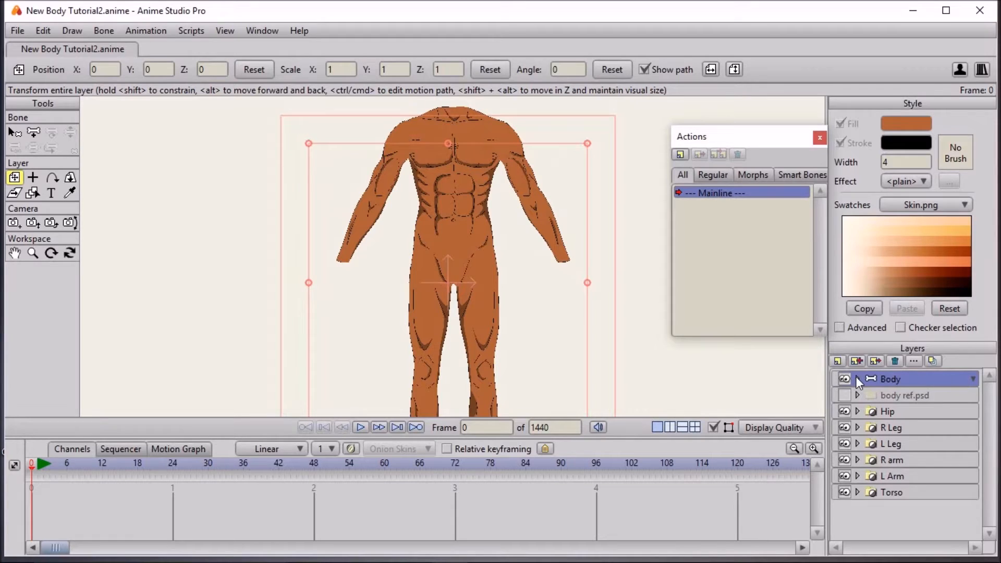
# Move all layers from body ref.psd down through Torso into the Body bone layer and leave it collapsed
pyautogui.click(874, 397)
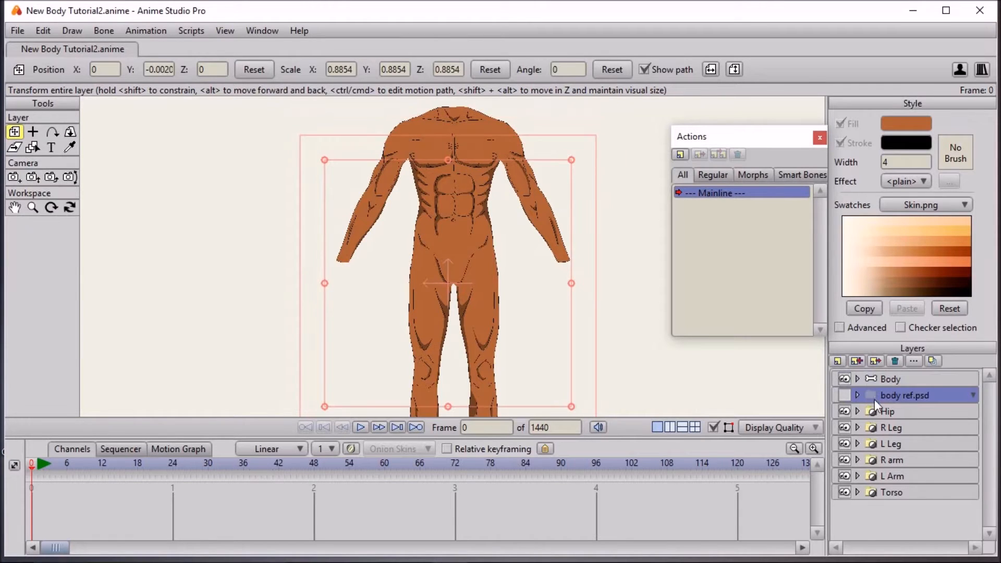
pyautogui.click(927, 497)
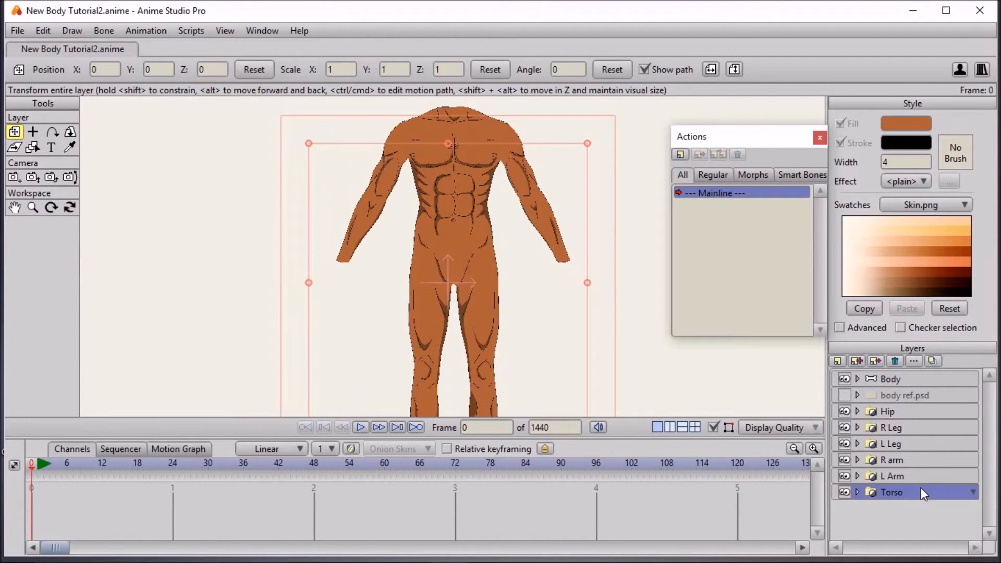
pyautogui.keyDown('shift'); pyautogui.click(913, 396); pyautogui.keyUp('shift')
pyautogui.moveTo(909, 394); pyautogui.dragTo(907, 379)
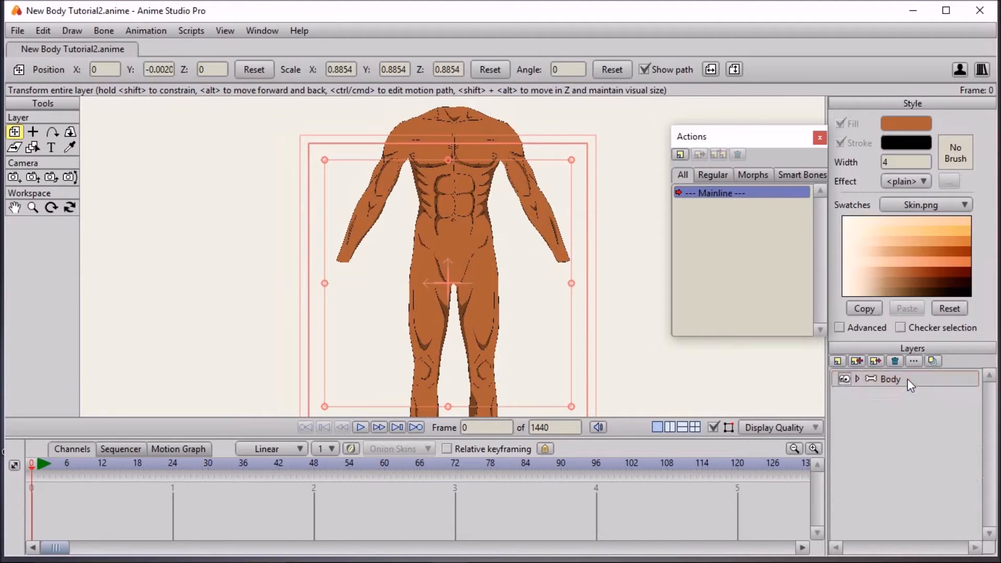
pyautogui.click(861, 380)
pyautogui.click(858, 379)
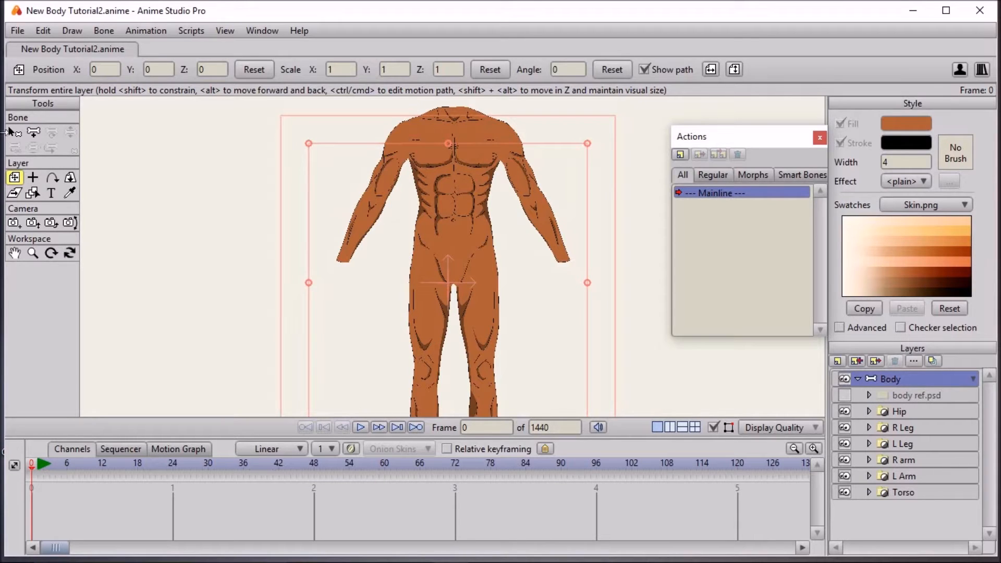
pyautogui.scroll(-3, 312, 214)
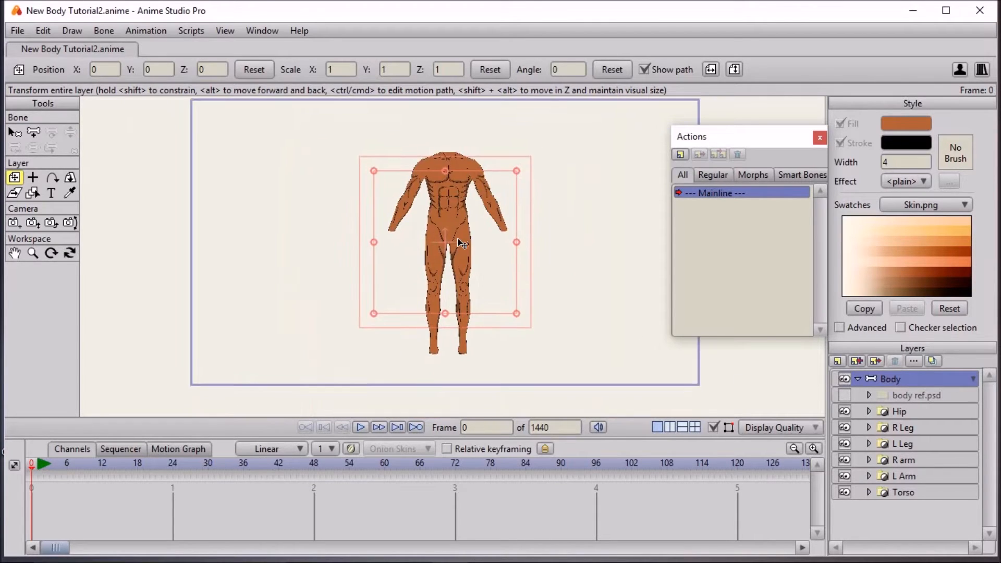
pyautogui.click(858, 379)
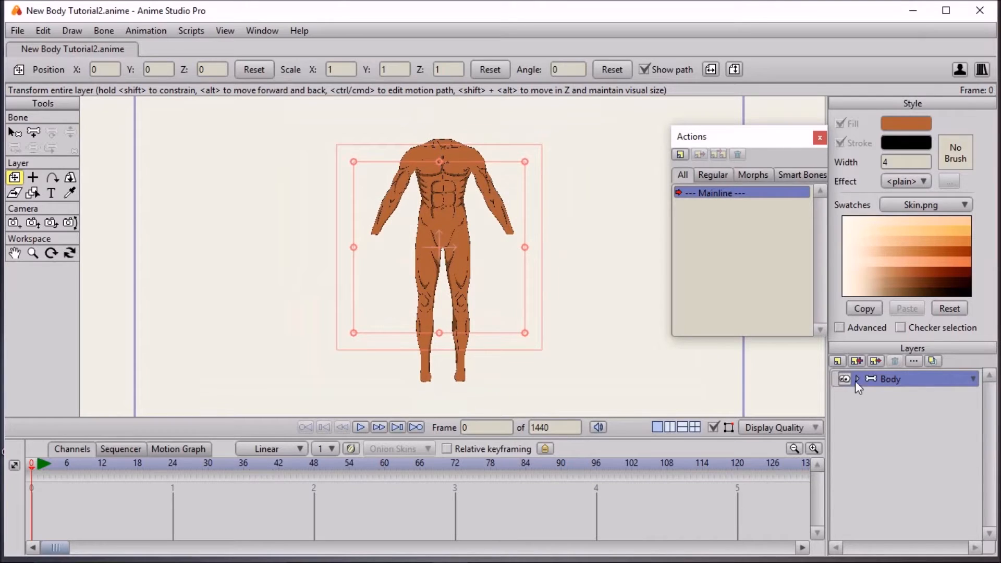
# Turn on the grid over the canvas
pyautogui.click(229, 33)
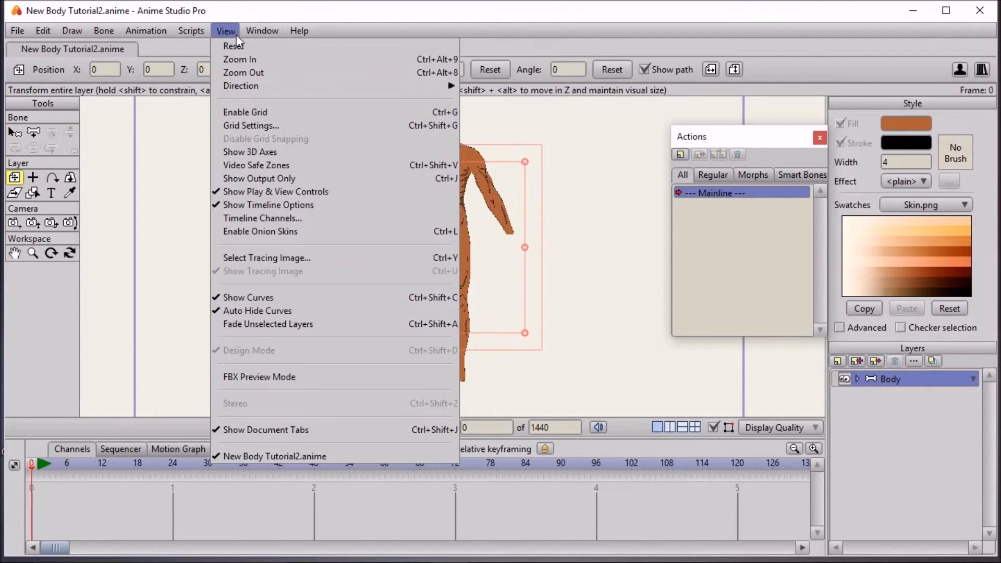
pyautogui.click(247, 112)
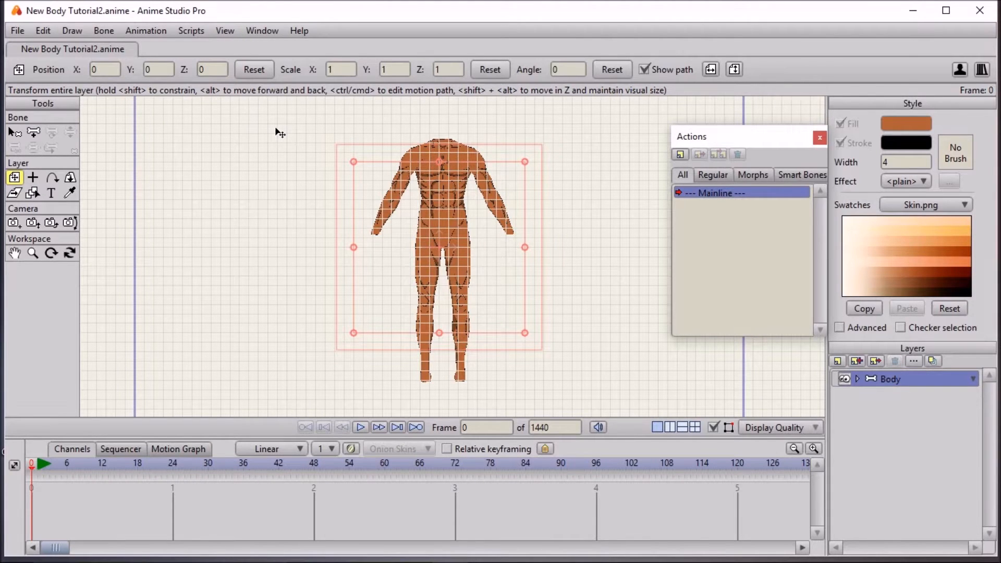
pyautogui.scroll(-4, 405, 212)
pyautogui.scroll(5, 407, 211)
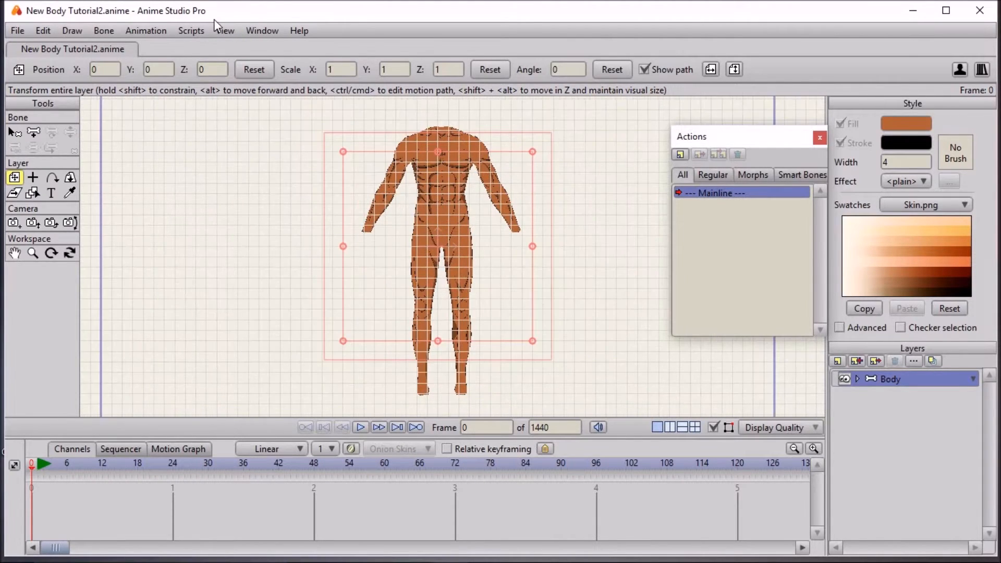
# Reduce the grid spacing to get a finer square grid over the body
pyautogui.click(225, 30)
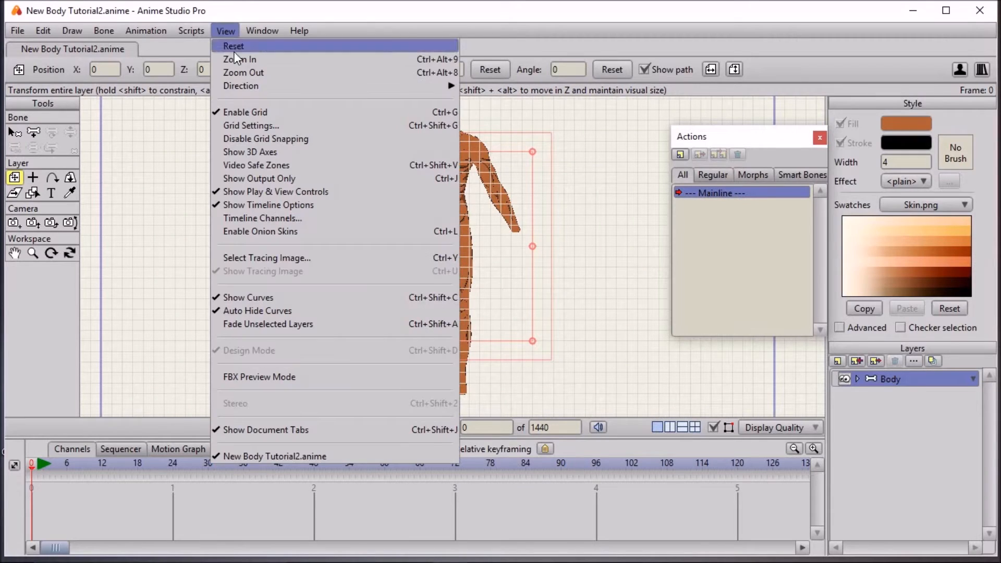
pyautogui.click(252, 125)
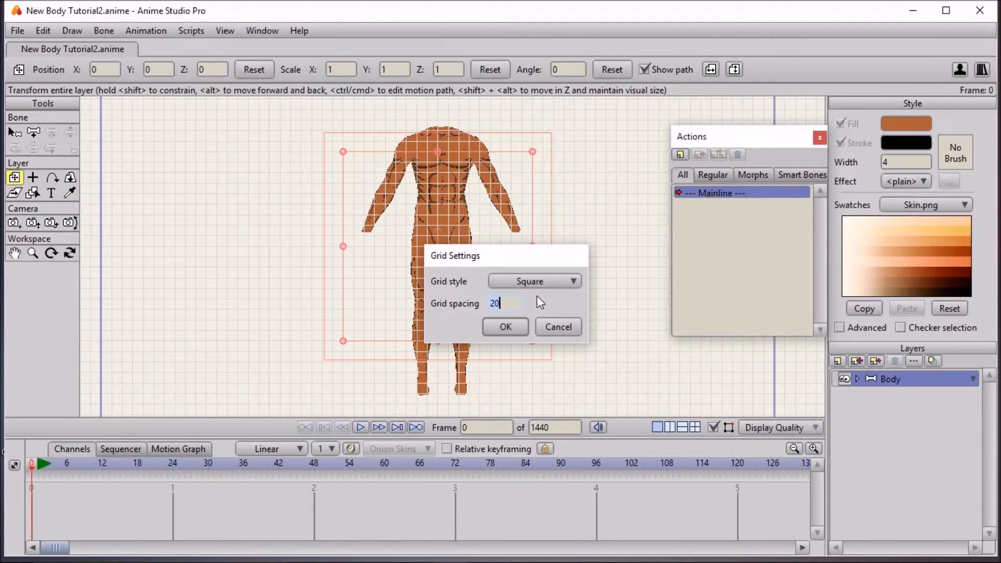
pyautogui.click(516, 327)
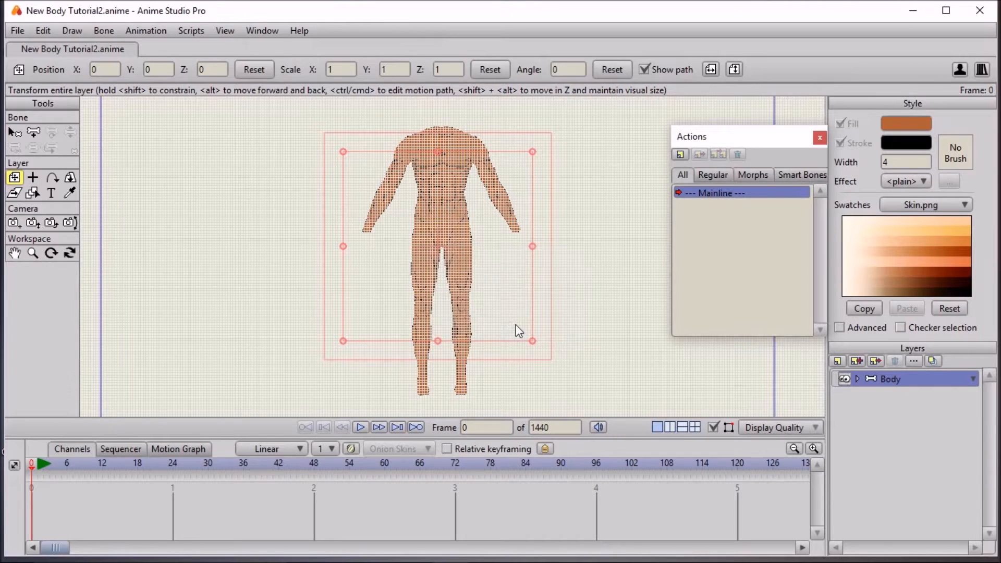
pyautogui.scroll(3, 441, 215)
pyautogui.moveTo(440, 214); pyautogui.dragTo(447, 310)
pyautogui.scroll(2, 448, 192)
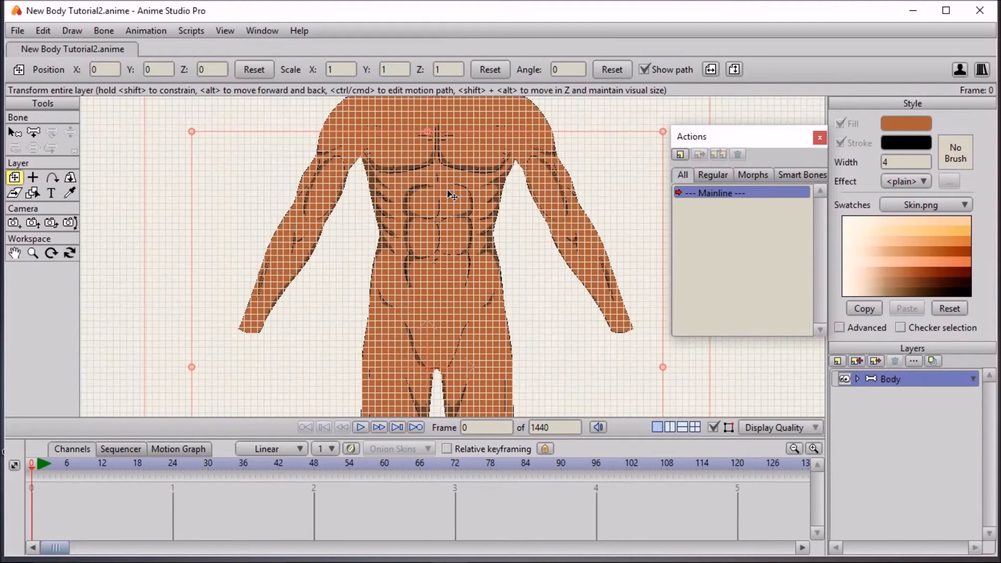
pyautogui.hotkey('ctrl', 'r')
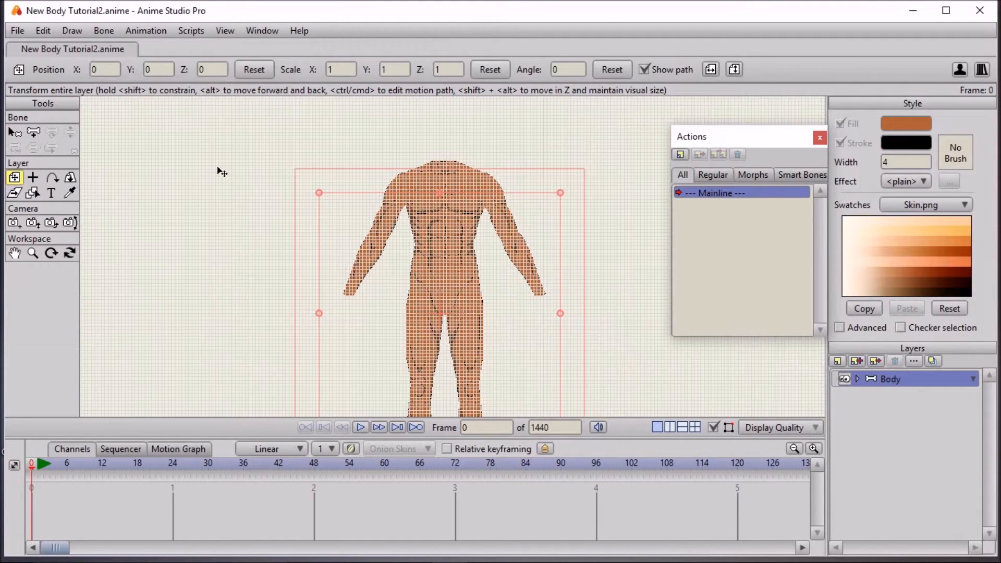
# On the Body layer, draw a long horizontal bone from the centre of the hips out past the viewer-right wrist
pyautogui.click(33, 133)
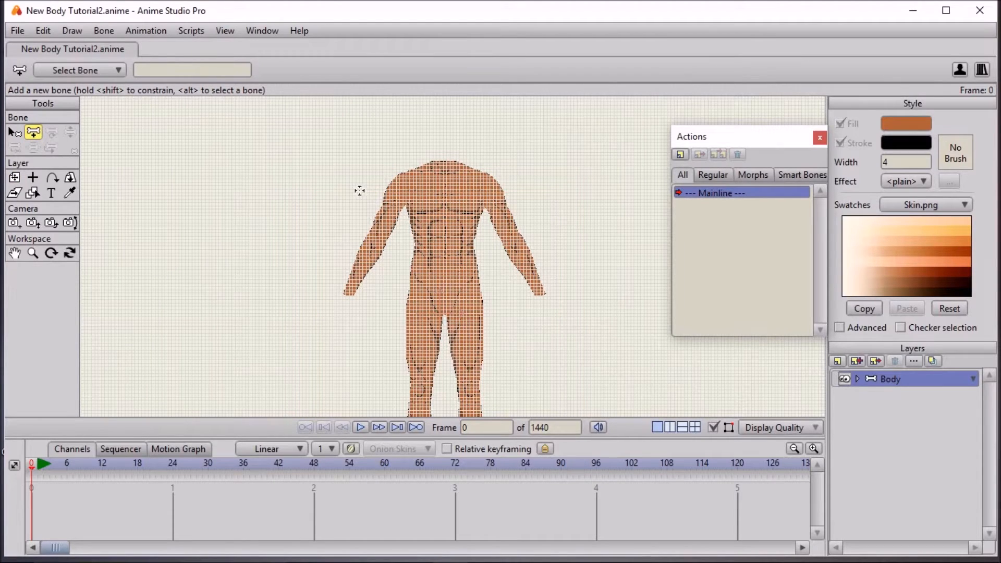
pyautogui.scroll(3, 451, 276)
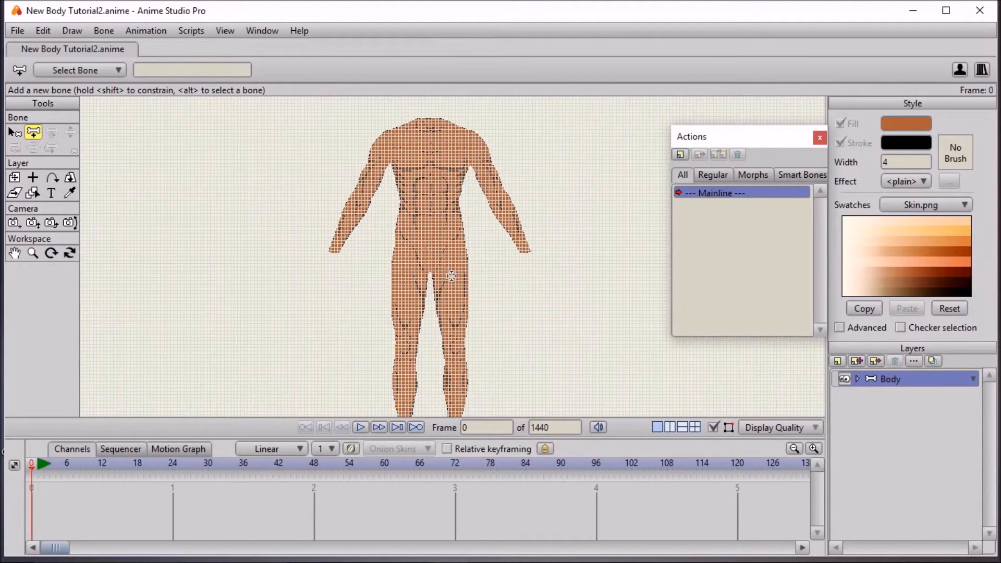
pyautogui.scroll(2, 452, 275)
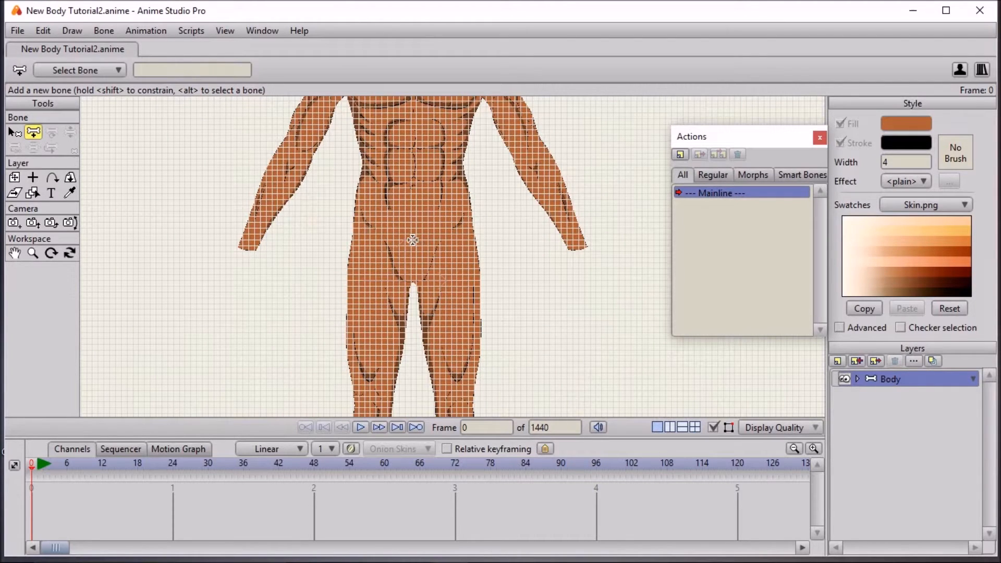
pyautogui.moveTo(412, 240); pyautogui.dragTo(601, 236)
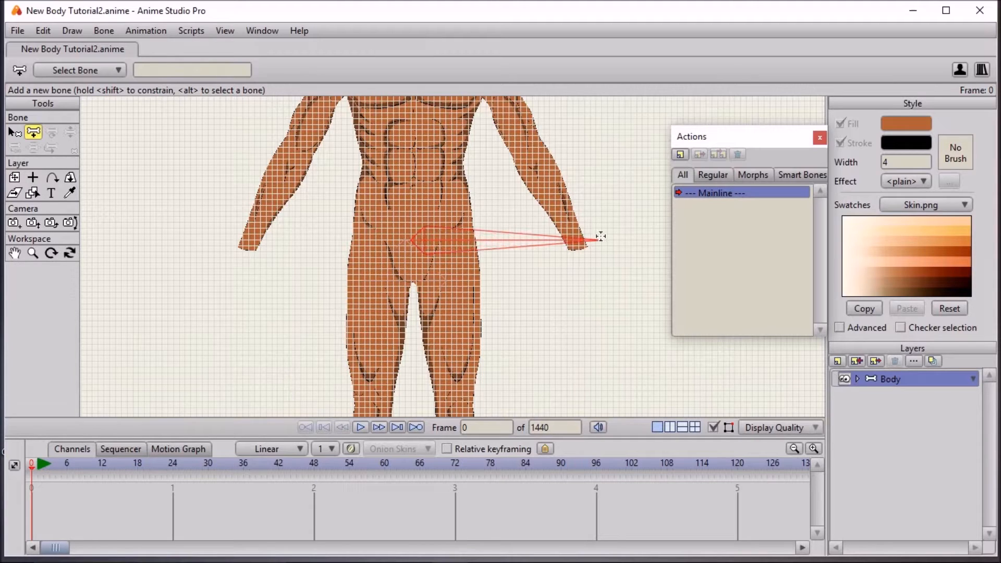
pyautogui.moveTo(600, 237); pyautogui.dragTo(600, 237)
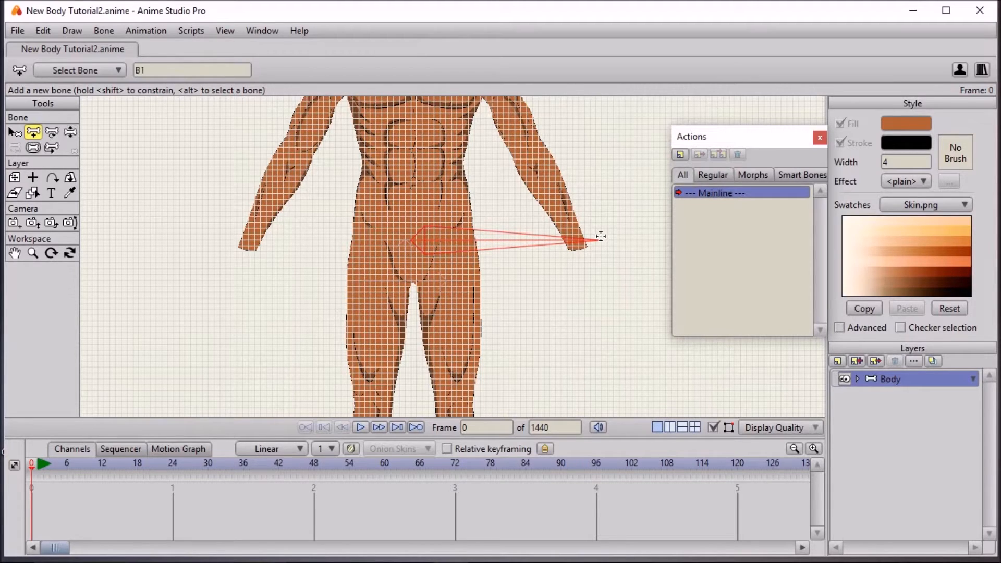
pyautogui.scroll(1, 419, 289)
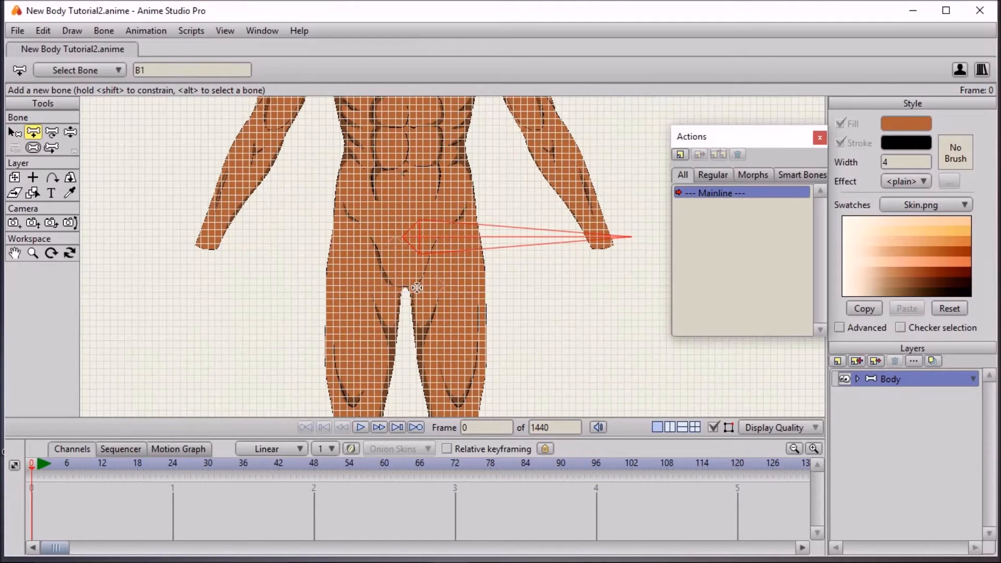
pyautogui.moveTo(405, 285); pyautogui.dragTo(402, 245)
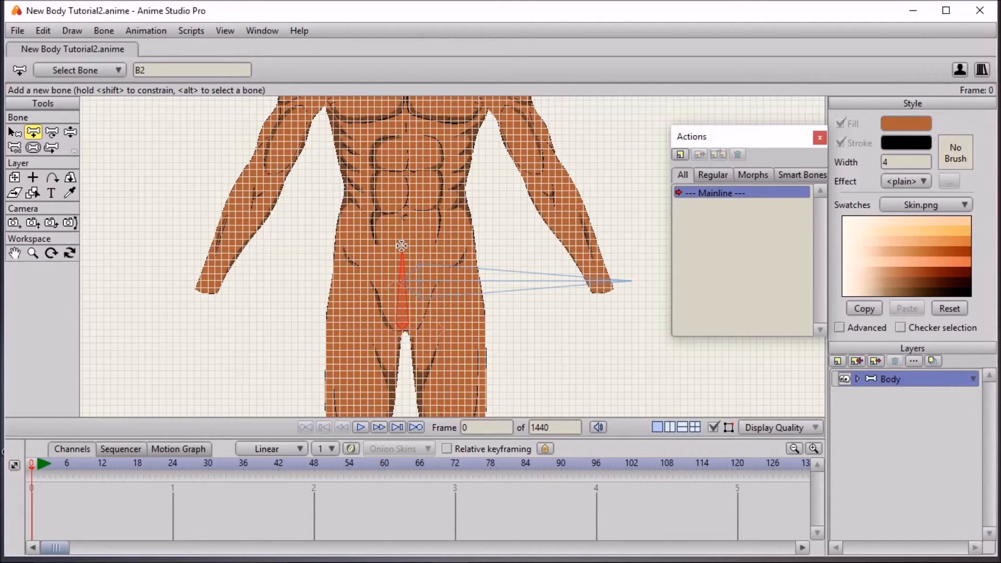
pyautogui.hotkey('ctrl', 'z')
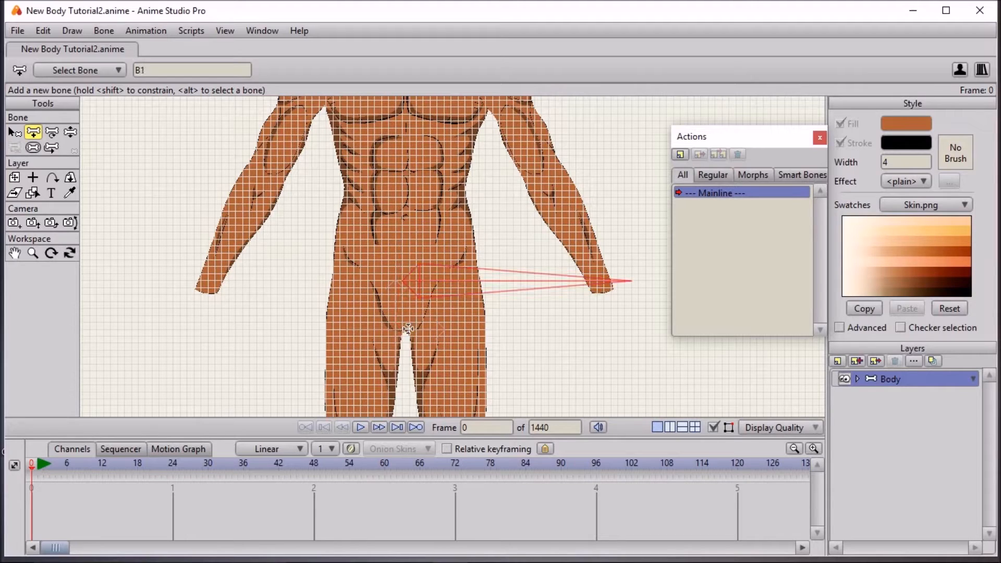
# Draw a vertical chain of four bones along the body's centre line, from the crotch through abdomen and chest to just above the neck
pyautogui.moveTo(405, 331); pyautogui.dragTo(403, 266)
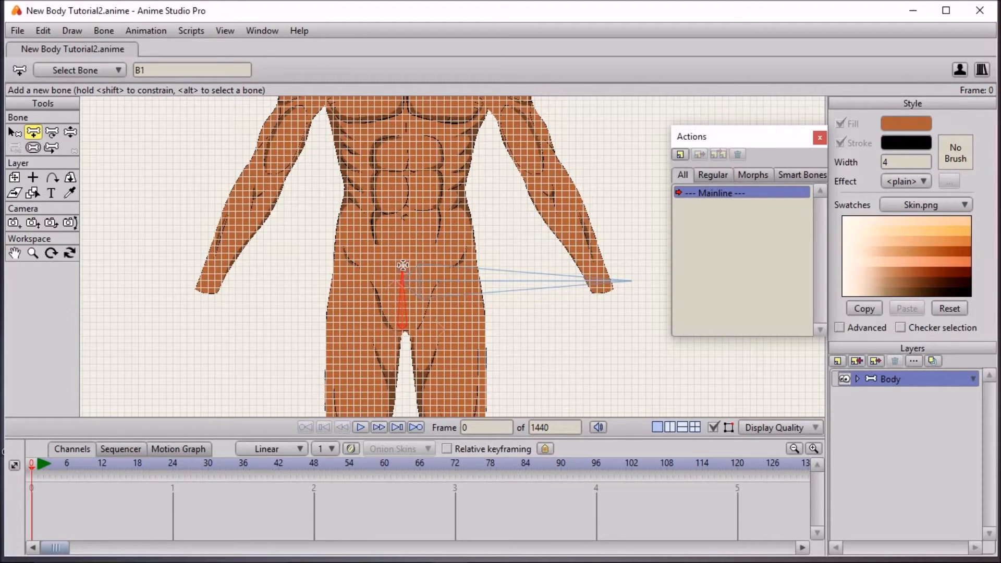
pyautogui.moveTo(403, 265); pyautogui.dragTo(394, 111)
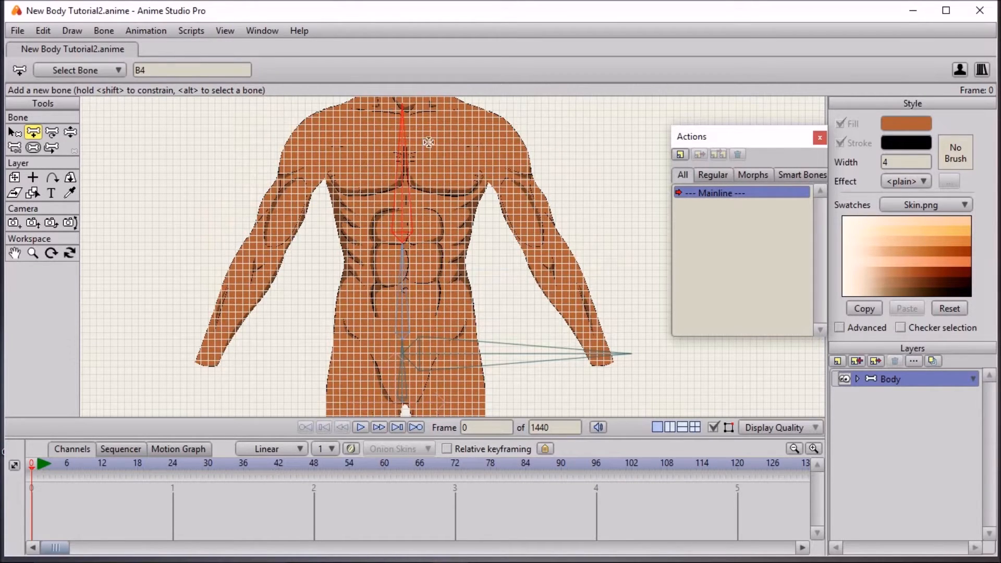
pyautogui.moveTo(429, 156); pyautogui.dragTo(420, 294)
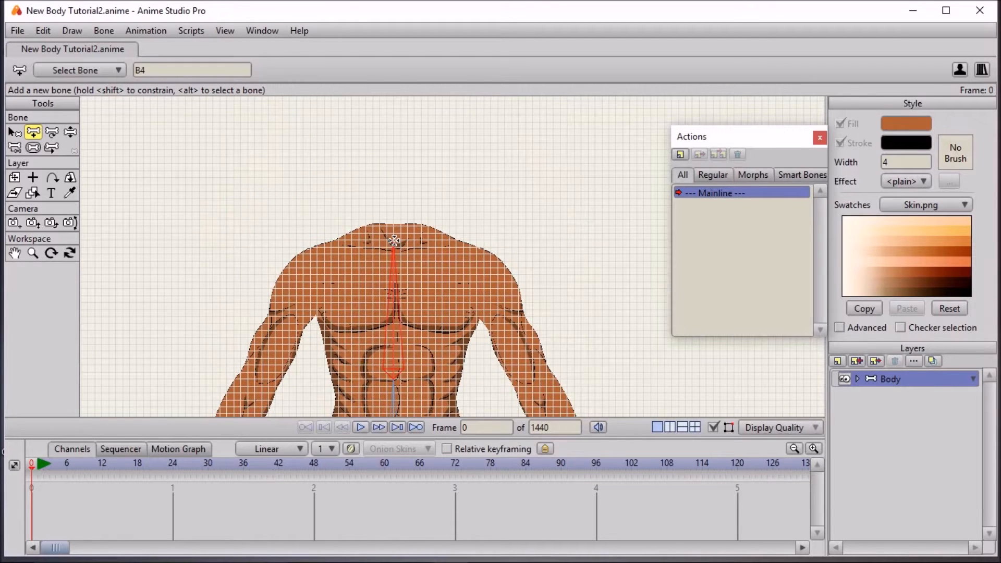
pyautogui.moveTo(393, 240); pyautogui.dragTo(393, 203)
pyautogui.scroll(-2, 455, 291)
pyautogui.moveTo(455, 291); pyautogui.dragTo(436, 160)
pyautogui.scroll(3, 436, 201)
pyautogui.moveTo(453, 271); pyautogui.dragTo(477, 362)
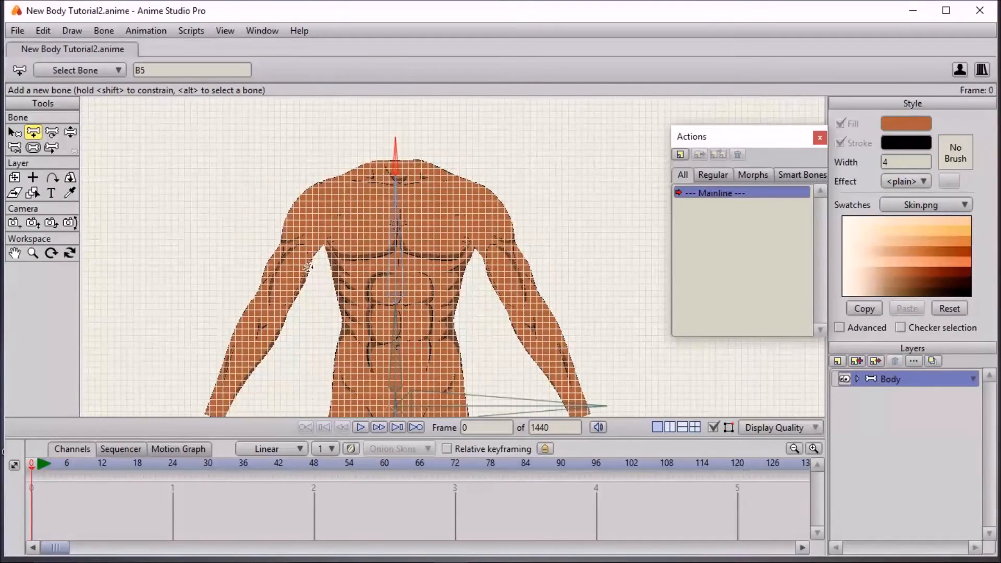
# Select the chest bone and draw an upper-arm bone from the viewer-left shoulder down to just above the elbow
pyautogui.click(14, 132)
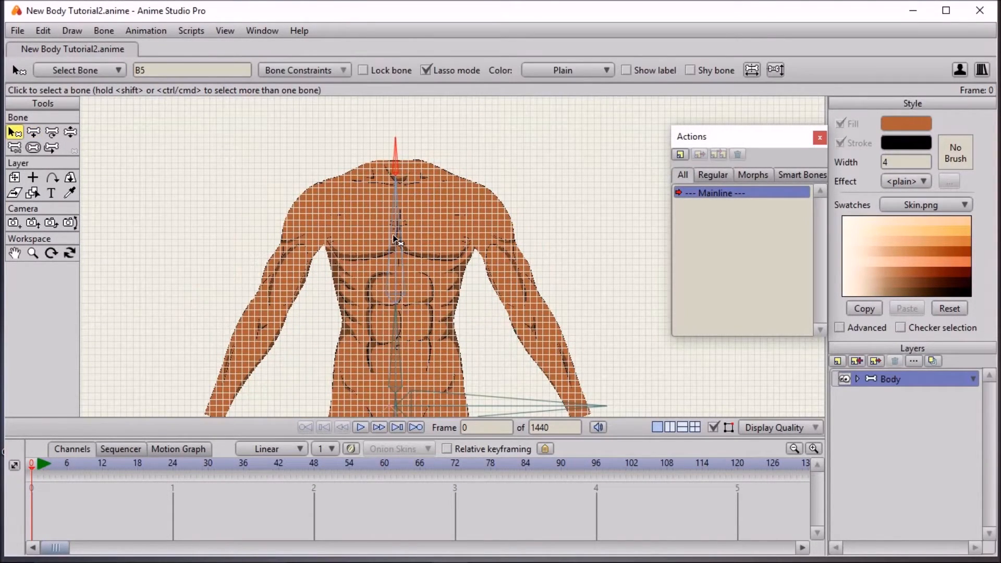
pyautogui.click(398, 242)
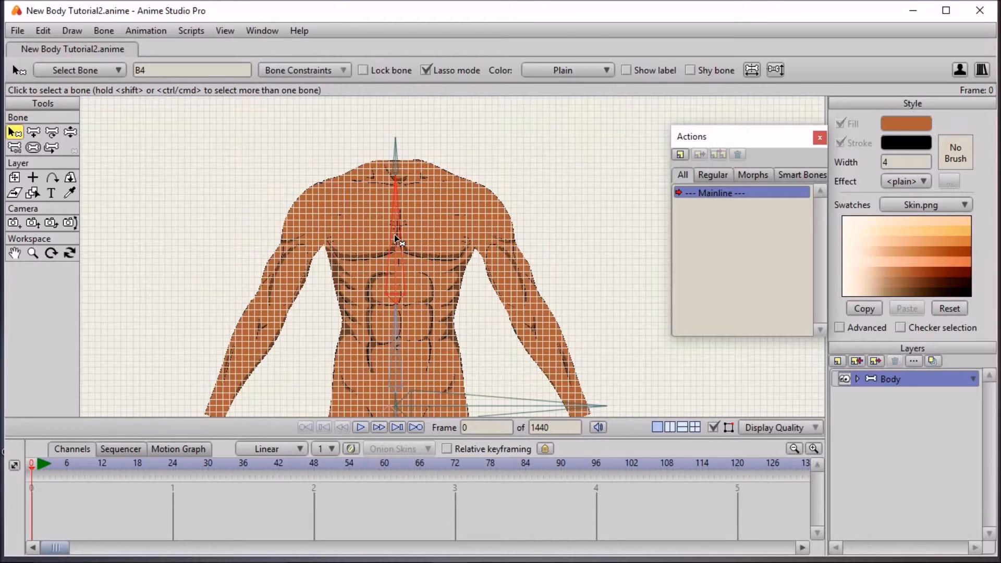
pyautogui.click(33, 131)
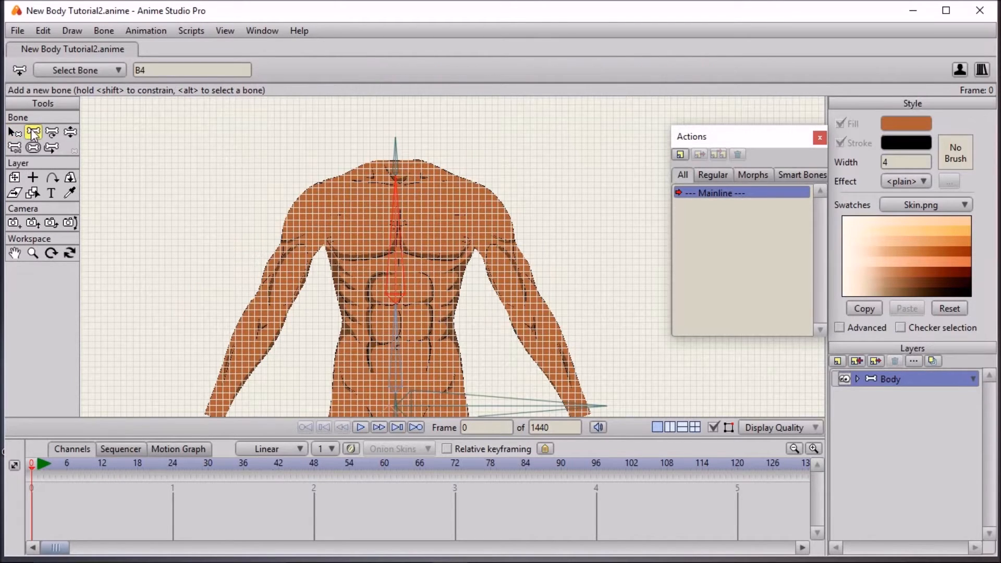
pyautogui.moveTo(299, 226); pyautogui.dragTo(373, 205)
pyautogui.scroll(1, 373, 205)
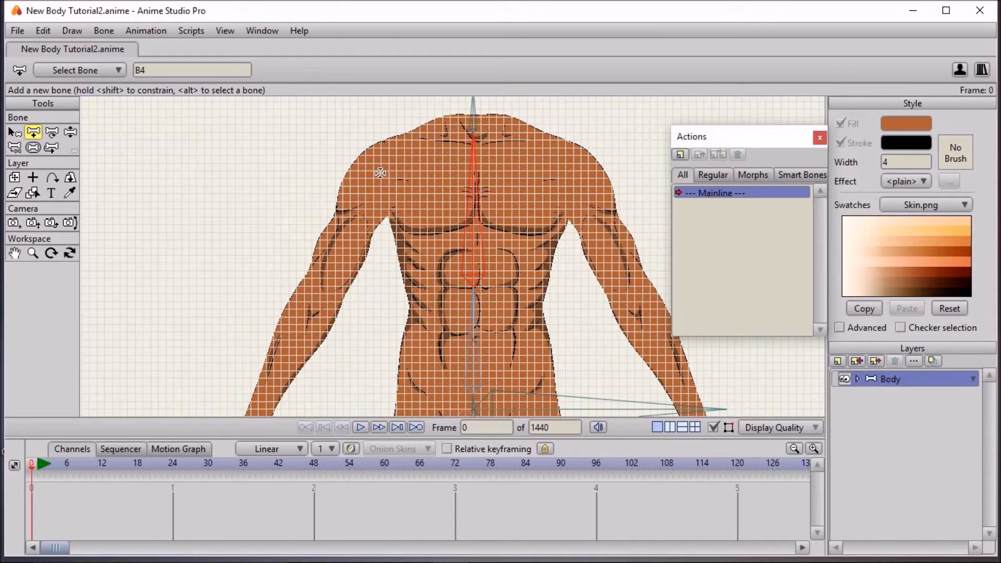
pyautogui.moveTo(380, 171); pyautogui.dragTo(321, 295)
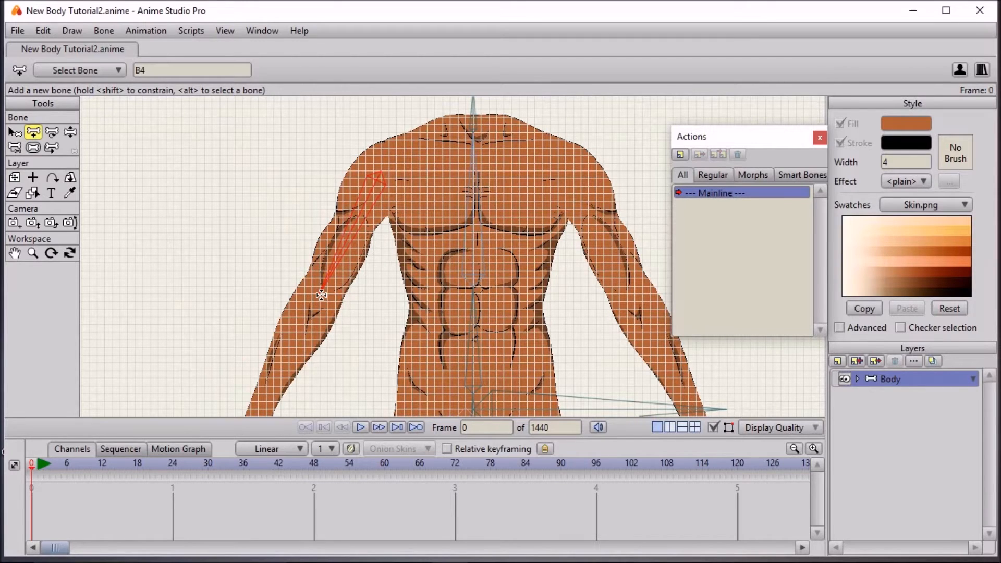
# Add a forearm bone from the end of the viewer-left upper-arm bone down to the wrist
pyautogui.moveTo(323, 294); pyautogui.dragTo(353, 208)
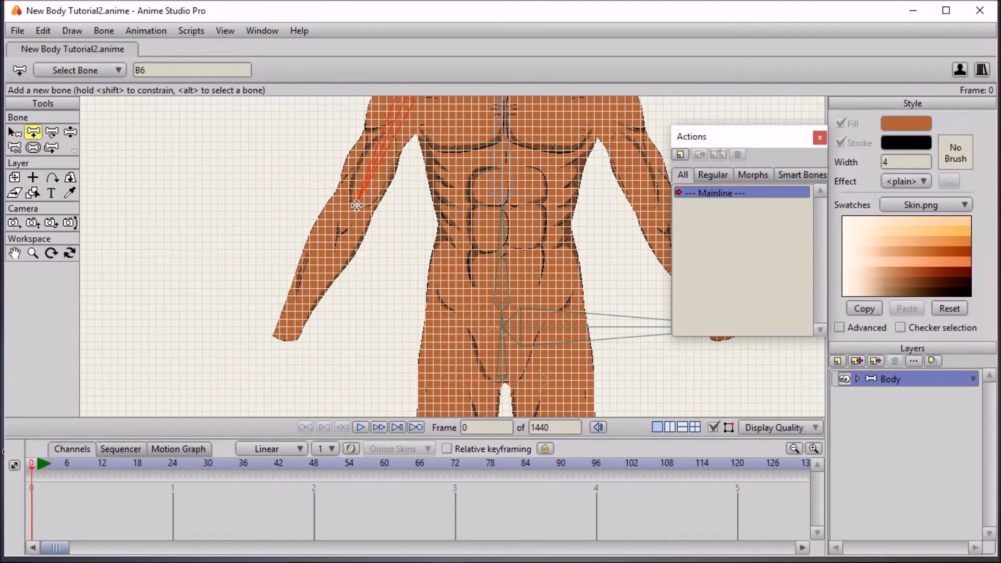
pyautogui.moveTo(355, 205); pyautogui.dragTo(282, 340)
pyautogui.moveTo(409, 270); pyautogui.dragTo(280, 356)
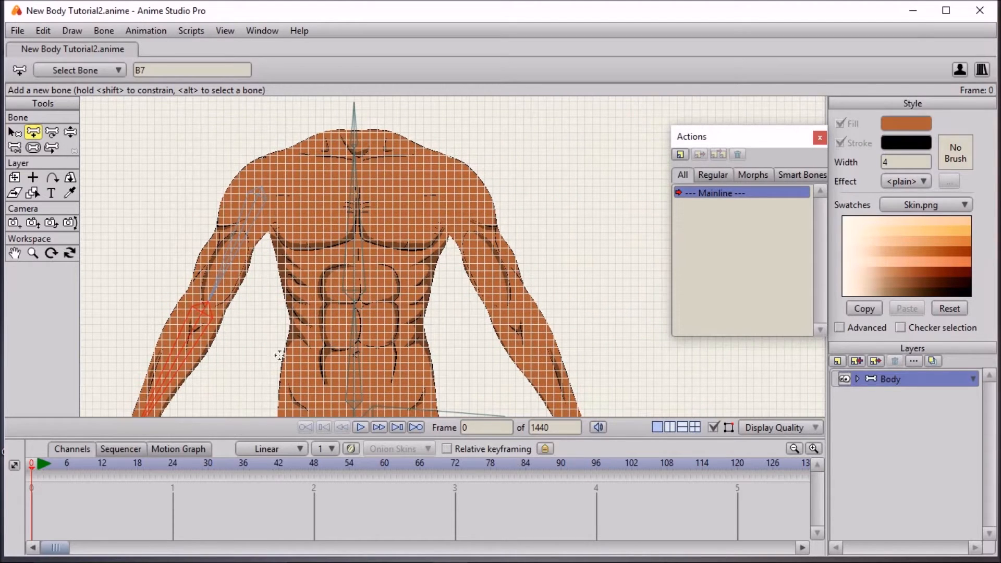
# Make the chest bone the active parent for adding a new bone
pyautogui.click(15, 131)
pyautogui.moveTo(308, 227); pyautogui.dragTo(266, 165)
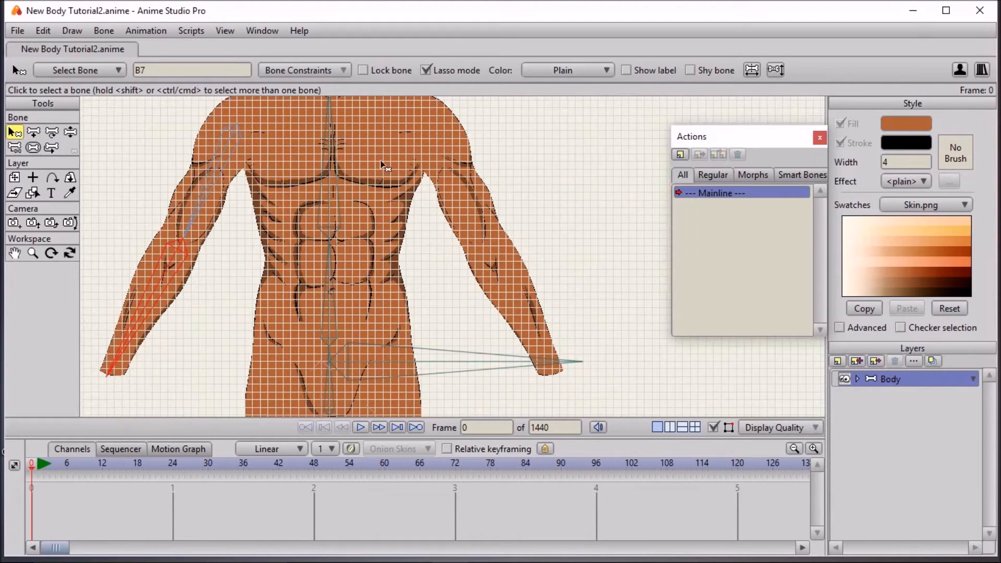
pyautogui.click(334, 183)
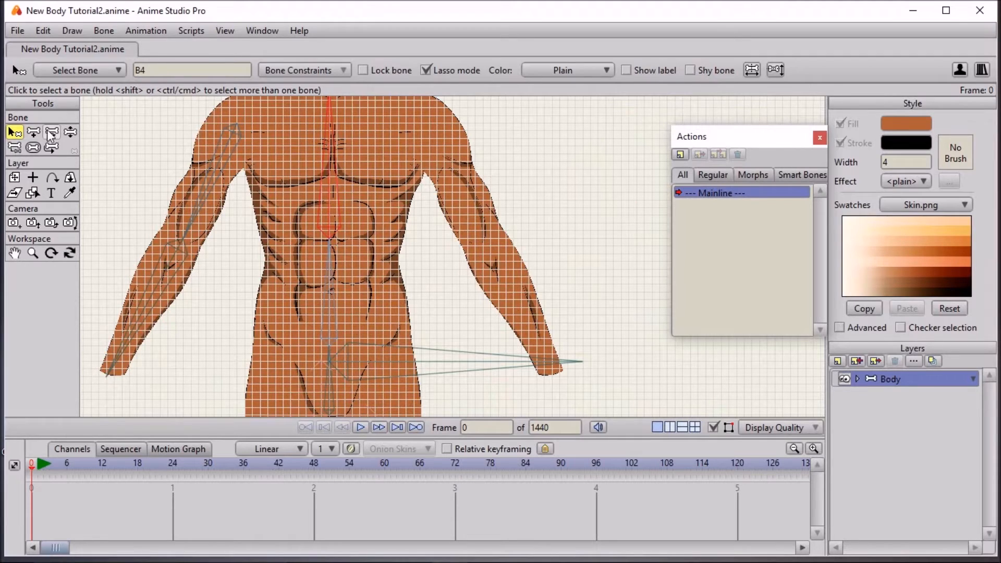
pyautogui.click(34, 132)
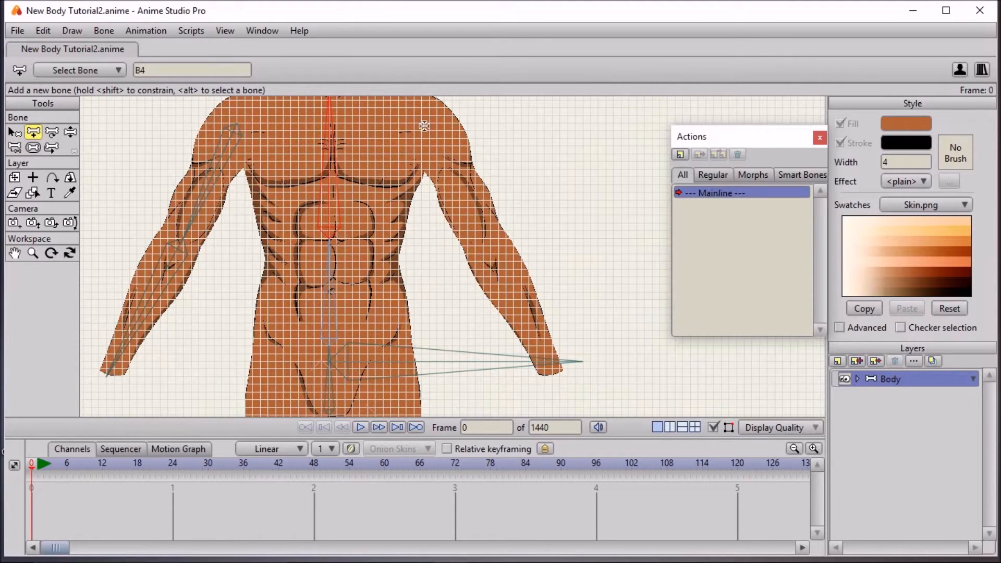
pyautogui.moveTo(433, 126); pyautogui.dragTo(547, 373)
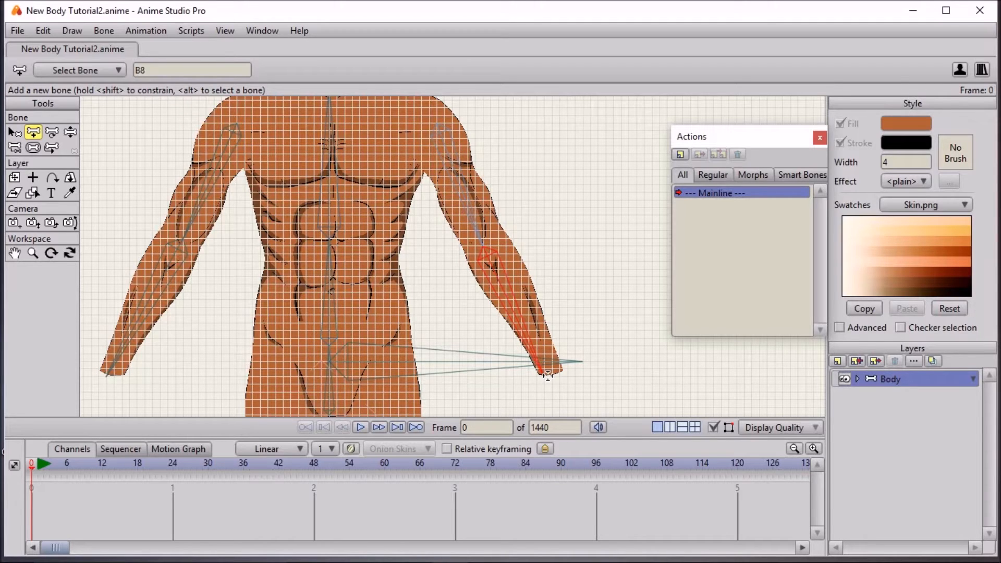
pyautogui.hotkey('ctrl', 'z')
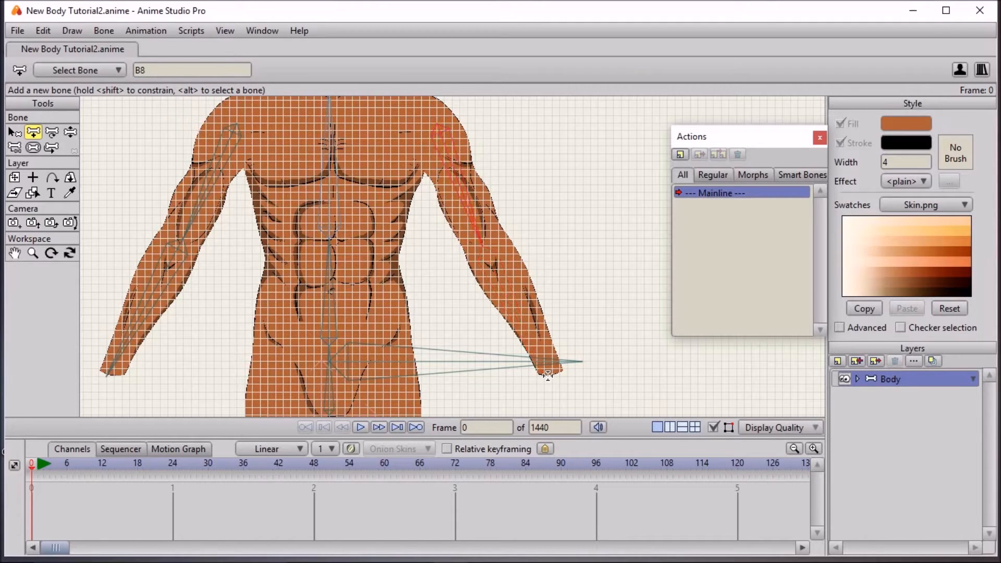
pyautogui.hotkey('ctrl', 'z')
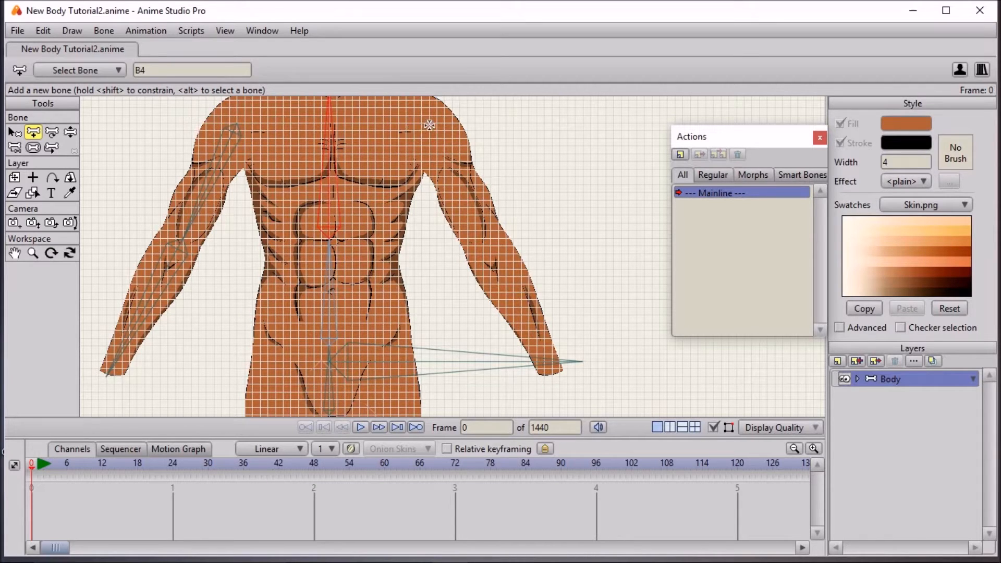
# Draw an upper-arm bone from the viewer-right shoulder to just above the elbow and rotate it slightly to follow the arm
pyautogui.moveTo(431, 125); pyautogui.dragTo(486, 254)
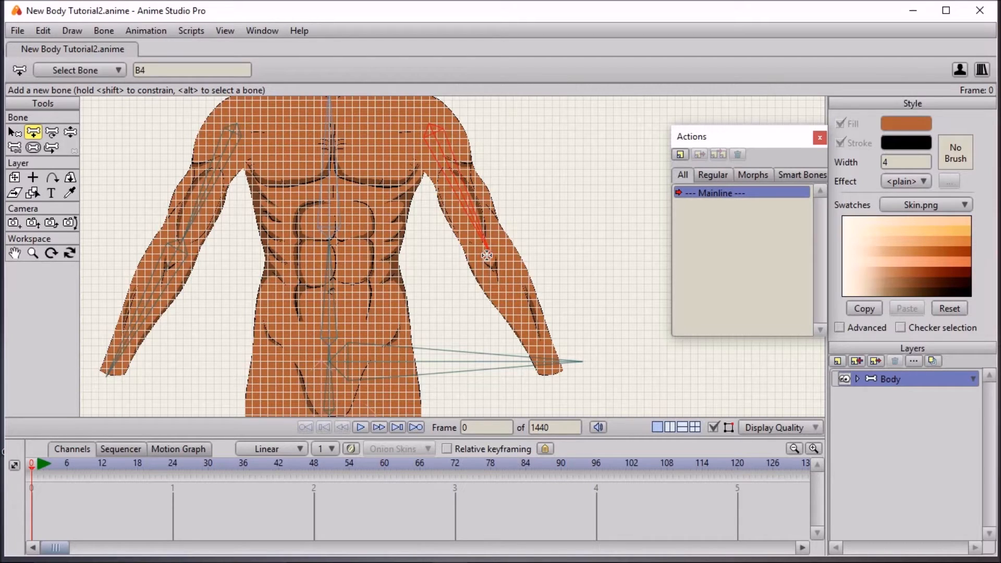
pyautogui.moveTo(486, 256); pyautogui.dragTo(483, 250)
pyautogui.moveTo(484, 251); pyautogui.dragTo(484, 253)
pyautogui.moveTo(485, 254); pyautogui.dragTo(549, 381)
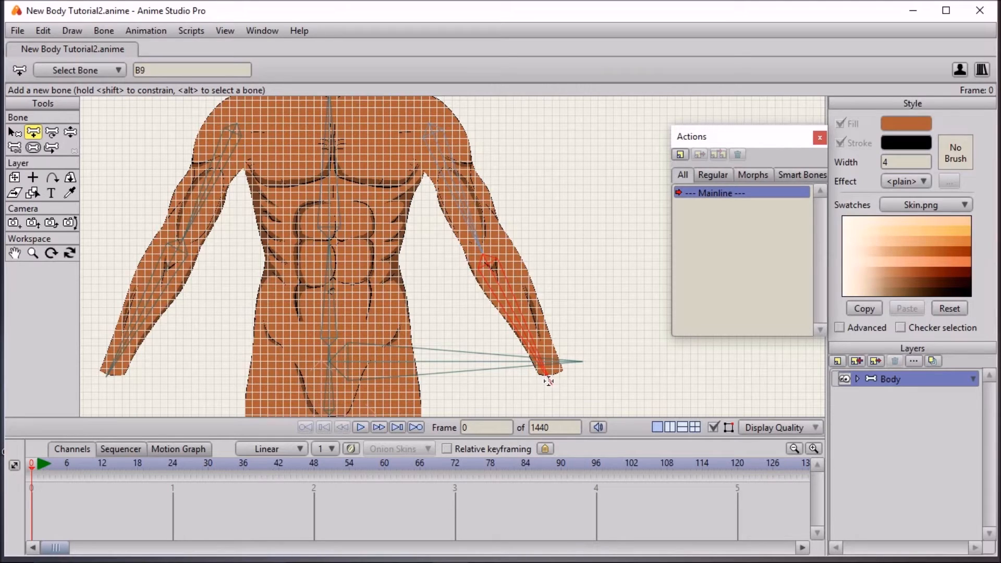
pyautogui.hotkey('ctrl', 'z')
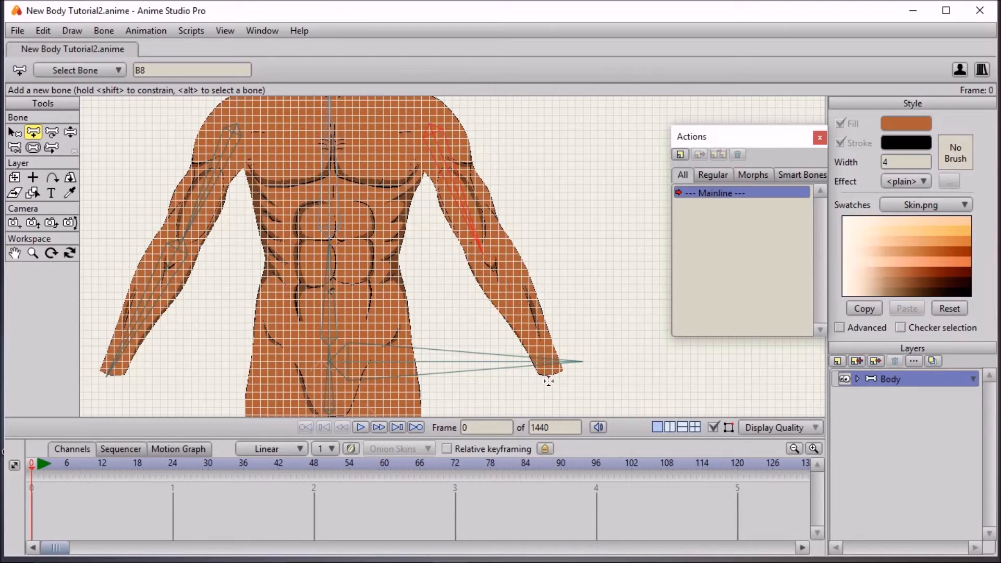
pyautogui.click(52, 132)
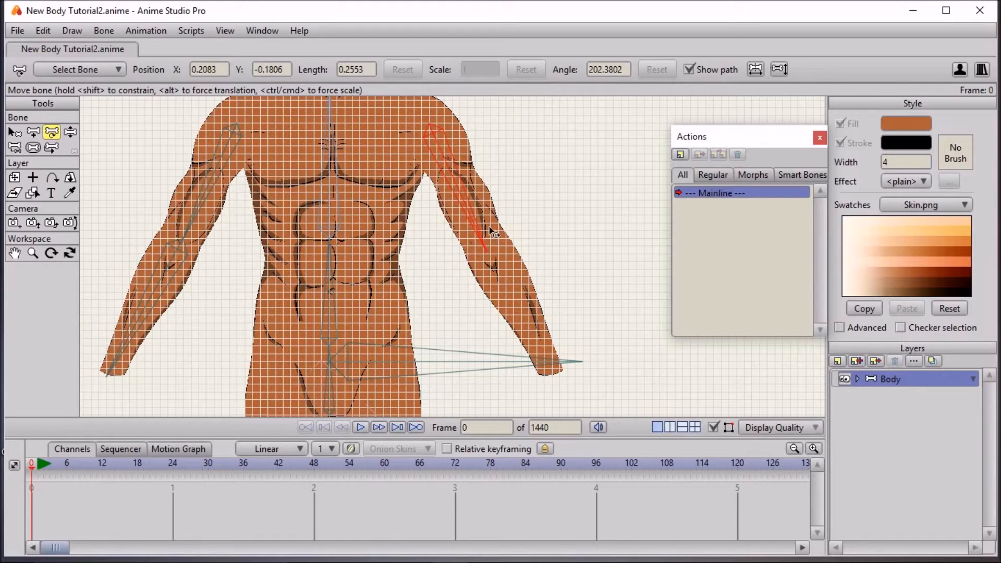
pyautogui.moveTo(493, 231); pyautogui.dragTo(491, 236)
pyautogui.click(32, 132)
pyautogui.moveTo(490, 257); pyautogui.dragTo(522, 330)
pyautogui.hotkey('ctrl', 'z')
pyautogui.scroll(3, 471, 285)
pyautogui.moveTo(531, 252); pyautogui.dragTo(588, 349)
pyautogui.hotkey('ctrl', 'z')
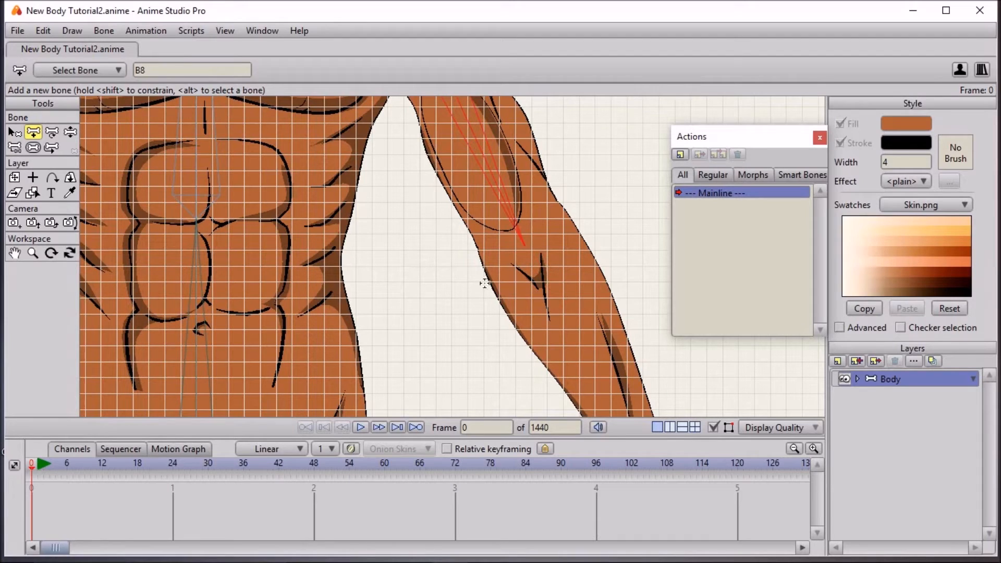
# Adjust the tip of the viewer-right upper-arm bone above the elbow to a length of about 0.24 and an angle of about 204 degrees
pyautogui.click(52, 132)
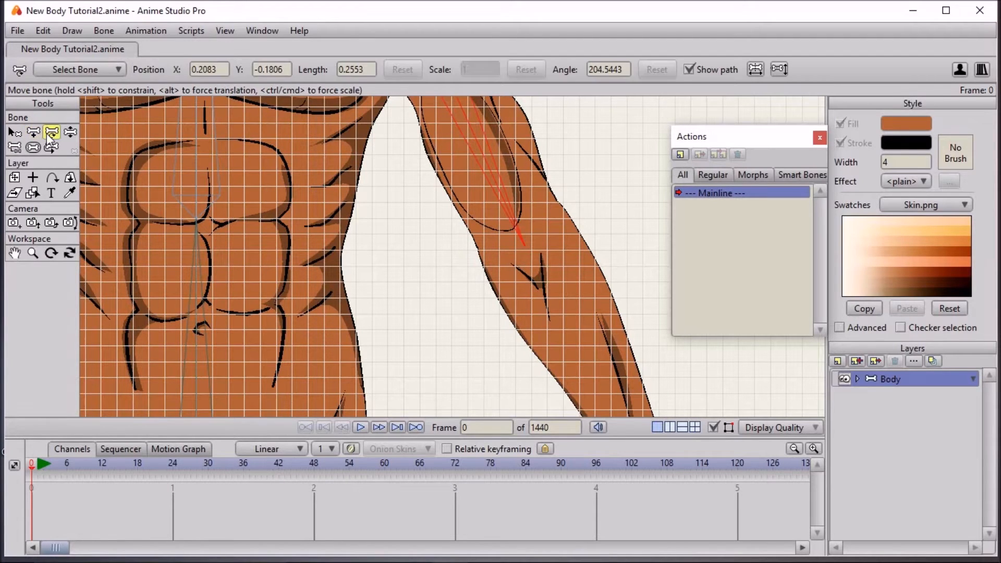
pyautogui.moveTo(518, 230); pyautogui.dragTo(530, 249)
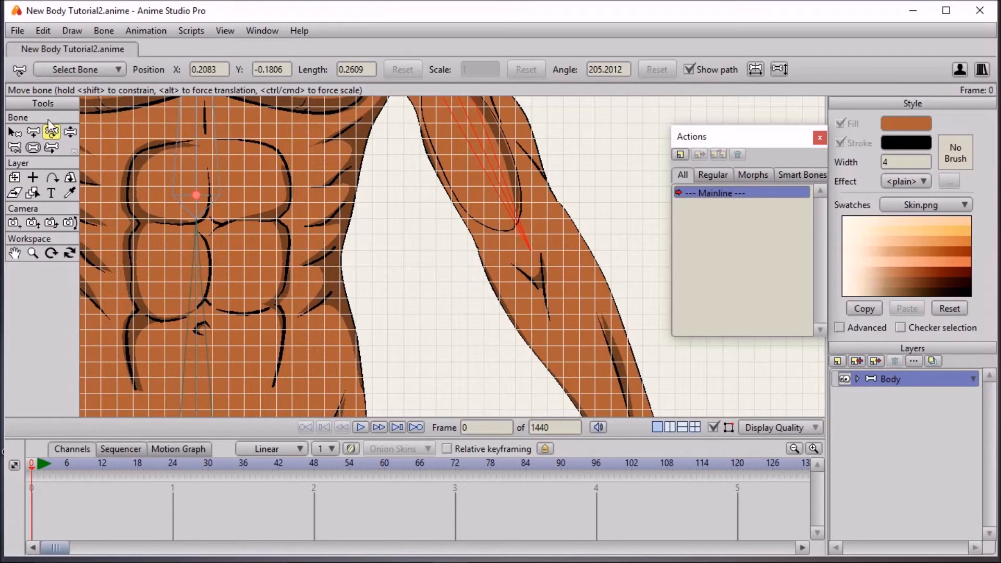
pyautogui.moveTo(519, 229)
pyautogui.mouseDown()
pyautogui.moveTo(516, 220)
pyautogui.moveTo(516, 228)
pyautogui.mouseUp()
pyautogui.scroll(-4, 523, 237)
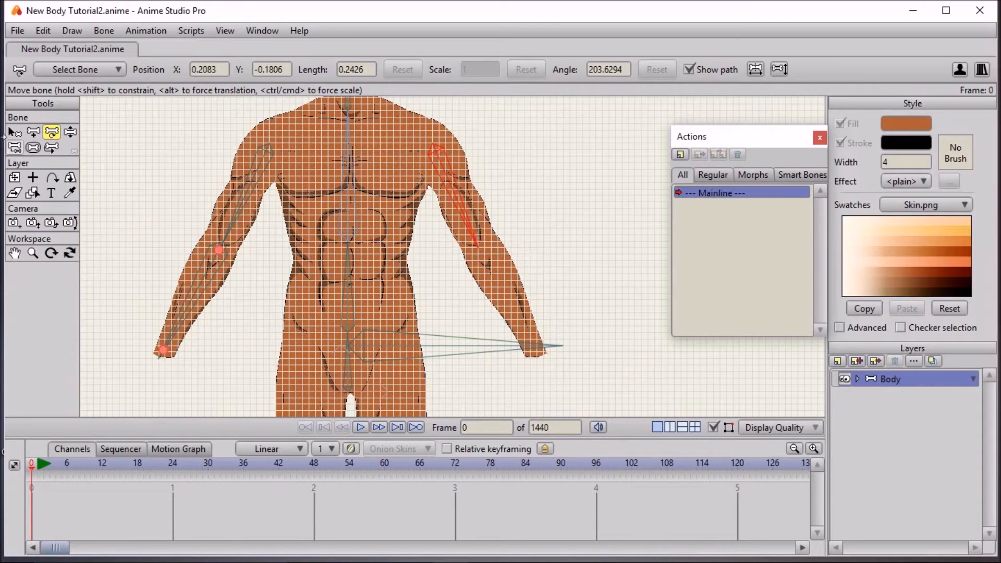
# Add a forearm bone from the tip of the viewer-right upper-arm bone down to the wrist
pyautogui.click(33, 132)
pyautogui.scroll(5, 362, 229)
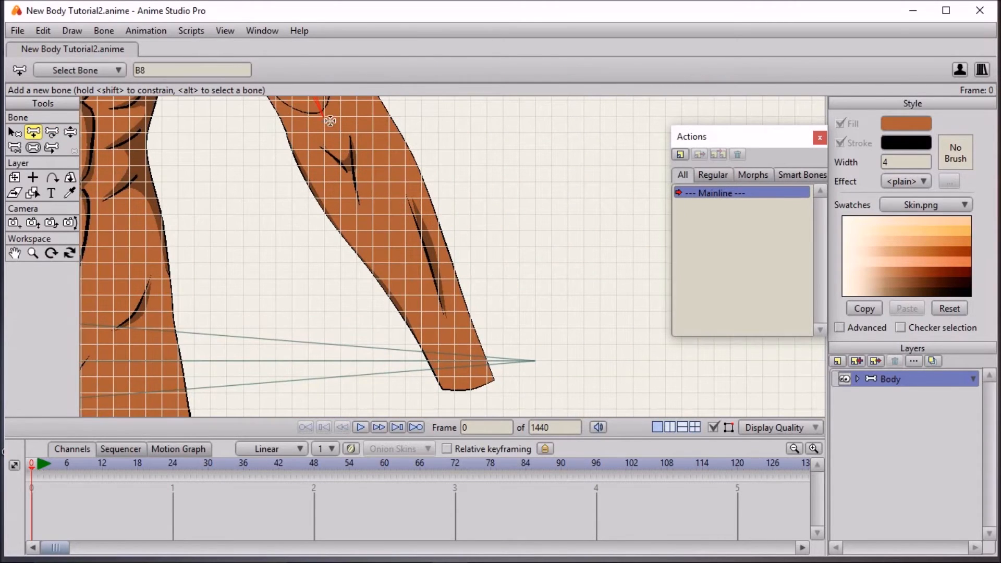
pyautogui.moveTo(322, 117); pyautogui.dragTo(467, 386)
pyautogui.scroll(-5, 391, 274)
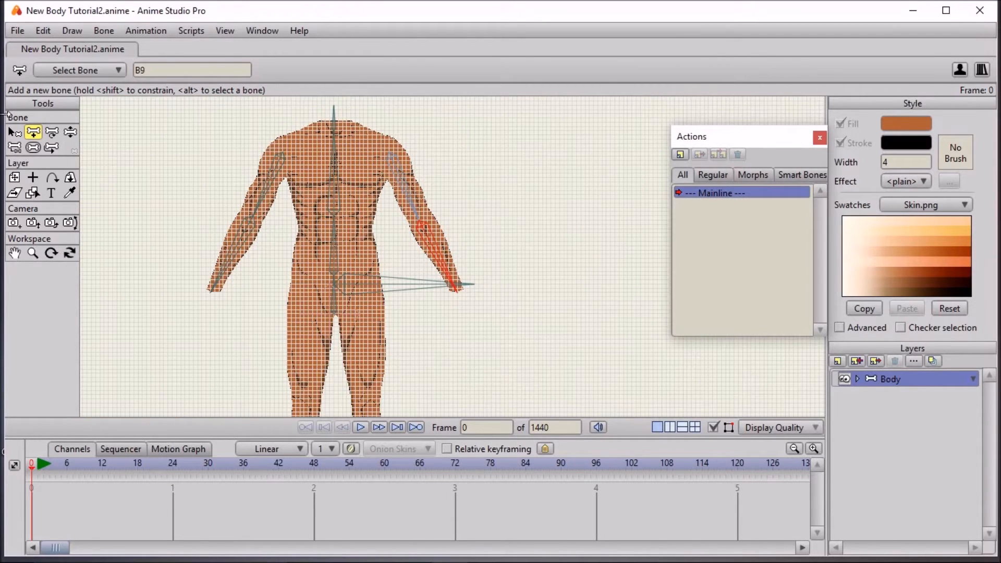
# Select the crotch bone B2 and draw a vertical thigh bone from the viewer-left hip down to the knee
pyautogui.click(14, 132)
pyautogui.scroll(3, 344, 161)
pyautogui.click(344, 156)
pyautogui.click(33, 132)
pyautogui.scroll(-2, 198, 148)
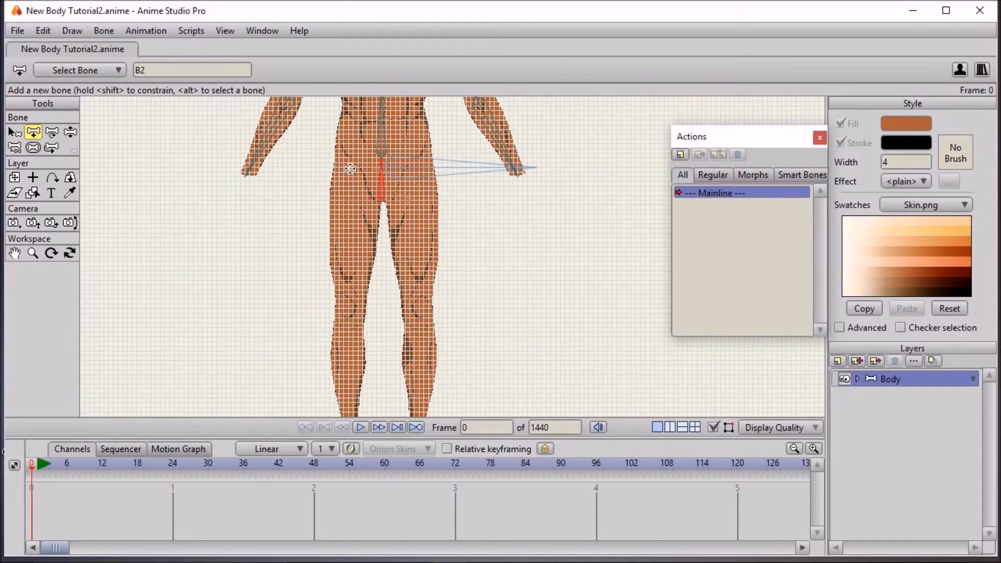
pyautogui.moveTo(349, 164); pyautogui.dragTo(348, 308)
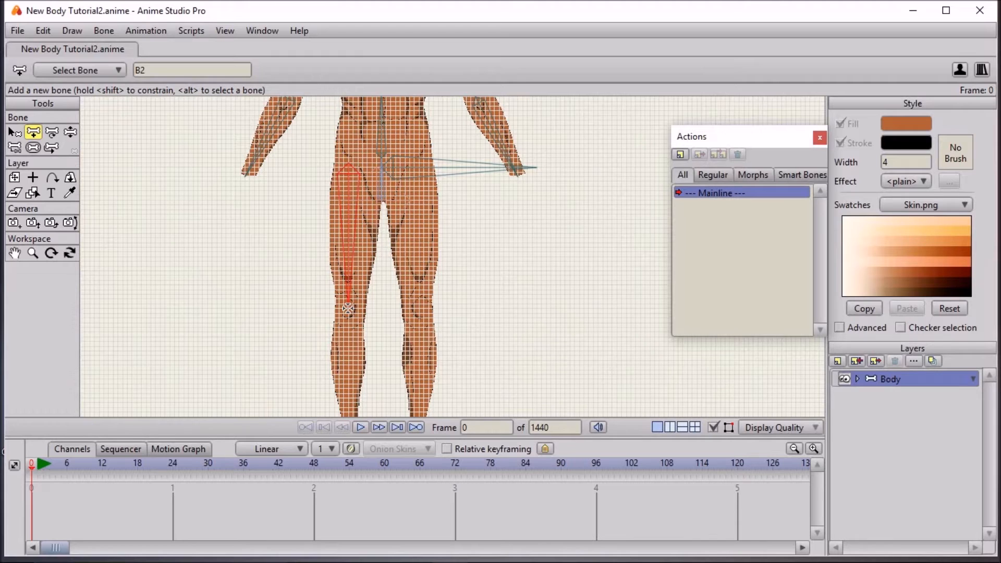
# Add a vertical shin bone from the viewer-left knee down to the end of the ankle
pyautogui.moveTo(348, 308); pyautogui.dragTo(376, 152)
pyautogui.scroll(3, 349, 204)
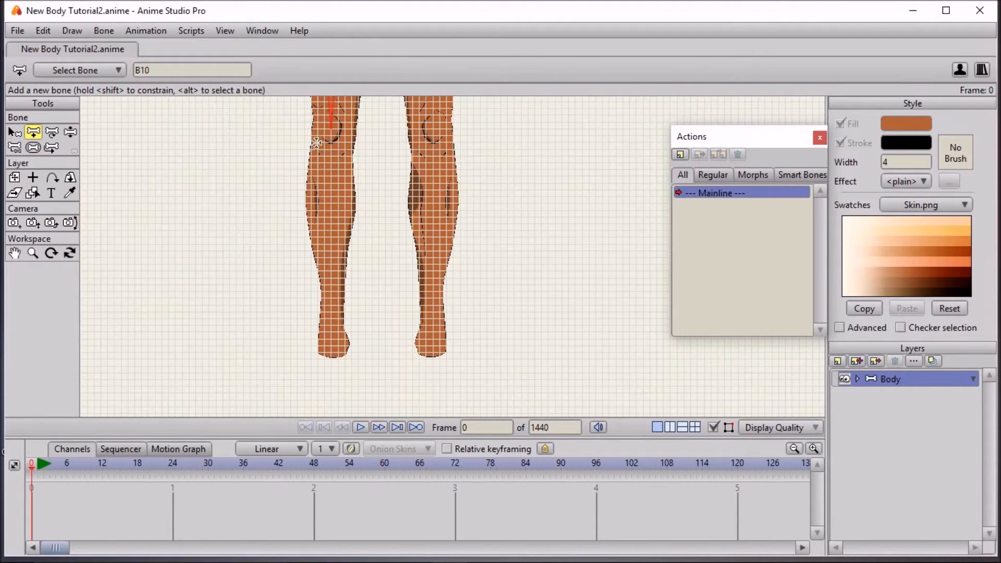
pyautogui.moveTo(331, 131); pyautogui.dragTo(331, 353)
pyautogui.scroll(-3, 333, 339)
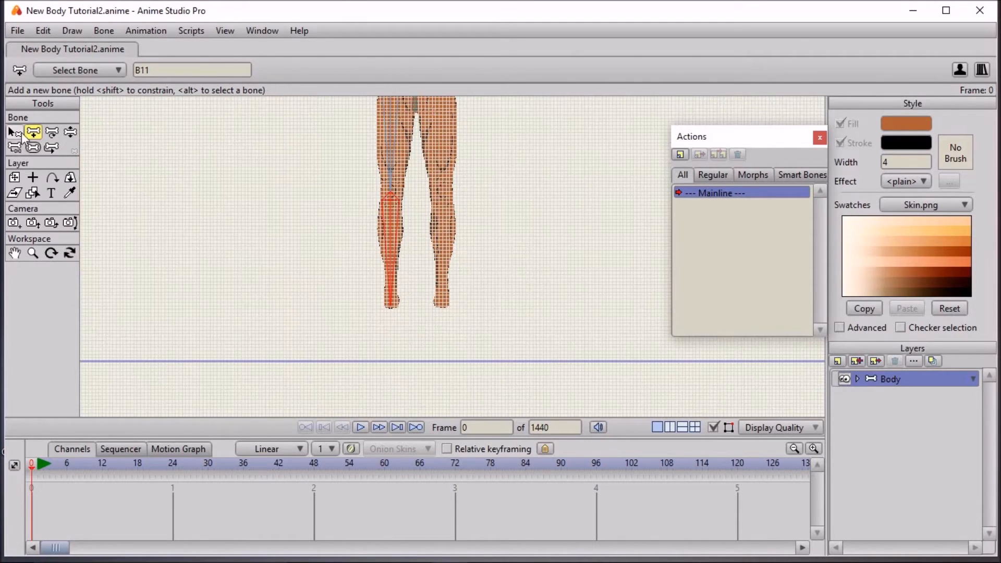
# Select the viewer-left thigh bone and draw a matching thigh bone from the viewer-right hip down to the knee
pyautogui.click(21, 135)
pyautogui.click(371, 232)
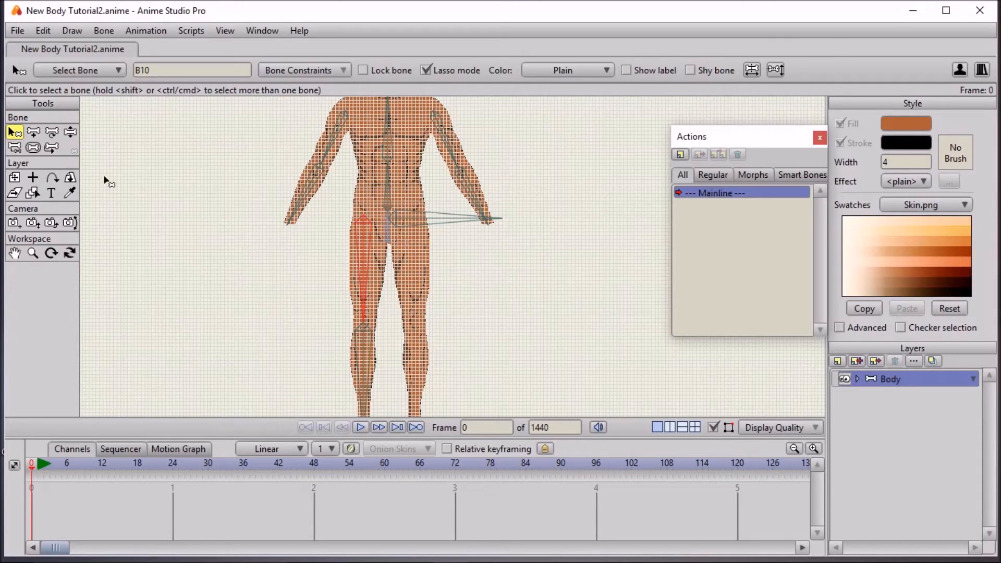
pyautogui.click(33, 133)
pyautogui.scroll(3, 384, 186)
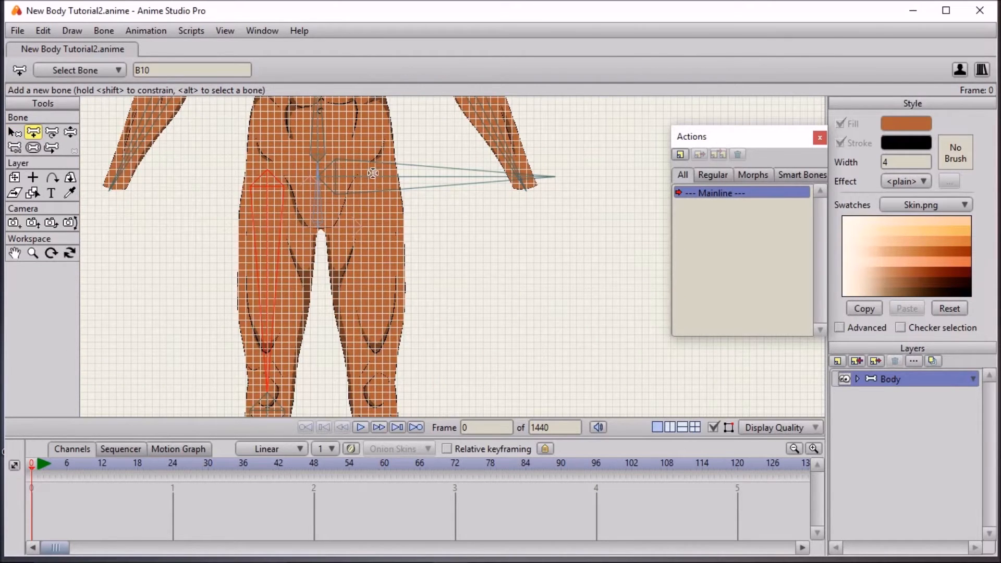
pyautogui.moveTo(372, 172); pyautogui.dragTo(376, 403)
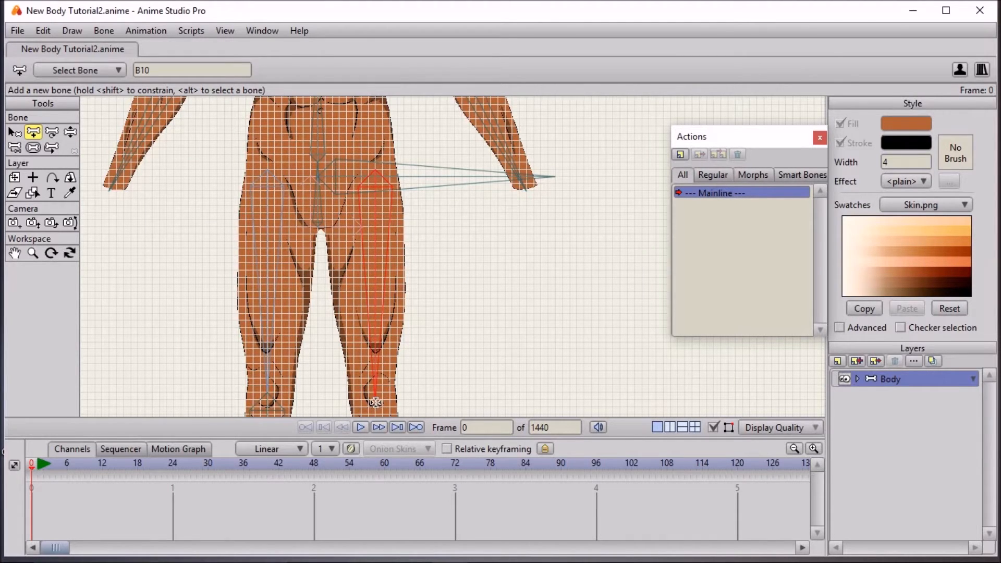
# Add a shin bone from the viewer-right knee down to the ankle
pyautogui.moveTo(376, 400); pyautogui.dragTo(427, 174)
pyautogui.scroll(-2, 393, 232)
pyautogui.moveTo(393, 235); pyautogui.dragTo(400, 370)
pyautogui.scroll(-5, 502, 255)
pyautogui.moveTo(473, 159); pyautogui.dragTo(482, 261)
pyautogui.scroll(4, 482, 262)
pyautogui.scroll(3, 459, 214)
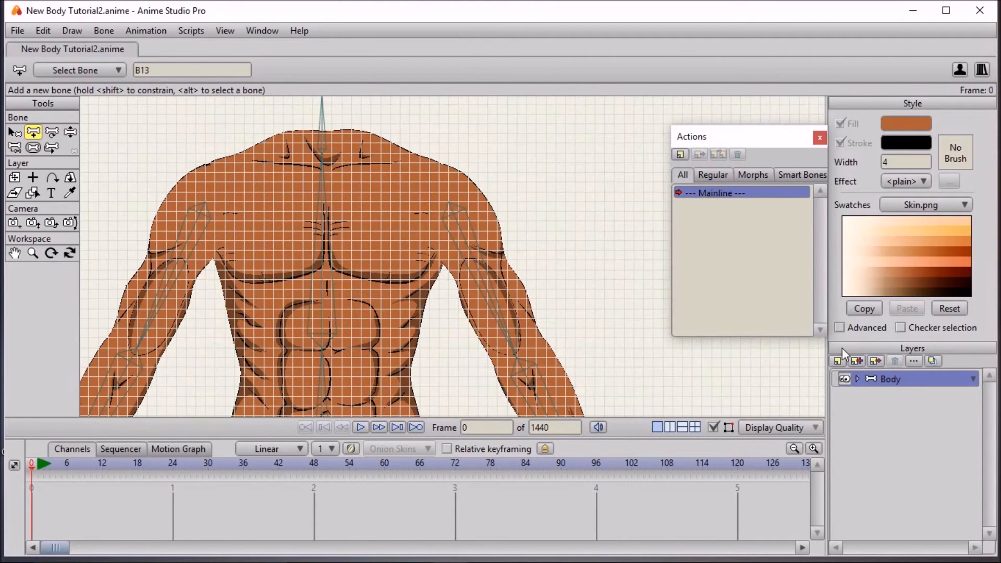
pyautogui.scroll(-3, 373, 173)
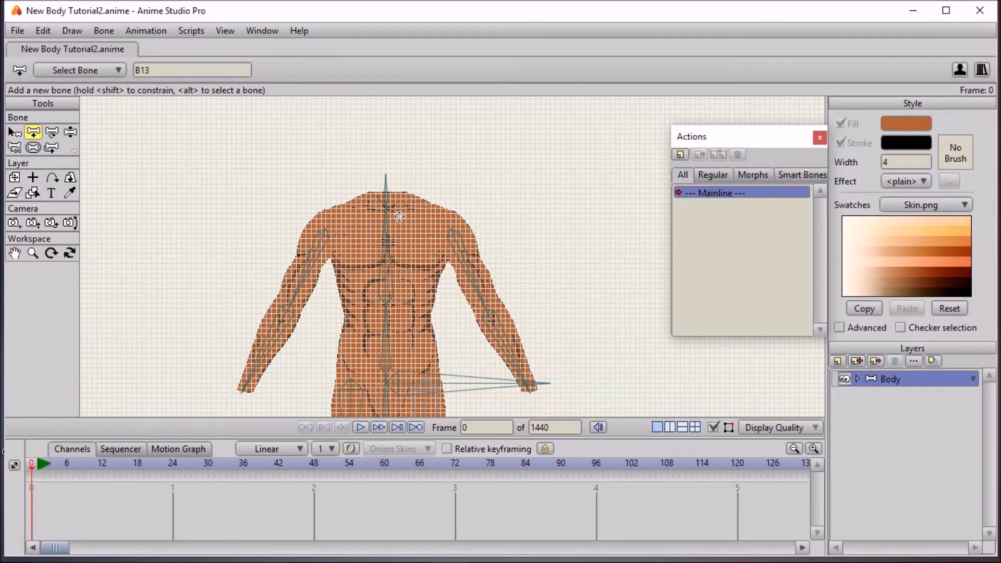
# Expand the Body layer to select its Hip group and turn off the grid
pyautogui.click(857, 379)
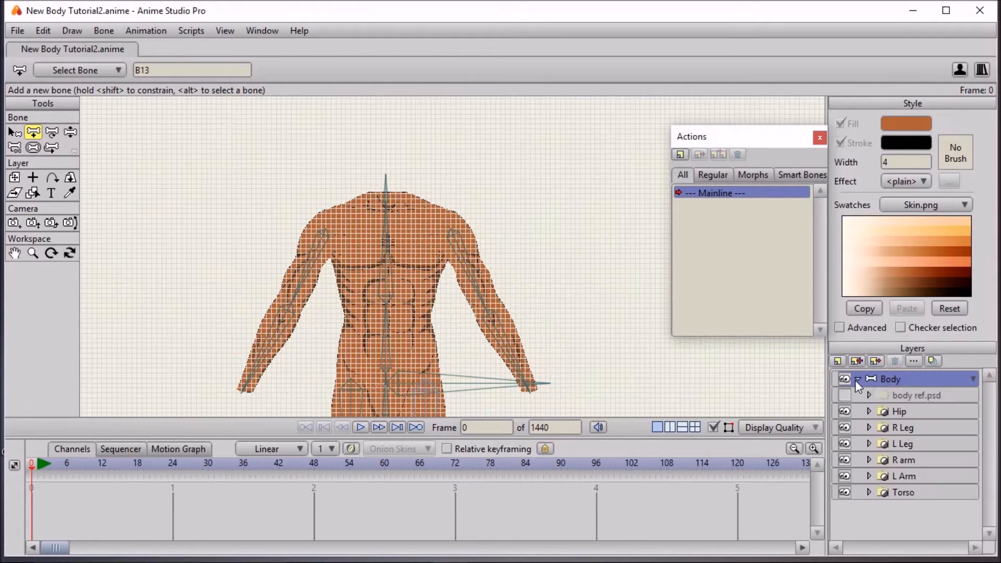
pyautogui.click(894, 412)
pyautogui.click(192, 31)
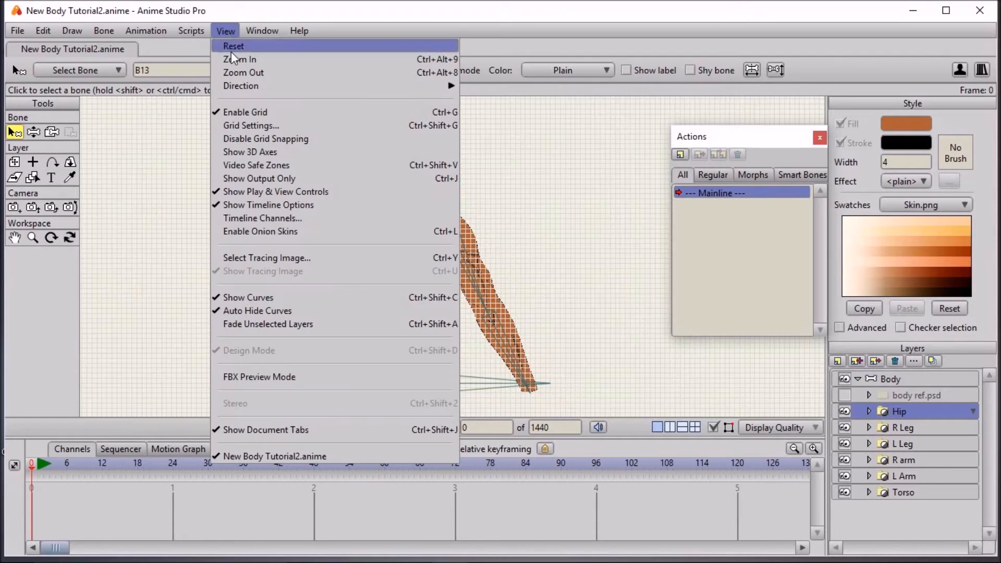
pyautogui.click(266, 112)
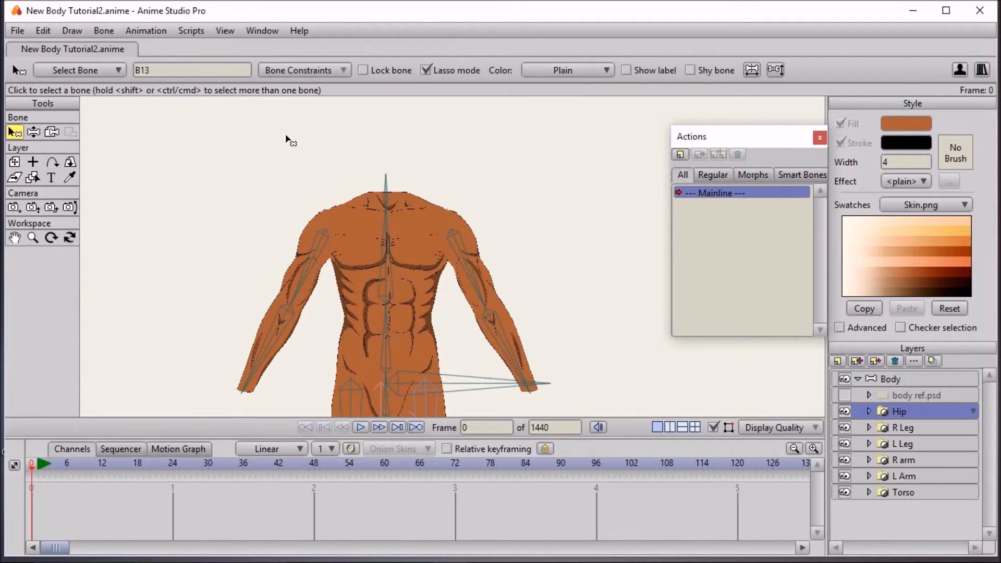
# Show the body ref.psd reference and add a vector layer named Neck directly above the Torso group
pyautogui.click(845, 395)
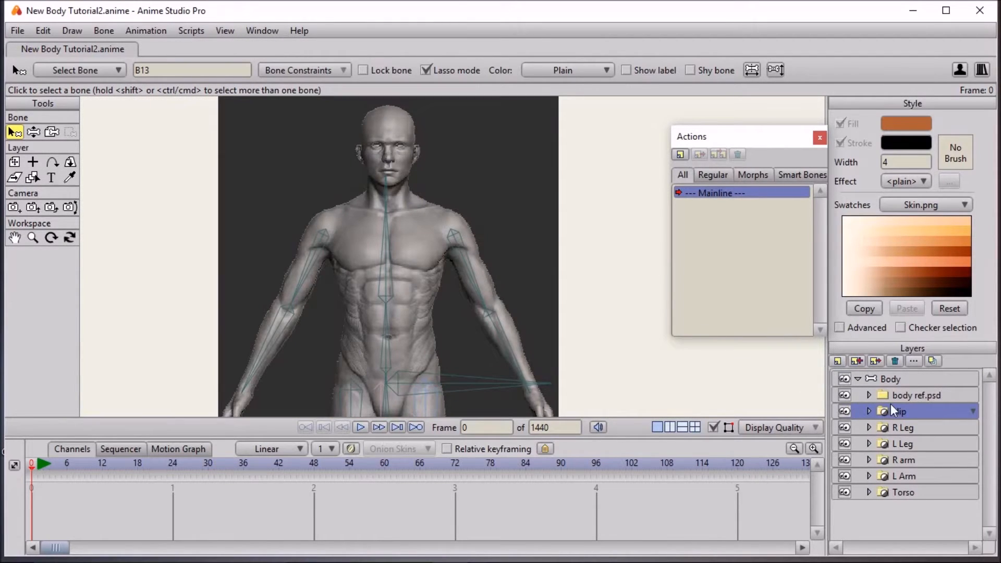
pyautogui.click(916, 492)
pyautogui.click(844, 364)
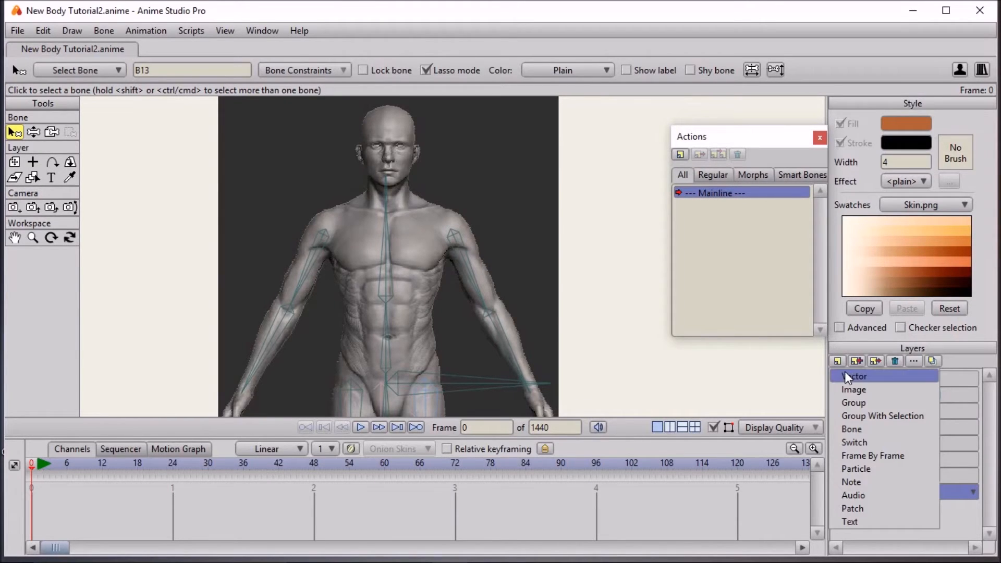
pyautogui.click(845, 371)
pyautogui.write('Neck')
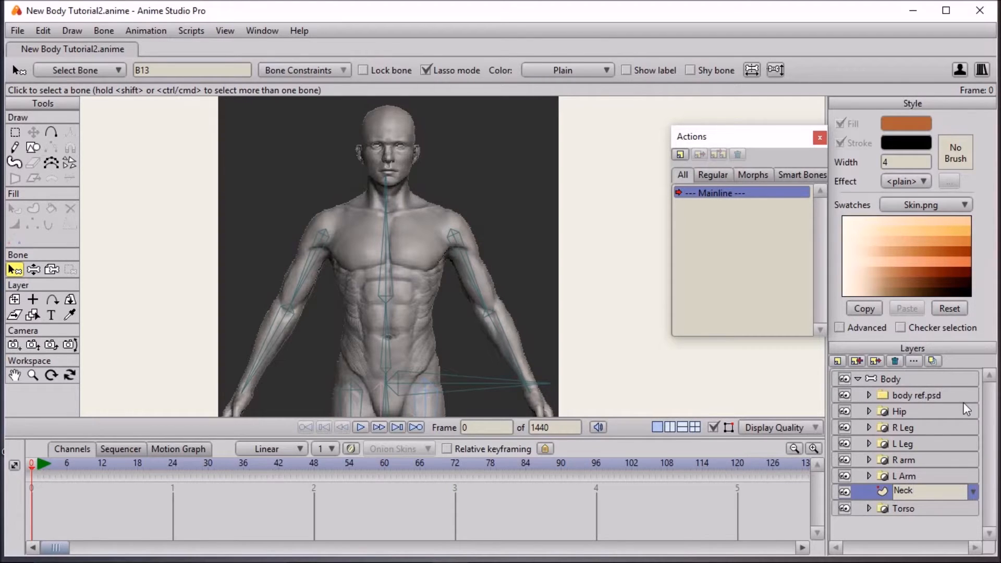
pyautogui.click(912, 508)
pyautogui.click(912, 492)
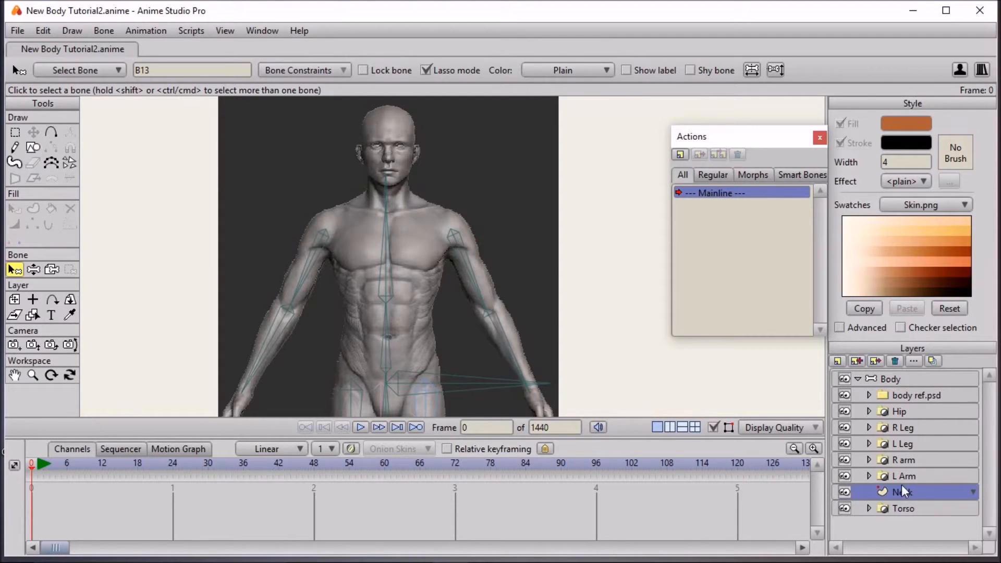
# Create a group layer named Neck and place the Neck vector layer inside it
pyautogui.click(839, 362)
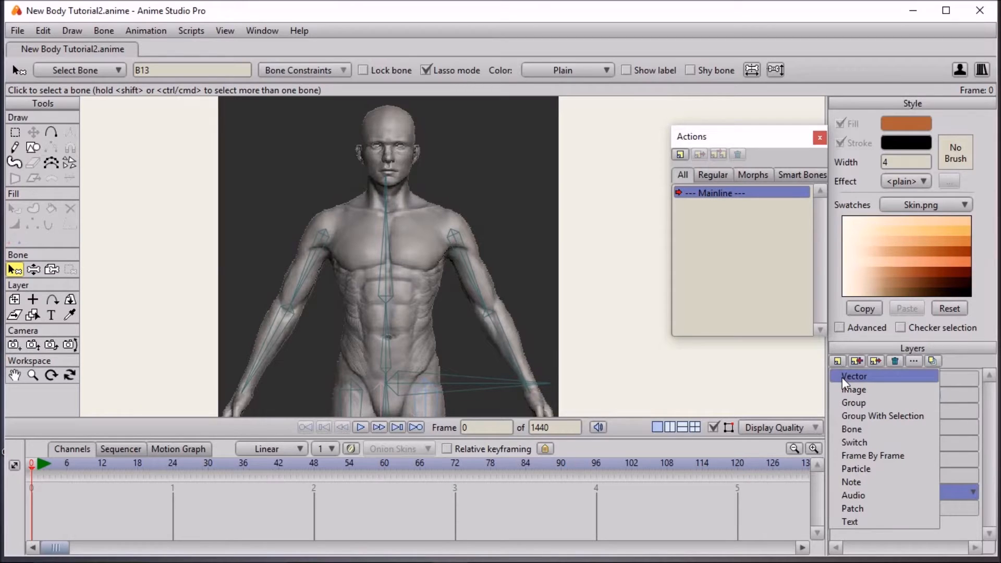
pyautogui.click(848, 403)
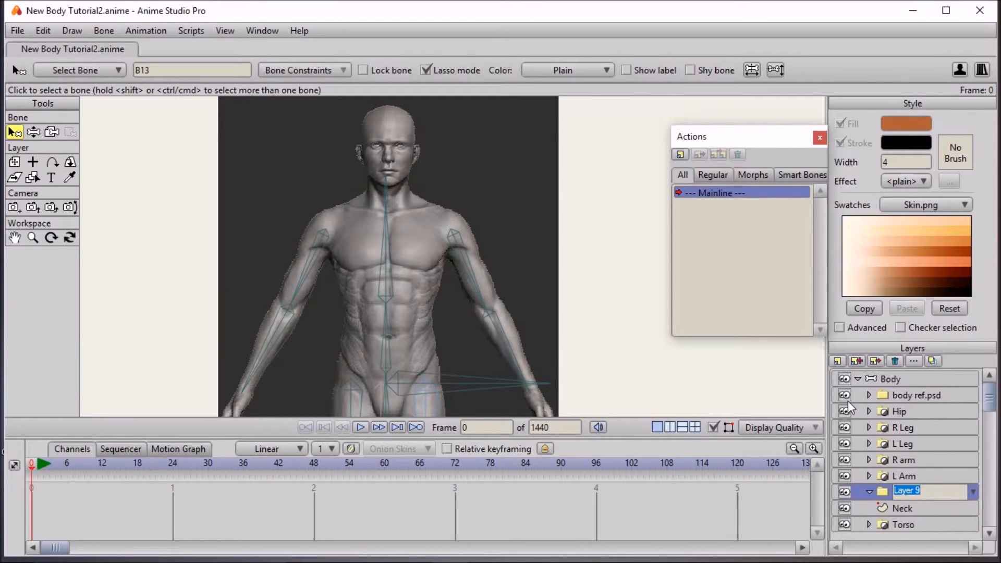
pyautogui.write('Neck')
pyautogui.click(903, 508)
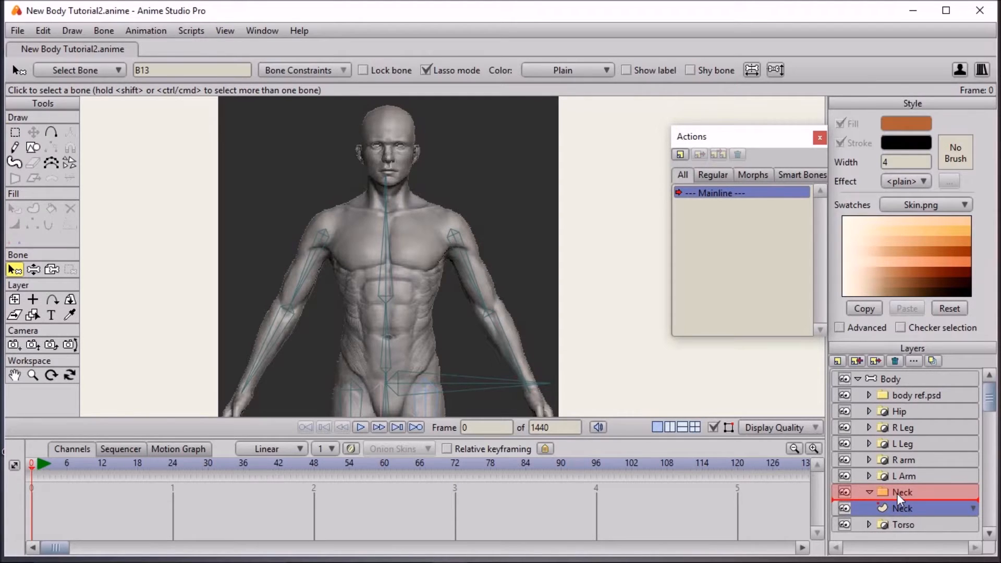
# Add two vector layers named Detail and Shadow above the Neck vector layer in the Neck group
pyautogui.click(838, 361)
pyautogui.click(842, 371)
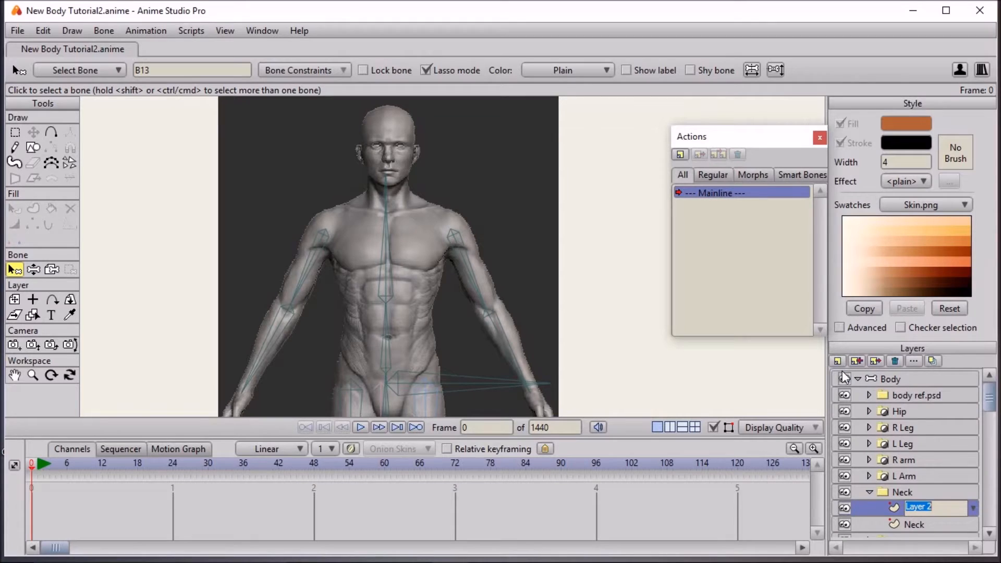
pyautogui.write('Detail')
pyautogui.press('Return')
pyautogui.click(841, 360)
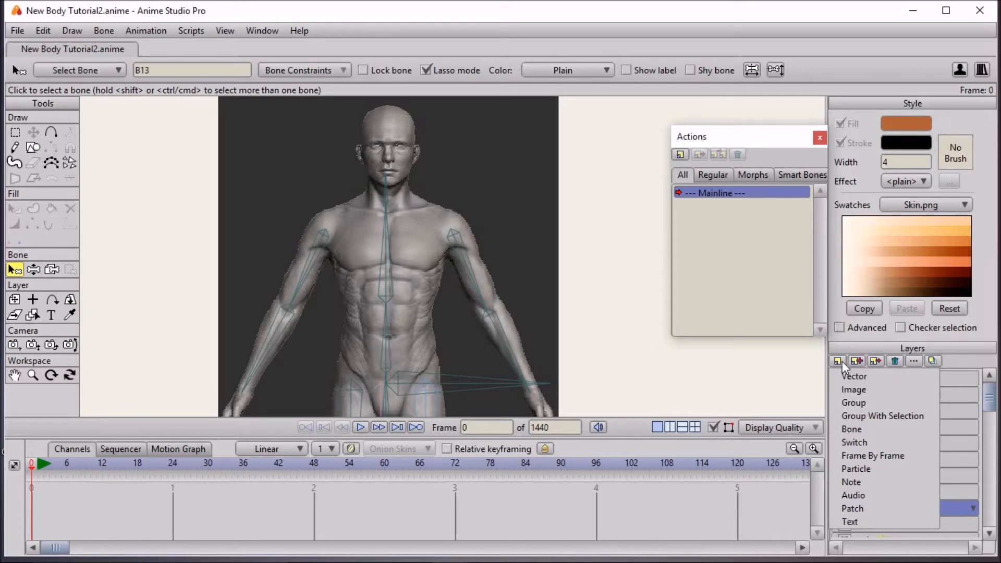
pyautogui.click(862, 377)
pyautogui.write('Shadow')
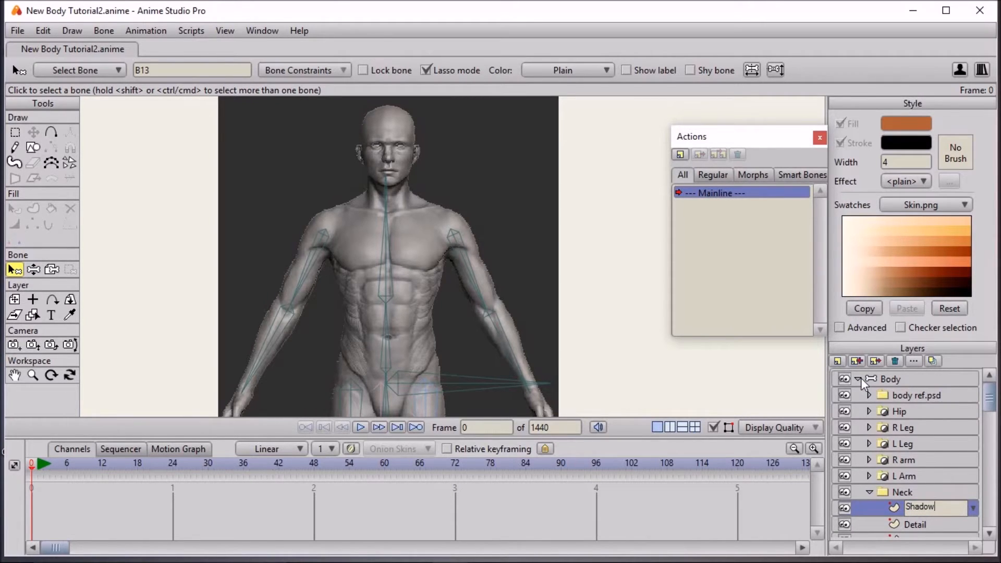
pyautogui.scroll(-1, 923, 523)
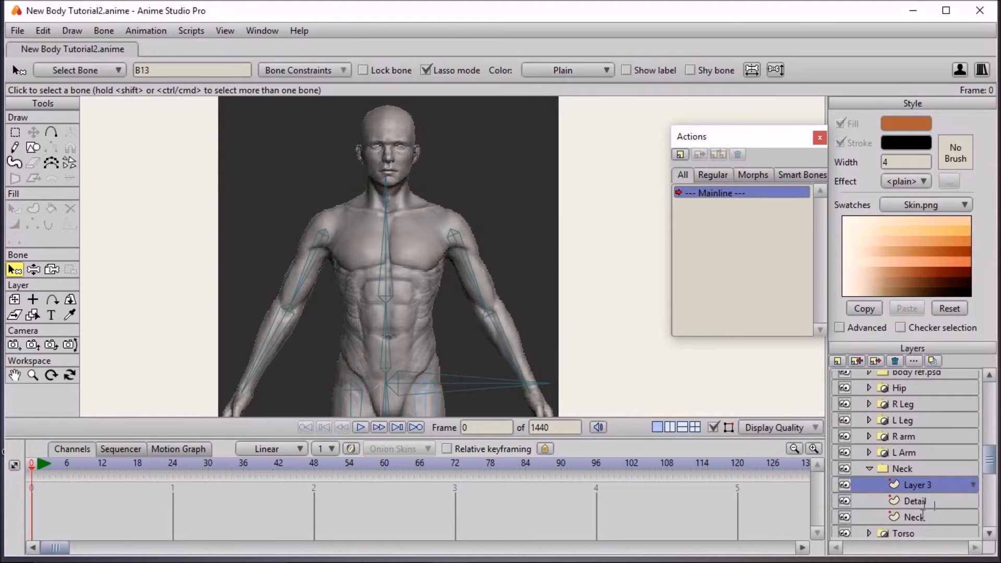
# On the Neck vector layer, draw one near-vertical line along each side of the reference neck, from the cheek down to the shoulder
pyautogui.click(912, 518)
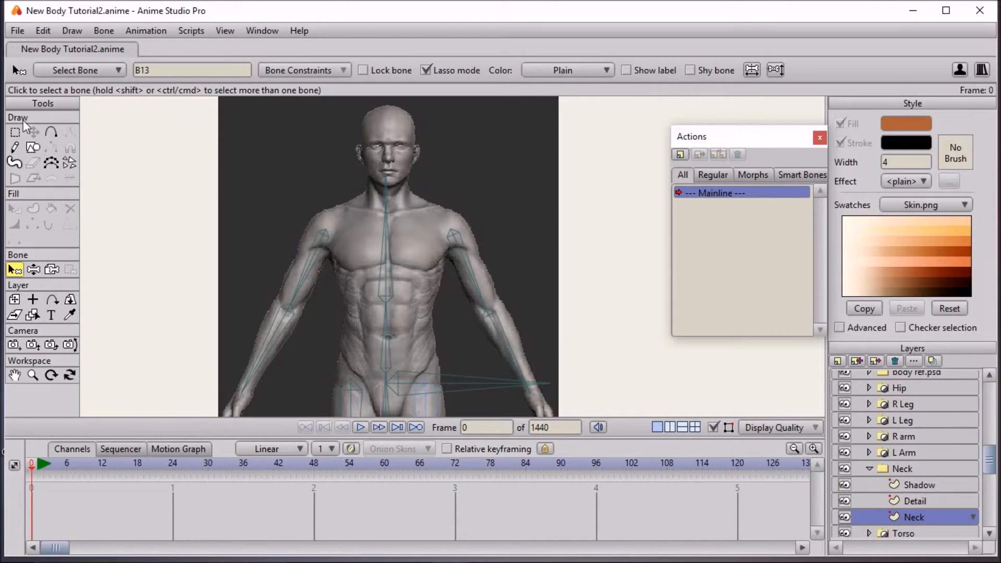
pyautogui.click(51, 132)
pyautogui.scroll(3, 374, 153)
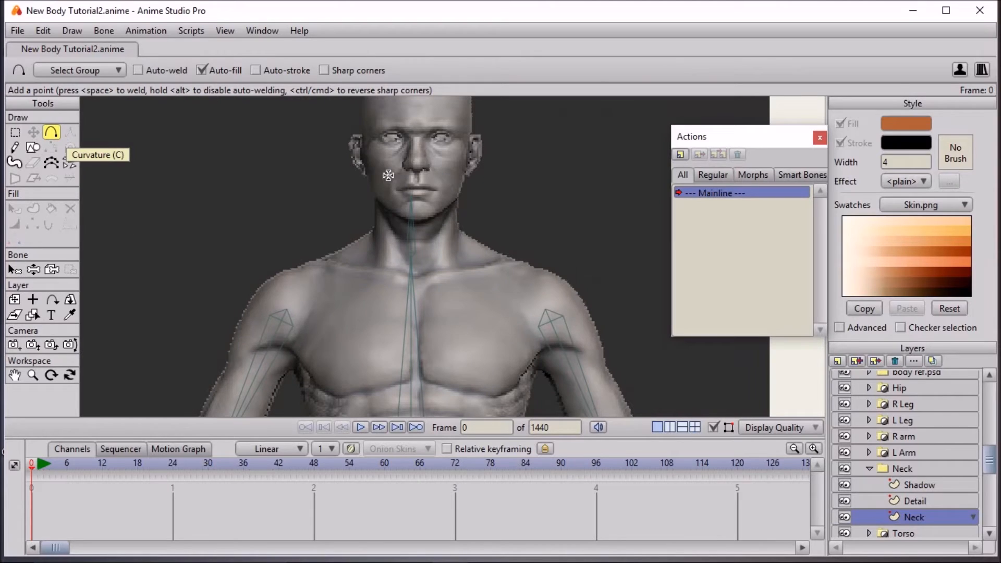
pyautogui.moveTo(369, 163)
pyautogui.mouseDown()
pyautogui.moveTo(380, 208)
pyautogui.moveTo(374, 241)
pyautogui.mouseUp()
pyautogui.moveTo(456, 158); pyautogui.dragTo(458, 242)
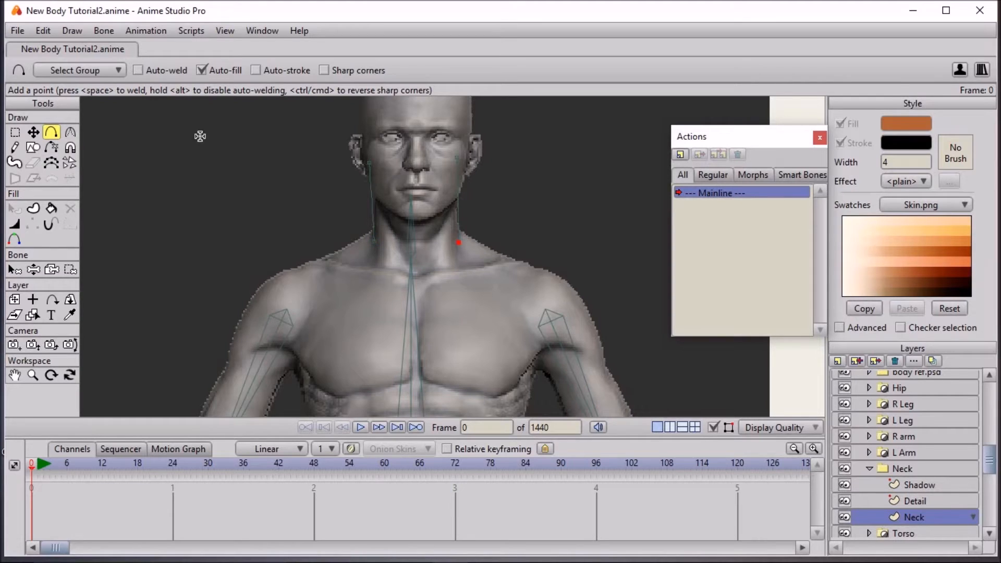
# Move the end points of the two side lines to line up with the edges of the reference neck
pyautogui.click(34, 132)
pyautogui.scroll(5, 185, 139)
pyautogui.moveTo(292, 196); pyautogui.dragTo(341, 332)
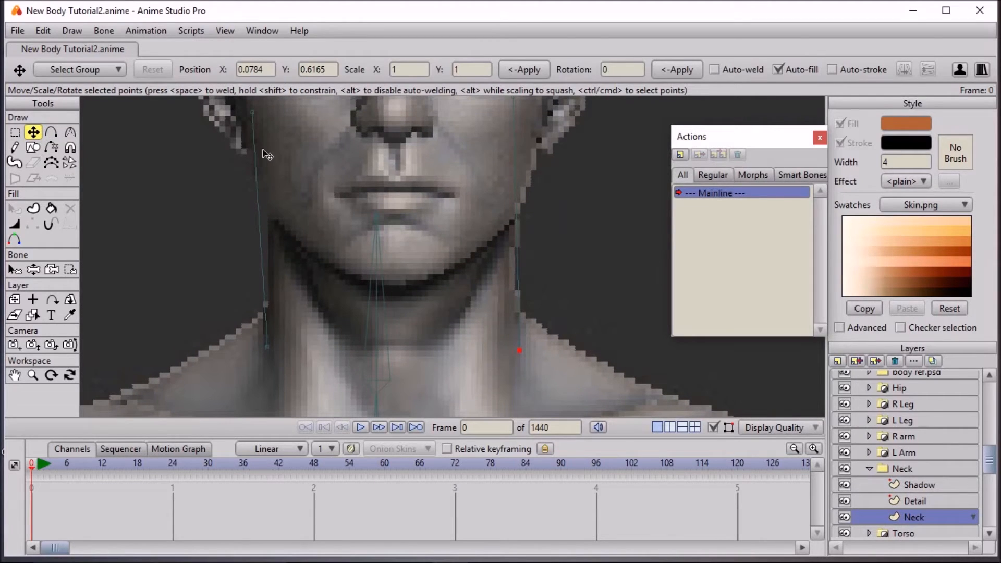
pyautogui.moveTo(255, 112); pyautogui.dragTo(274, 109)
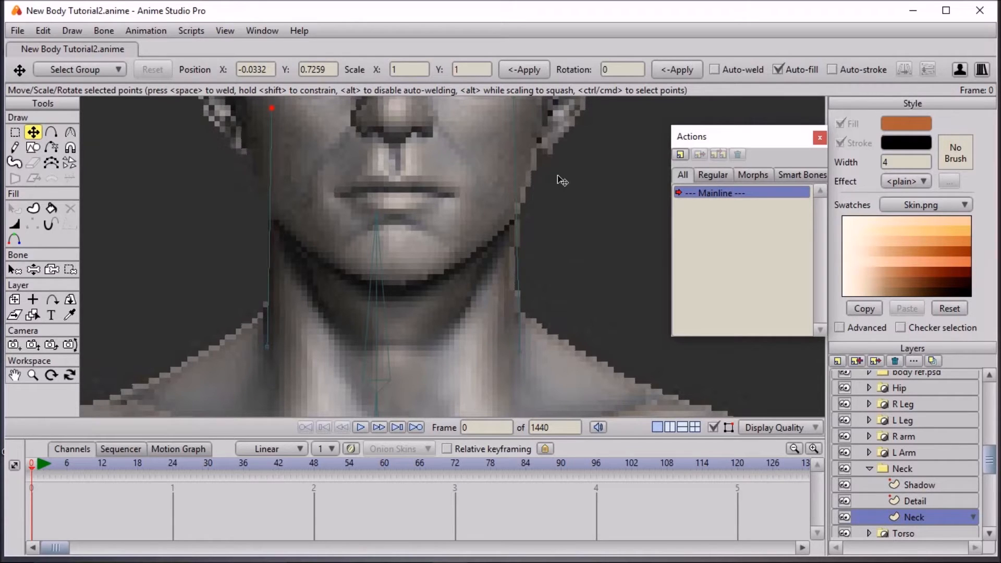
pyautogui.moveTo(521, 354); pyautogui.dragTo(516, 349)
pyautogui.moveTo(514, 224); pyautogui.dragTo(505, 308)
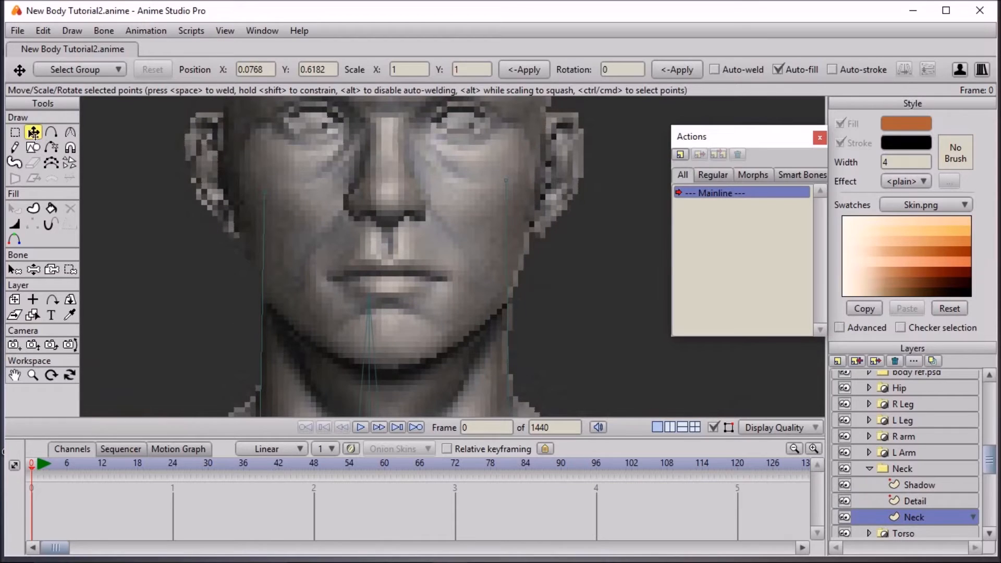
# Join the side lines across the face and the neck base into a closed shape, bending the sides in to the neck edges
pyautogui.click(54, 132)
pyautogui.moveTo(268, 184)
pyautogui.mouseDown()
pyautogui.moveTo(505, 177)
pyautogui.moveTo(510, 189)
pyautogui.moveTo(419, 155)
pyautogui.moveTo(361, 158)
pyautogui.moveTo(264, 192)
pyautogui.mouseUp()
pyautogui.hotkey('ctrl', 'z')
pyautogui.press('space')
pyautogui.moveTo(468, 356); pyautogui.dragTo(421, 248)
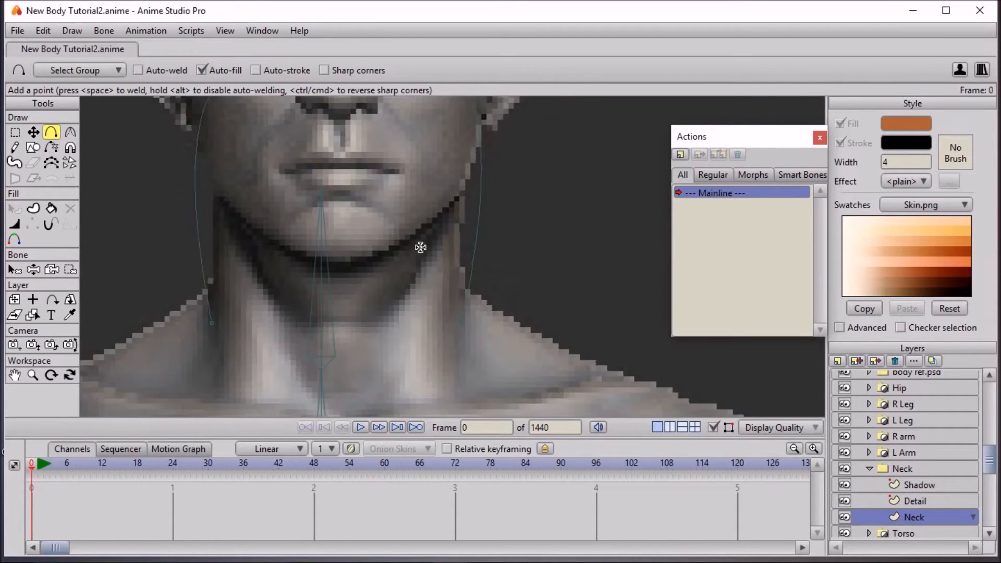
pyautogui.moveTo(212, 323)
pyautogui.mouseDown()
pyautogui.moveTo(344, 353)
pyautogui.moveTo(461, 324)
pyautogui.mouseUp()
pyautogui.moveTo(177, 217); pyautogui.dragTo(212, 217)
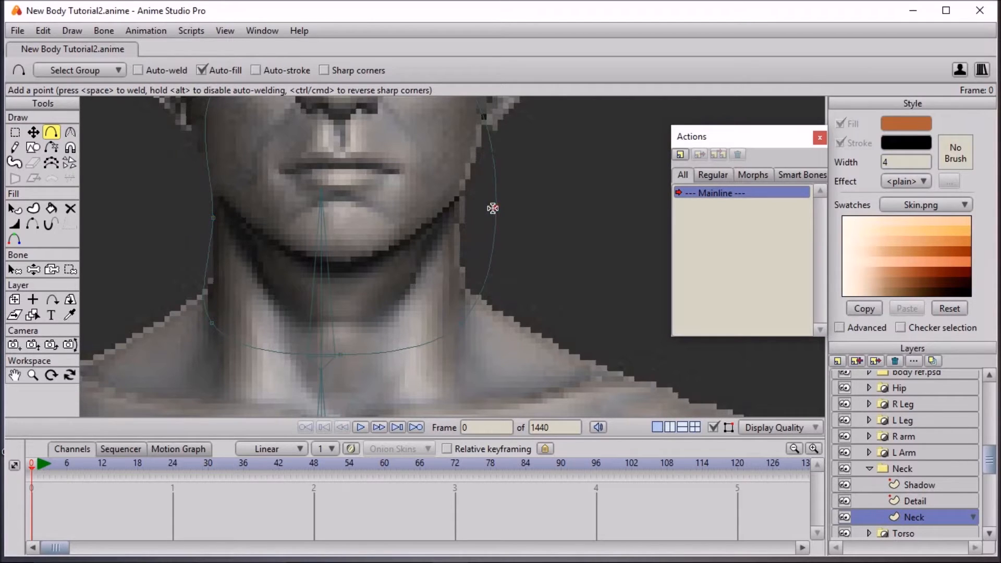
pyautogui.moveTo(493, 208); pyautogui.dragTo(461, 223)
# Sharpen the curvature at the two lower corners of the neck outline
pyautogui.click(15, 132)
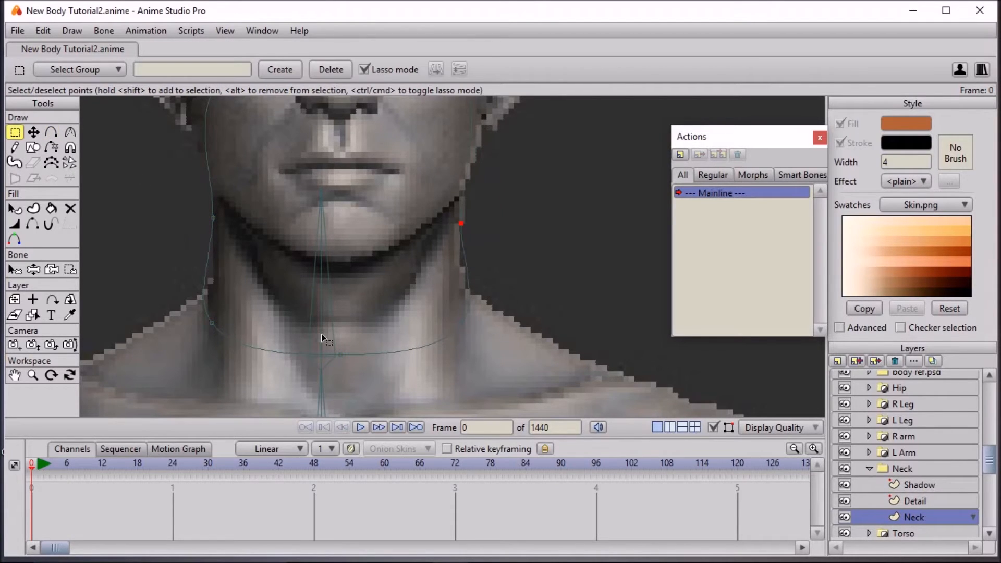
pyautogui.hotkey('ctrl', 'a')
pyautogui.click(70, 132)
pyautogui.moveTo(211, 319); pyautogui.dragTo(67, 321)
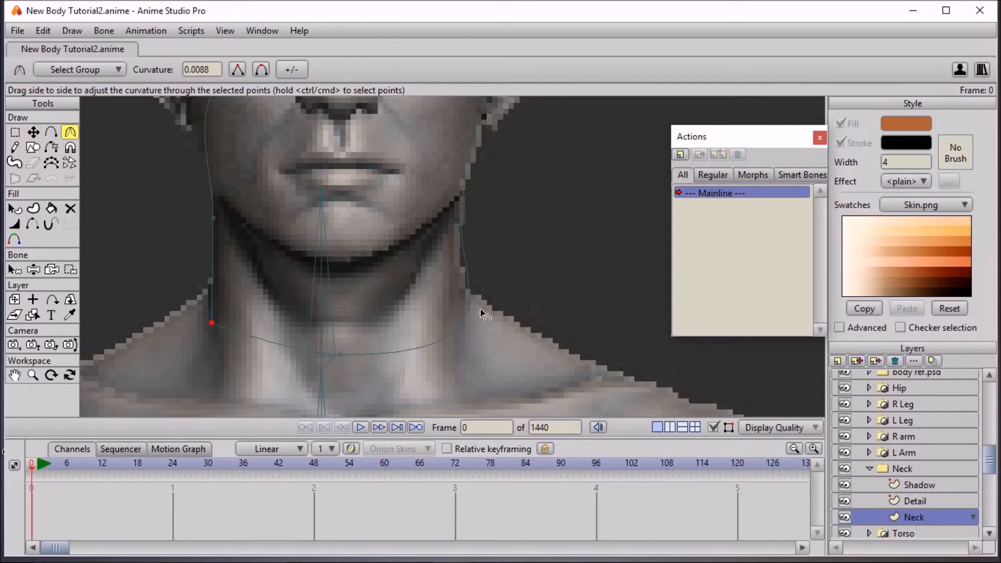
pyautogui.moveTo(458, 323); pyautogui.dragTo(383, 314)
# Sharpen the curvature at the two upper corners of the neck outline
pyautogui.click(33, 132)
pyautogui.moveTo(114, 143); pyautogui.dragTo(150, 273)
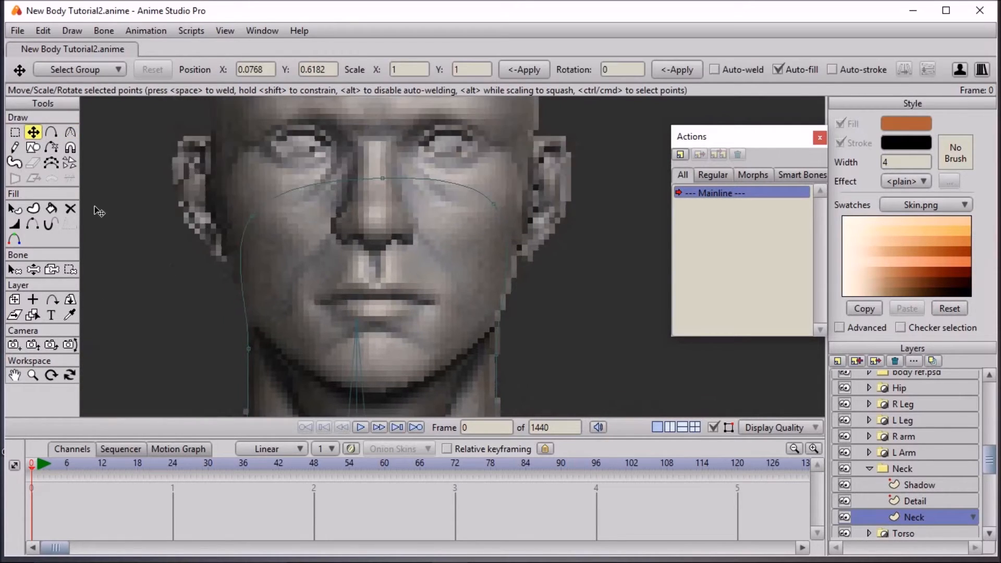
pyautogui.click(76, 131)
pyautogui.moveTo(252, 219); pyautogui.dragTo(104, 221)
pyautogui.moveTo(494, 203); pyautogui.dragTo(287, 232)
# Raise the two upper corners and the top middle point of the neck outline slightly
pyautogui.click(33, 132)
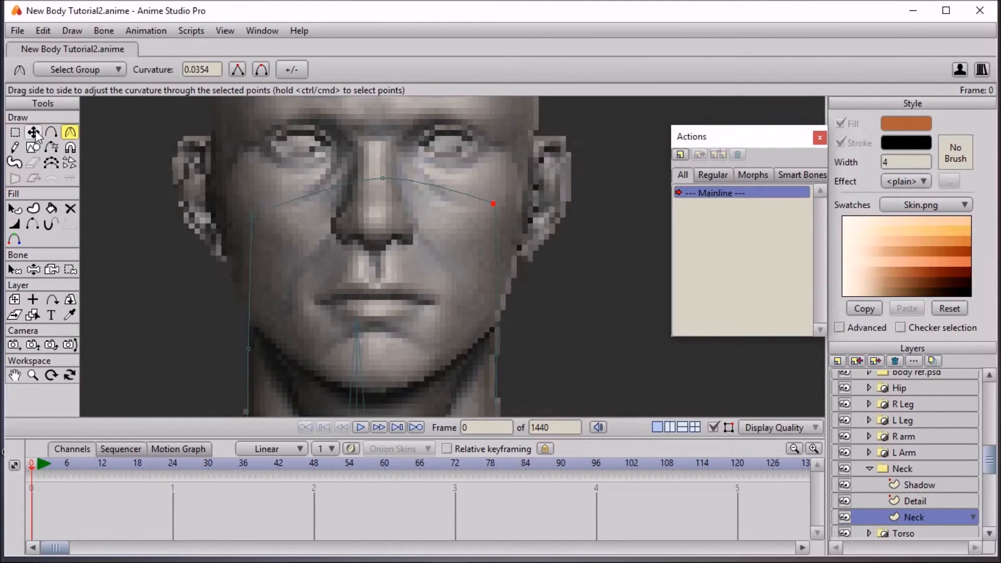
pyautogui.moveTo(251, 219); pyautogui.dragTo(251, 202)
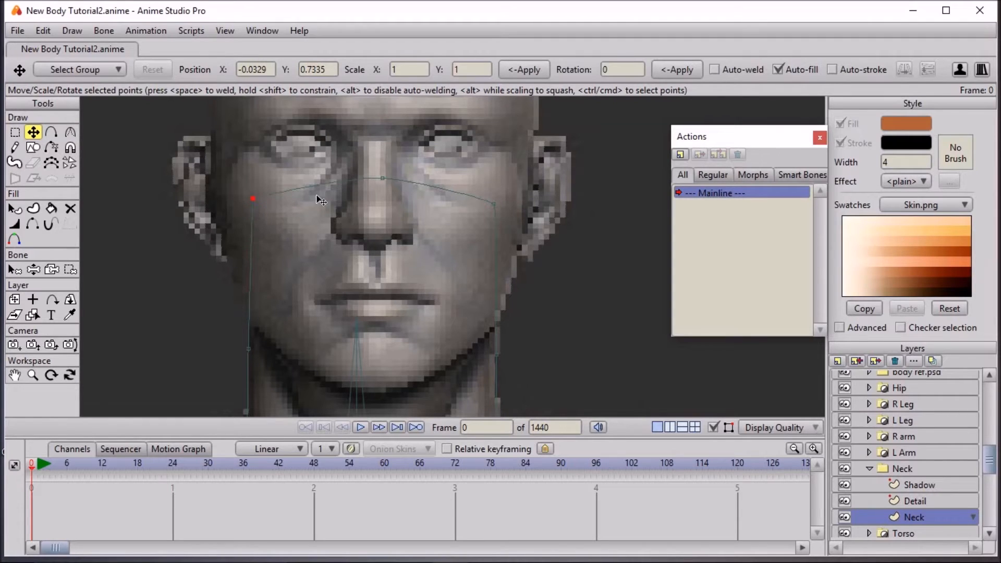
pyautogui.moveTo(493, 203); pyautogui.dragTo(491, 183)
pyautogui.moveTo(383, 178); pyautogui.dragTo(384, 169)
pyautogui.moveTo(251, 202); pyautogui.dragTo(254, 188)
# Add extra curve points along the neck outline's sides, base and top edge
pyautogui.click(51, 132)
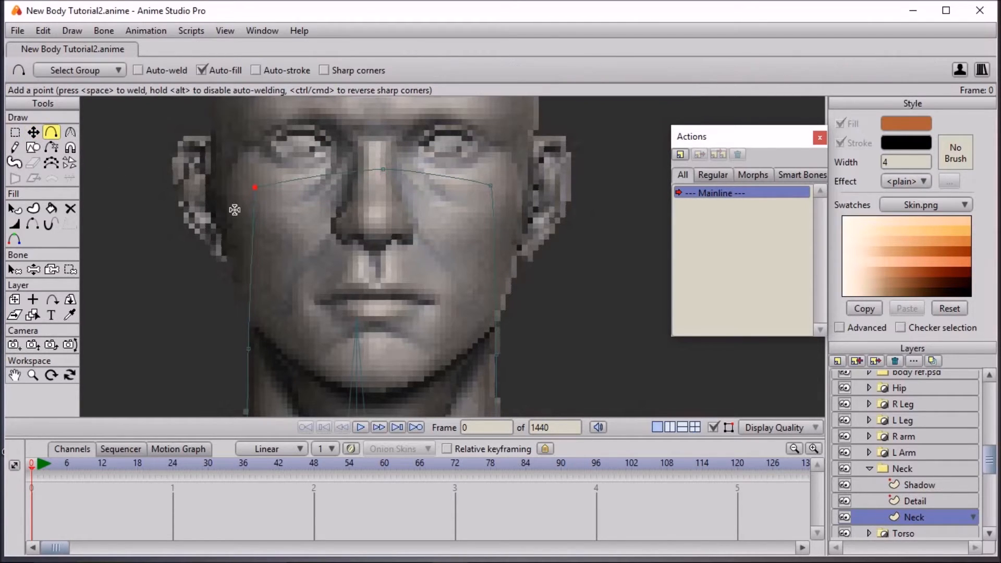
pyautogui.moveTo(236, 231); pyautogui.dragTo(245, 188)
pyautogui.click(504, 192)
pyautogui.moveTo(474, 301); pyautogui.dragTo(424, 228)
pyautogui.click(286, 343)
pyautogui.click(448, 342)
pyautogui.scroll(-5, 447, 342)
pyautogui.scroll(3, 404, 267)
pyautogui.moveTo(378, 157); pyautogui.dragTo(380, 224)
pyautogui.click(352, 180)
# On the Detail layer, draw a curved muscle line down each side of the neck, converging toward the collarbone notch
pyautogui.scroll(-5, 505, 284)
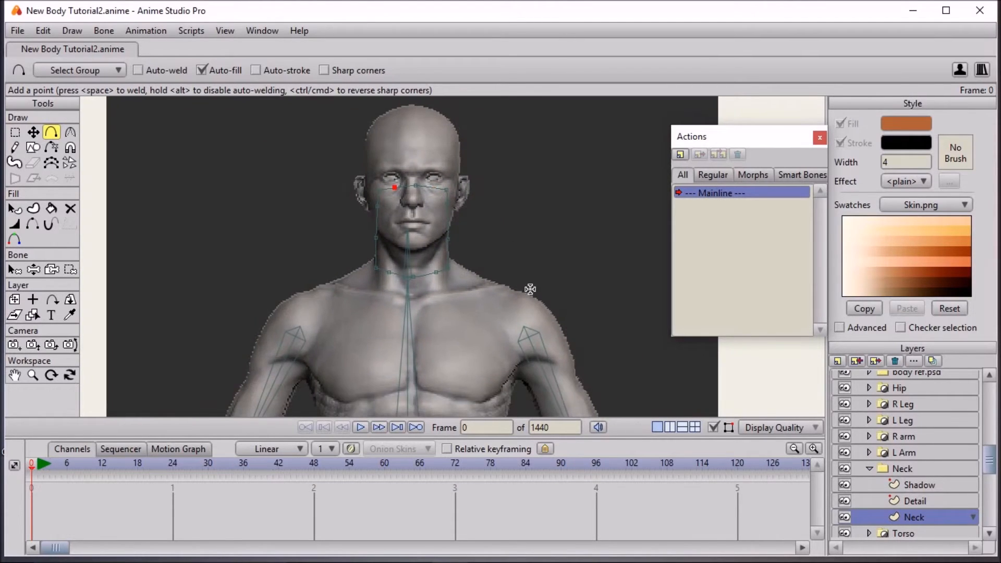
pyautogui.scroll(-2, 530, 291)
pyautogui.scroll(4, 530, 293)
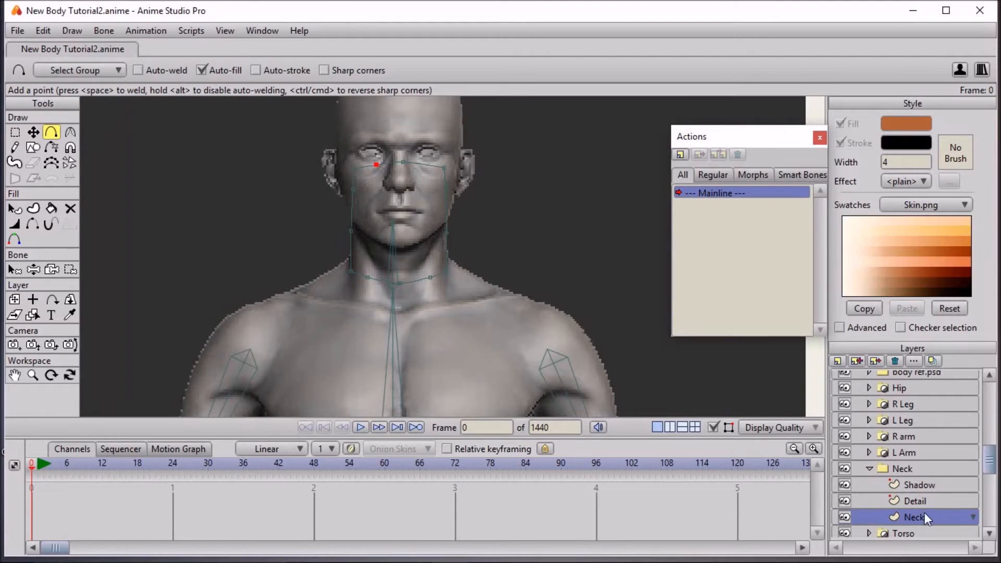
pyautogui.click(917, 501)
pyautogui.scroll(4, 451, 269)
pyautogui.moveTo(372, 286)
pyautogui.mouseDown()
pyautogui.moveTo(346, 221)
pyautogui.moveTo(337, 275)
pyautogui.moveTo(366, 345)
pyautogui.mouseUp()
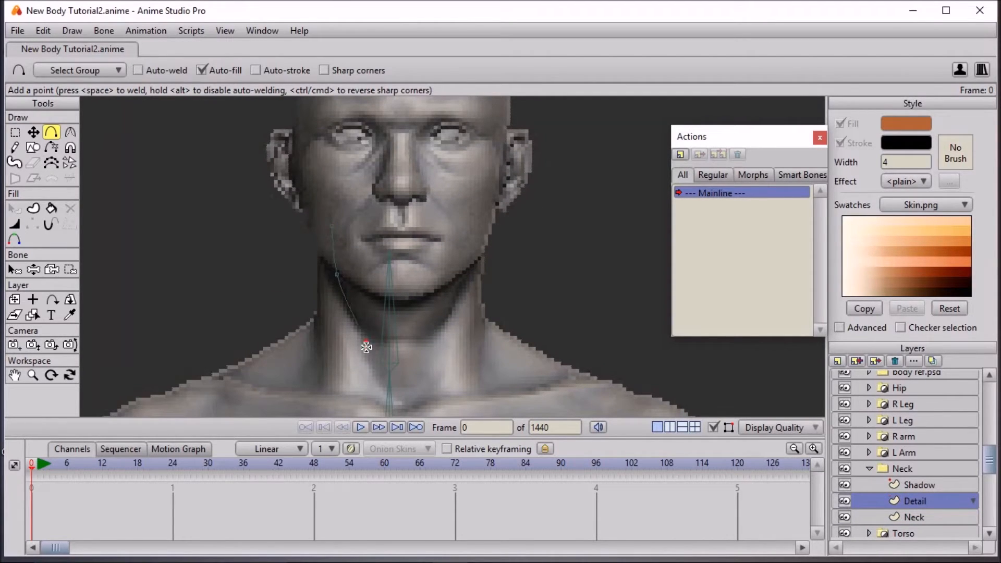
pyautogui.moveTo(474, 225)
pyautogui.mouseDown()
pyautogui.moveTo(471, 271)
pyautogui.moveTo(424, 374)
pyautogui.mouseUp()
# Apply a black stroke of width 1 to the two neck muscle lines with the Paint Bucket
pyautogui.click(52, 208)
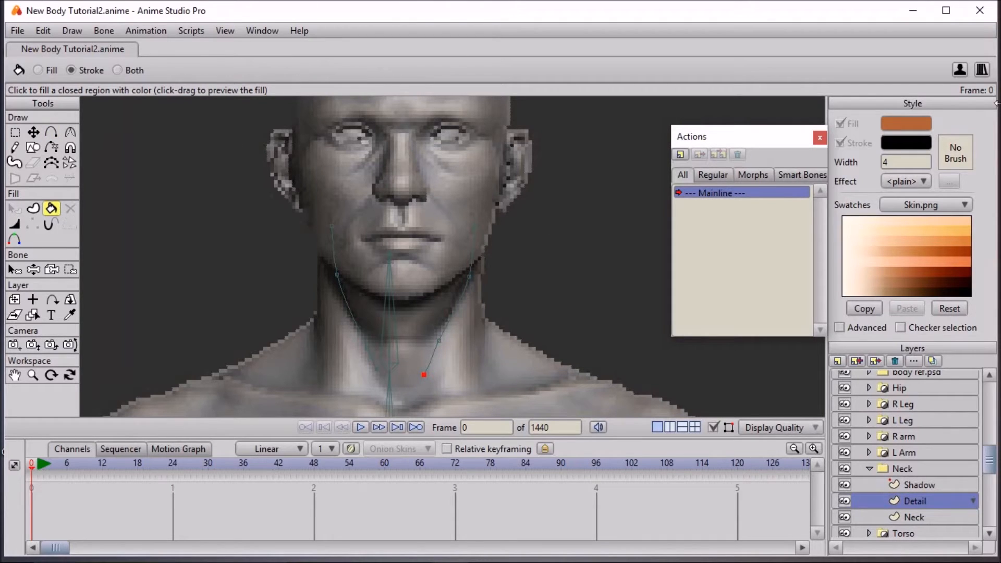
pyautogui.doubleClick(891, 163)
pyautogui.write('1')
pyautogui.press('Return')
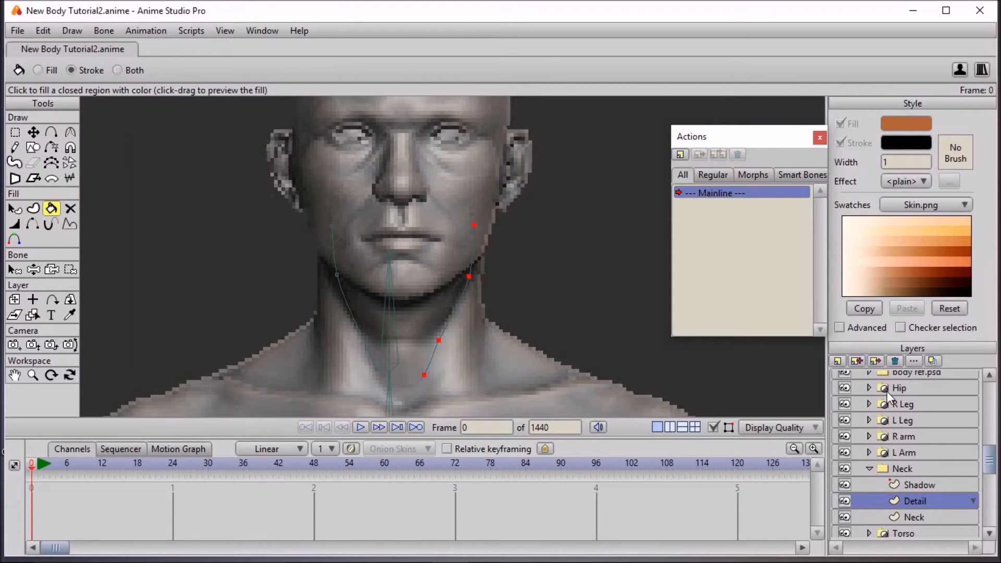
pyautogui.scroll(1, 886, 391)
pyautogui.click(845, 378)
pyautogui.click(844, 378)
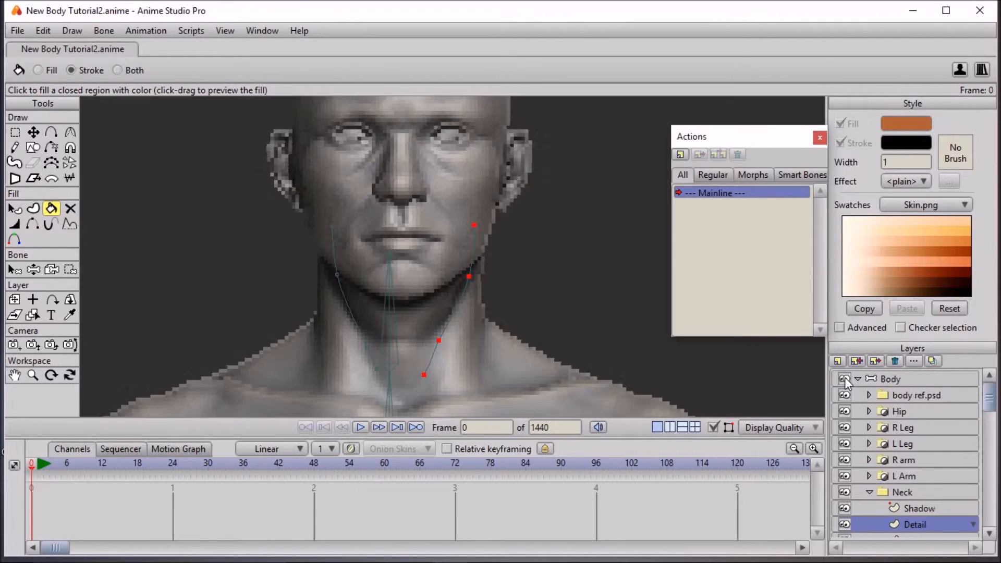
pyautogui.click(845, 379)
pyautogui.click(857, 379)
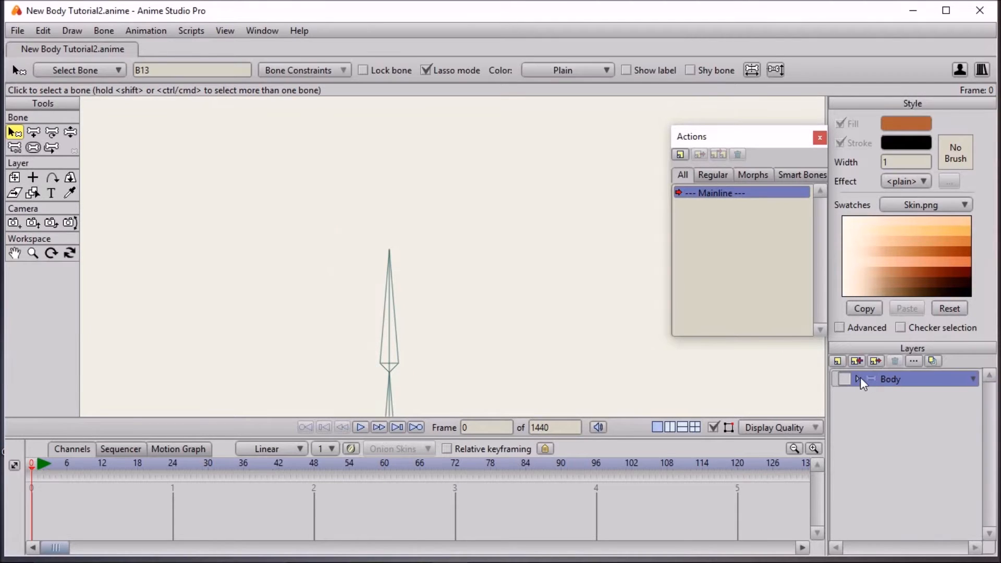
pyautogui.click(844, 379)
pyautogui.click(857, 379)
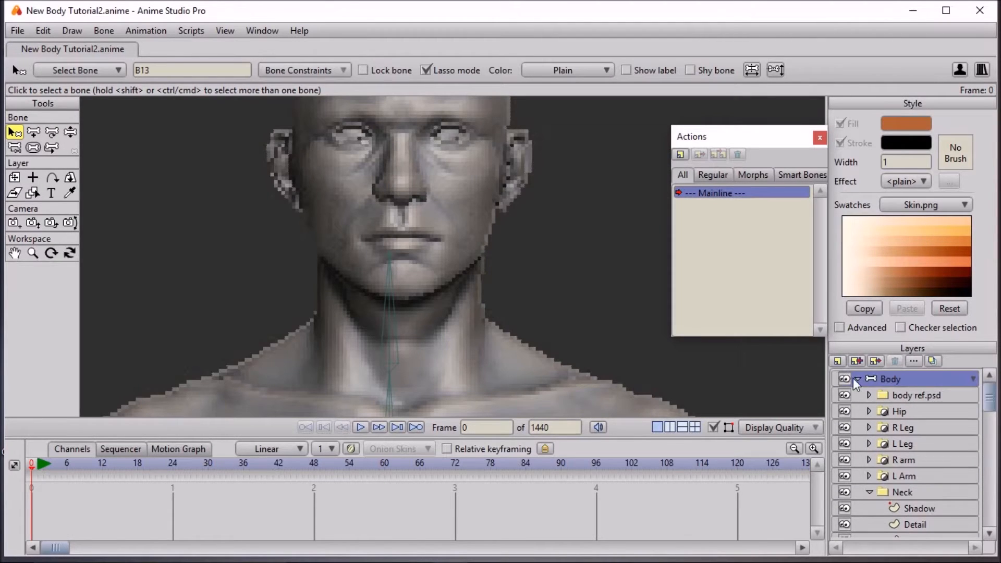
# Hide the body ref.psd reference, expand its group, and switch to the Manipulate Bones tool to check the neck artwork
pyautogui.click(844, 395)
pyautogui.click(868, 395)
pyautogui.scroll(-5, 520, 312)
pyautogui.scroll(5, 520, 312)
pyautogui.click(33, 132)
pyautogui.scroll(1, 326, 227)
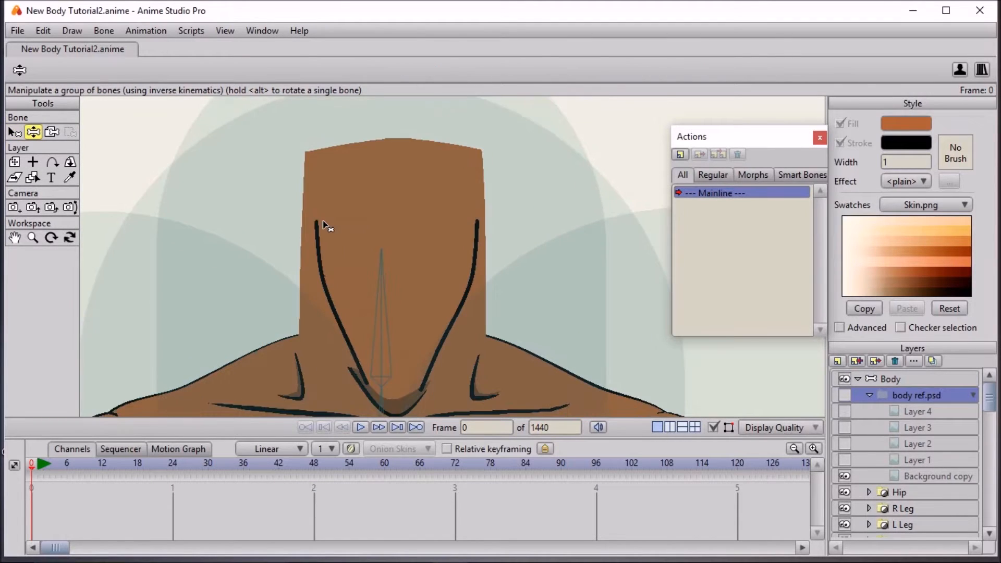
pyautogui.scroll(-2, 782, 373)
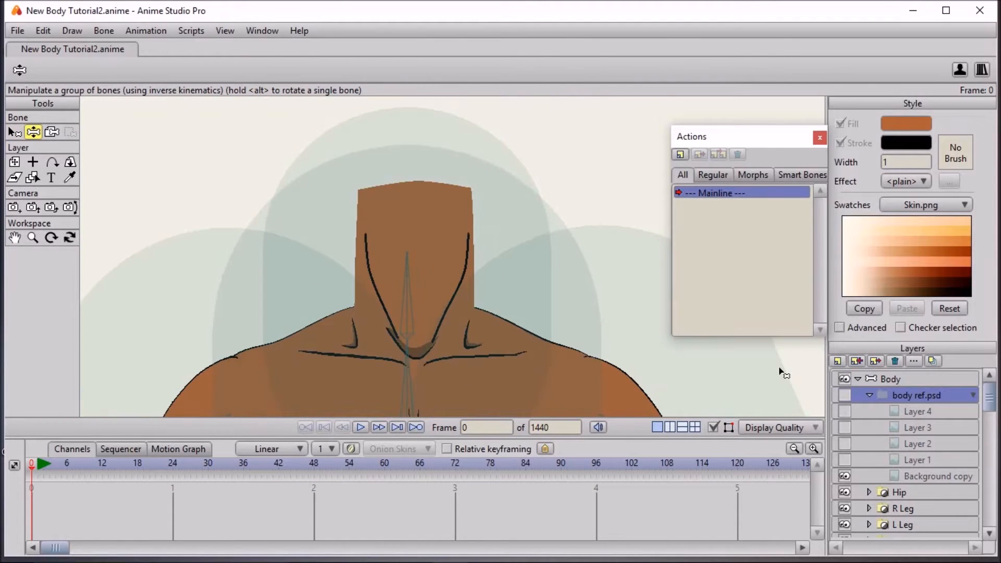
# Collapse the body ref.psd group and, on the Detail layer, taper the upper ends of both neck muscle lines with the Line Width tool
pyautogui.click(867, 396)
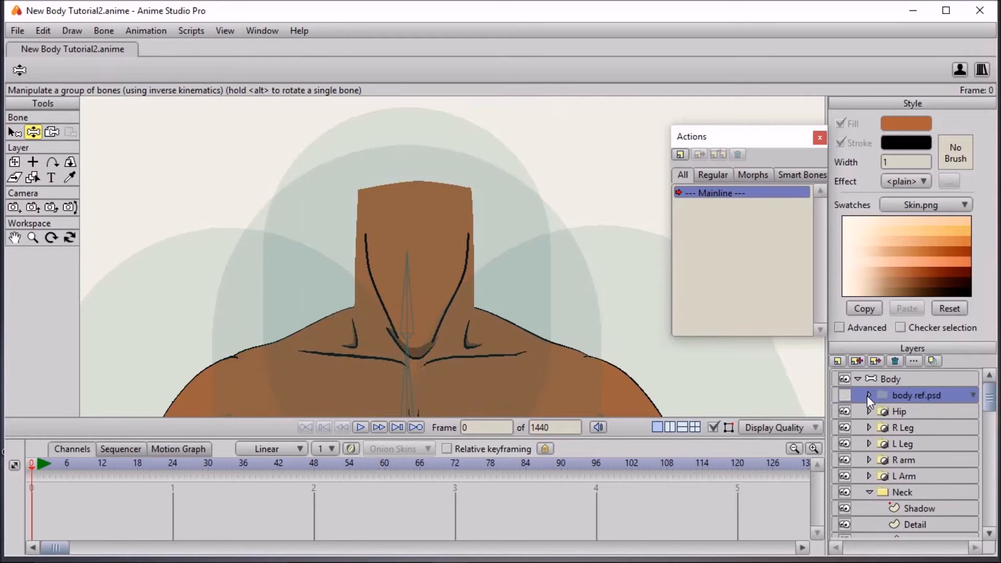
pyautogui.click(917, 524)
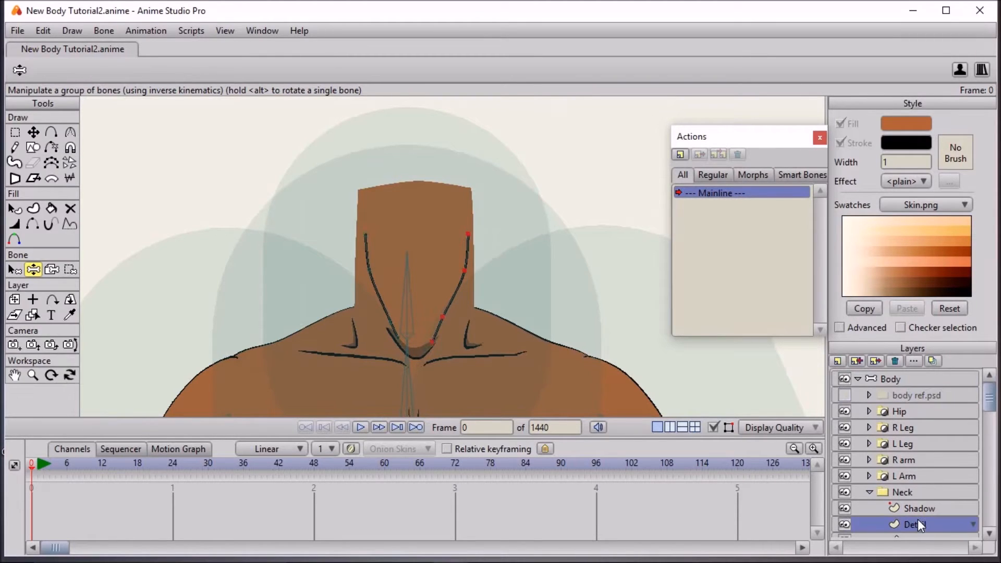
pyautogui.click(12, 270)
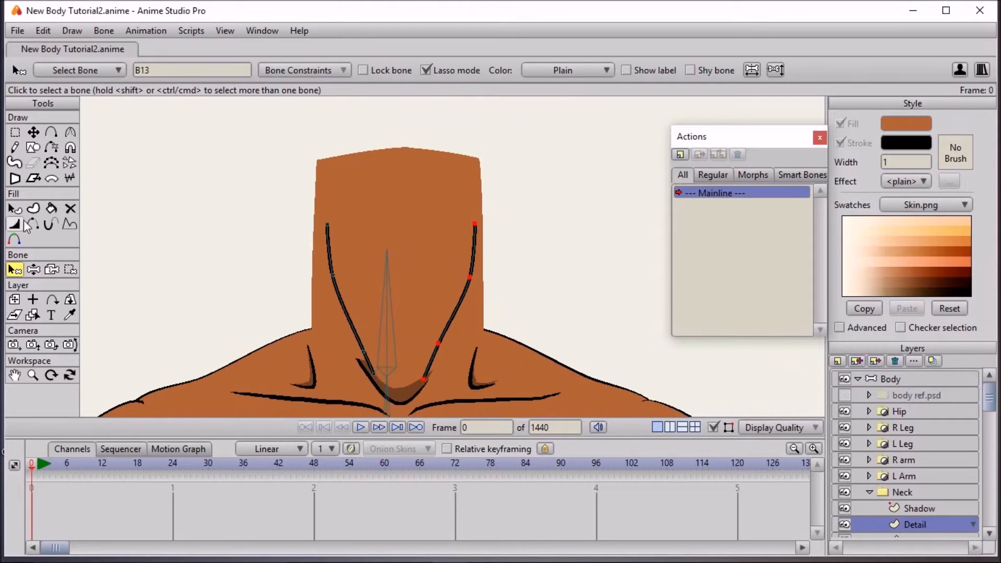
pyautogui.click(14, 224)
pyautogui.scroll(2, 413, 230)
pyautogui.click(14, 132)
pyautogui.click(224, 176)
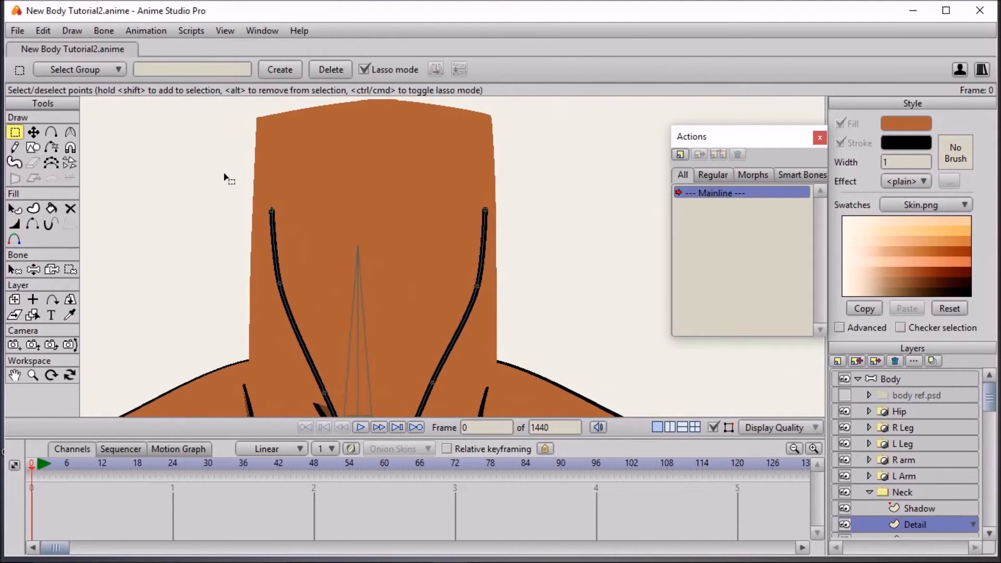
pyautogui.click(14, 224)
pyautogui.moveTo(485, 215); pyautogui.dragTo(472, 225)
pyautogui.moveTo(269, 209); pyautogui.dragTo(253, 222)
# Taper the lower ends of both neck muscle lines near the collarbone notch to 0 percent width
pyautogui.moveTo(318, 185); pyautogui.dragTo(352, 70)
pyautogui.moveTo(374, 312); pyautogui.dragTo(341, 317)
pyautogui.moveTo(443, 320); pyautogui.dragTo(398, 331)
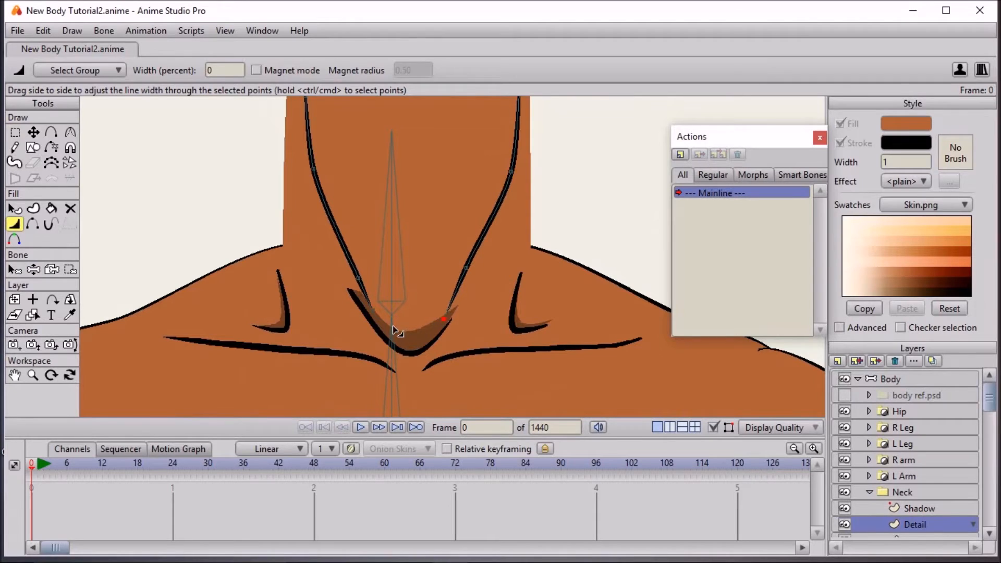
pyautogui.click(34, 134)
pyautogui.scroll(-5, 361, 219)
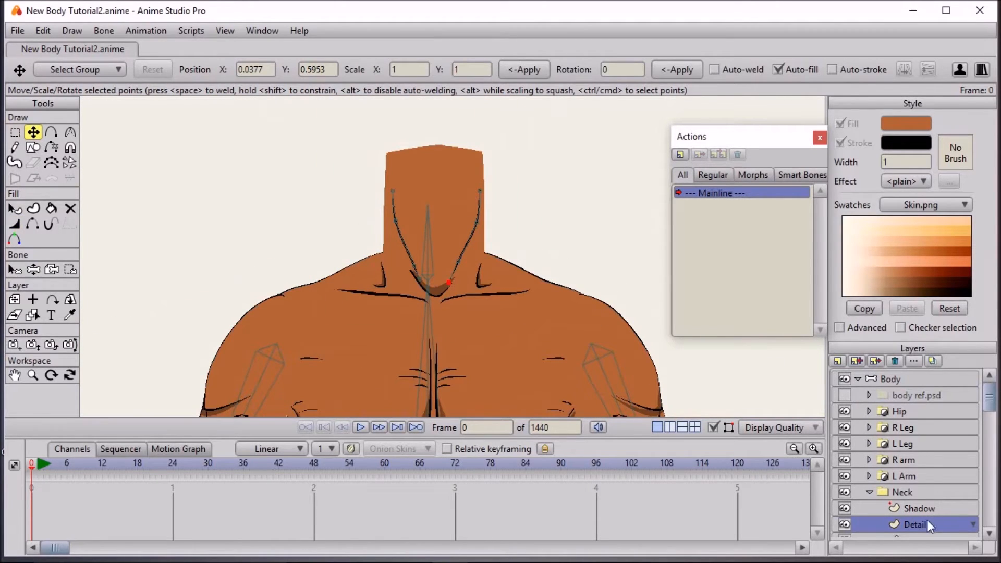
# On the Neck layer, create a shape with both fill and stroke from all the neck outline points
pyautogui.scroll(-3, 911, 508)
pyautogui.click(912, 498)
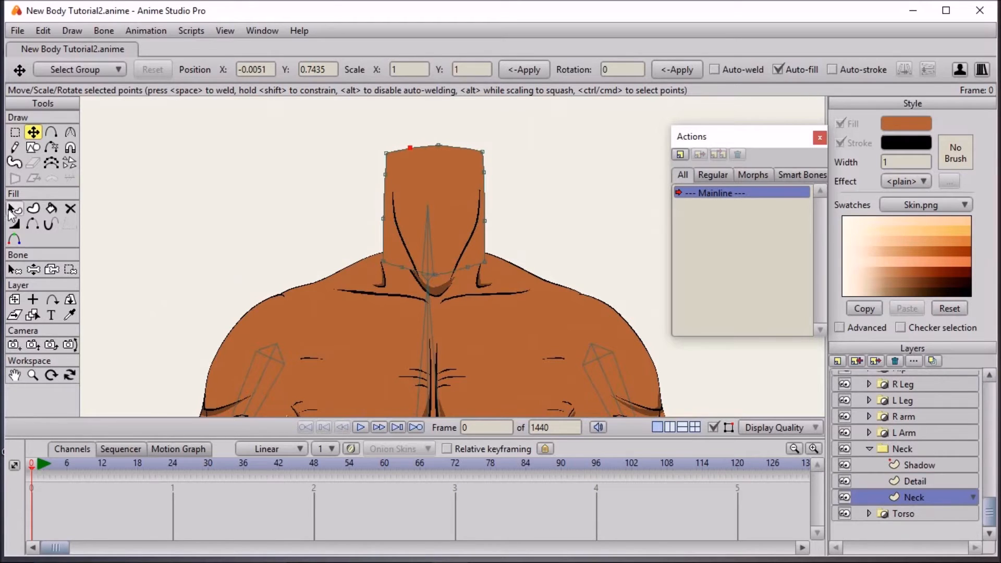
pyautogui.click(33, 208)
pyautogui.hotkey('ctrl', 'a')
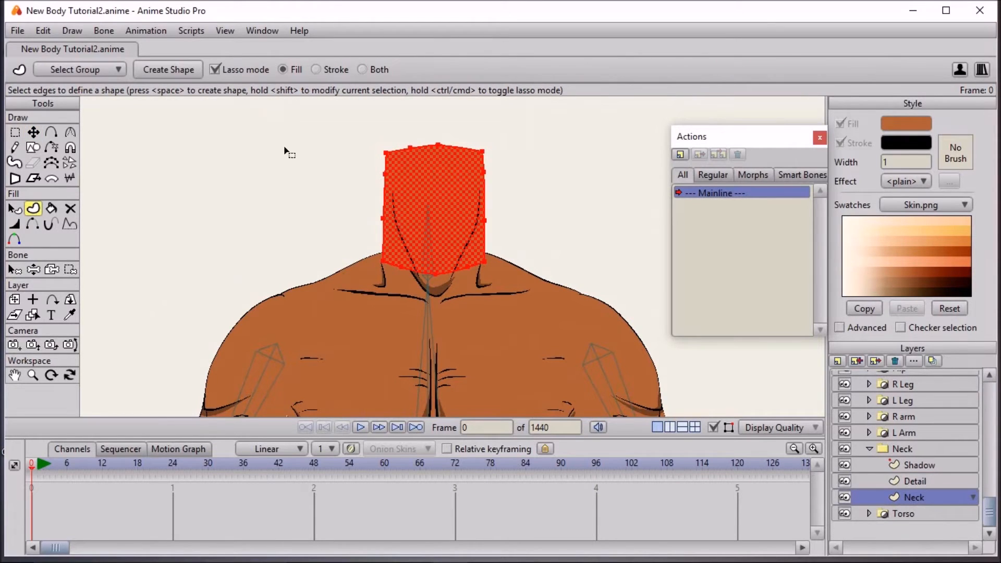
pyautogui.click(359, 70)
pyautogui.click(160, 65)
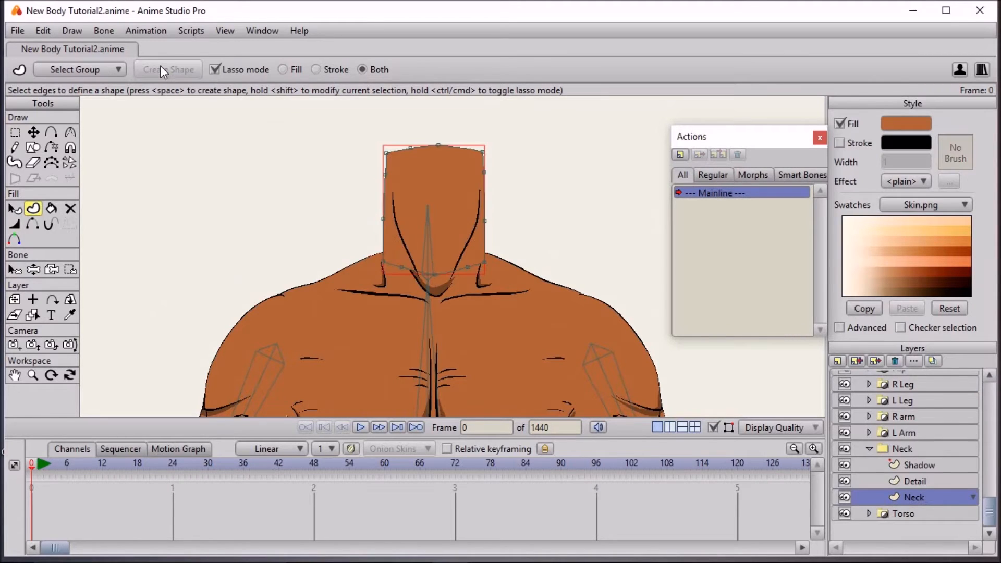
# Enable a black stroke of width 1 on the new neck shape
pyautogui.scroll(5, 268, 116)
pyautogui.moveTo(310, 172); pyautogui.dragTo(342, 245)
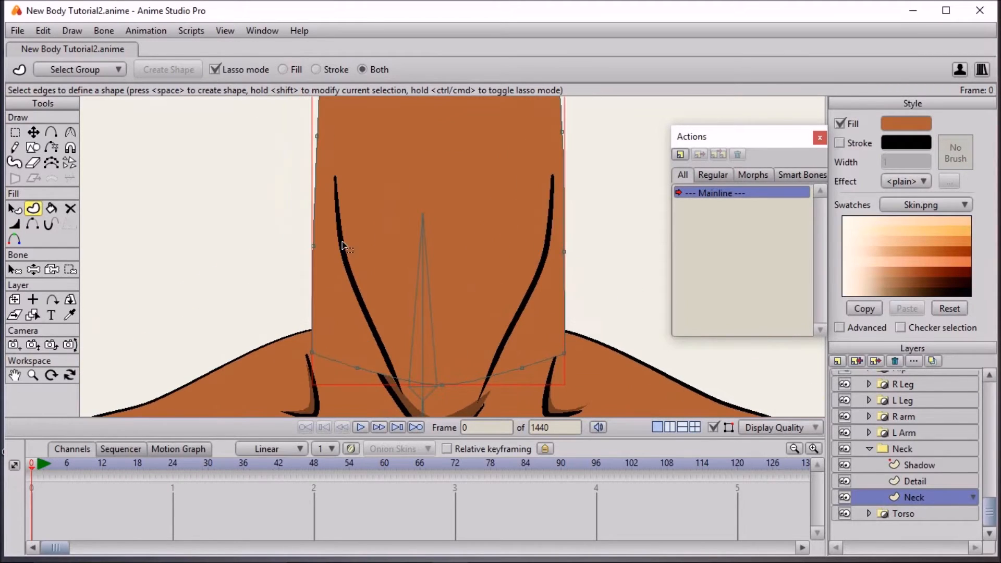
pyautogui.click(840, 143)
pyautogui.scroll(-4, 265, 221)
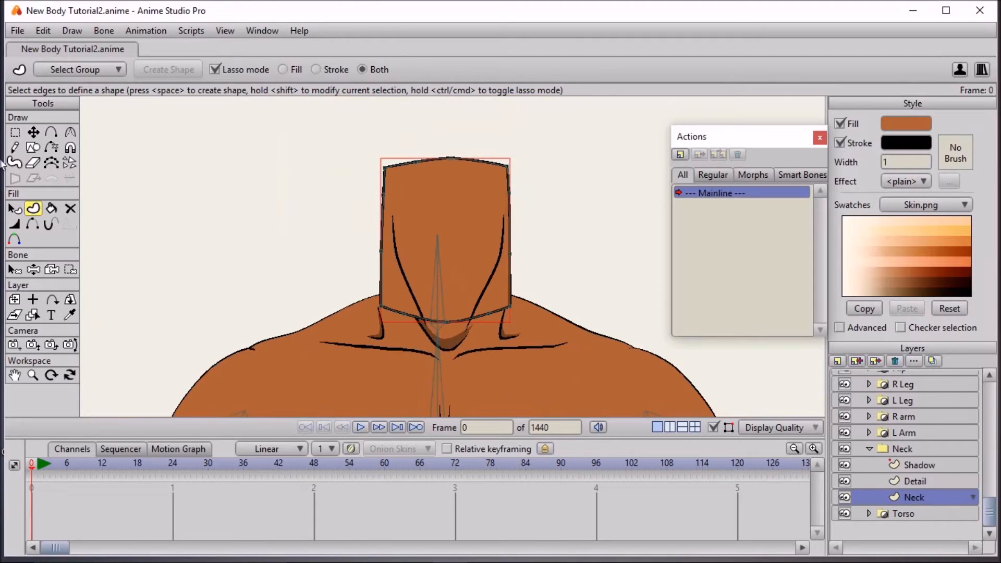
# Vary the stroke width at points along the neck outline's sides and top edge with the Line Width tool
pyautogui.click(15, 132)
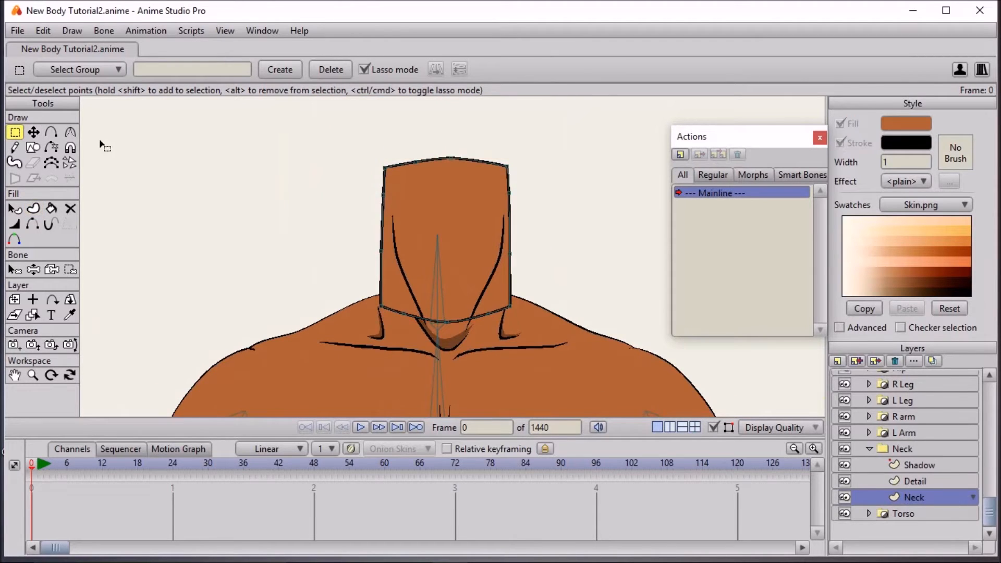
pyautogui.click(15, 225)
pyautogui.scroll(3, 292, 172)
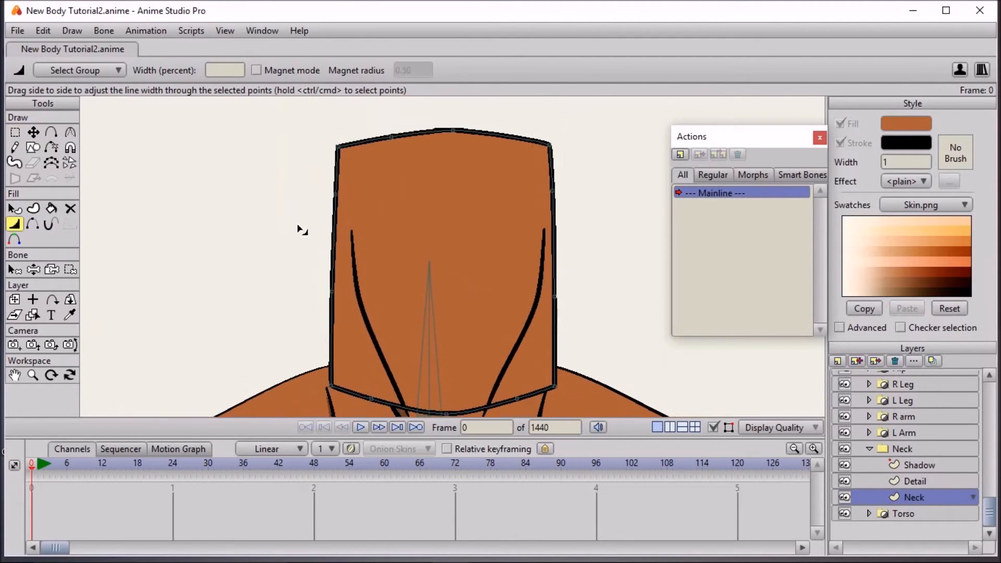
pyautogui.moveTo(343, 173); pyautogui.dragTo(326, 180)
pyautogui.click(463, 148)
pyautogui.click(556, 165)
pyautogui.moveTo(522, 212); pyautogui.dragTo(521, 151)
pyautogui.click(558, 342)
pyautogui.click(556, 259)
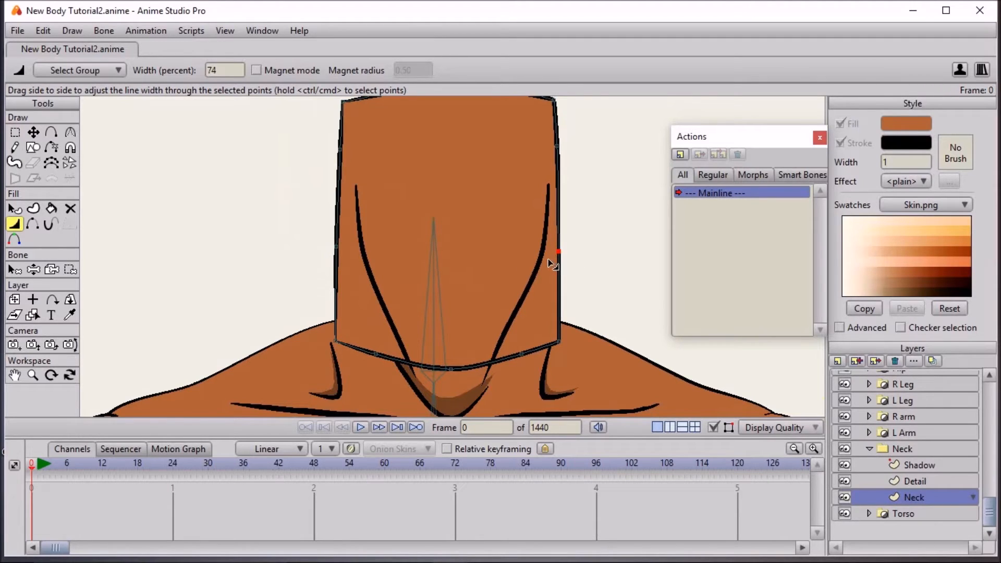
pyautogui.moveTo(334, 239); pyautogui.dragTo(346, 250)
pyautogui.scroll(-2, 422, 167)
pyautogui.moveTo(425, 170); pyautogui.dragTo(463, 152)
pyautogui.scroll(1, 453, 154)
pyautogui.scroll(1, 412, 175)
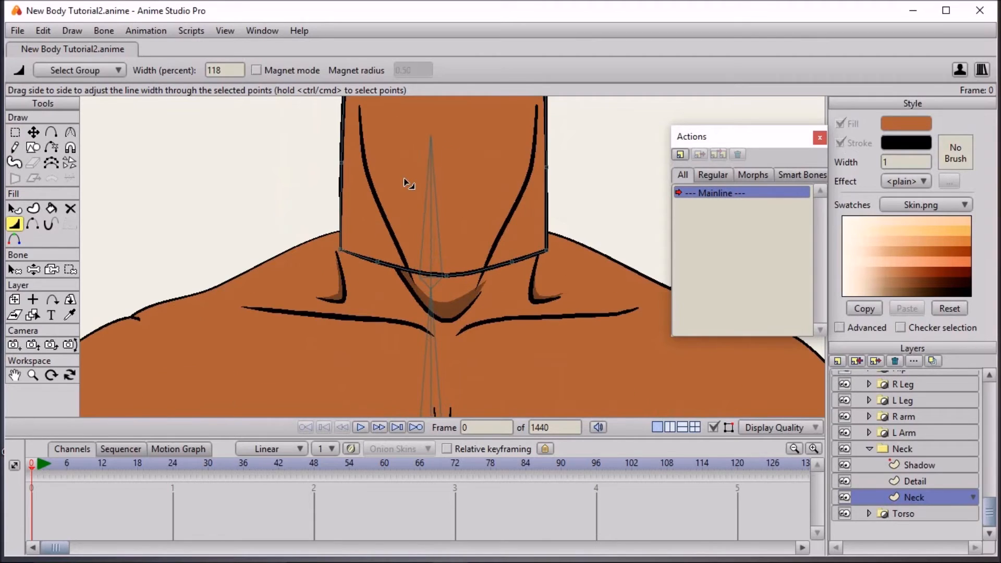
# Hide the outline edges along the neck's base so the neck blends into the shoulders
pyautogui.press('g')
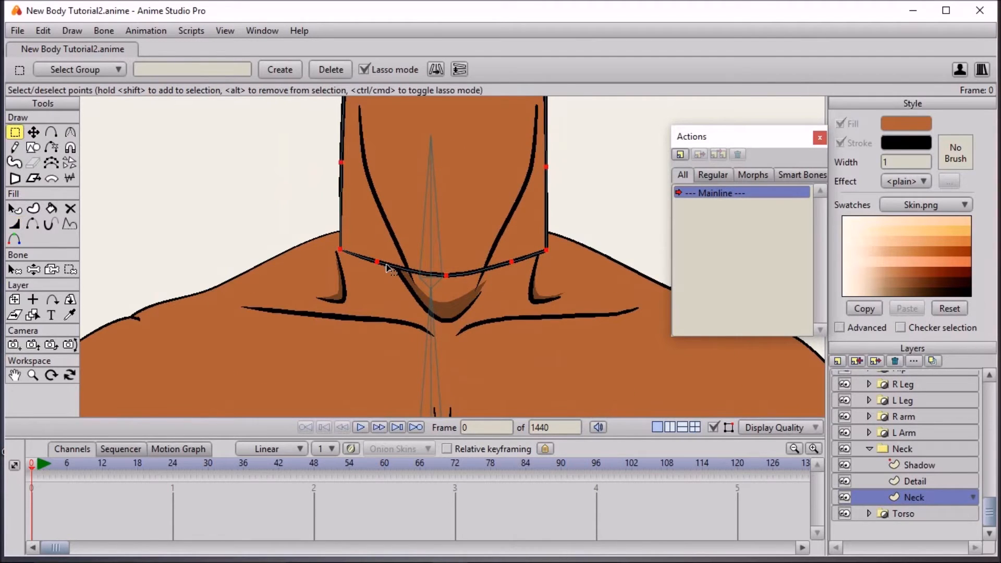
pyautogui.click(33, 224)
pyautogui.click(360, 257)
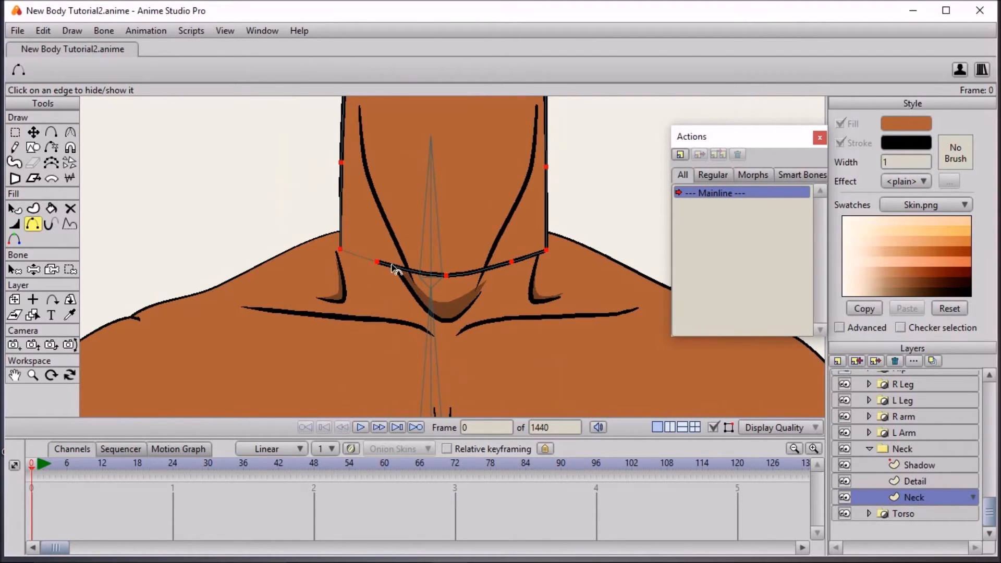
pyautogui.click(493, 266)
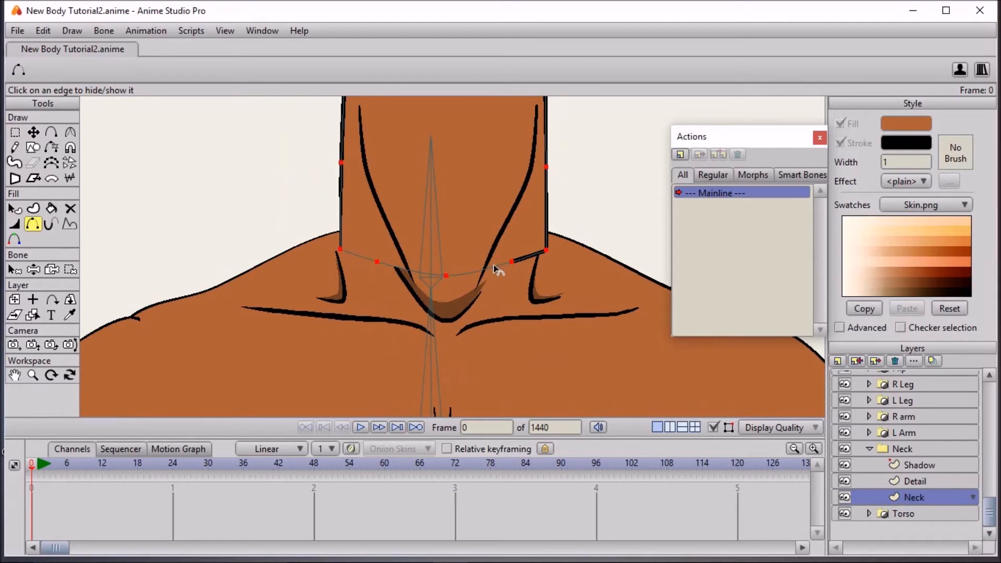
pyautogui.click(532, 258)
pyautogui.scroll(-4, 554, 257)
pyautogui.scroll(4, 550, 257)
pyautogui.scroll(-4, 552, 259)
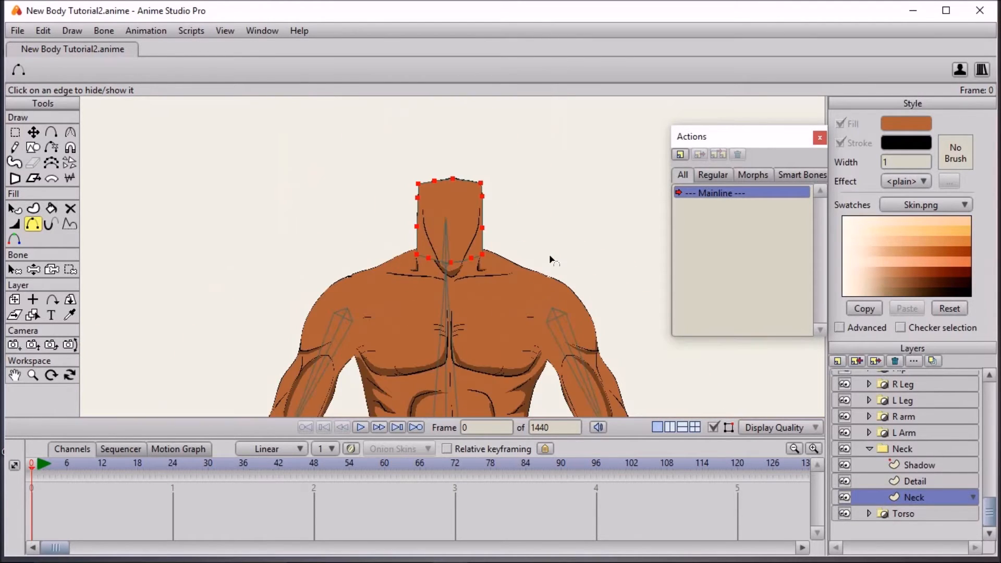
pyautogui.scroll(-5, 550, 260)
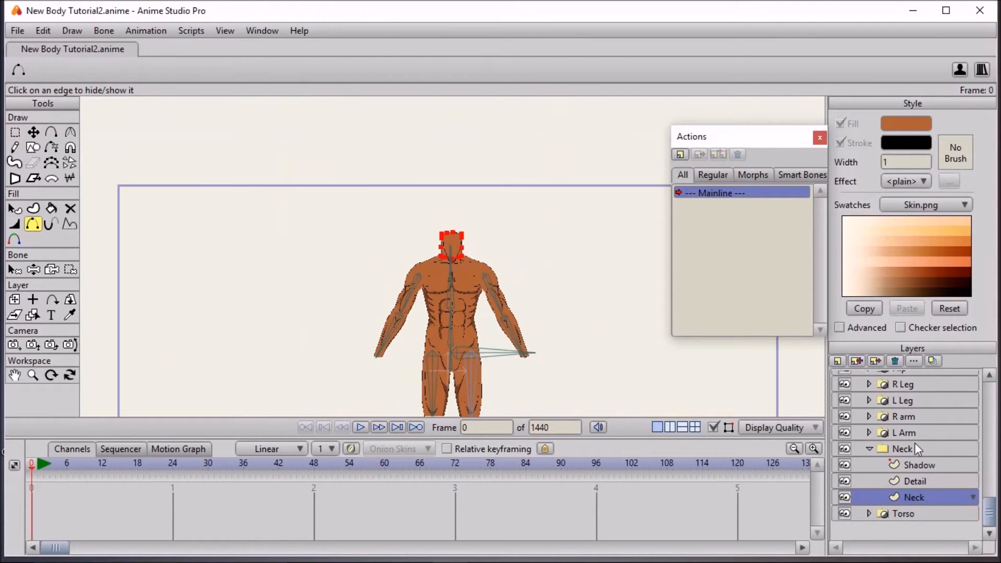
# On the Shadow layer, draw a closed curved shadow shape along the left neck muscle line
pyautogui.click(906, 461)
pyautogui.press('a')
pyautogui.scroll(5, 516, 220)
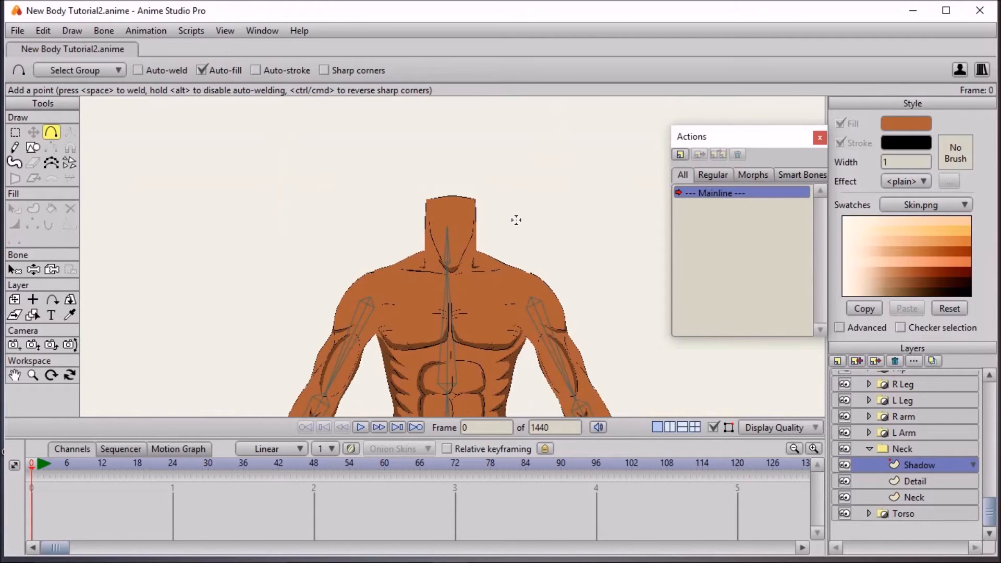
pyautogui.scroll(6, 516, 220)
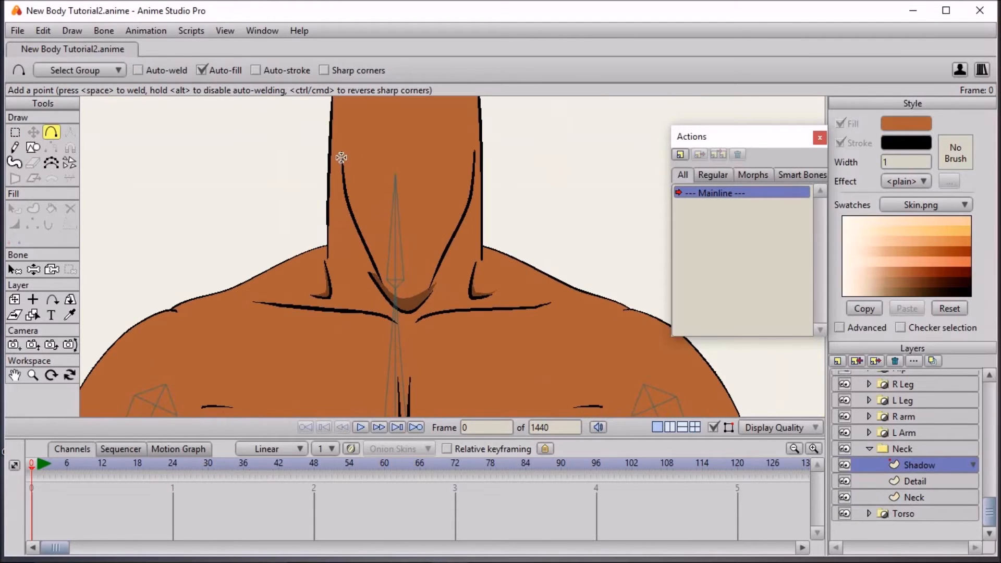
pyautogui.moveTo(333, 157)
pyautogui.mouseDown()
pyautogui.moveTo(337, 201)
pyautogui.moveTo(376, 274)
pyautogui.moveTo(345, 209)
pyautogui.mouseUp()
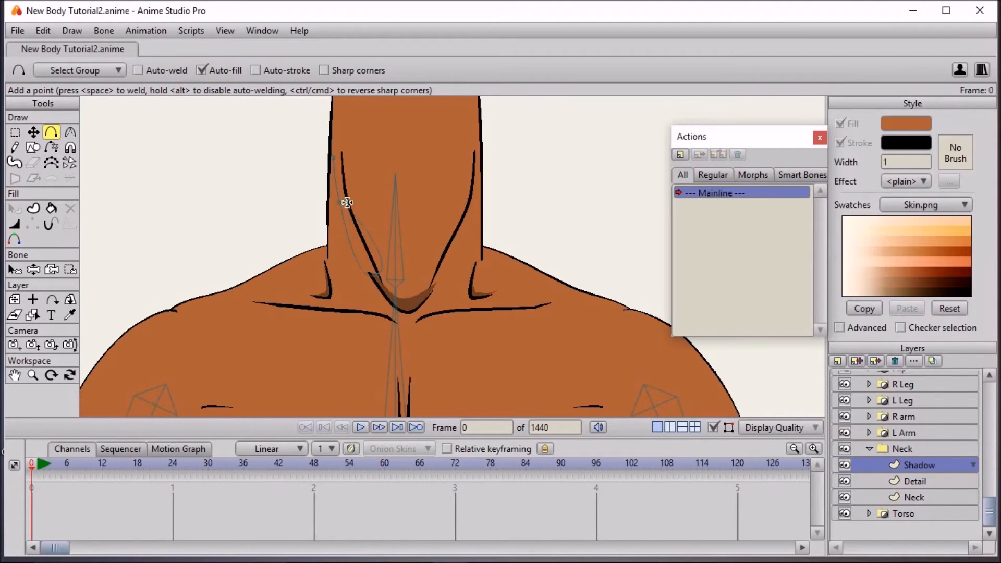
pyautogui.click(335, 158)
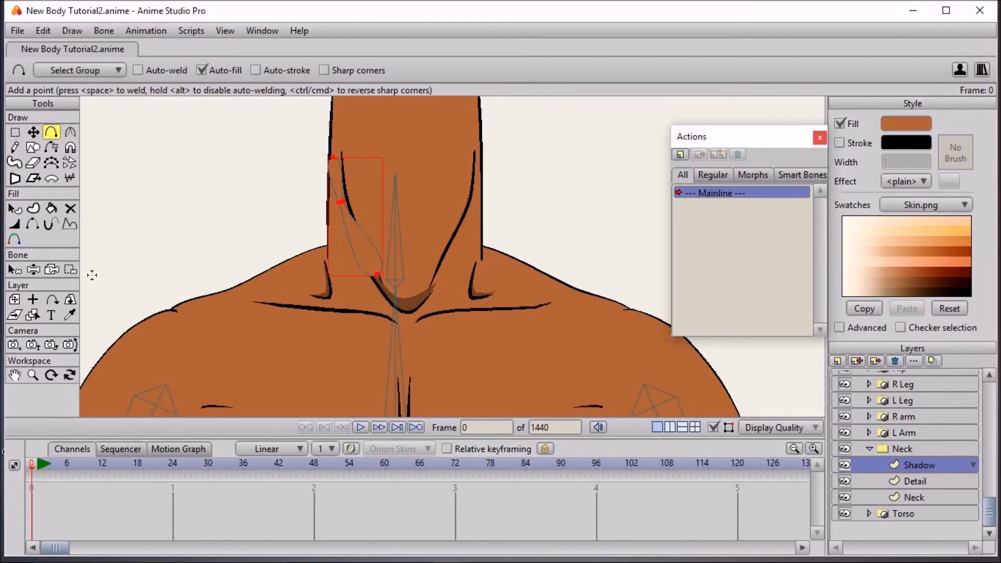
# Copy the translucent fill style of the collarbone notch shadow to the new neck shadow shape with the Eyedropper
pyautogui.click(70, 315)
pyautogui.scroll(3, 496, 299)
pyautogui.click(329, 335)
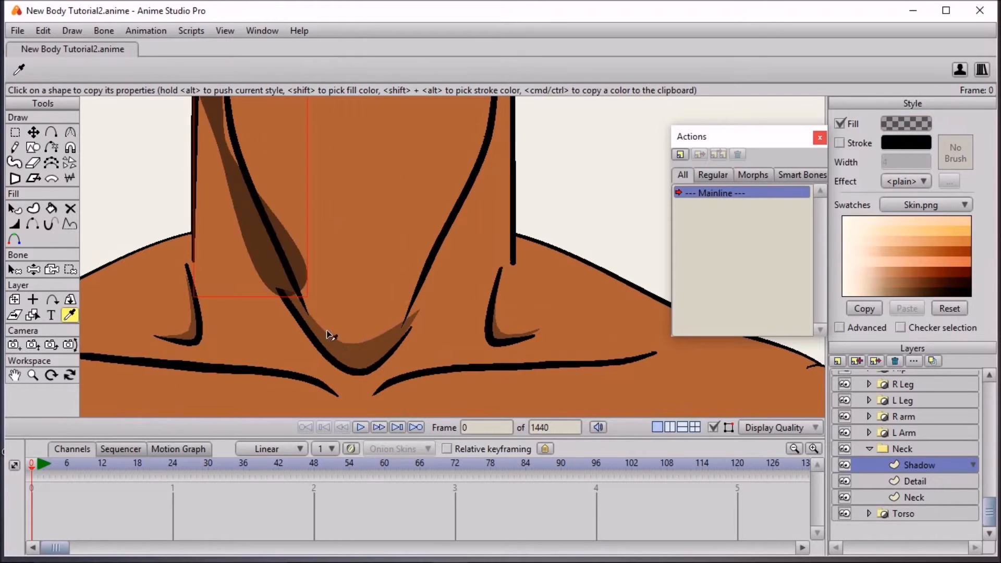
pyautogui.scroll(-3, 329, 336)
# Reduce the curvature of the neck shadow's lower point to about 0.05 and move its upper points closer to the left muscle line
pyautogui.press('t')
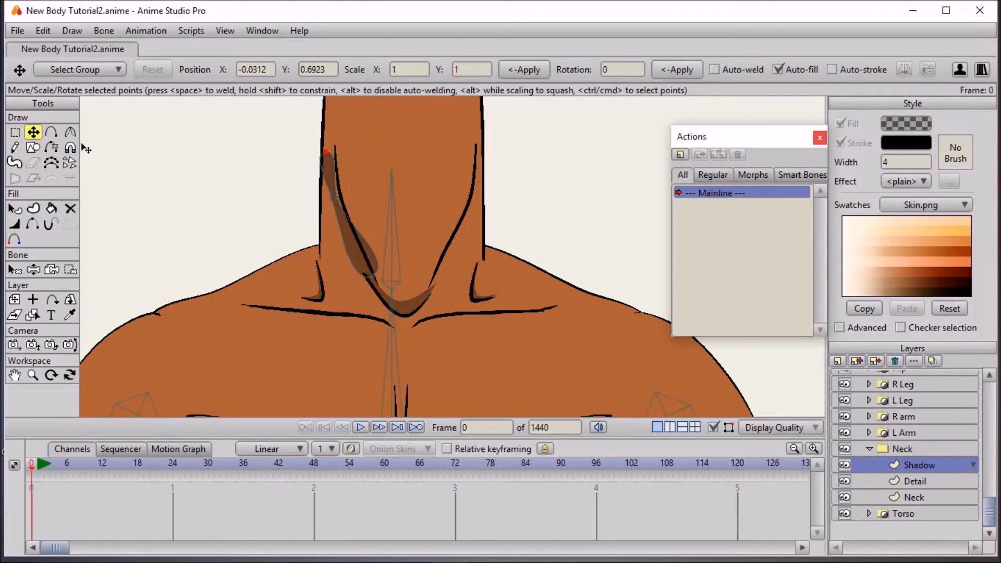
pyautogui.click(70, 132)
pyautogui.moveTo(373, 275); pyautogui.dragTo(196, 212)
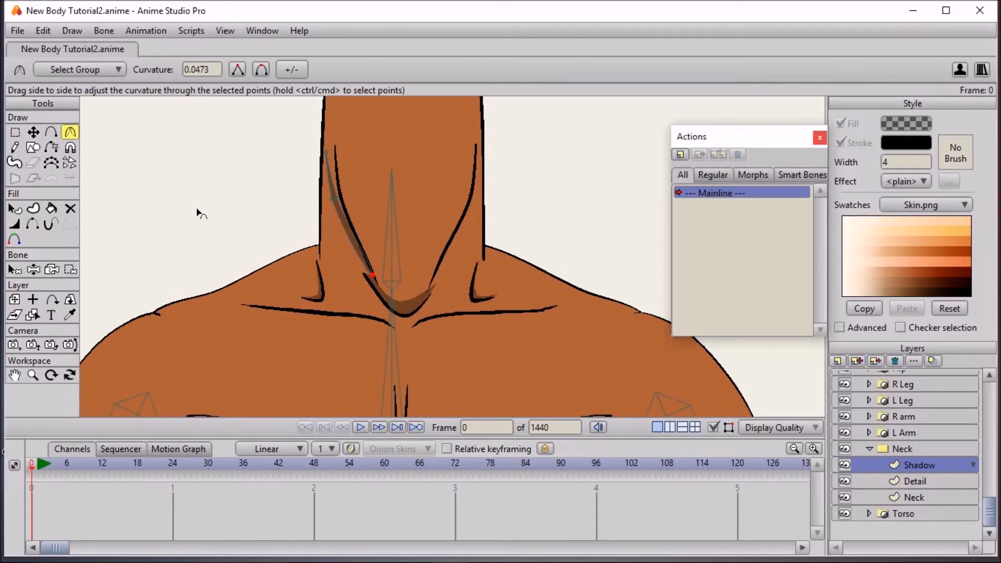
pyautogui.click(34, 132)
pyautogui.moveTo(326, 152); pyautogui.dragTo(333, 149)
pyautogui.moveTo(339, 185); pyautogui.dragTo(346, 237)
pyautogui.scroll(-5, 489, 299)
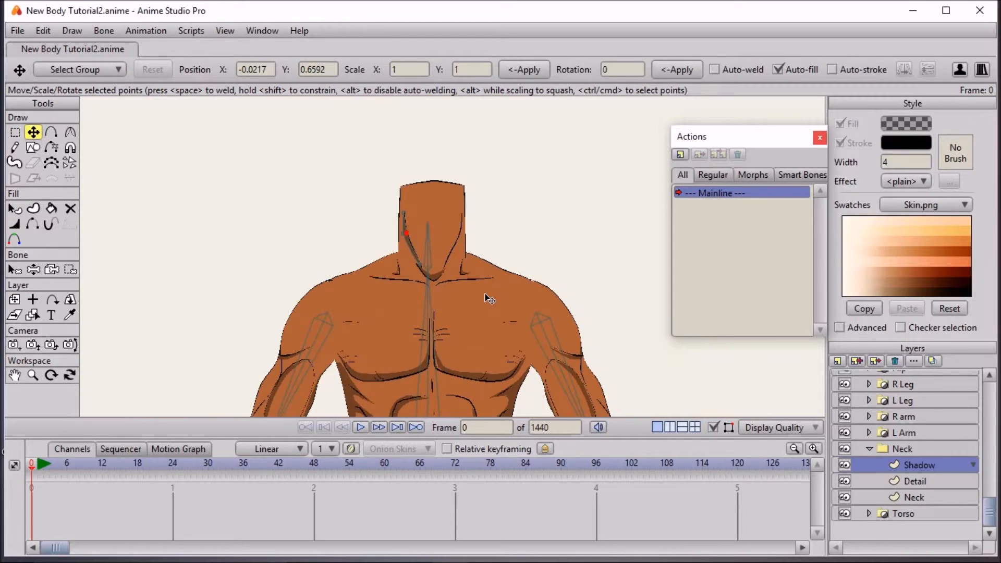
# Duplicate the neck shadow shape, flip the copy horizontally, and fit it along the right neck muscle line
pyautogui.scroll(5, 489, 299)
pyautogui.click(51, 132)
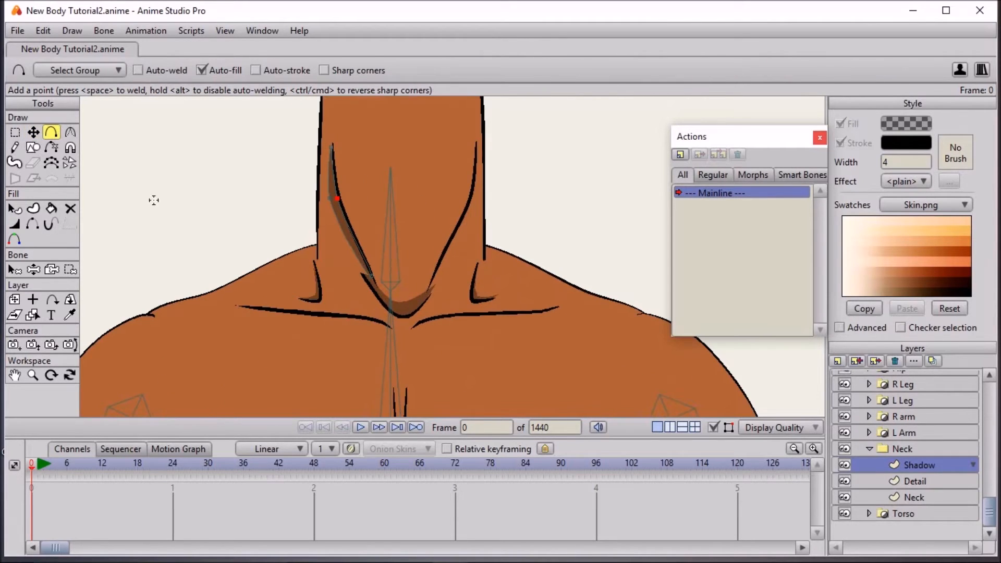
pyautogui.click(34, 133)
pyautogui.doubleClick(343, 213)
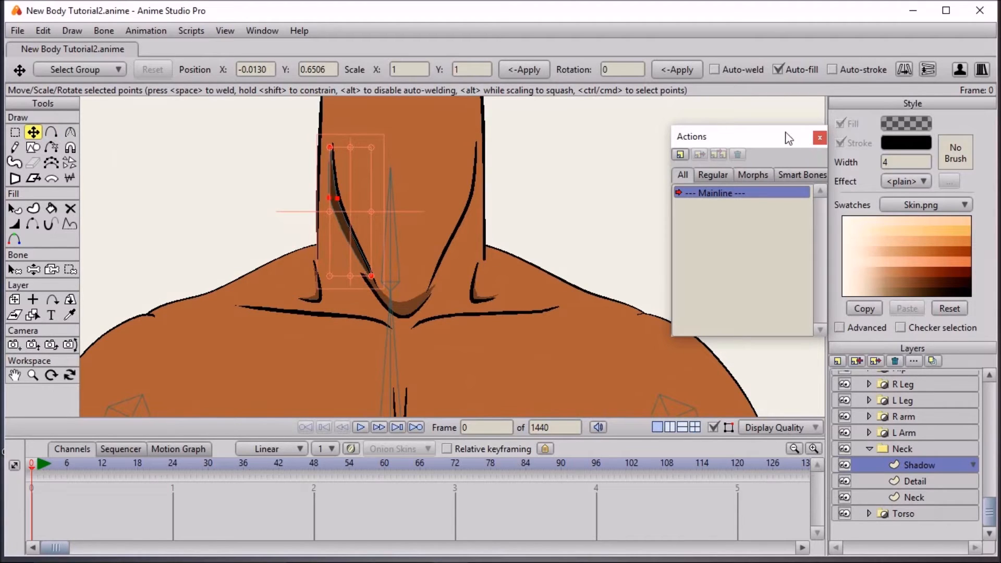
pyautogui.click(907, 67)
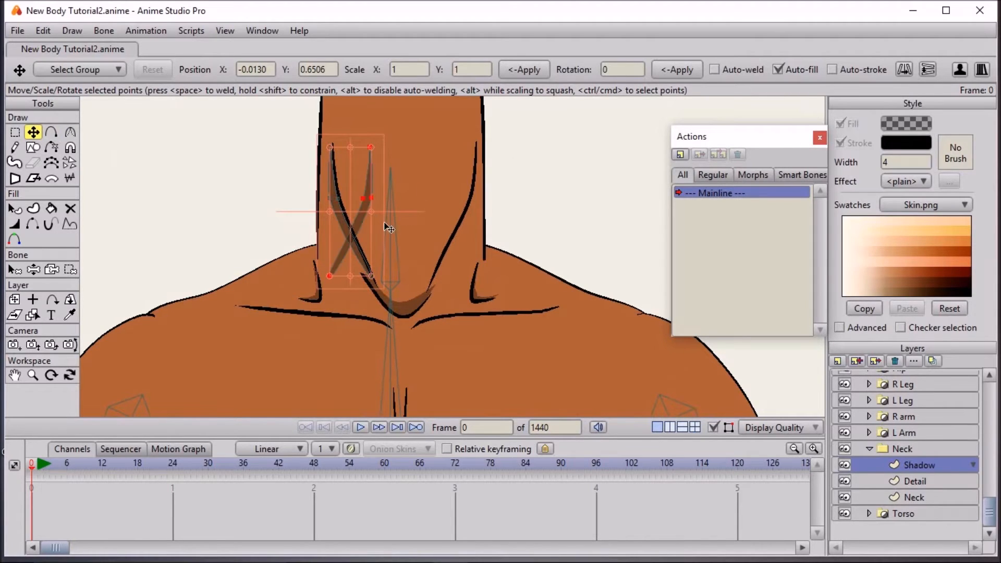
pyautogui.moveTo(345, 212); pyautogui.dragTo(439, 238)
pyautogui.click(429, 276)
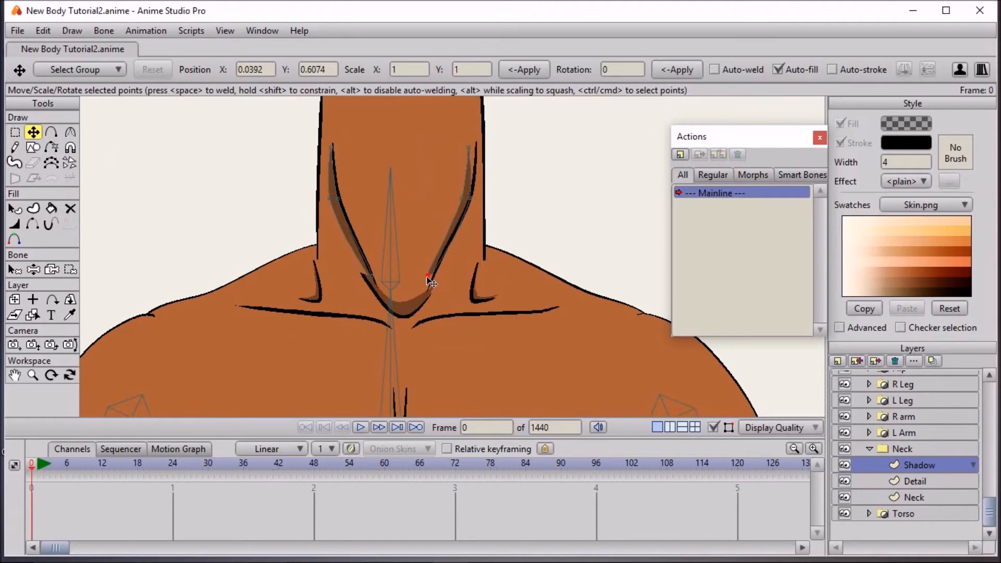
pyautogui.click(472, 149)
# Render frame 0 to inspect the finished neck together with the whole body
pyautogui.scroll(-10, 473, 174)
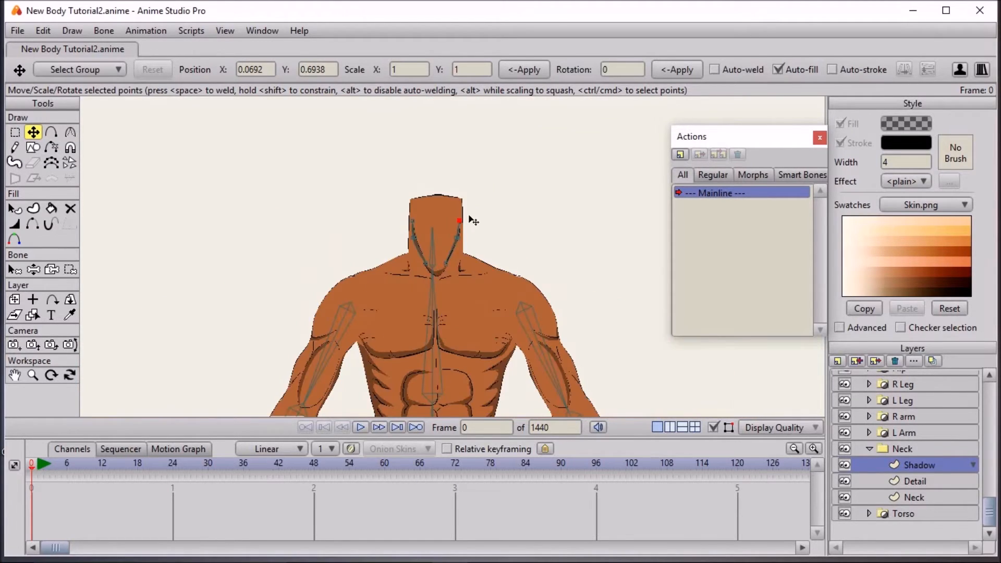
pyautogui.scroll(2, 451, 171)
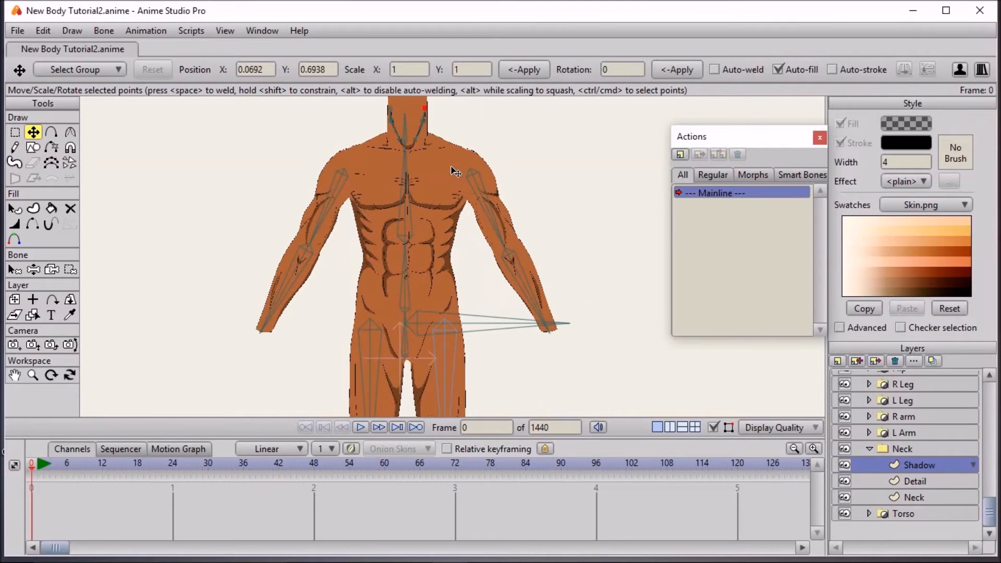
pyautogui.hotkey('ctrl', 'r')
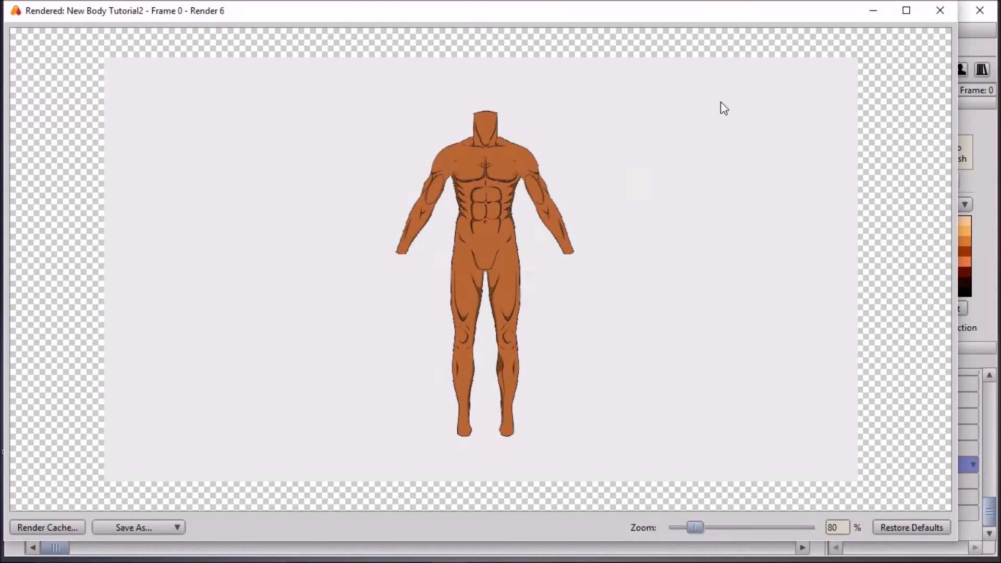
# Close the render and set the Neck group's mask to Hide all in its layer settings
pyautogui.click(940, 10)
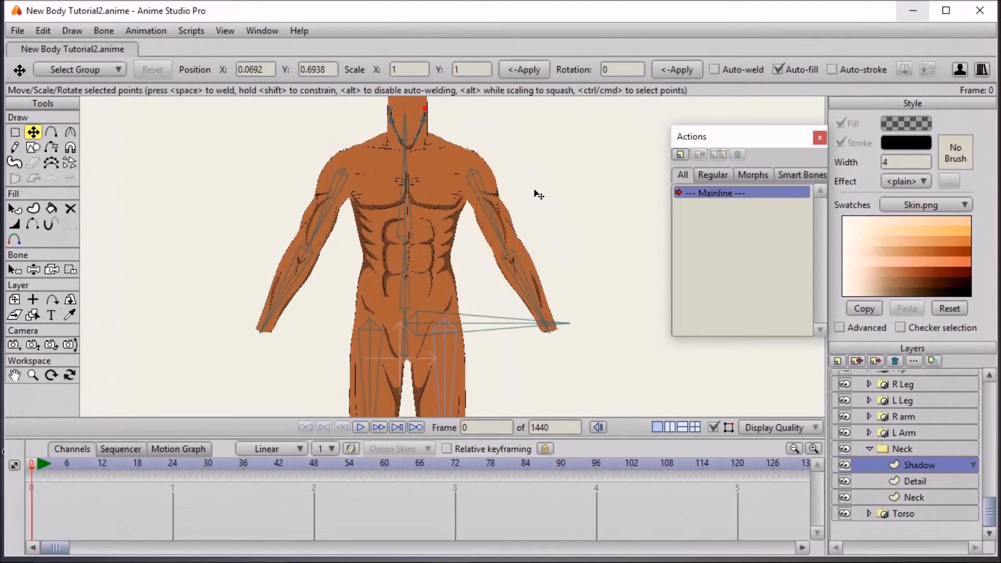
pyautogui.click(868, 450)
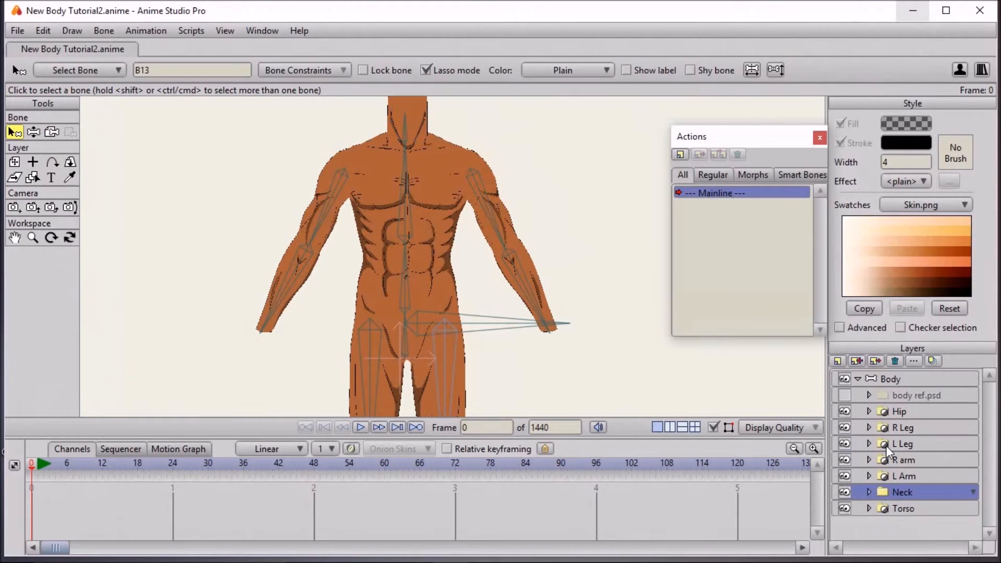
pyautogui.doubleClick(896, 492)
pyautogui.click(317, 36)
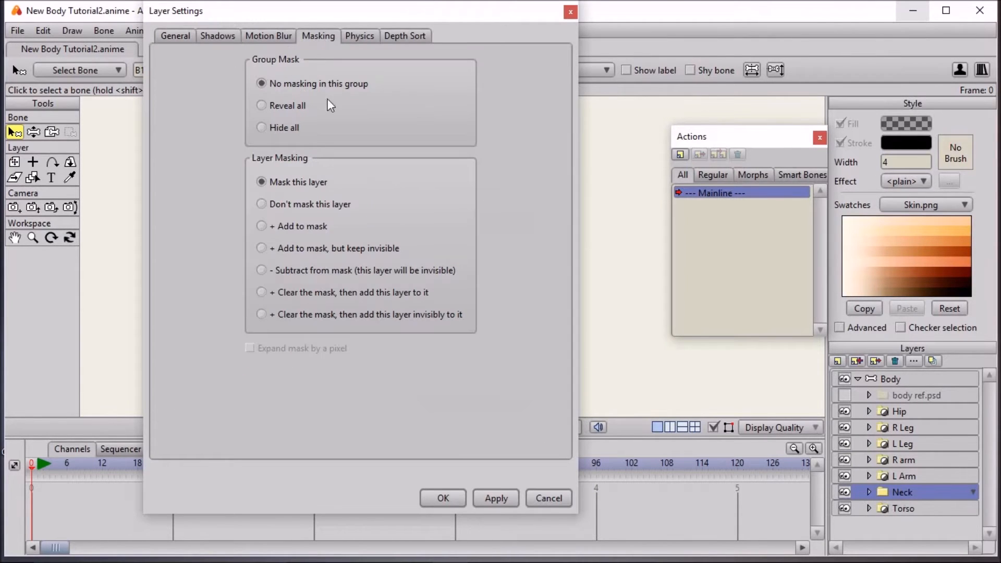
pyautogui.click(261, 128)
pyautogui.click(502, 494)
pyautogui.click(445, 496)
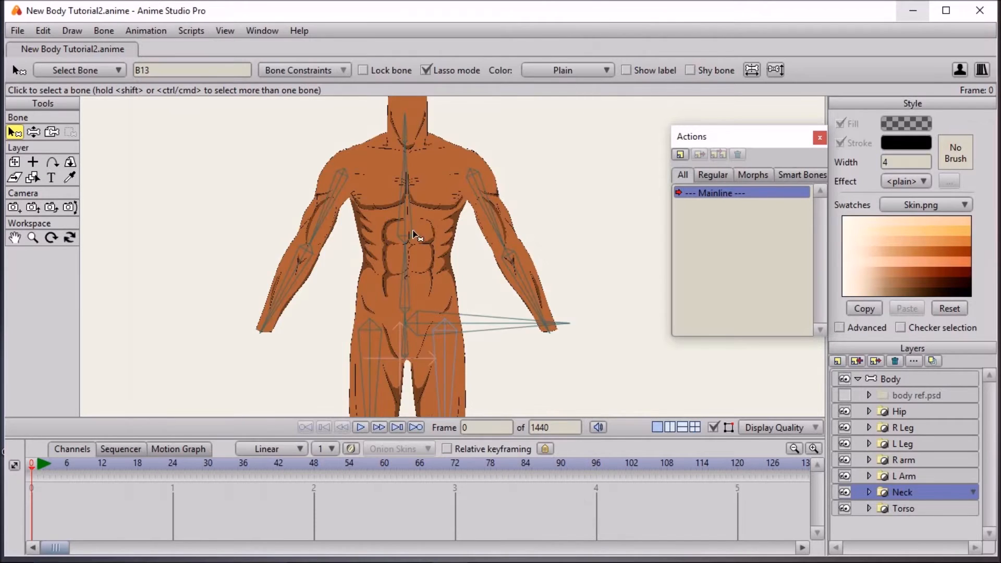
pyautogui.scroll(4, 415, 164)
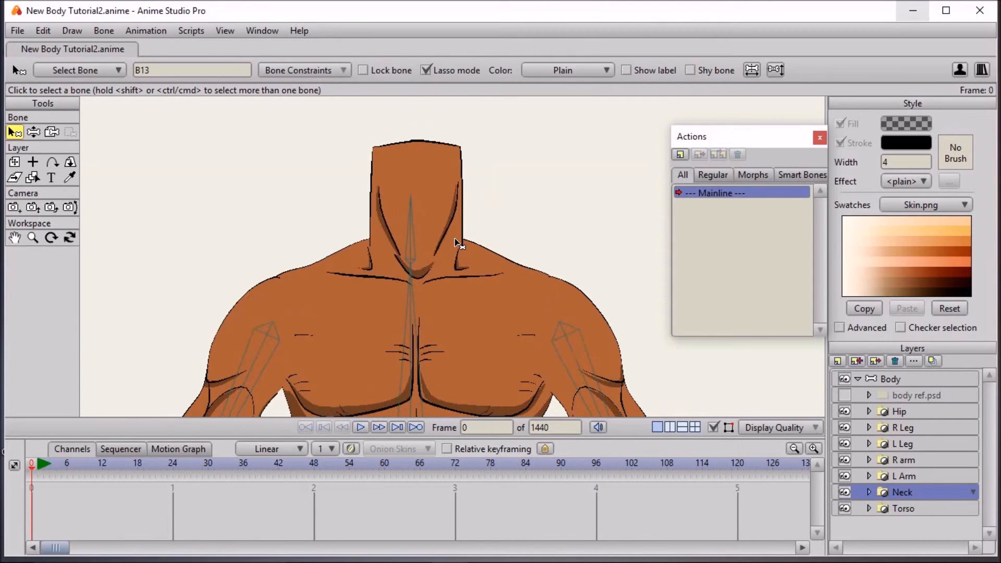
pyautogui.scroll(-3, 511, 280)
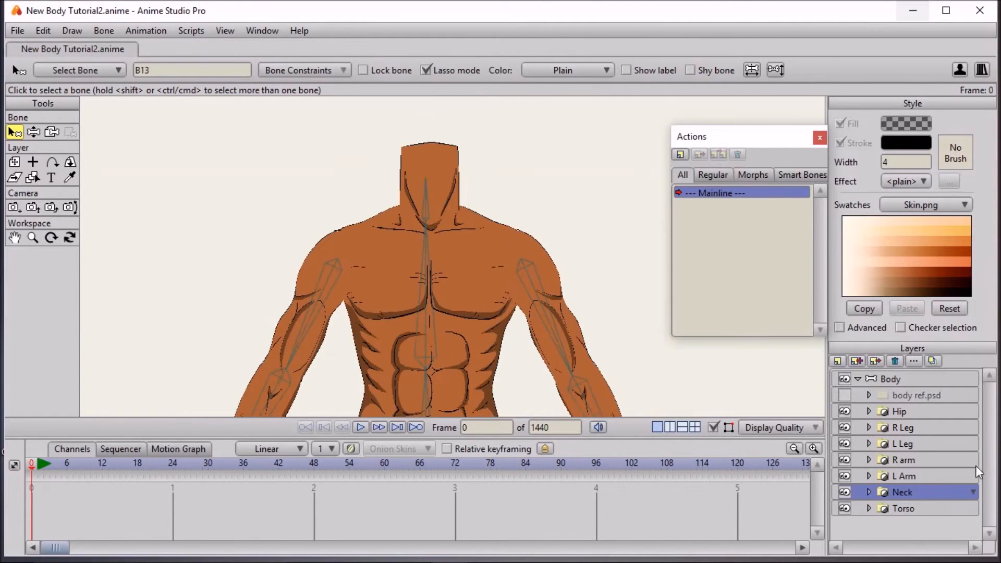
# Bind all points of the Torso group's Torso layer to the lower spine bone B3
pyautogui.scroll(-3, 524, 308)
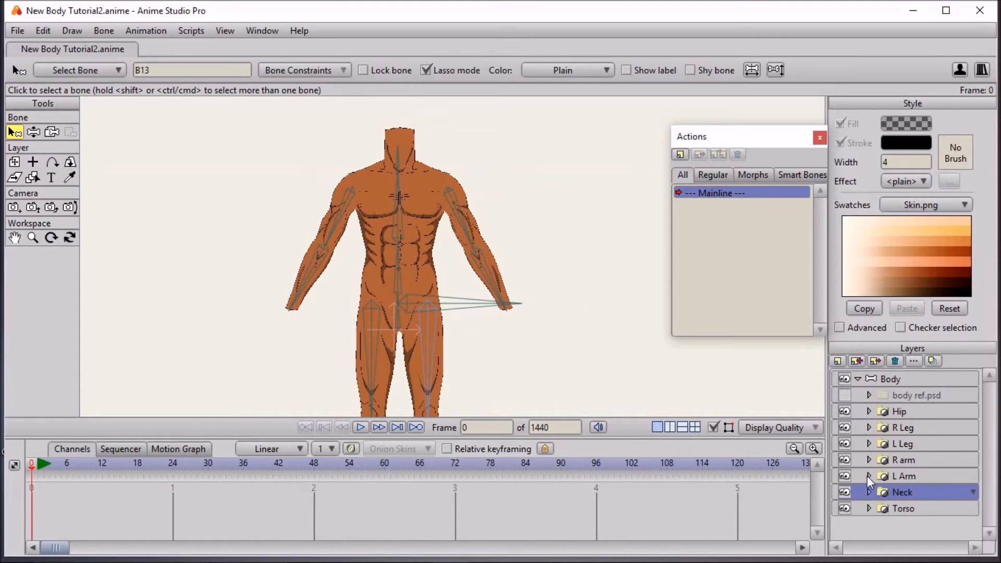
pyautogui.scroll(-3, 456, 248)
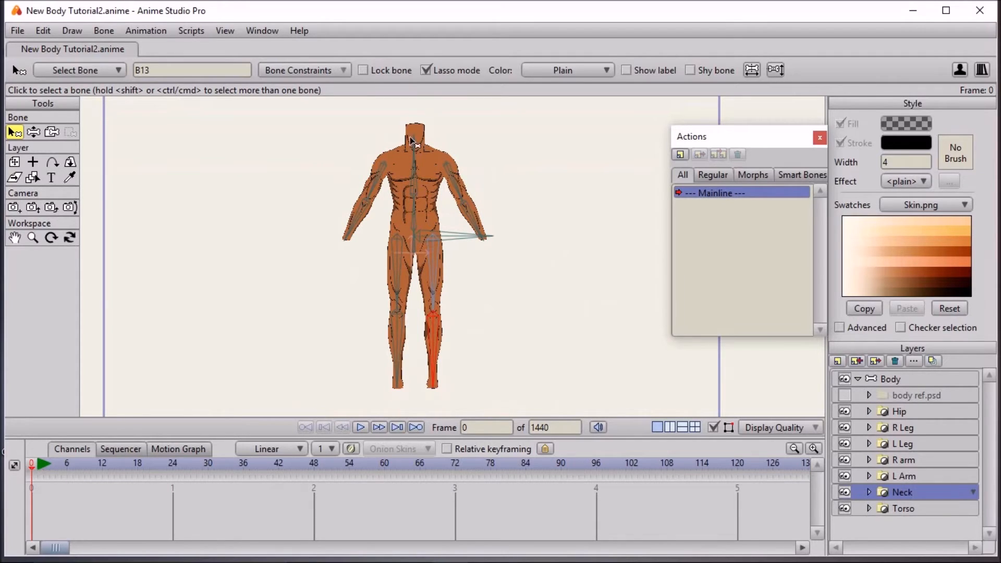
pyautogui.click(869, 510)
pyautogui.scroll(-2, 886, 511)
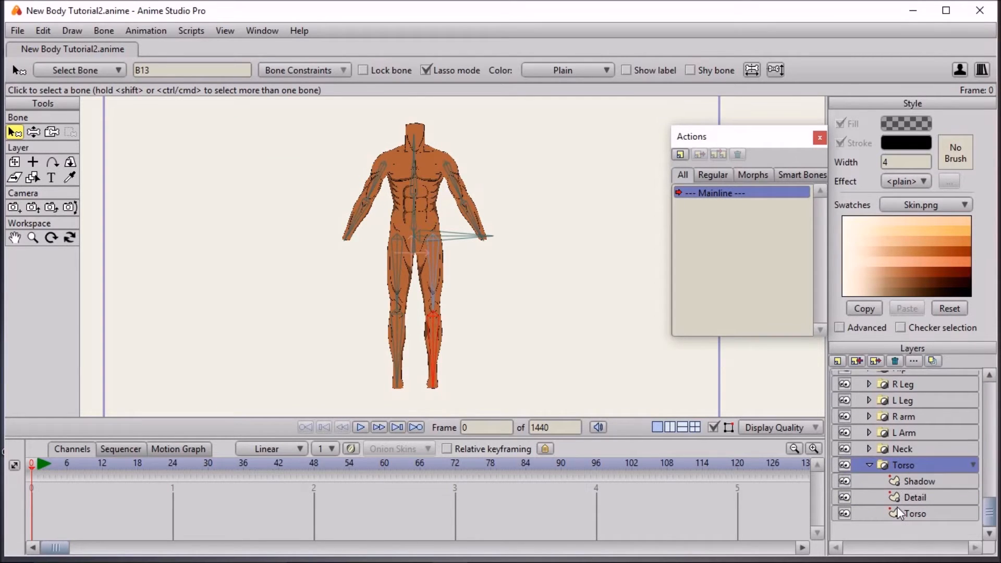
pyautogui.click(902, 508)
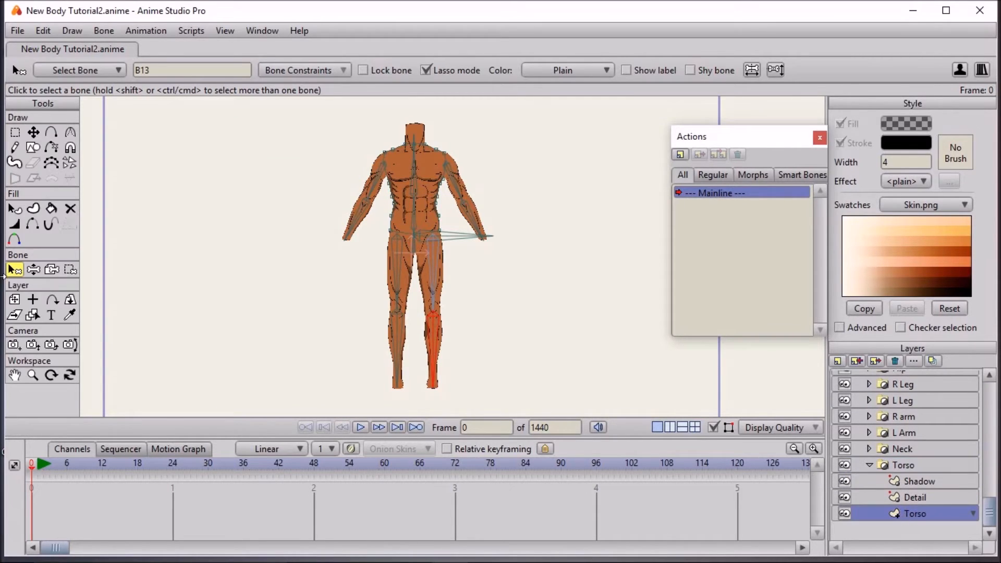
pyautogui.scroll(2, 225, 219)
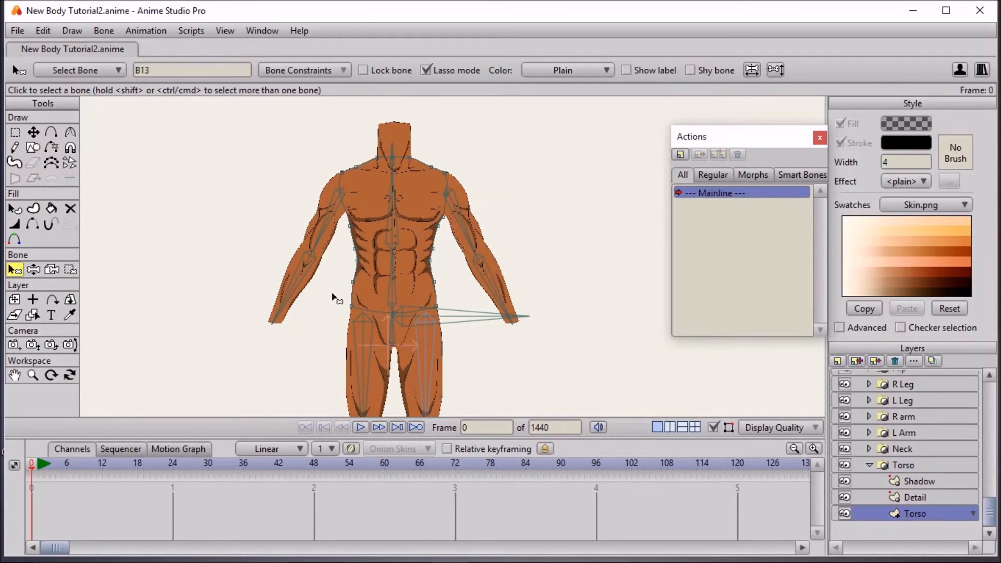
pyautogui.click(393, 294)
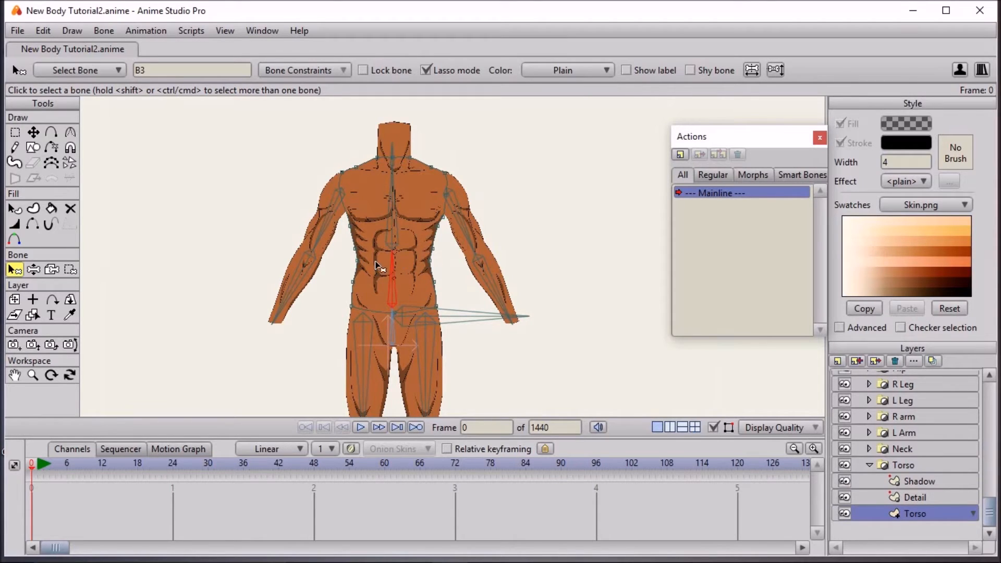
pyautogui.click(71, 270)
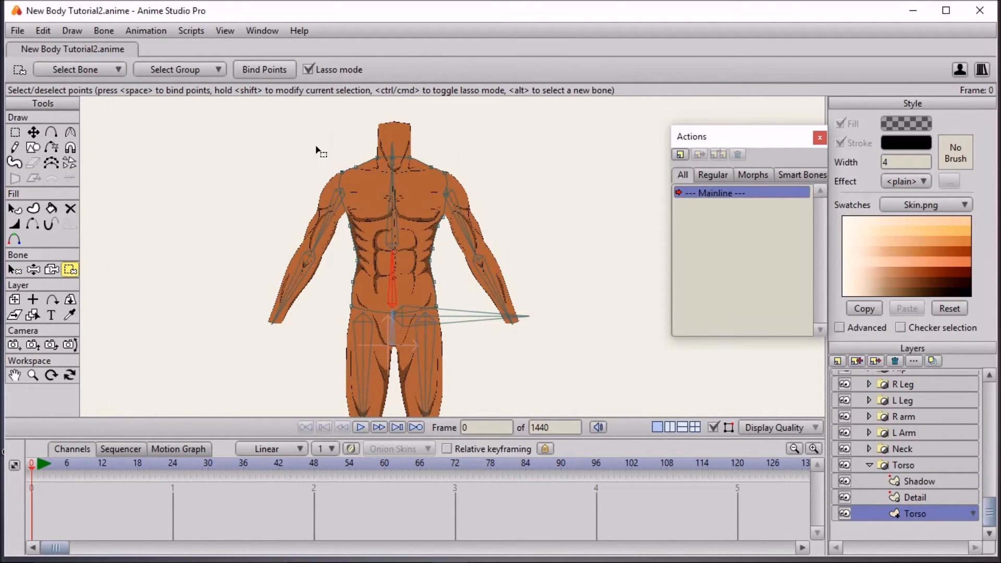
pyautogui.moveTo(272, 144)
pyautogui.mouseDown()
pyautogui.moveTo(306, 298)
pyautogui.moveTo(583, 191)
pyautogui.moveTo(292, 130)
pyautogui.mouseUp()
pyautogui.moveTo(250, 182); pyautogui.dragTo(251, 196)
pyautogui.click(271, 69)
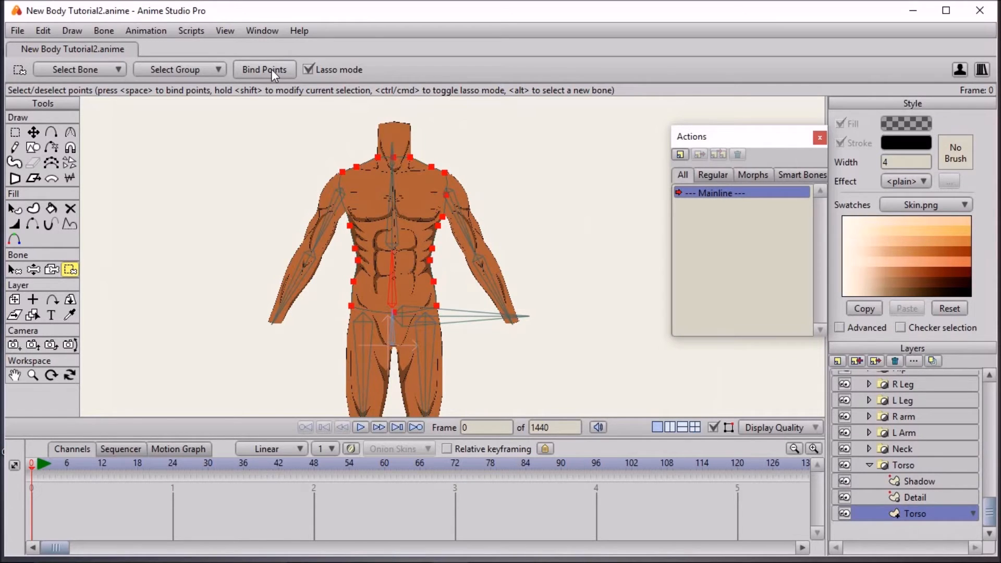
# Bind the Torso layer's chest, shoulder and neckline points above the waist to the upper spine bone B4
pyautogui.click(15, 269)
pyautogui.scroll(3, 359, 261)
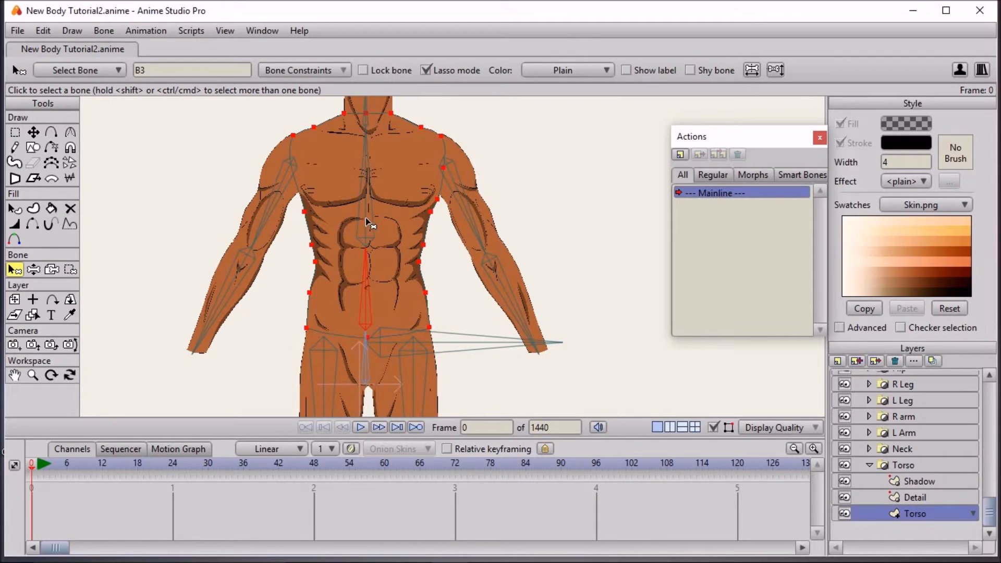
pyautogui.click(367, 222)
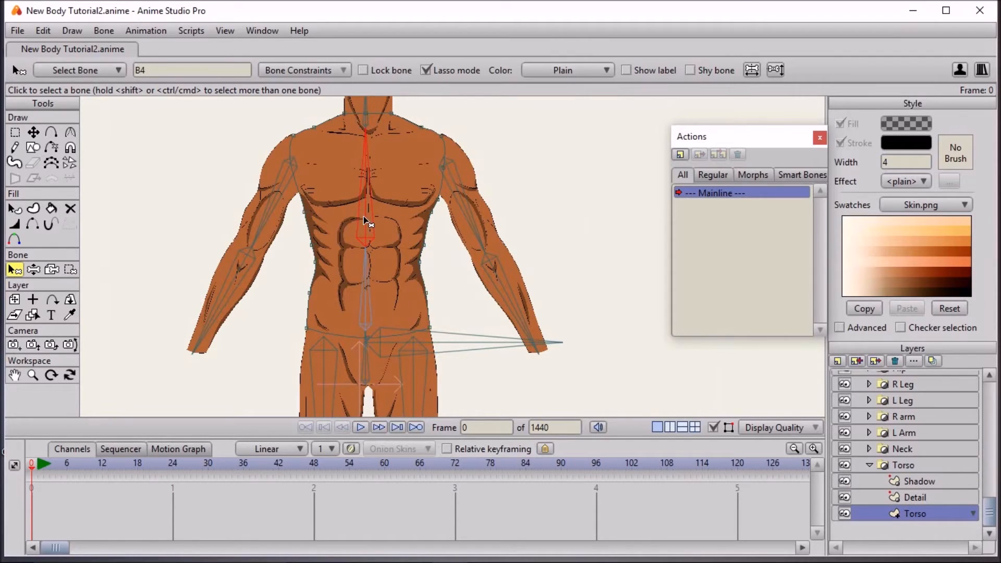
pyautogui.click(71, 269)
pyautogui.moveTo(459, 250); pyautogui.dragTo(397, 253)
pyautogui.moveTo(324, 256)
pyautogui.mouseDown()
pyautogui.moveTo(251, 143)
pyautogui.moveTo(297, 100)
pyautogui.moveTo(386, 83)
pyautogui.moveTo(511, 117)
pyautogui.moveTo(497, 216)
pyautogui.moveTo(456, 256)
pyautogui.mouseUp()
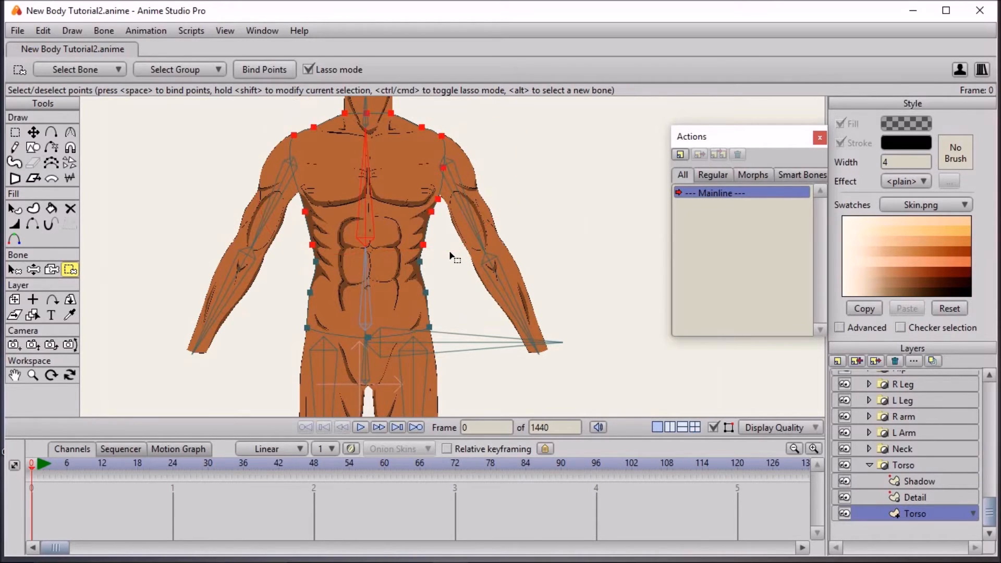
pyautogui.click(246, 67)
pyautogui.scroll(-2, 433, 255)
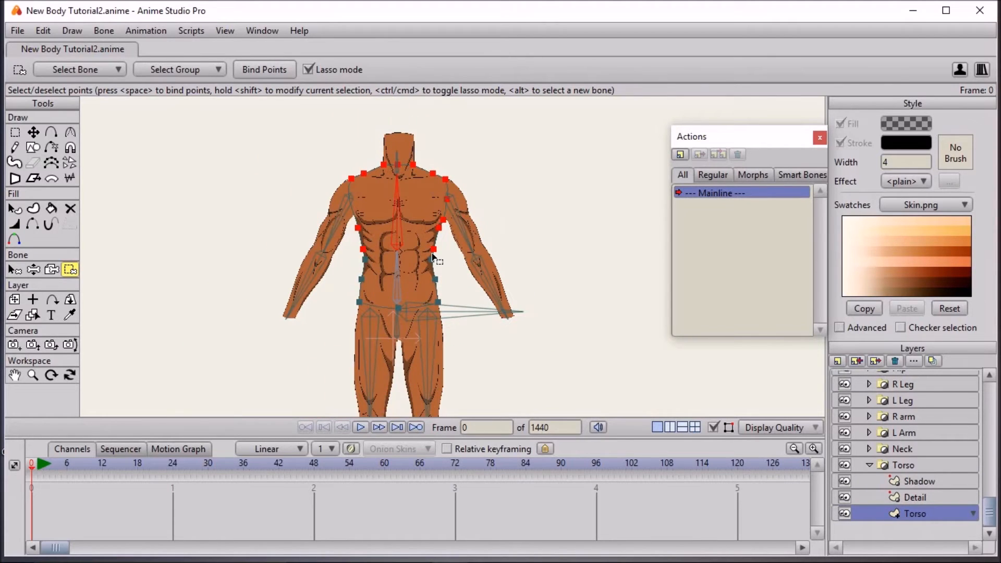
# Bind all points of the Torso group's Detail layer to the lower spine bone B3
pyautogui.click(924, 499)
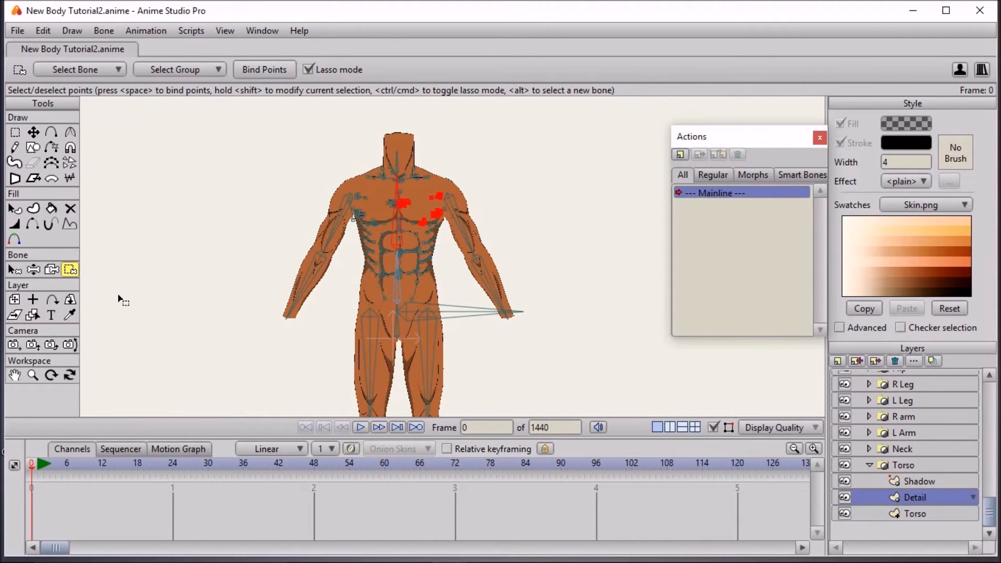
pyautogui.click(15, 269)
pyautogui.scroll(3, 339, 273)
pyautogui.click(353, 307)
pyautogui.click(71, 269)
pyautogui.scroll(-1, 300, 151)
pyautogui.moveTo(300, 147)
pyautogui.mouseDown()
pyautogui.moveTo(370, 366)
pyautogui.moveTo(532, 131)
pyautogui.moveTo(300, 147)
pyautogui.moveTo(266, 167)
pyautogui.mouseUp()
pyautogui.click(264, 69)
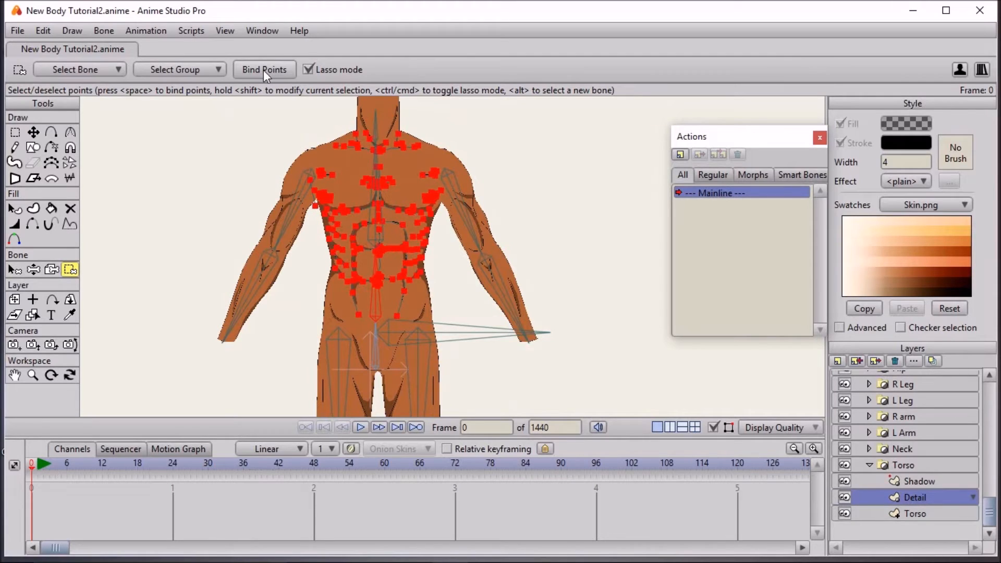
# Bind the Detail layer's points from the collarbones down to the middle abdominal line to the upper spine bone B4
pyautogui.click(11, 271)
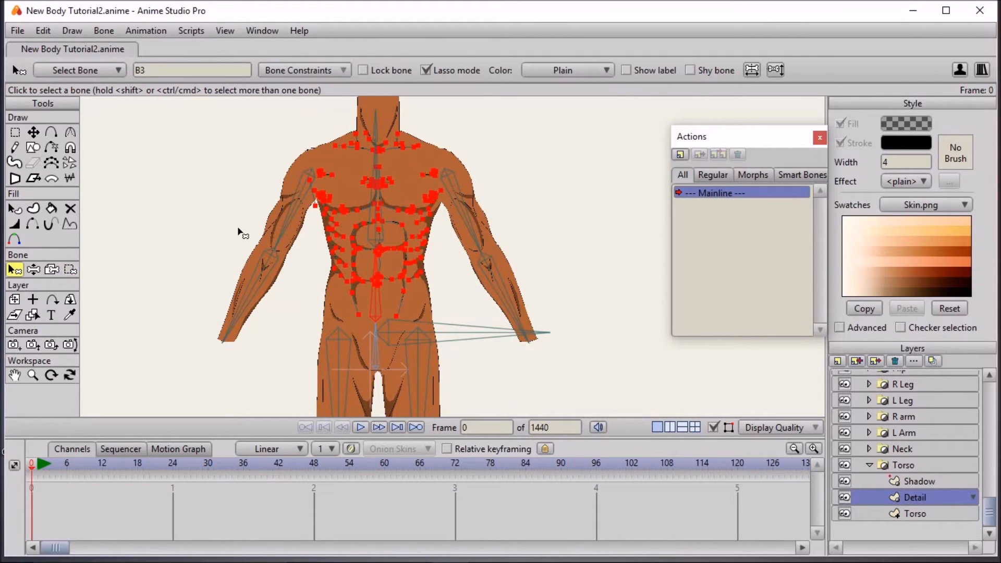
pyautogui.scroll(1, 241, 229)
pyautogui.click(356, 206)
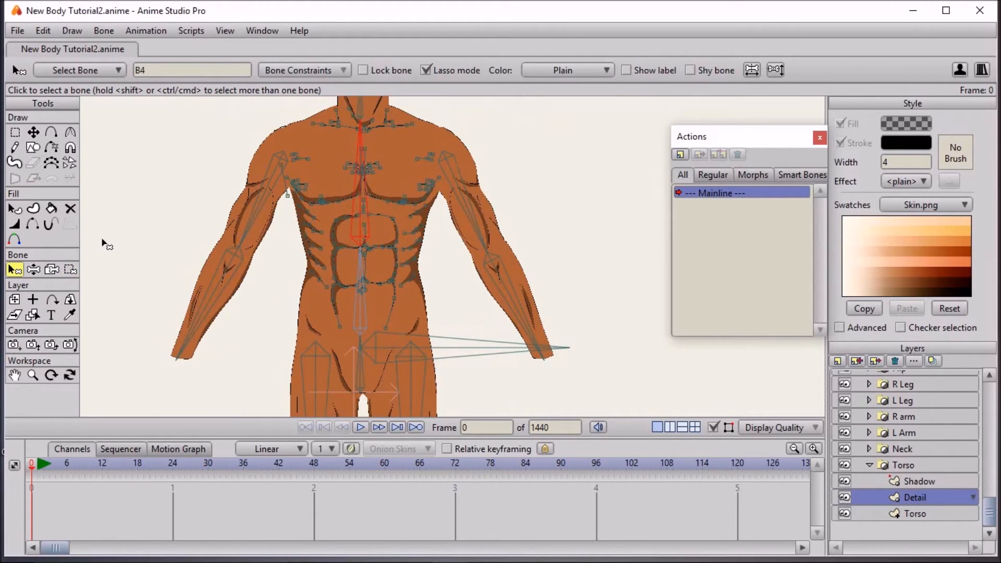
pyautogui.click(69, 270)
pyautogui.scroll(1, 437, 232)
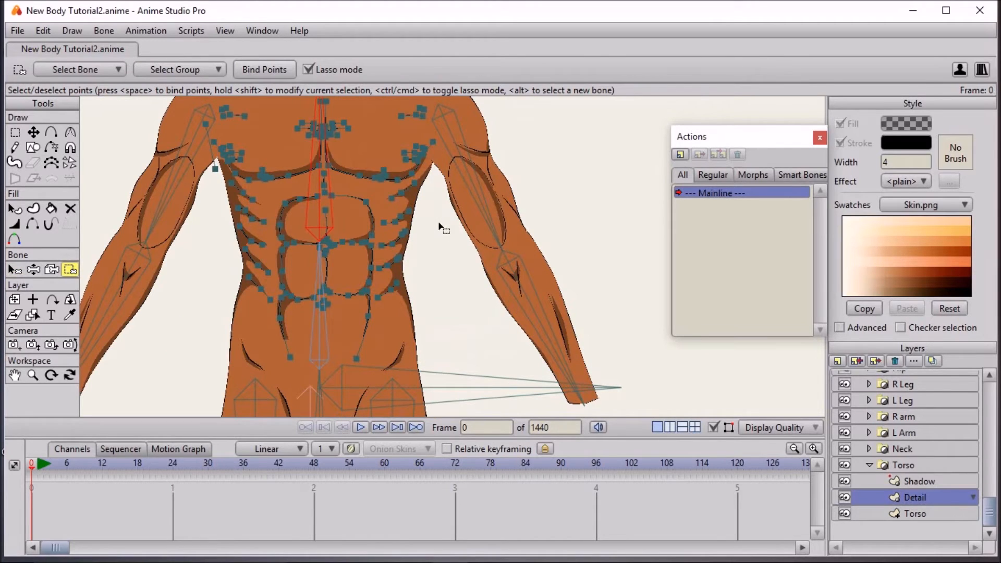
pyautogui.moveTo(421, 226)
pyautogui.mouseDown()
pyautogui.moveTo(374, 237)
pyautogui.moveTo(307, 230)
pyautogui.moveTo(260, 248)
pyautogui.mouseUp()
pyautogui.scroll(-2, 261, 248)
pyautogui.moveTo(319, 217); pyautogui.dragTo(302, 259)
pyautogui.moveTo(498, 139)
pyautogui.mouseDown()
pyautogui.moveTo(268, 107)
pyautogui.moveTo(173, 237)
pyautogui.mouseUp()
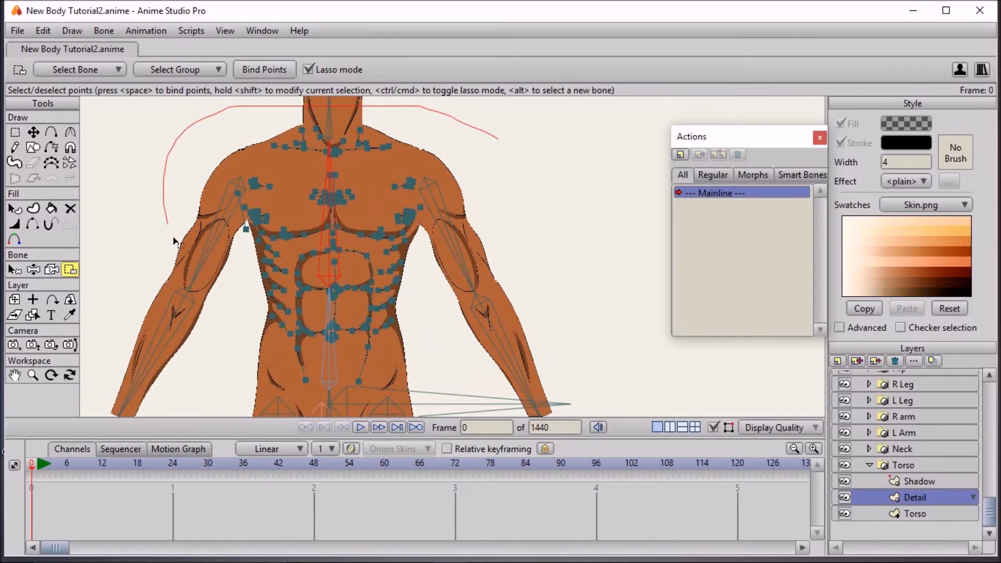
pyautogui.moveTo(235, 278); pyautogui.dragTo(264, 282)
pyautogui.moveTo(323, 296)
pyautogui.mouseDown()
pyautogui.moveTo(397, 293)
pyautogui.moveTo(420, 273)
pyautogui.moveTo(472, 189)
pyautogui.moveTo(480, 126)
pyautogui.mouseUp()
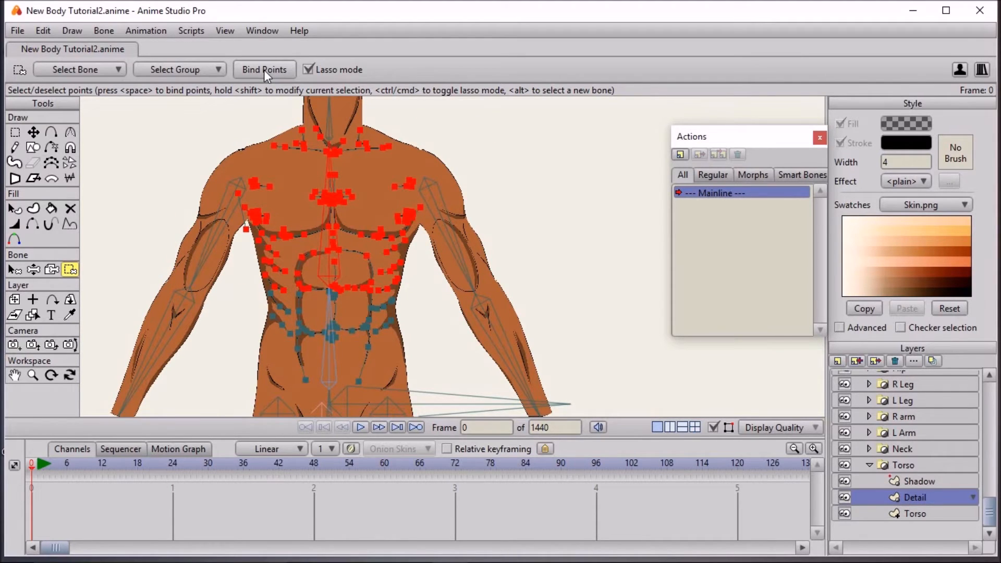
# Bind the points of the Torso group's Shadow layer to the lower spine bone B3
pyautogui.click(905, 478)
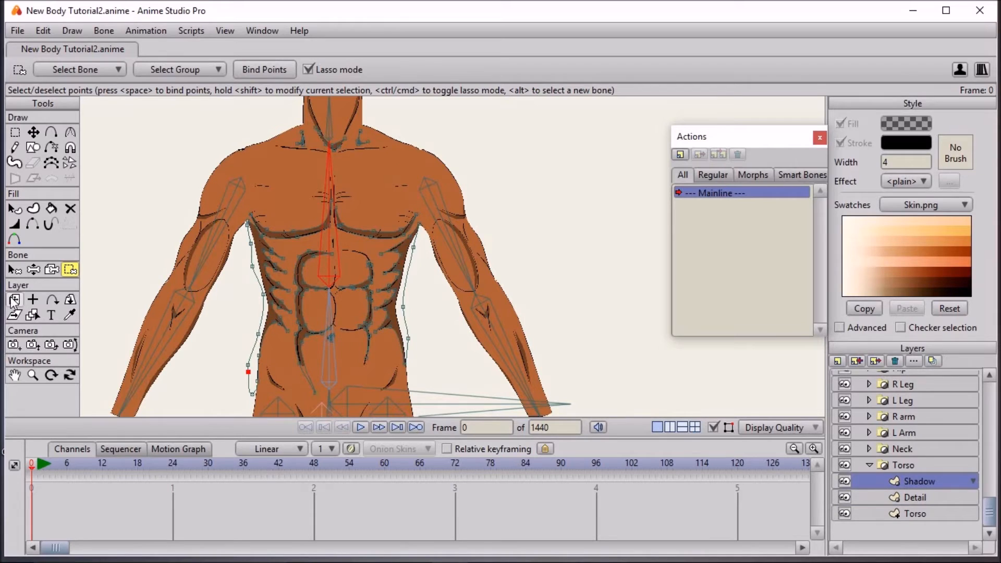
pyautogui.click(15, 269)
pyautogui.click(334, 357)
pyautogui.click(69, 270)
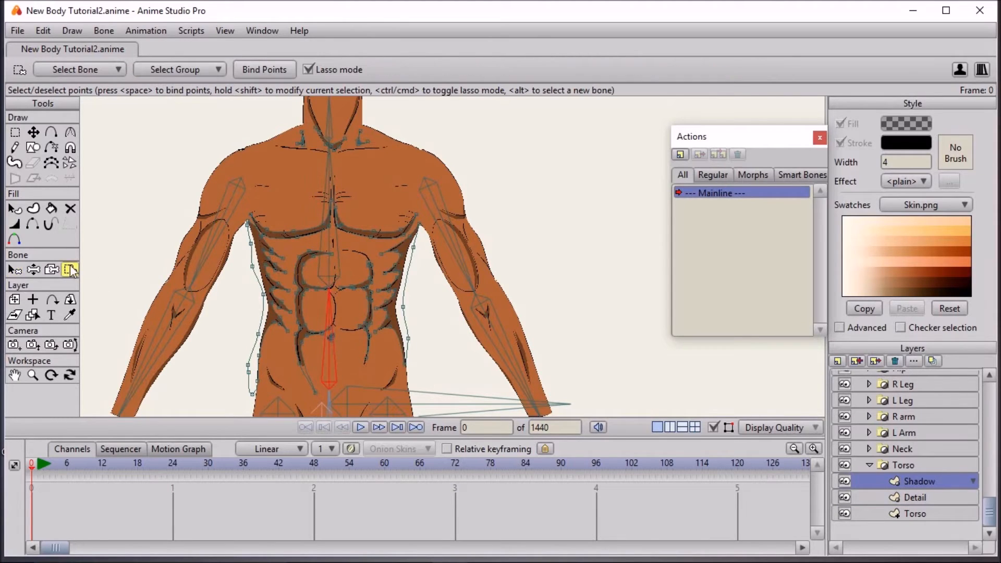
# Bind all points of the torso's Shadow layer to the lower spine bone
pyautogui.scroll(-3, 224, 151)
pyautogui.moveTo(252, 133)
pyautogui.mouseDown()
pyautogui.moveTo(286, 356)
pyautogui.moveTo(464, 139)
pyautogui.moveTo(228, 163)
pyautogui.mouseUp()
pyautogui.click(265, 70)
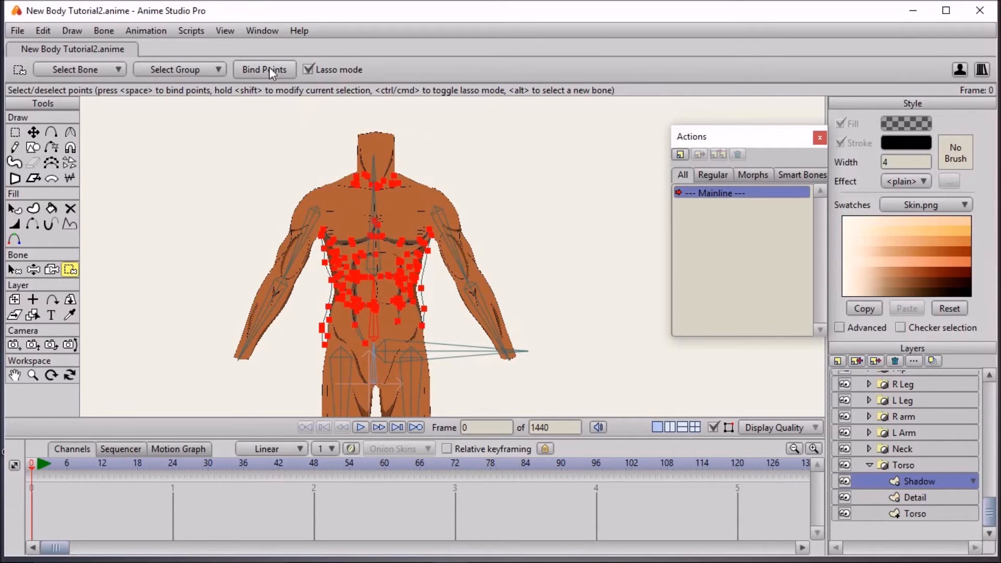
# Bind the upper torso points of the Shadow layer, from the neck down to mid-abdomen, to the upper spine bone B4
pyautogui.click(14, 269)
pyautogui.scroll(2, 330, 250)
pyautogui.click(346, 240)
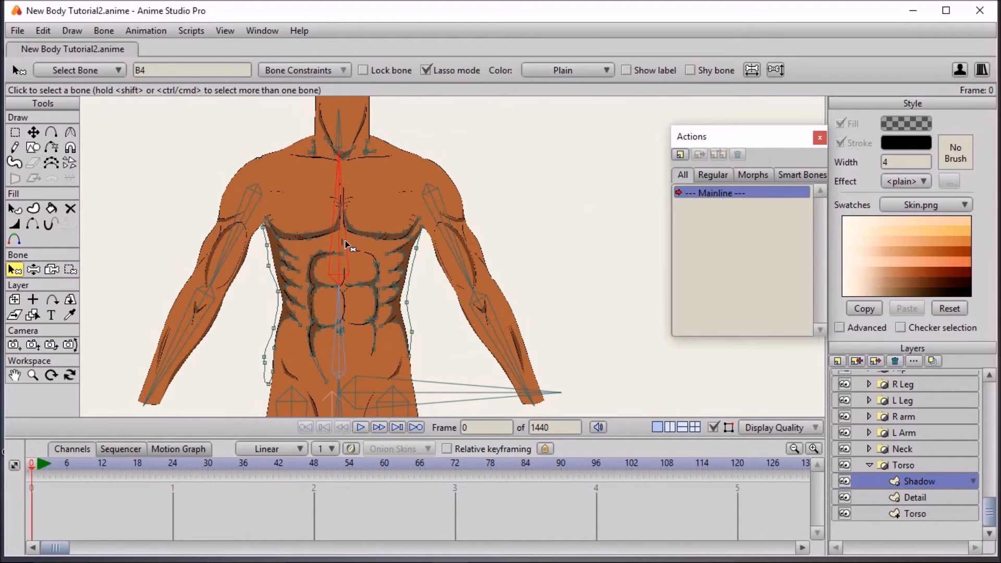
pyautogui.click(69, 270)
pyautogui.moveTo(365, 237); pyautogui.dragTo(355, 291)
pyautogui.moveTo(489, 188)
pyautogui.mouseDown()
pyautogui.moveTo(389, 140)
pyautogui.moveTo(198, 181)
pyautogui.moveTo(184, 287)
pyautogui.moveTo(231, 350)
pyautogui.moveTo(387, 340)
pyautogui.moveTo(507, 226)
pyautogui.moveTo(513, 189)
pyautogui.moveTo(464, 188)
pyautogui.mouseUp()
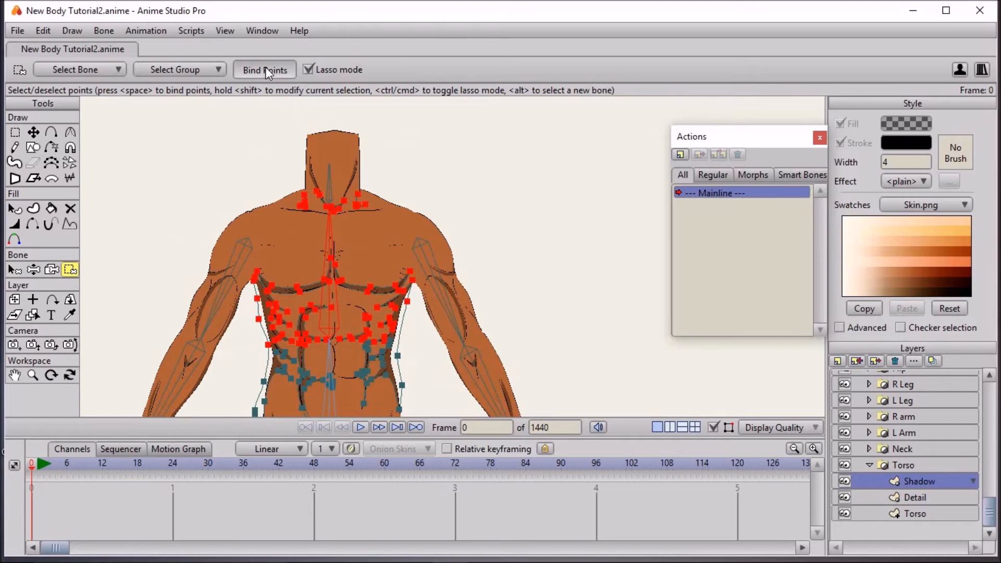
pyautogui.click(38, 269)
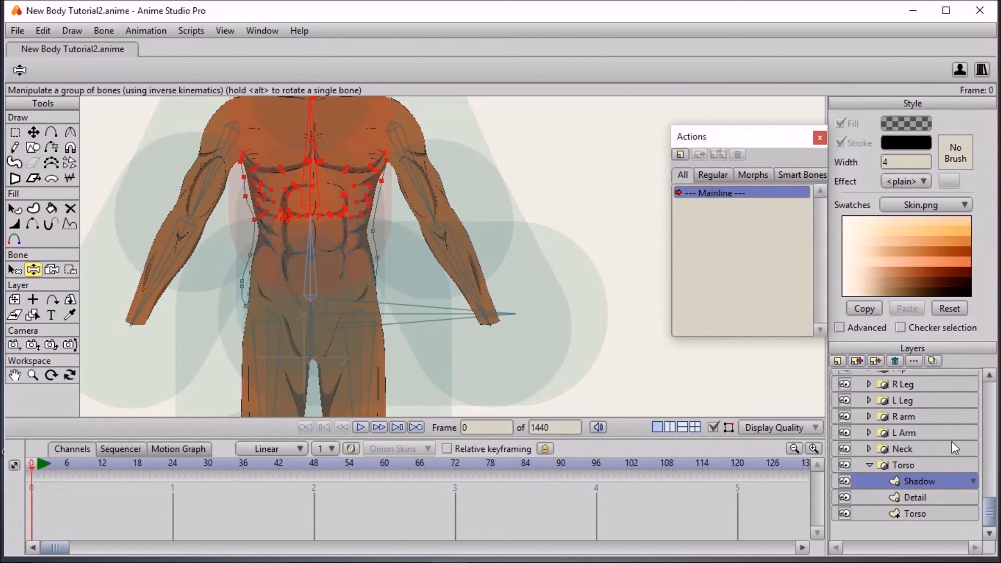
# Select every bone in the Body layer and reduce the bone strength until no influence areas remain, and clear the bone selection
pyautogui.click(881, 461)
pyautogui.click(869, 465)
pyautogui.click(899, 384)
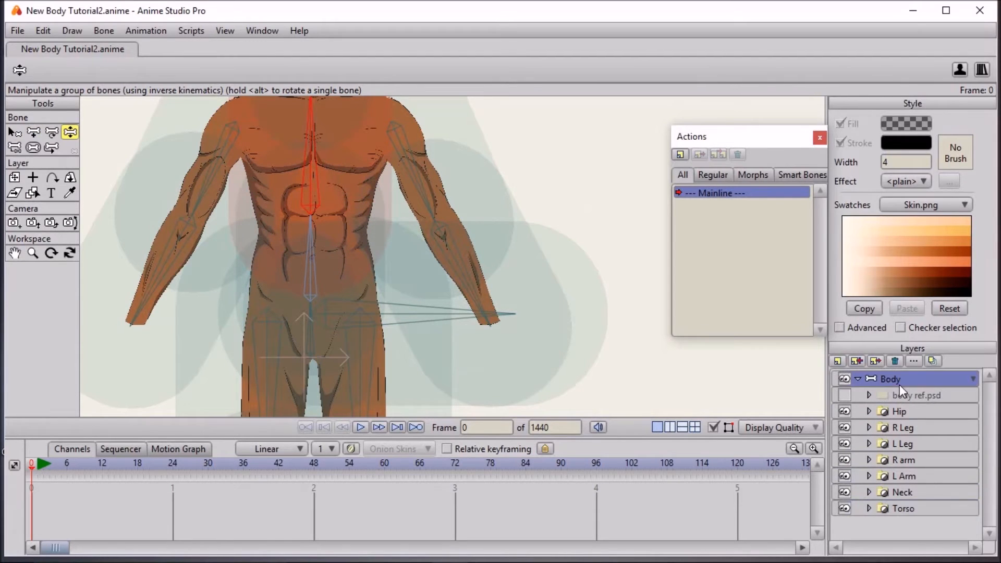
pyautogui.click(15, 132)
pyautogui.scroll(-2, 303, 186)
pyautogui.scroll(-3, 185, 177)
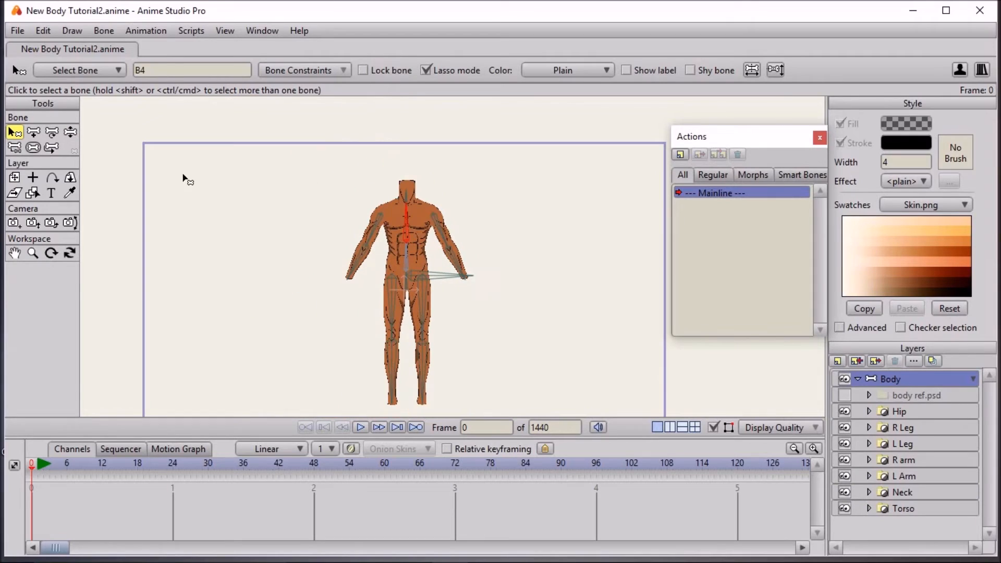
pyautogui.moveTo(313, 185)
pyautogui.mouseDown()
pyautogui.moveTo(284, 288)
pyautogui.moveTo(586, 179)
pyautogui.moveTo(401, 163)
pyautogui.moveTo(282, 225)
pyautogui.mouseUp()
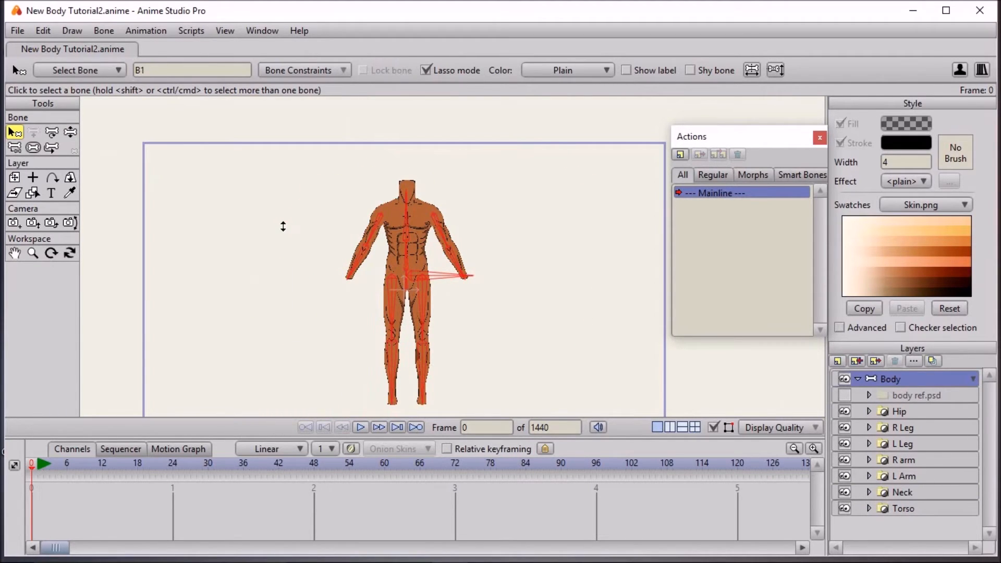
pyautogui.click(33, 148)
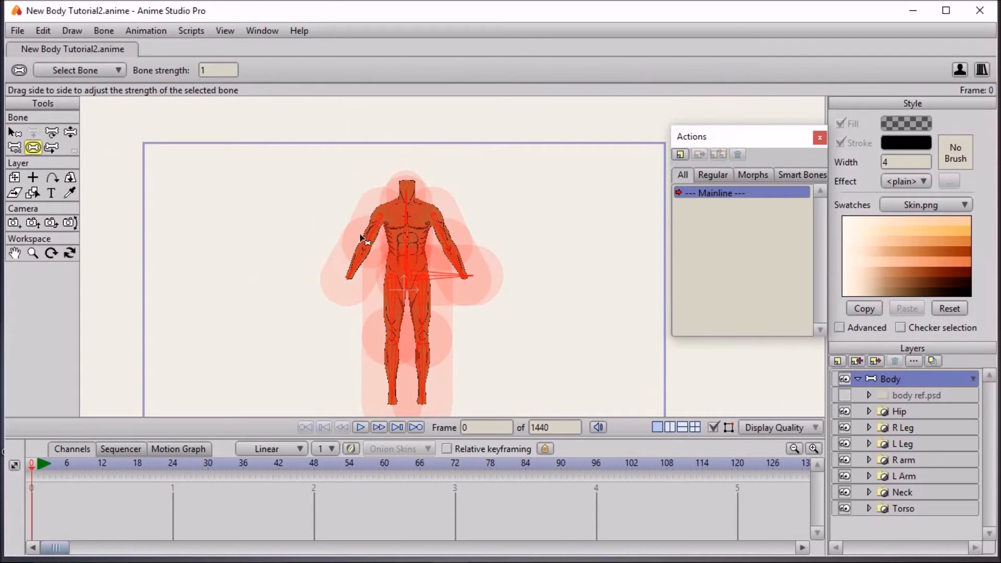
pyautogui.scroll(1, 364, 262)
pyautogui.moveTo(268, 203); pyautogui.dragTo(233, 205)
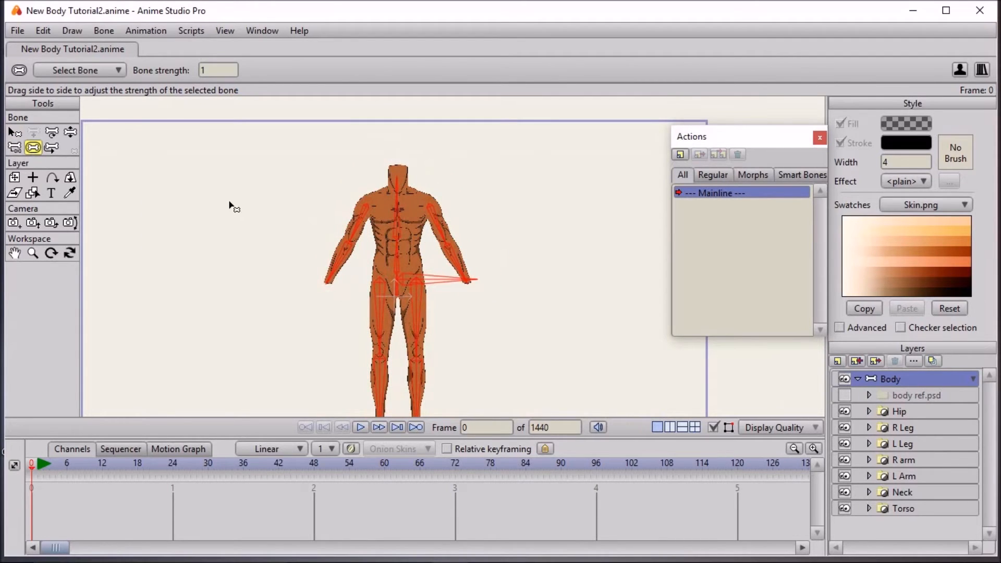
pyautogui.click(205, 214)
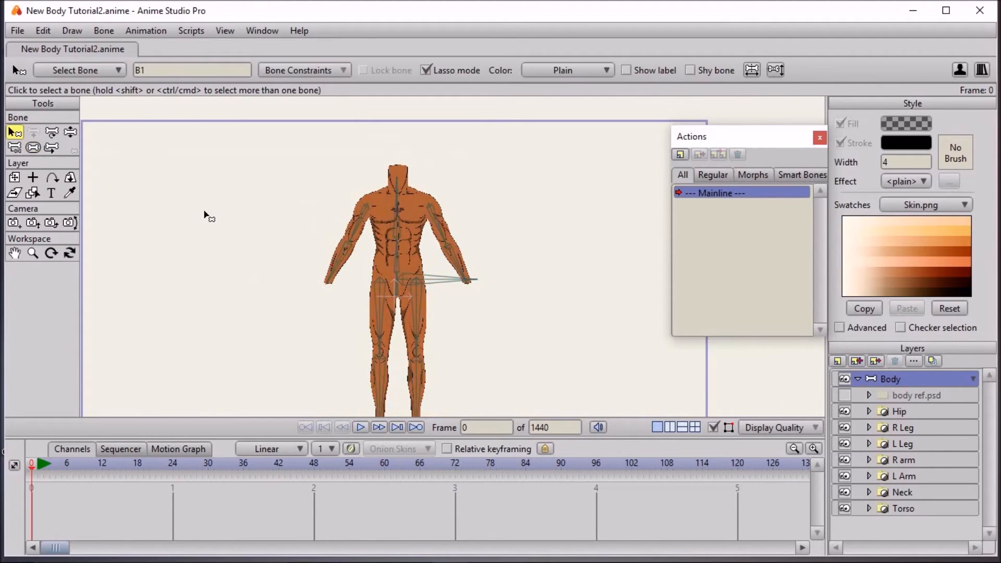
# Bind all points of the Hip shape layer in the Hip group to the hip bone B2
pyautogui.scroll(-3, 219, 208)
pyautogui.scroll(5, 238, 190)
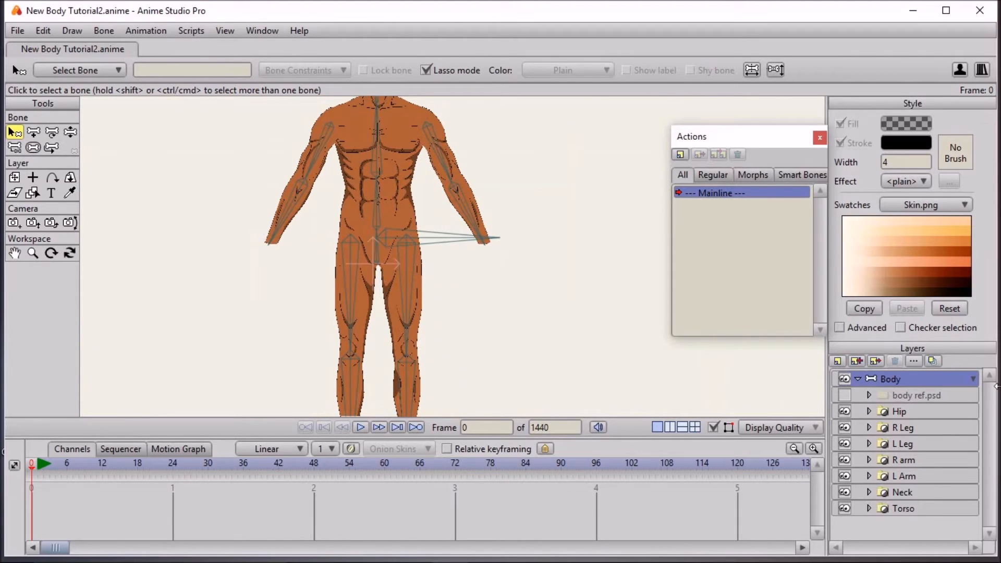
pyautogui.click(882, 412)
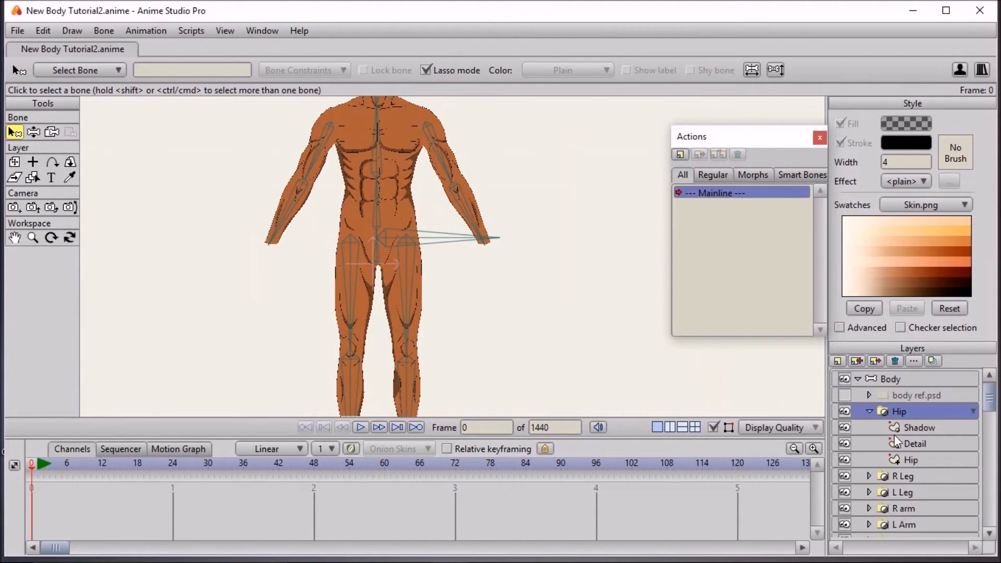
pyautogui.click(901, 462)
pyautogui.scroll(2, 414, 267)
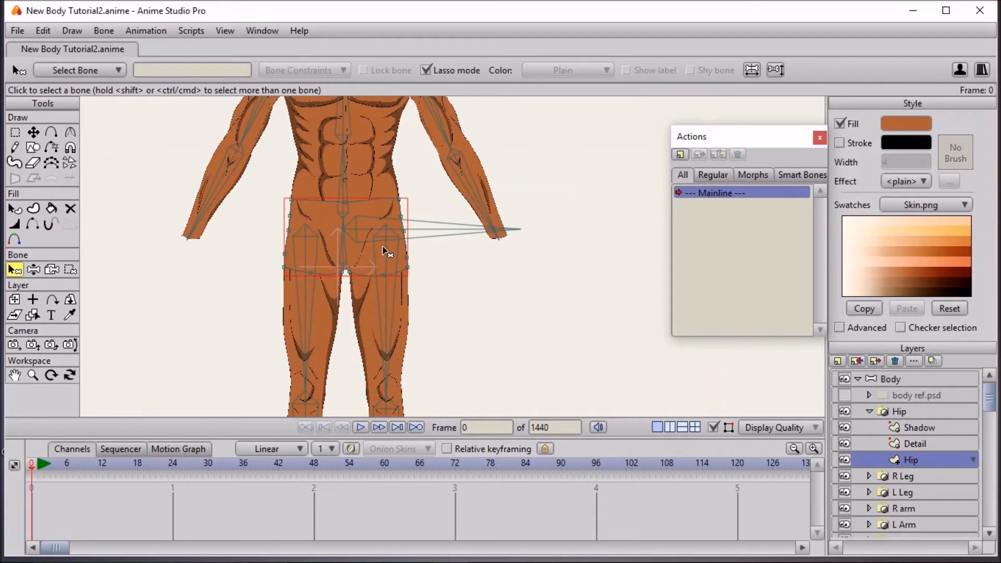
pyautogui.click(342, 246)
pyautogui.click(70, 269)
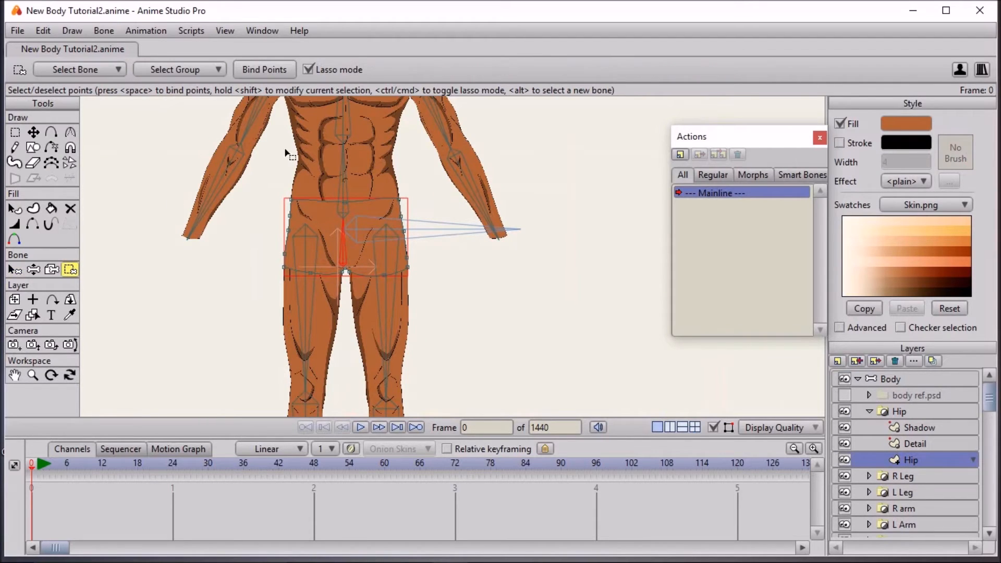
pyautogui.moveTo(248, 176)
pyautogui.mouseDown()
pyautogui.moveTo(327, 342)
pyautogui.moveTo(541, 264)
pyautogui.moveTo(539, 210)
pyautogui.moveTo(384, 144)
pyautogui.moveTo(243, 167)
pyautogui.mouseUp()
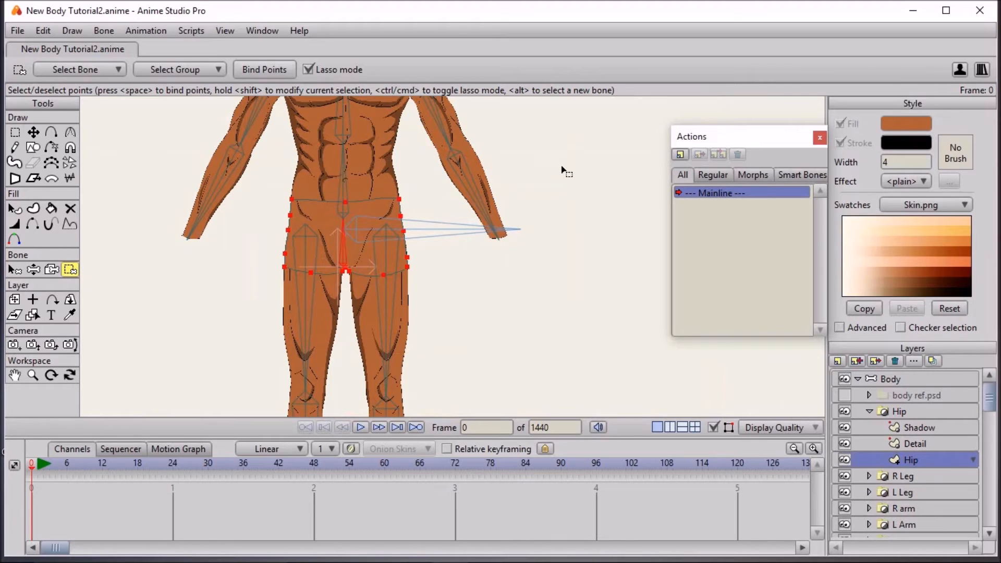
pyautogui.click(264, 72)
pyautogui.scroll(-2, 386, 228)
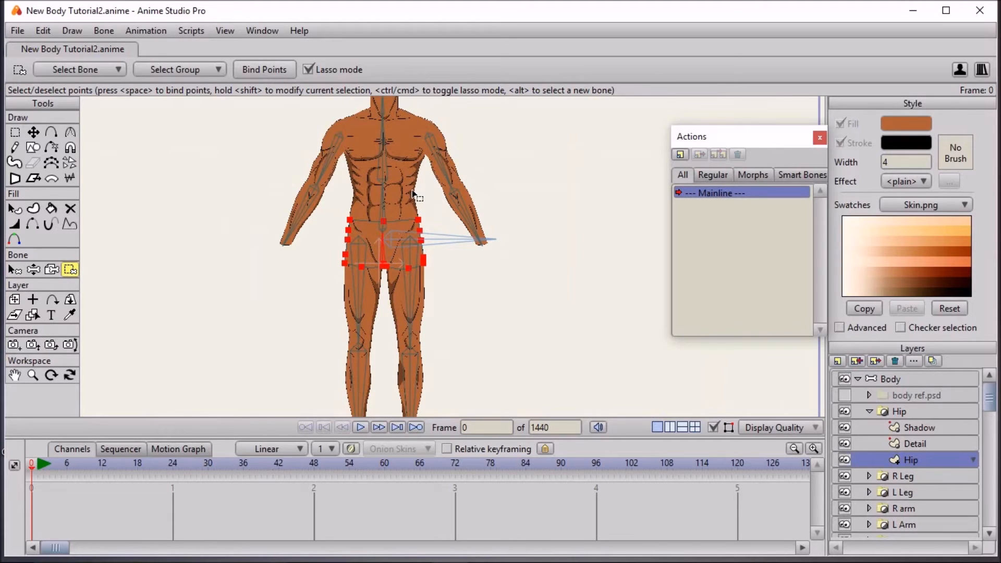
pyautogui.scroll(1, 417, 190)
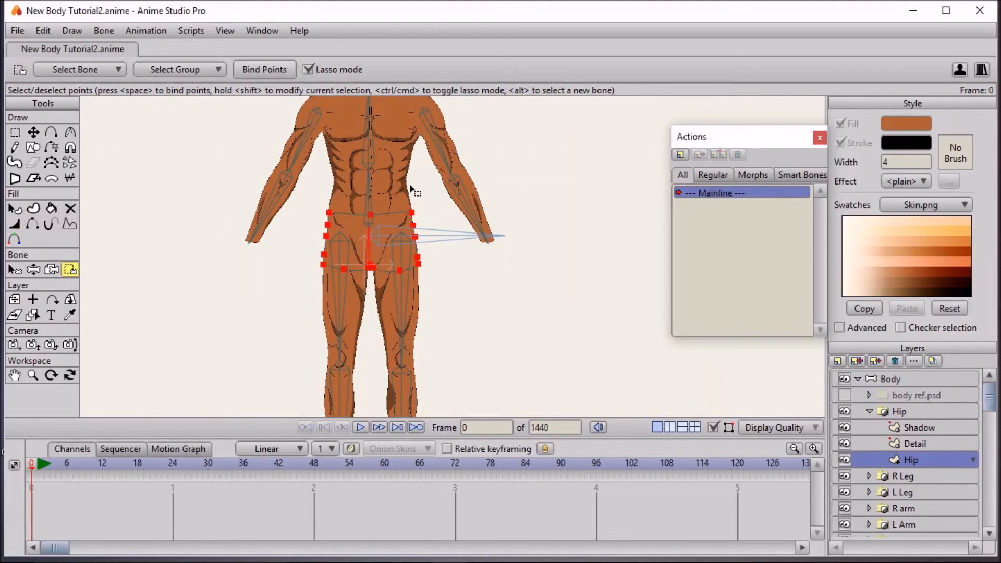
pyautogui.moveTo(410, 185); pyautogui.dragTo(438, 271)
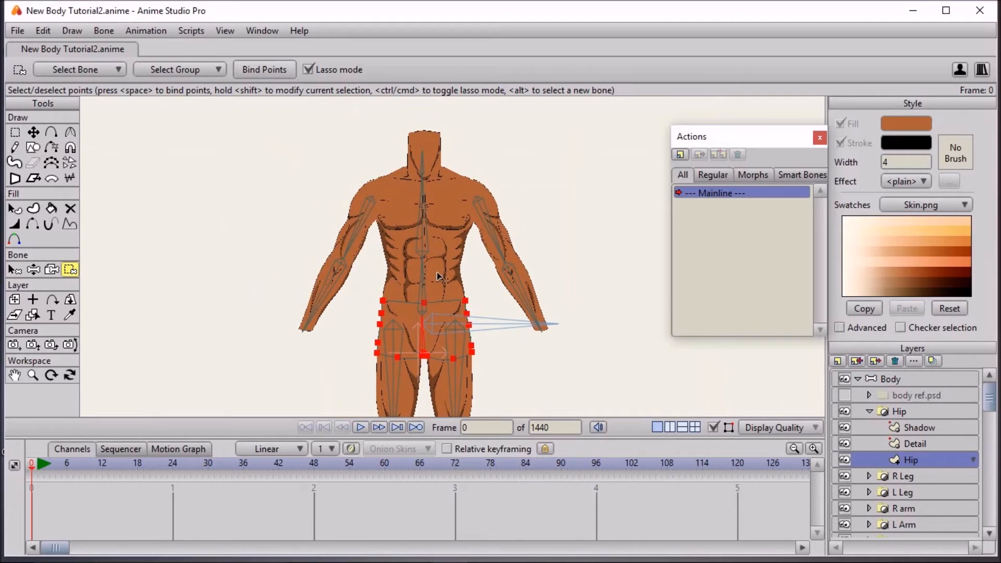
pyautogui.moveTo(429, 207); pyautogui.dragTo(449, 252)
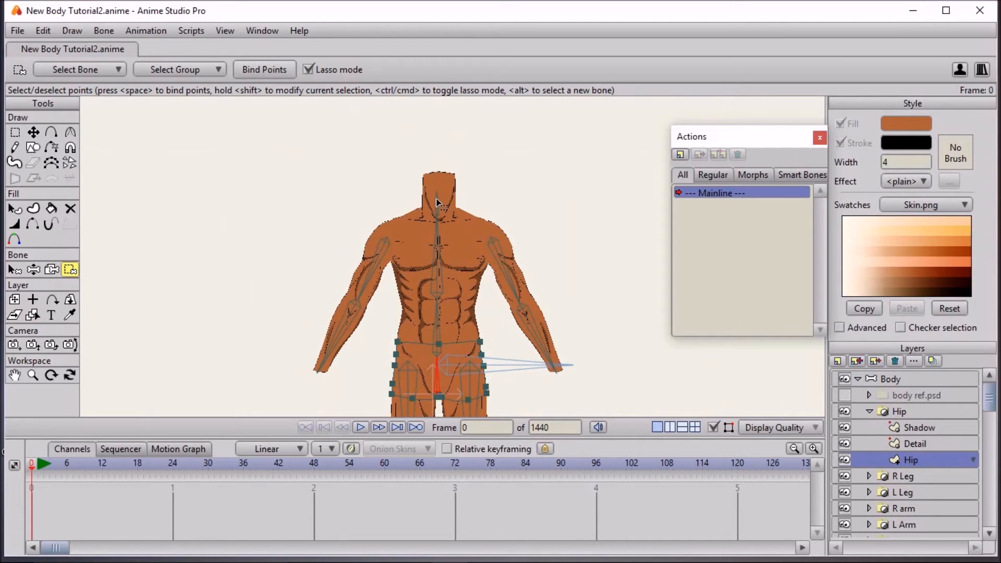
pyautogui.click(16, 270)
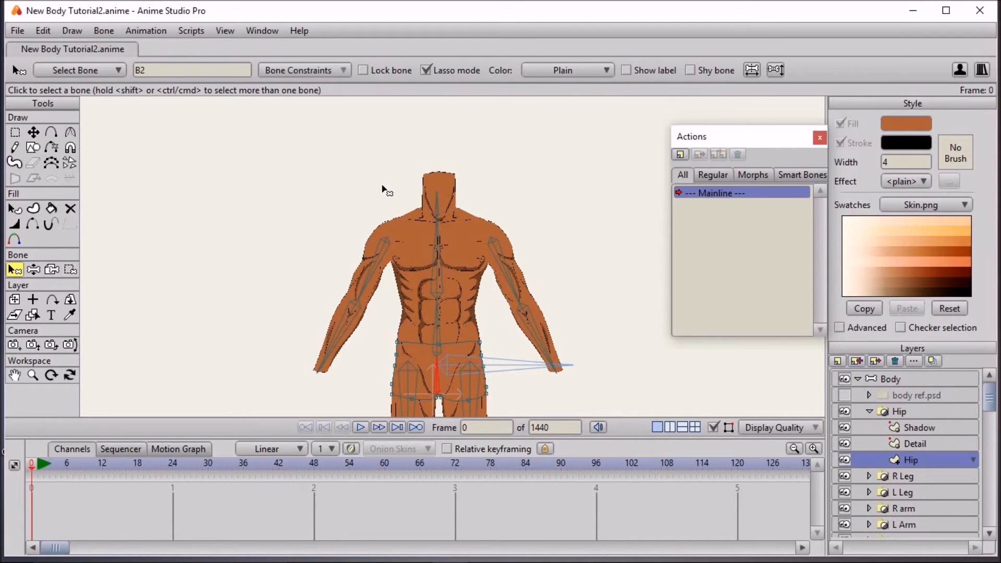
pyautogui.click(439, 210)
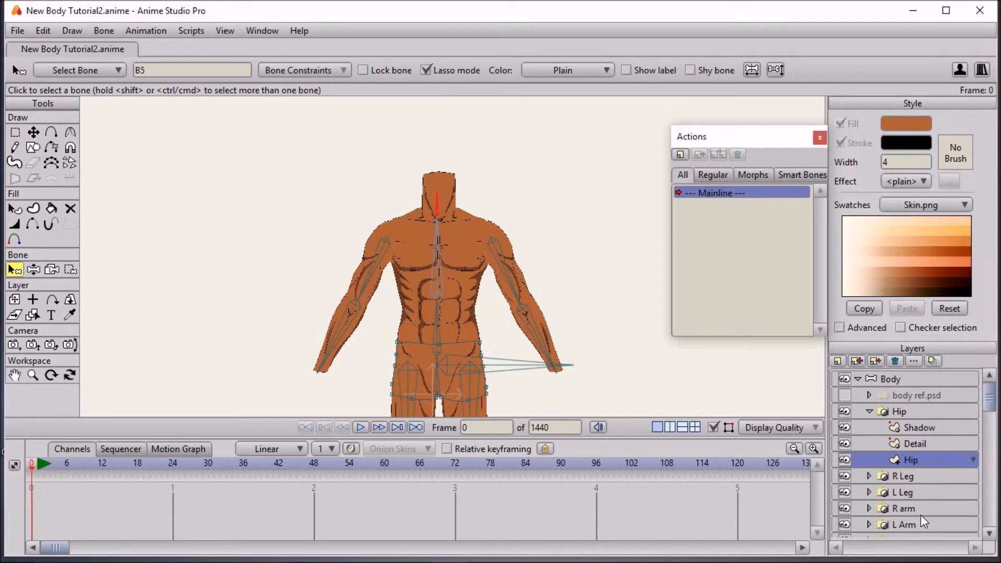
# Bind all points of the Hip group's Detail layer to the hip bone B2
pyautogui.click(906, 442)
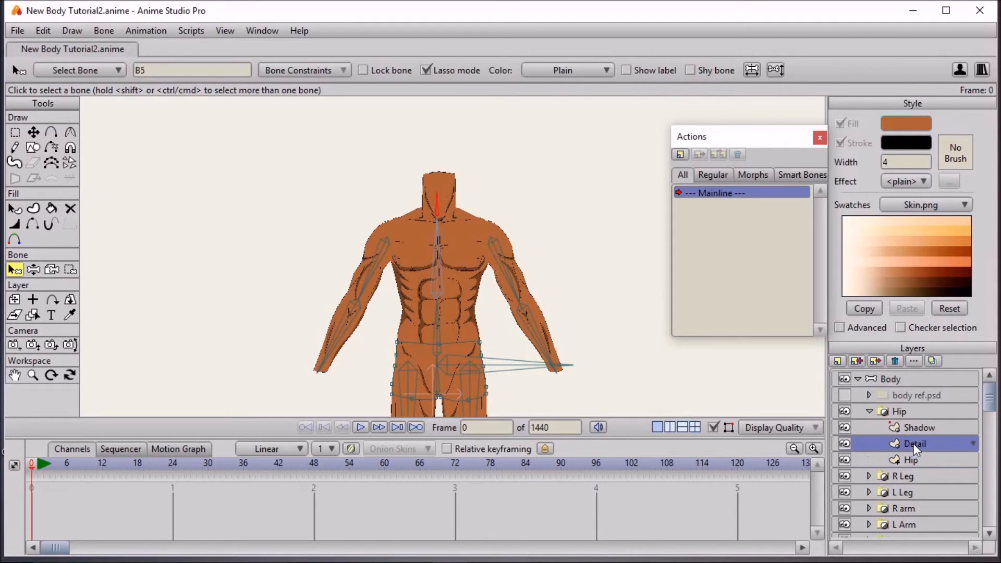
pyautogui.scroll(5, 362, 273)
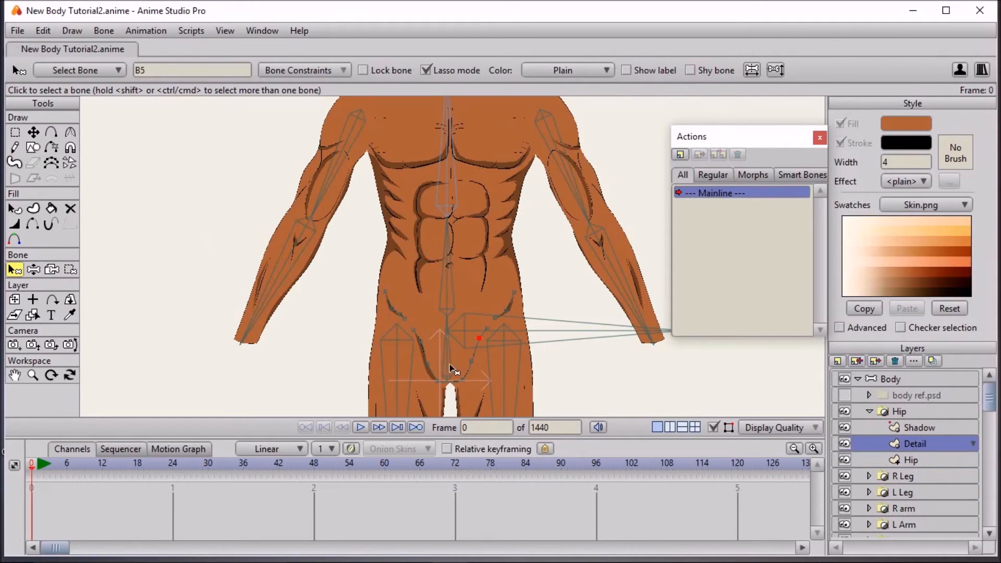
pyautogui.click(442, 371)
pyautogui.click(70, 269)
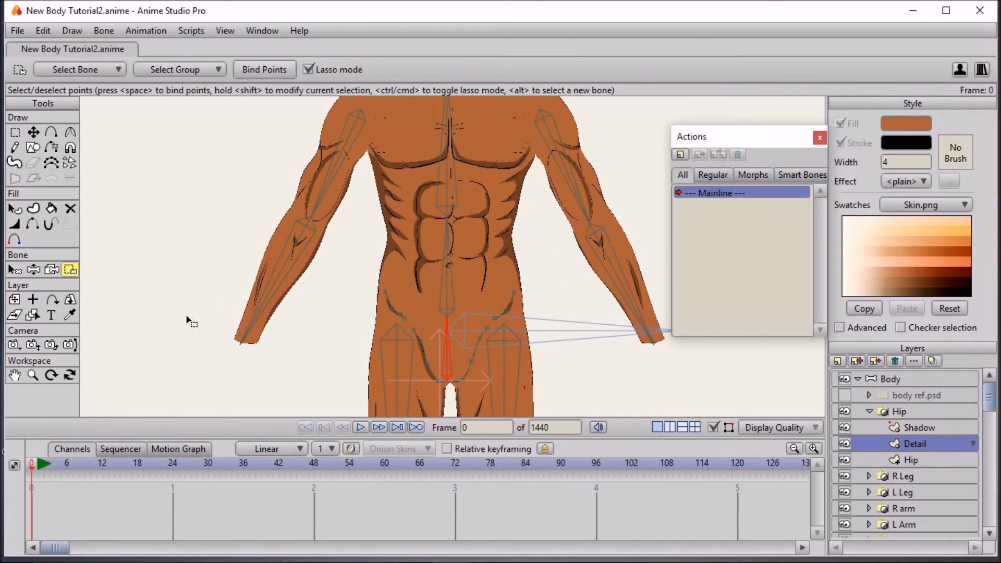
pyautogui.moveTo(192, 322); pyautogui.dragTo(147, 222)
pyautogui.moveTo(334, 137)
pyautogui.mouseDown()
pyautogui.moveTo(295, 245)
pyautogui.moveTo(623, 157)
pyautogui.moveTo(286, 212)
pyautogui.moveTo(282, 204)
pyautogui.mouseUp()
pyautogui.click(281, 70)
# Select all points of the Hip group's Shadow layer with hip bone B2 active, and collapse the Hip group
pyautogui.click(910, 427)
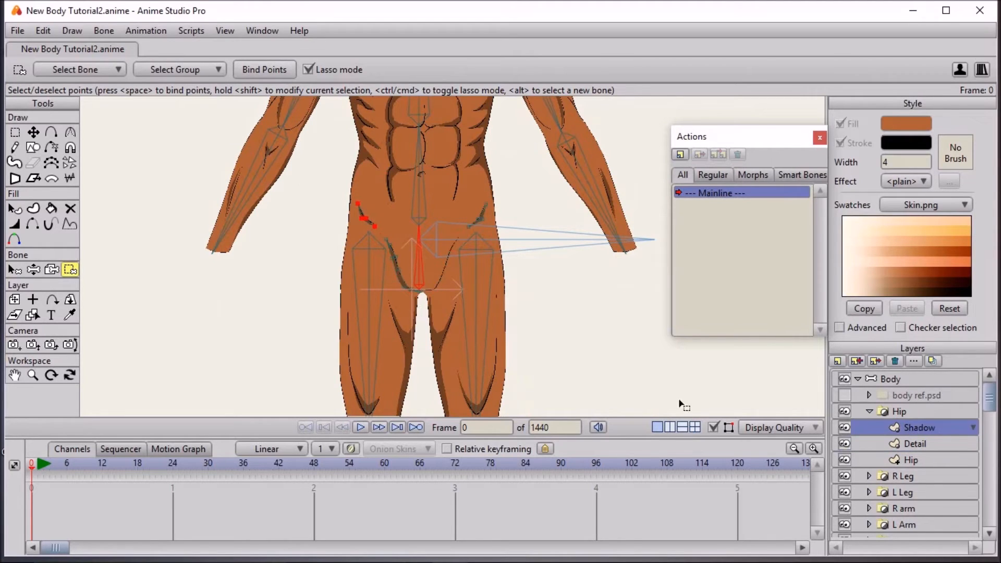
pyautogui.click(14, 270)
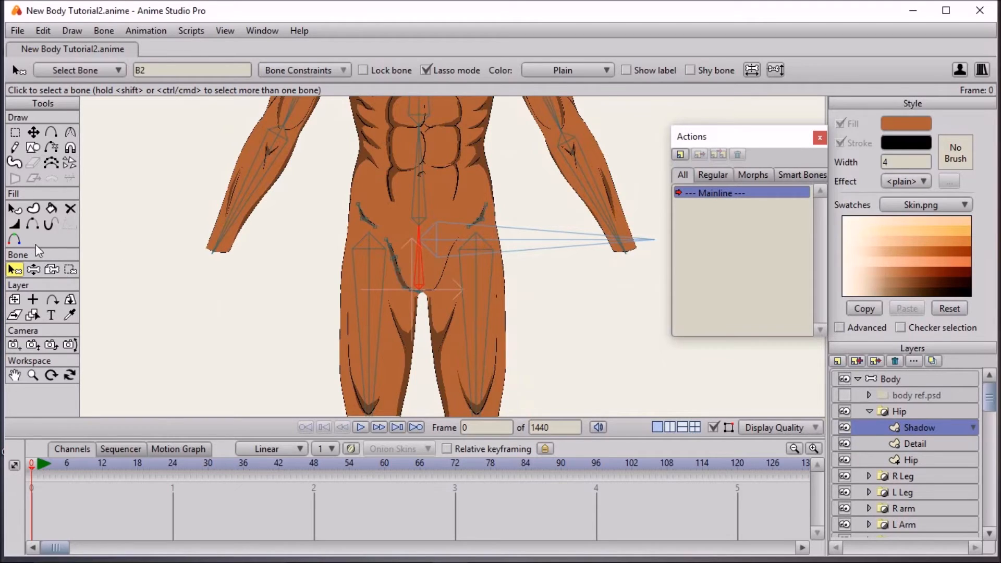
pyautogui.click(70, 269)
pyautogui.moveTo(305, 148)
pyautogui.mouseDown()
pyautogui.moveTo(286, 284)
pyautogui.moveTo(576, 177)
pyautogui.moveTo(219, 191)
pyautogui.mouseUp()
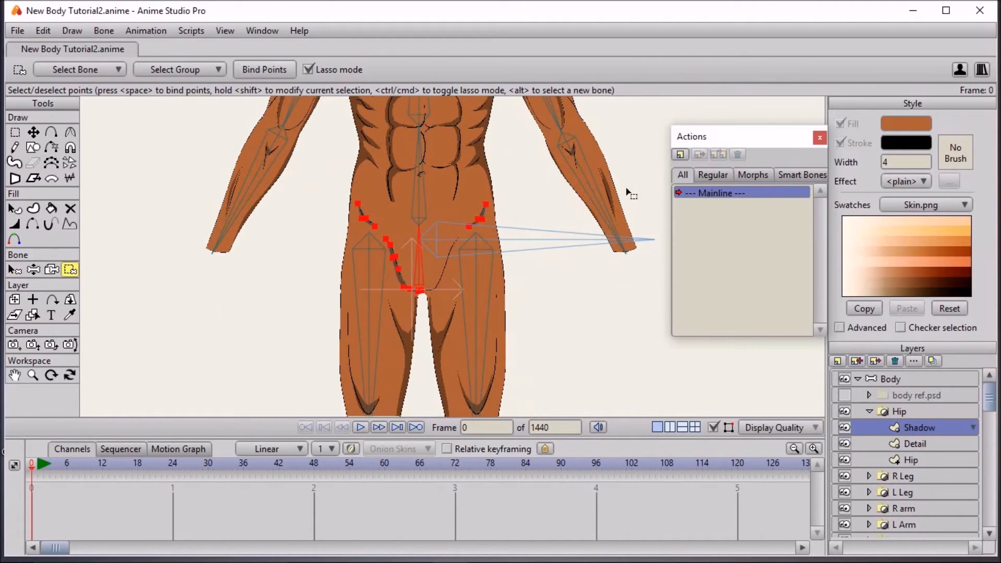
pyautogui.click(876, 411)
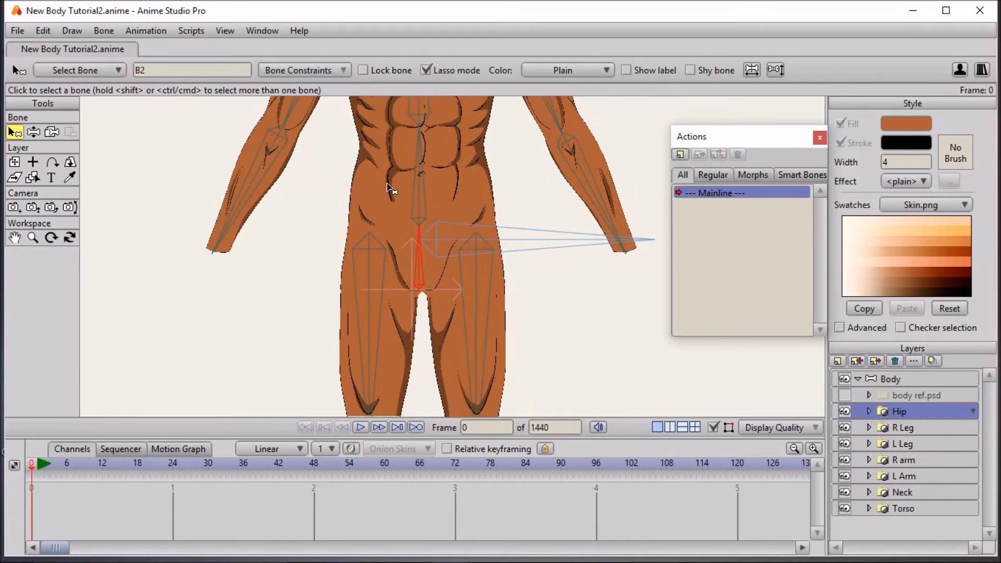
# Select the upper and lower bones of the figure's right arm and the R arm shape layer, and collapse the R arm group
pyautogui.scroll(-3, 391, 193)
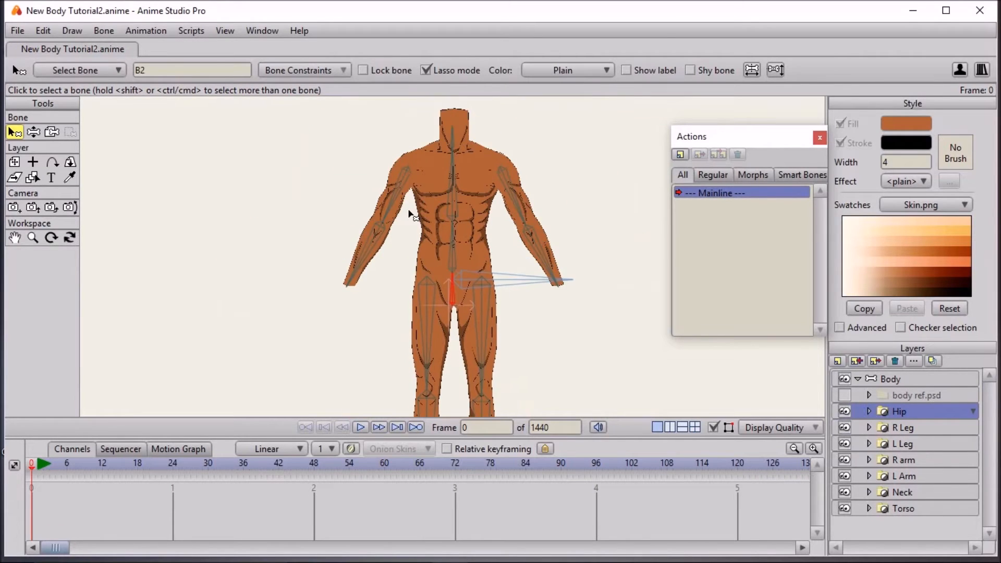
pyautogui.click(870, 461)
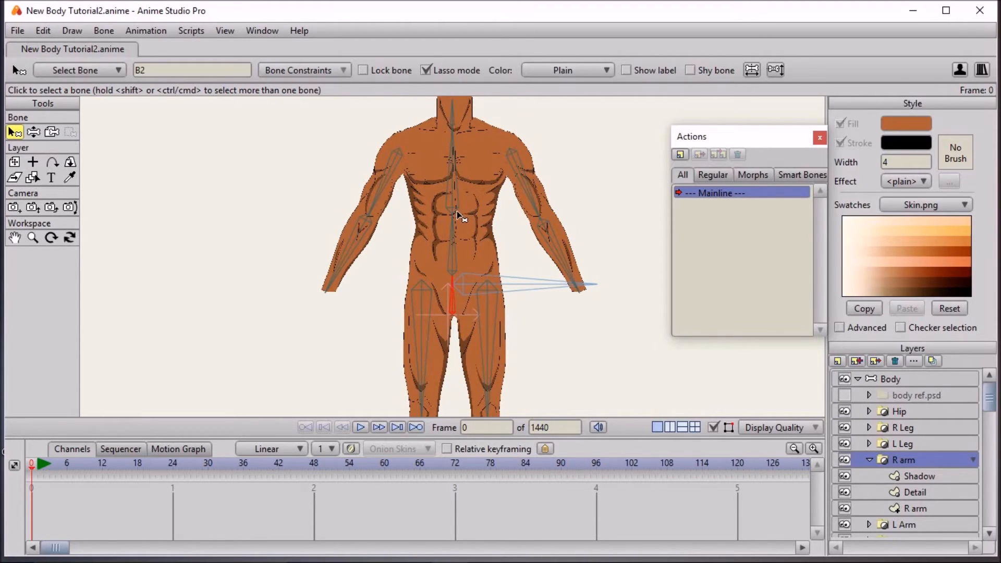
pyautogui.click(386, 187)
pyautogui.keyDown('shift'); pyautogui.click(359, 235); pyautogui.keyUp('shift')
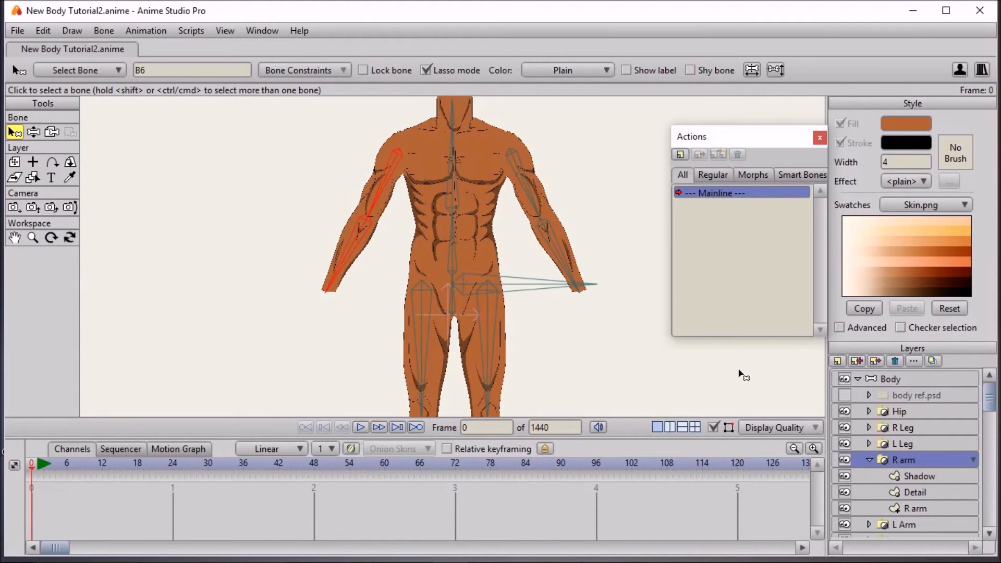
pyautogui.click(916, 507)
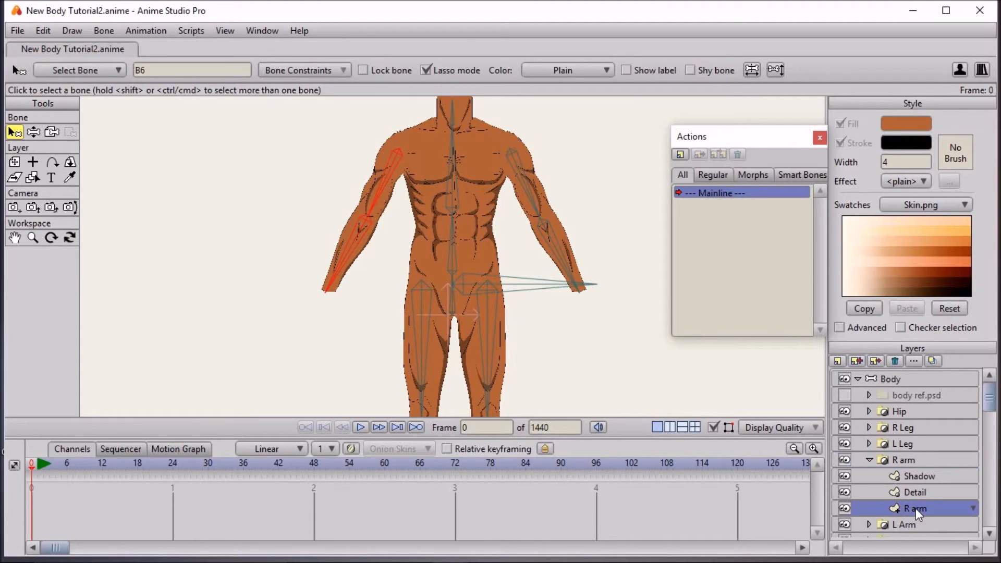
pyautogui.click(871, 460)
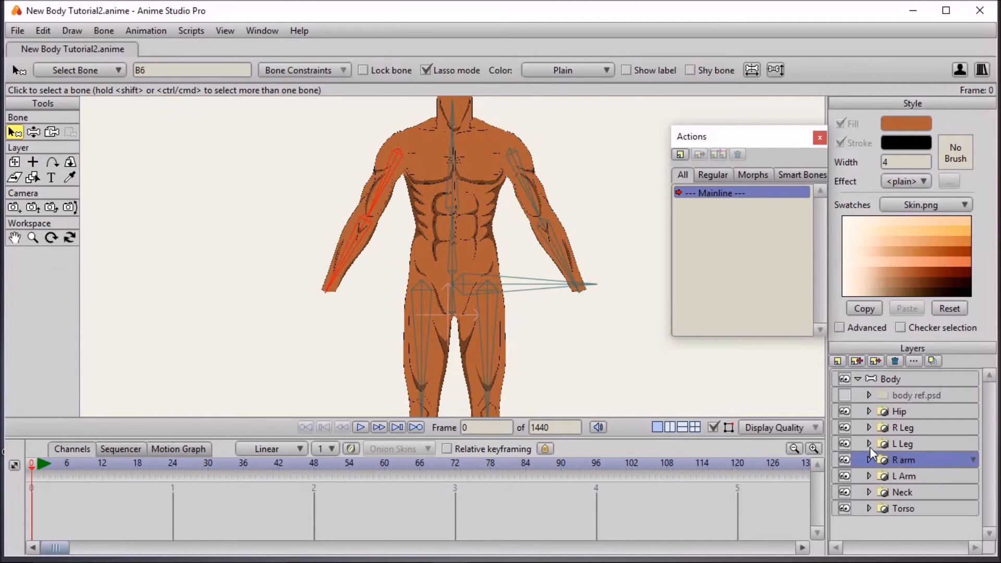
pyautogui.click(870, 444)
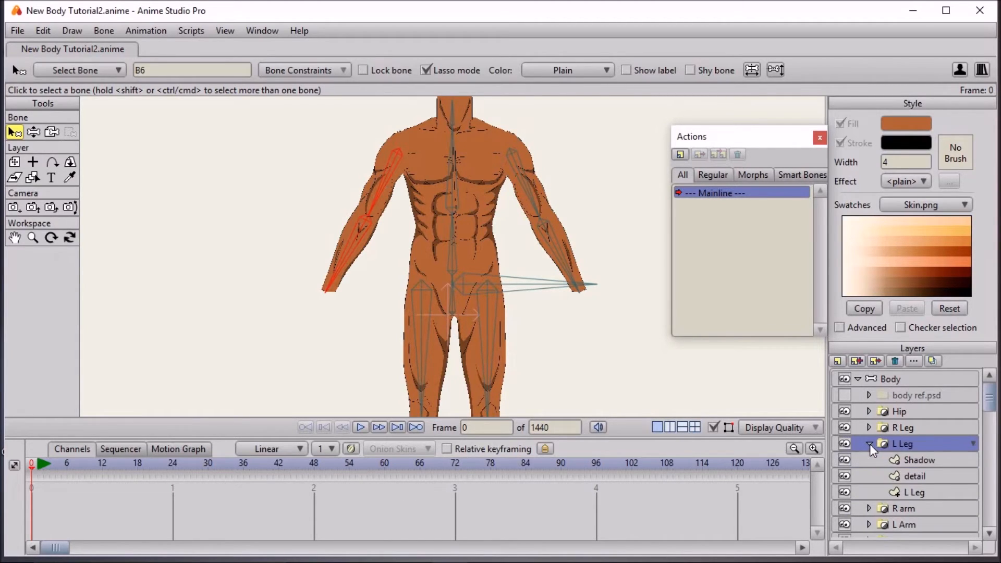
pyautogui.click(902, 490)
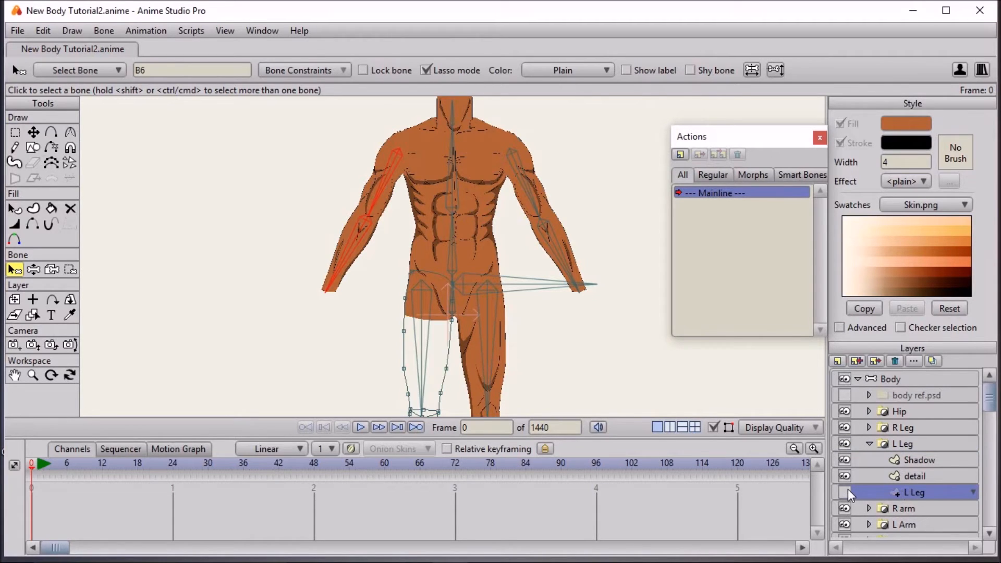
pyautogui.click(874, 447)
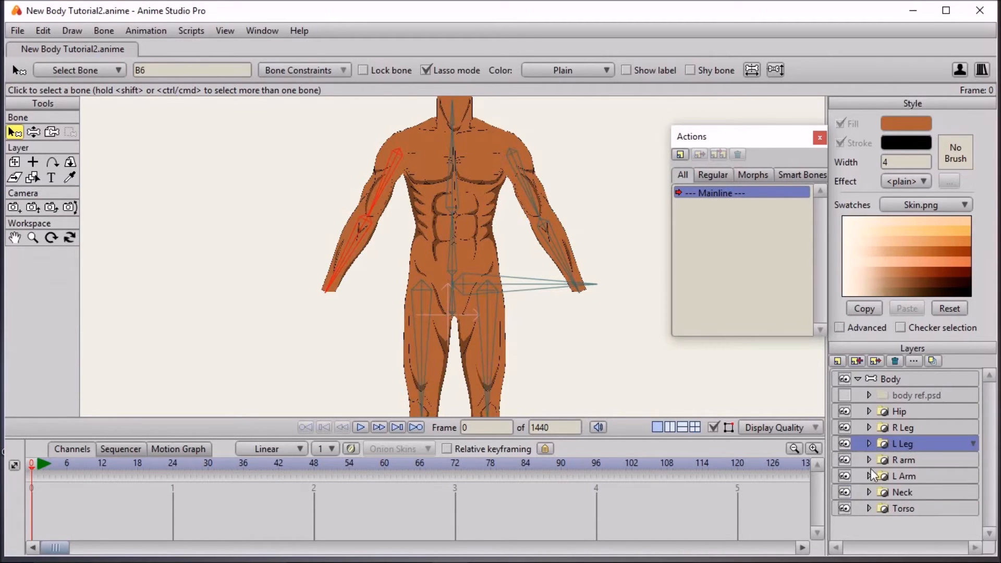
# Restrict the flexi-binding of the LArm shape layer in the L Arm group to the selected upper arm bone B6 and its forearm bone
pyautogui.click(870, 476)
pyautogui.click(904, 525)
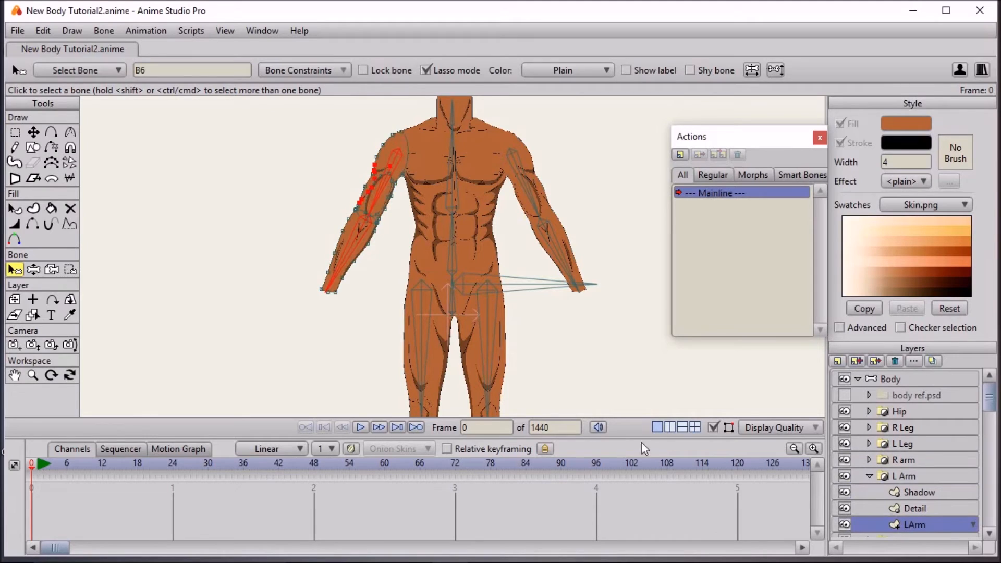
pyautogui.click(76, 29)
pyautogui.moveTo(90, 30)
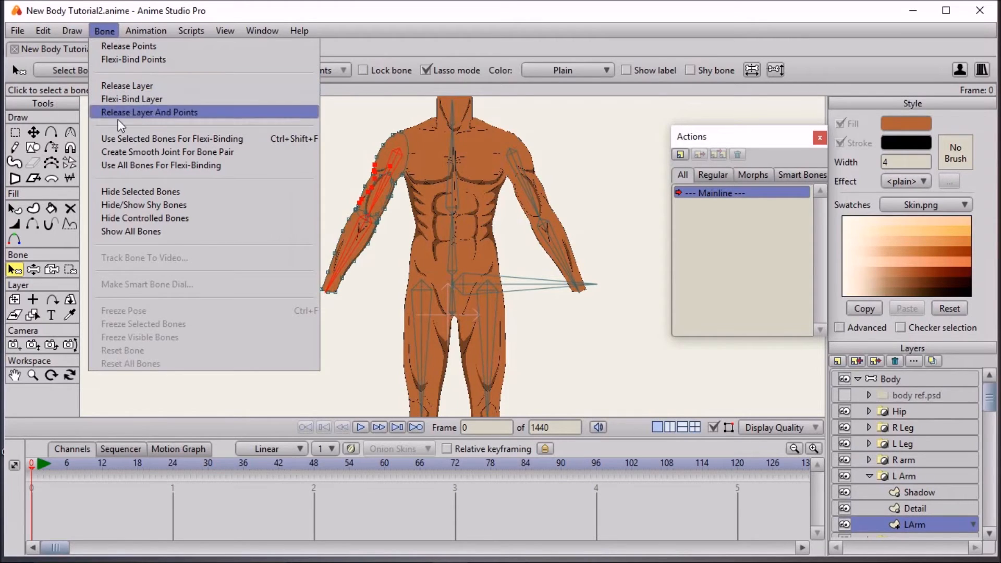
pyautogui.click(146, 139)
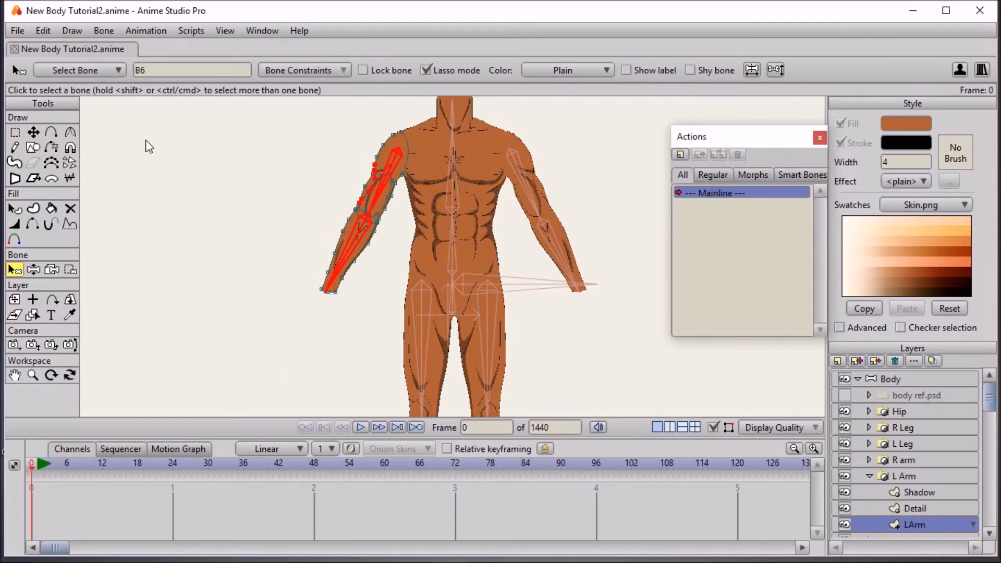
# Create a smooth joint for the LArm layer's bone pair at the elbow, and collapse the L Arm group
pyautogui.click(104, 30)
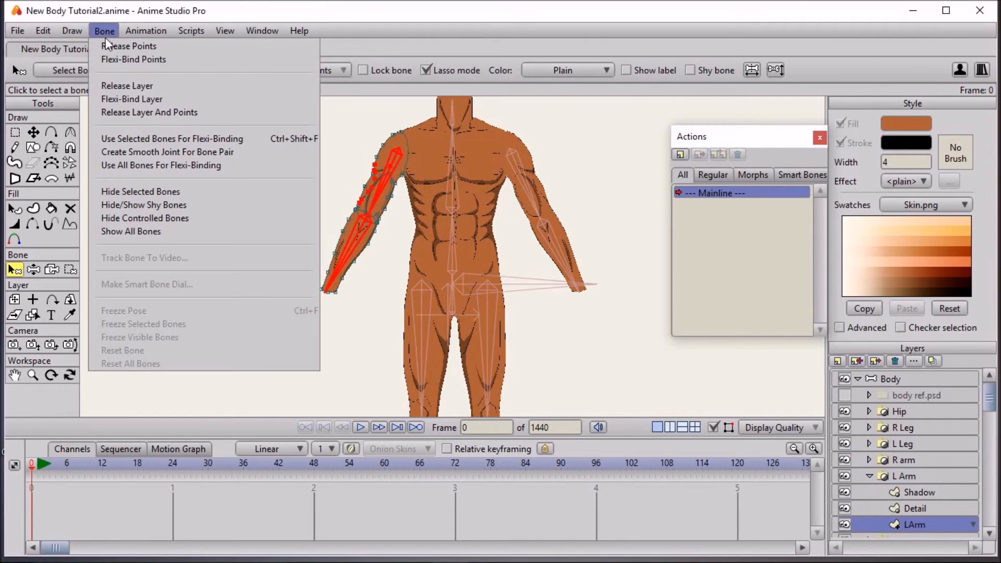
pyautogui.click(114, 154)
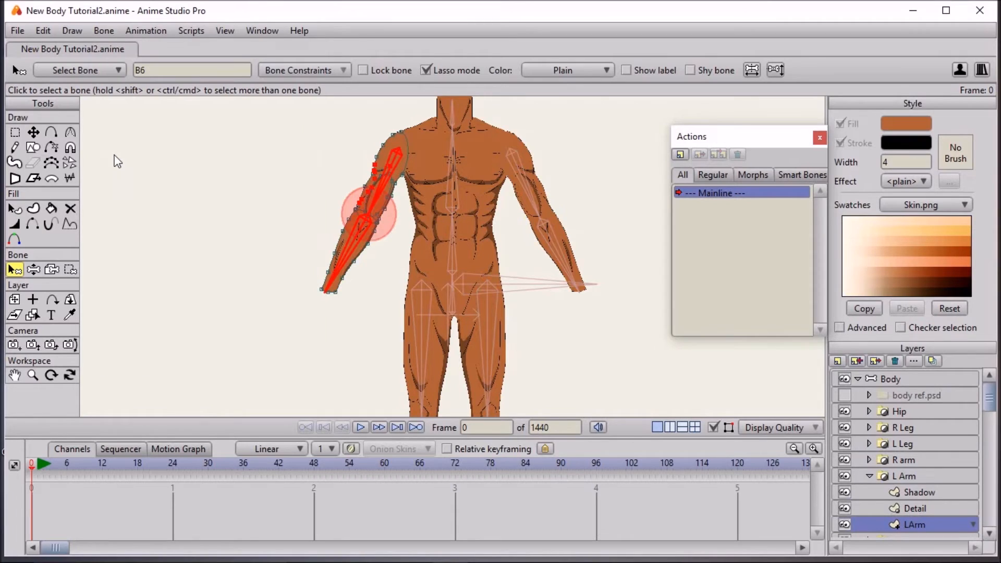
pyautogui.click(869, 477)
# Restrict the flexi-binding of the R arm shape layer to upper arm bone B8 and its connected forearm bone
pyautogui.click(871, 462)
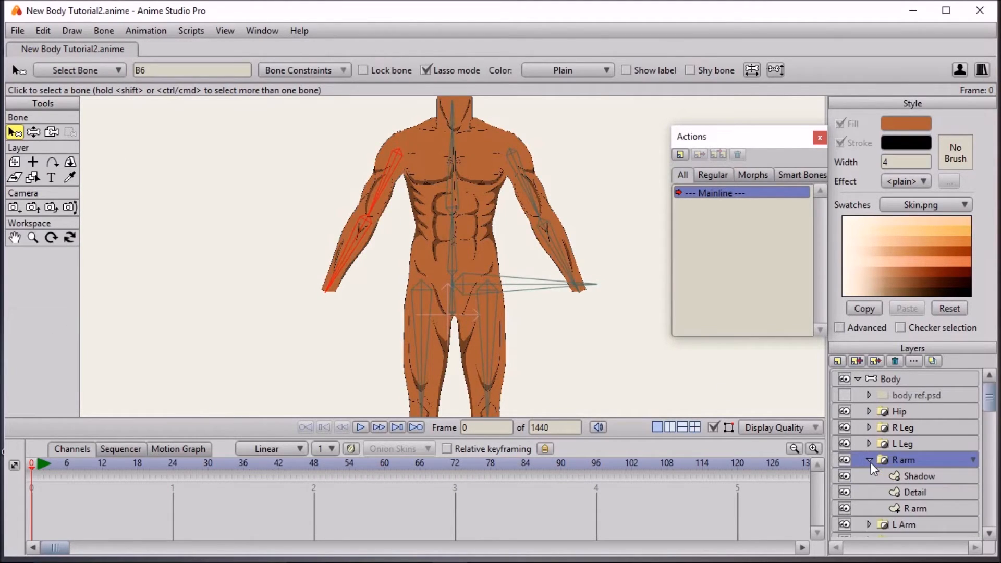
pyautogui.click(916, 509)
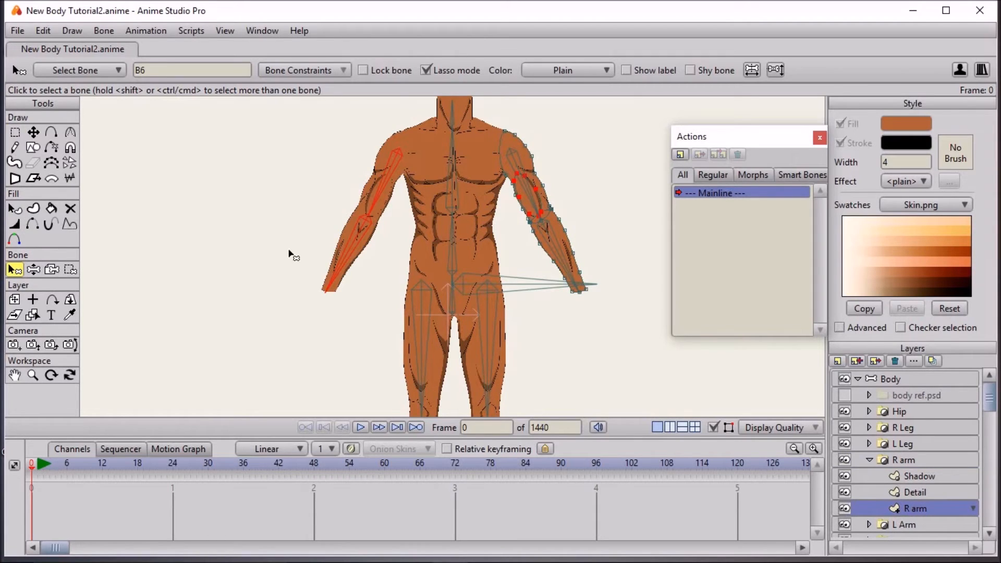
pyautogui.click(523, 160)
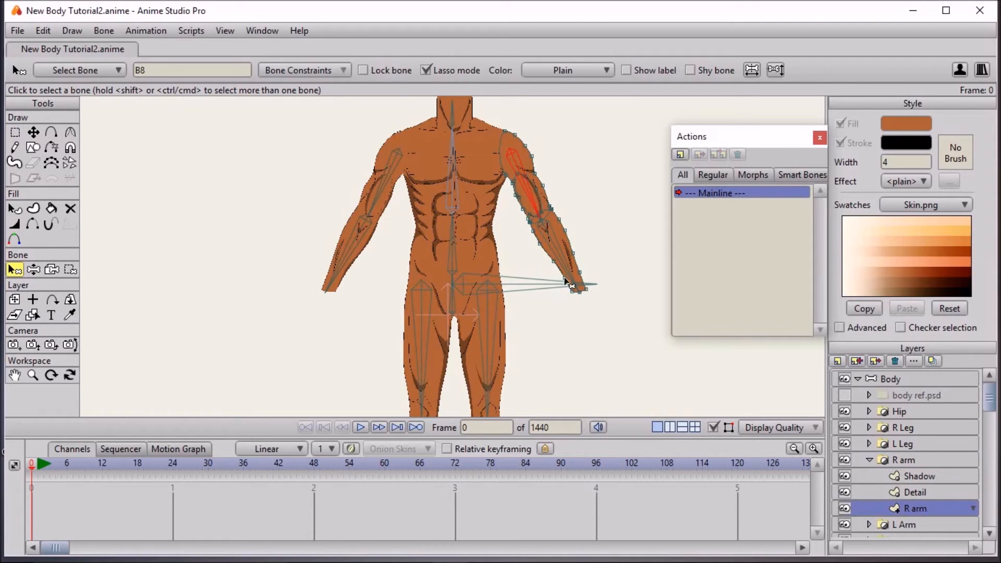
pyautogui.keyDown('shift'); pyautogui.click(562, 251); pyautogui.keyUp('shift')
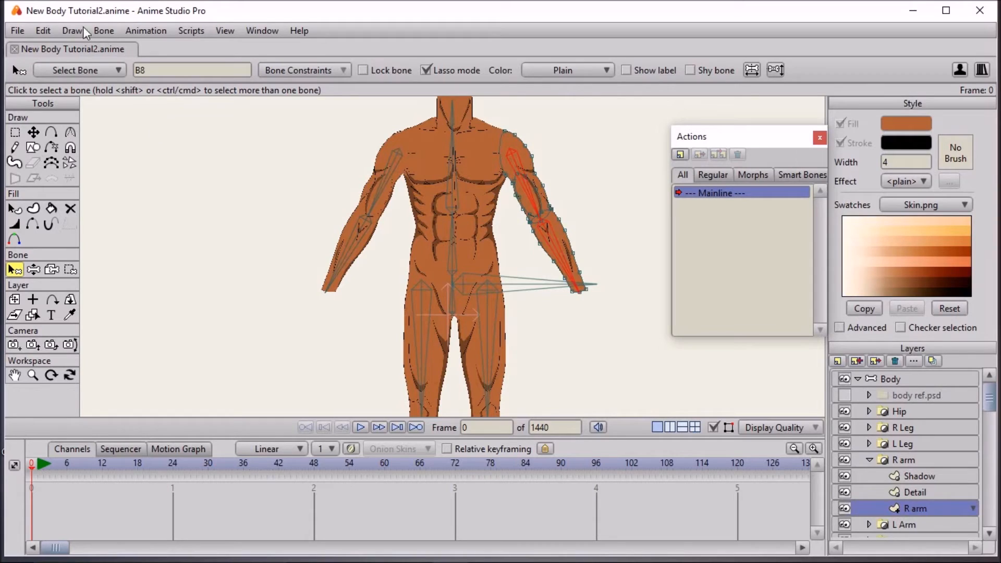
pyautogui.click(104, 30)
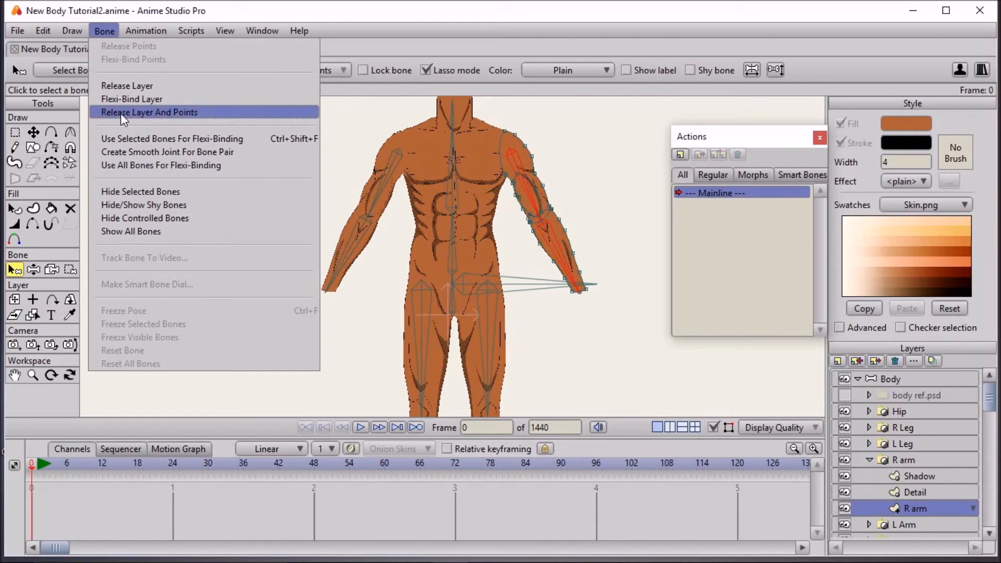
pyautogui.click(191, 141)
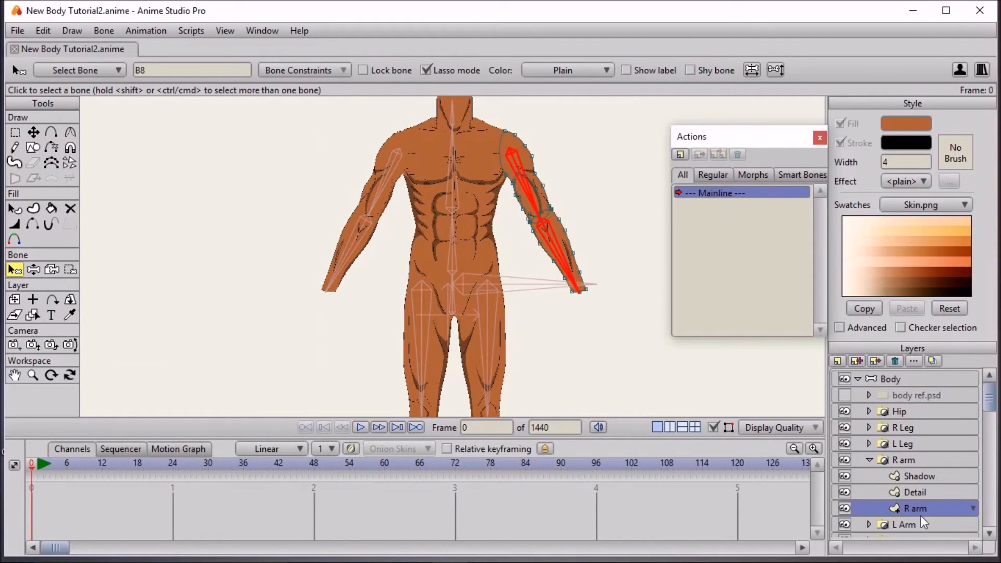
# Create a smooth joint for the R arm layer's bone pair at the elbow
pyautogui.click(99, 31)
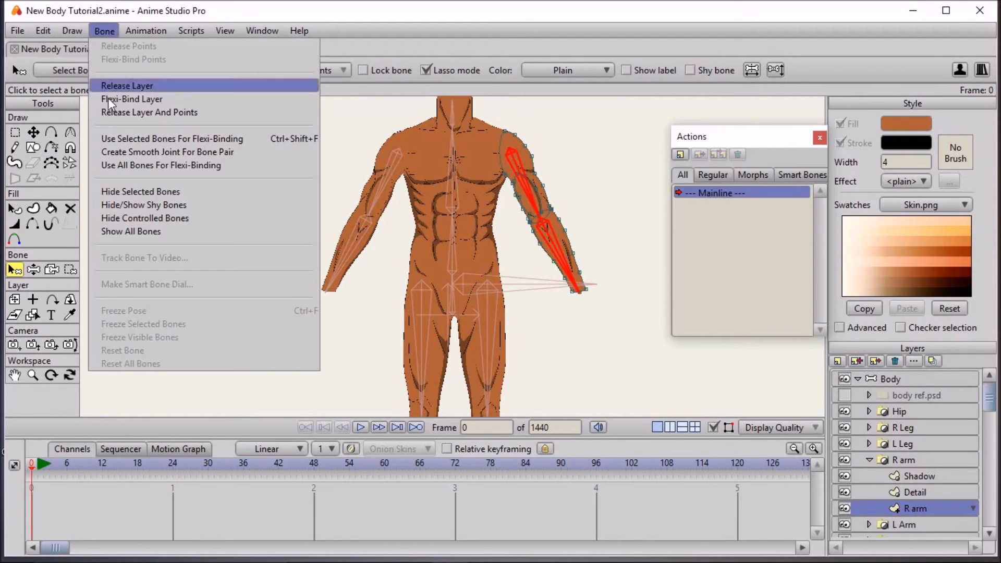
pyautogui.click(117, 154)
pyautogui.scroll(-3, 433, 177)
pyautogui.scroll(2, 468, 202)
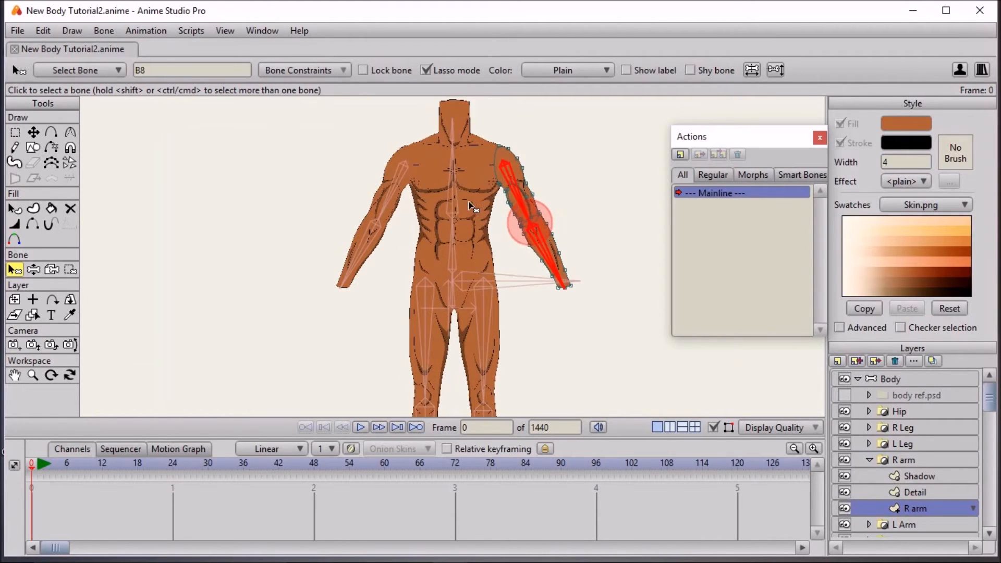
# Test the arm's bending by manipulating its bones on the Body layer, and return to selecting bones
pyautogui.click(936, 380)
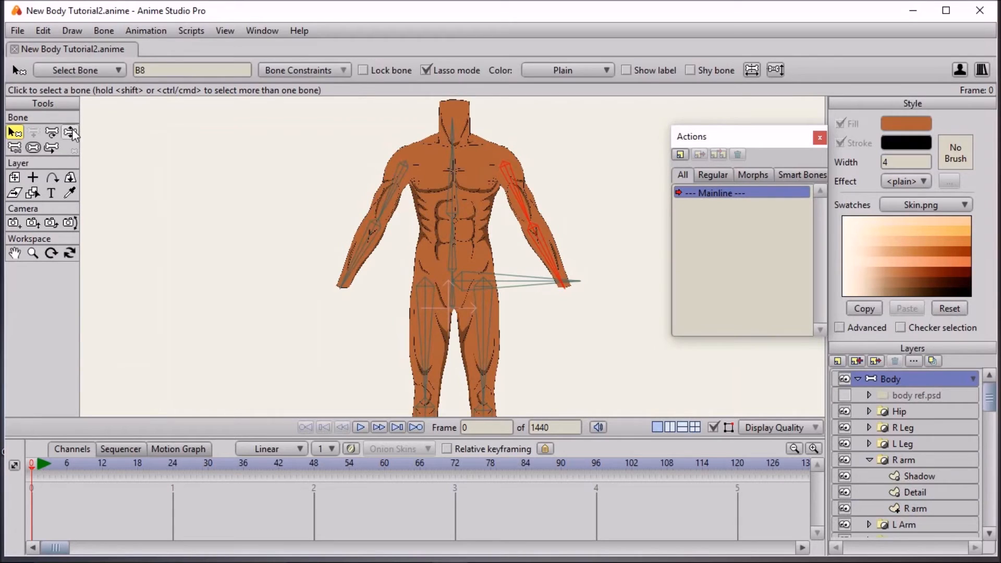
pyautogui.click(70, 132)
pyautogui.scroll(2, 359, 169)
pyautogui.moveTo(300, 188); pyautogui.dragTo(317, 430)
pyautogui.click(15, 132)
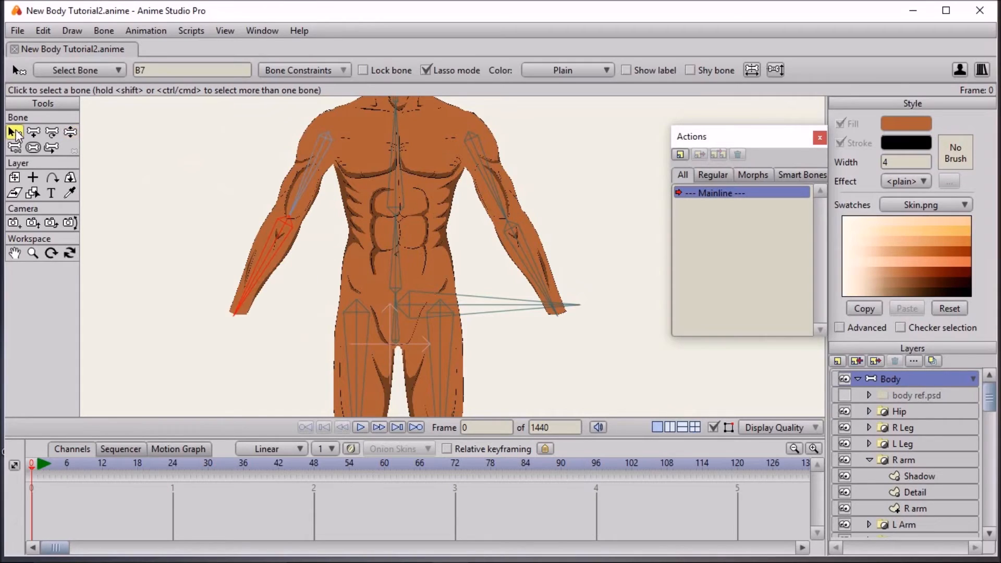
# Restrict the flexi-binding of the R arm group's Detail layer to upper arm bone B8 and its forearm bone
pyautogui.scroll(-3, 892, 474)
pyautogui.click(915, 449)
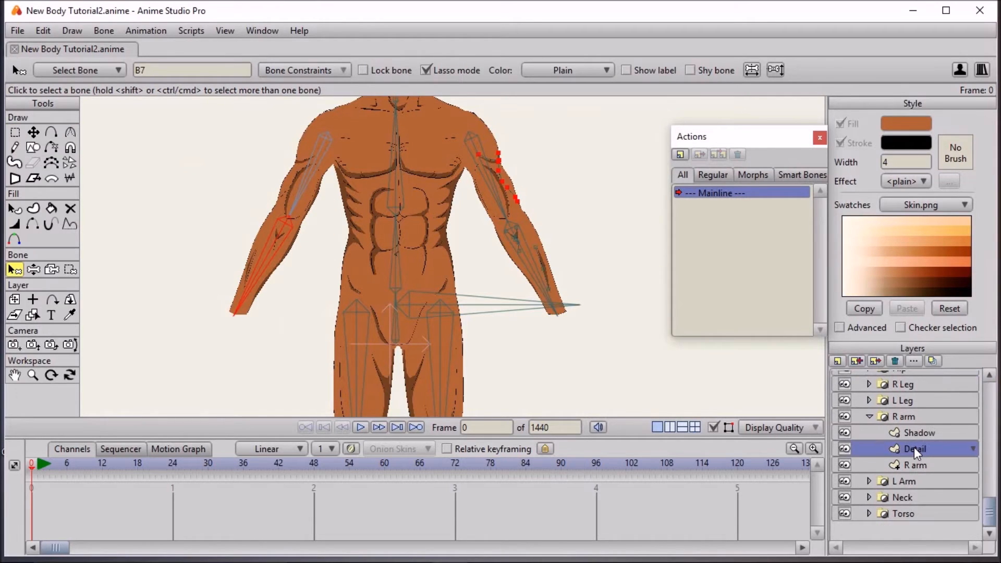
pyautogui.click(14, 132)
pyautogui.moveTo(512, 156)
pyautogui.mouseDown()
pyautogui.moveTo(450, 179)
pyautogui.moveTo(433, 221)
pyautogui.mouseUp()
pyautogui.click(14, 269)
pyautogui.click(482, 190)
pyautogui.keyDown('shift'); pyautogui.click(518, 266); pyautogui.keyUp('shift')
pyautogui.click(99, 31)
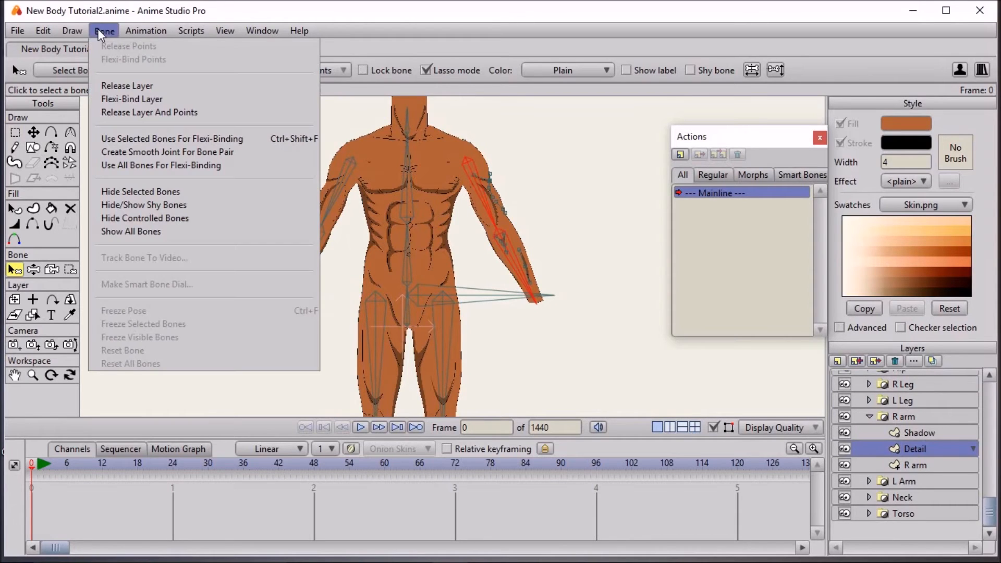
pyautogui.click(127, 140)
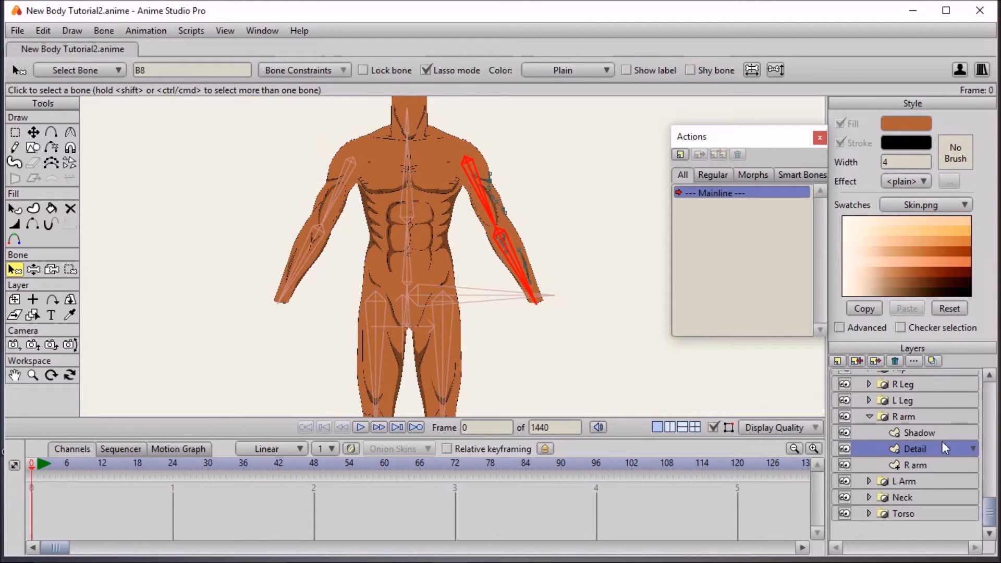
# Use the same two selected arm bones for flexi-binding the R arm group's Shadow layer
pyautogui.click(937, 438)
pyautogui.click(77, 31)
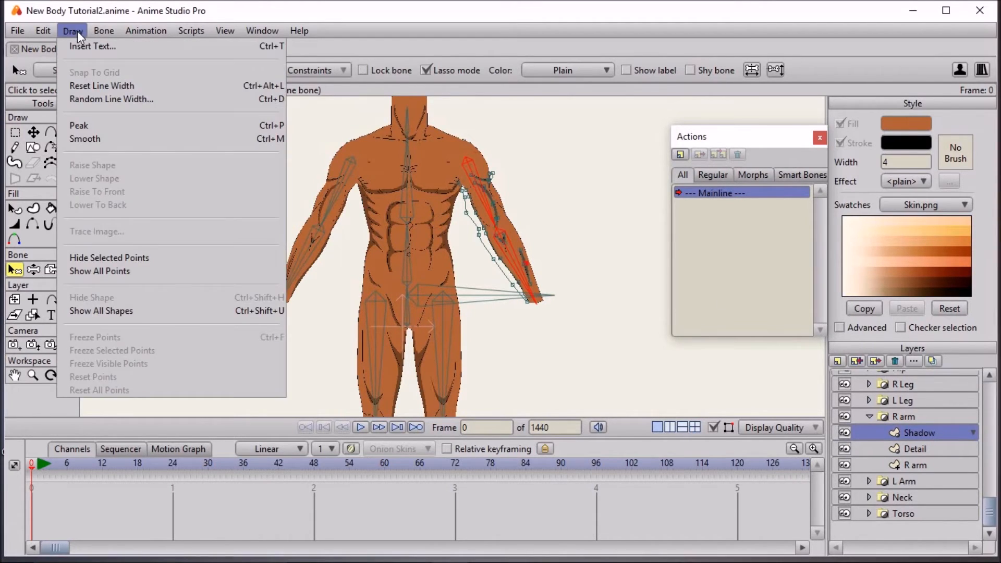
pyautogui.moveTo(104, 33)
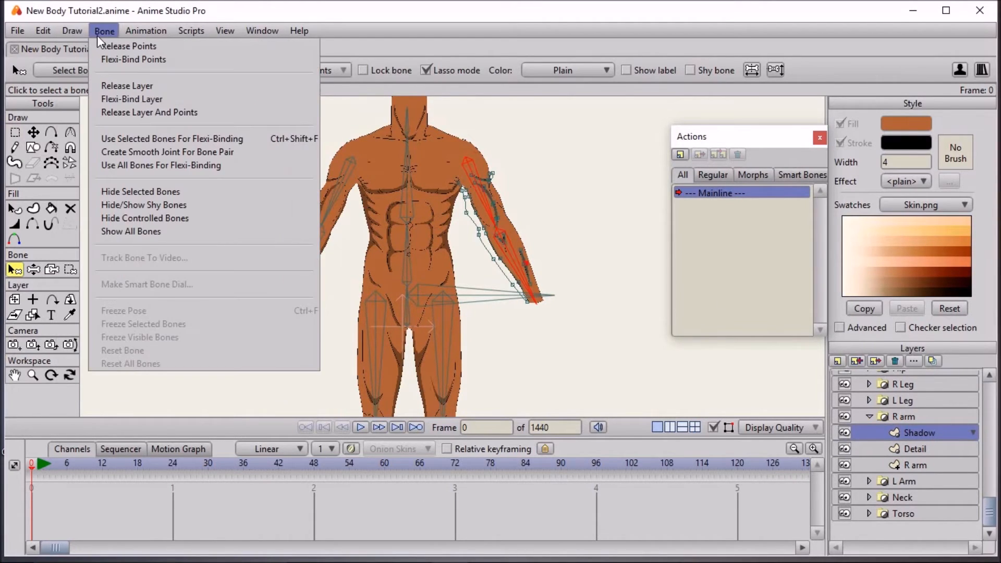
pyautogui.click(170, 139)
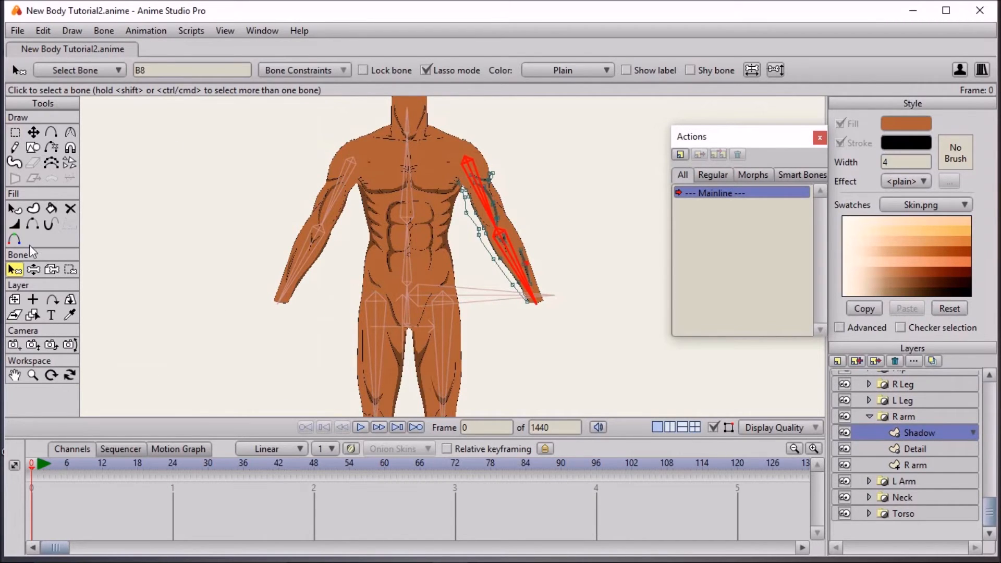
# Restrict the flexi-binding of the L Arm group's Detail layer to upper arm bone B6 and its forearm bone
pyautogui.click(344, 189)
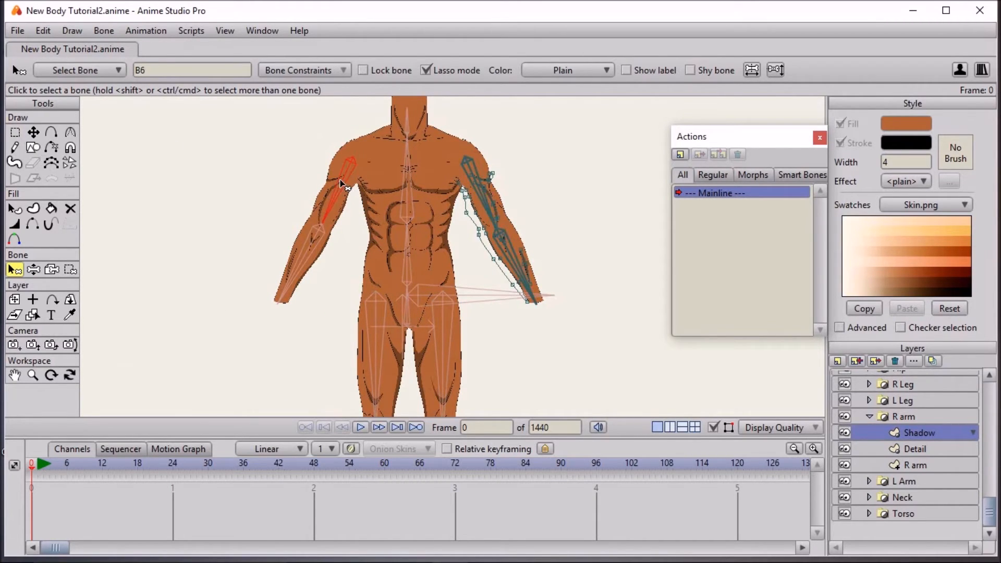
pyautogui.keyDown('shift'); pyautogui.click(312, 249); pyautogui.keyUp('shift')
pyautogui.click(870, 417)
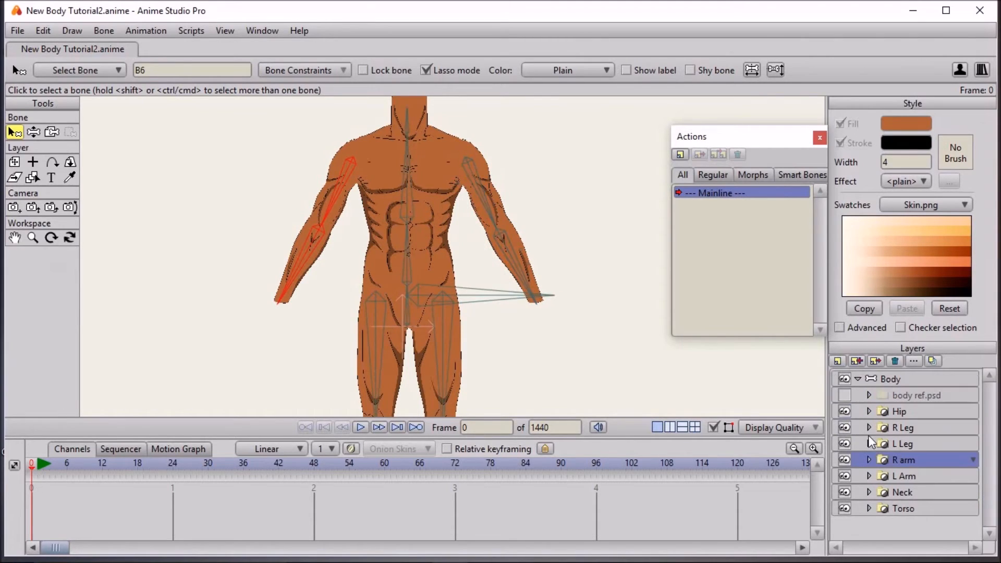
pyautogui.click(869, 475)
pyautogui.click(913, 509)
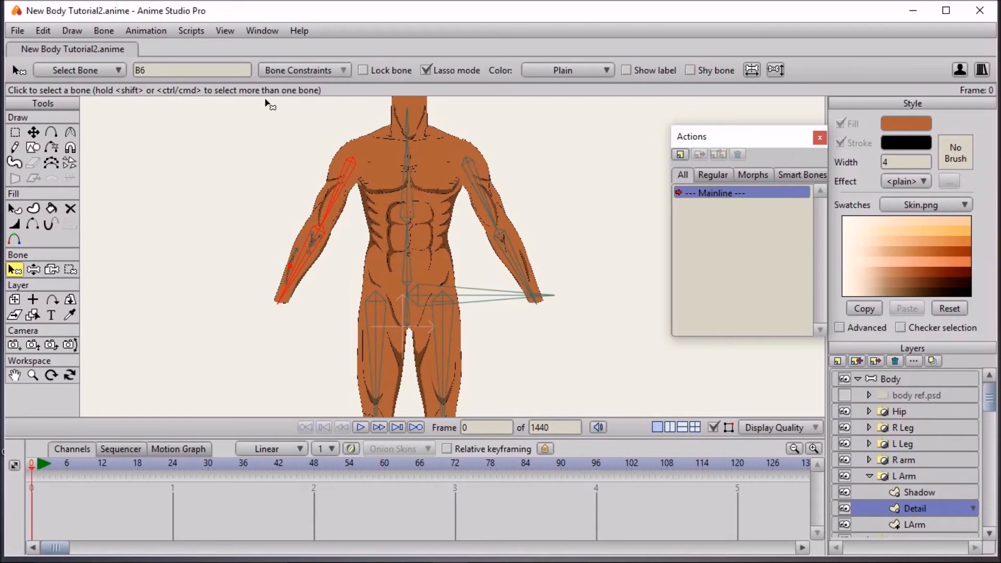
pyautogui.click(106, 30)
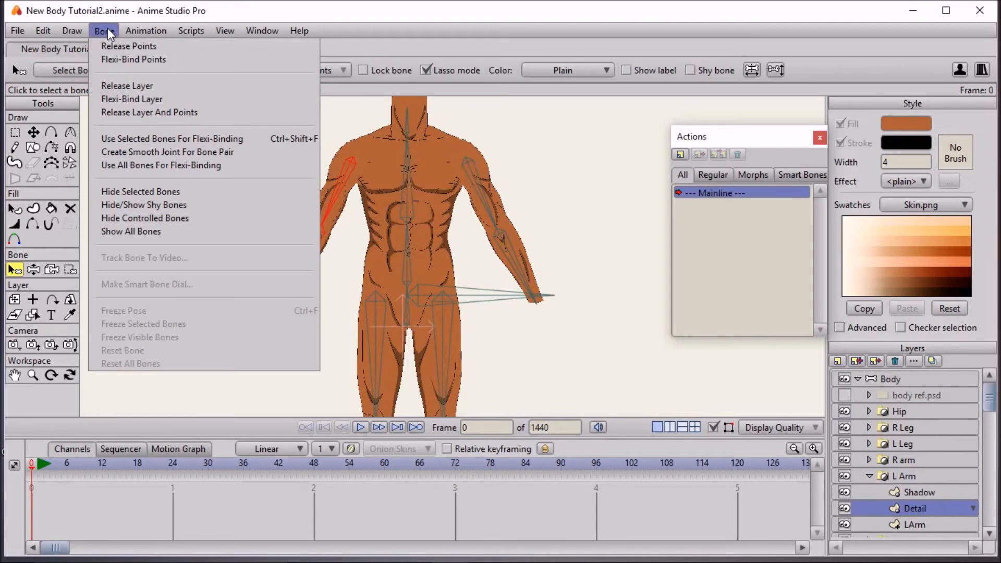
pyautogui.click(129, 141)
# Use the same two selected arm bones for flexi-binding the L Arm group's Shadow layer
pyautogui.click(902, 493)
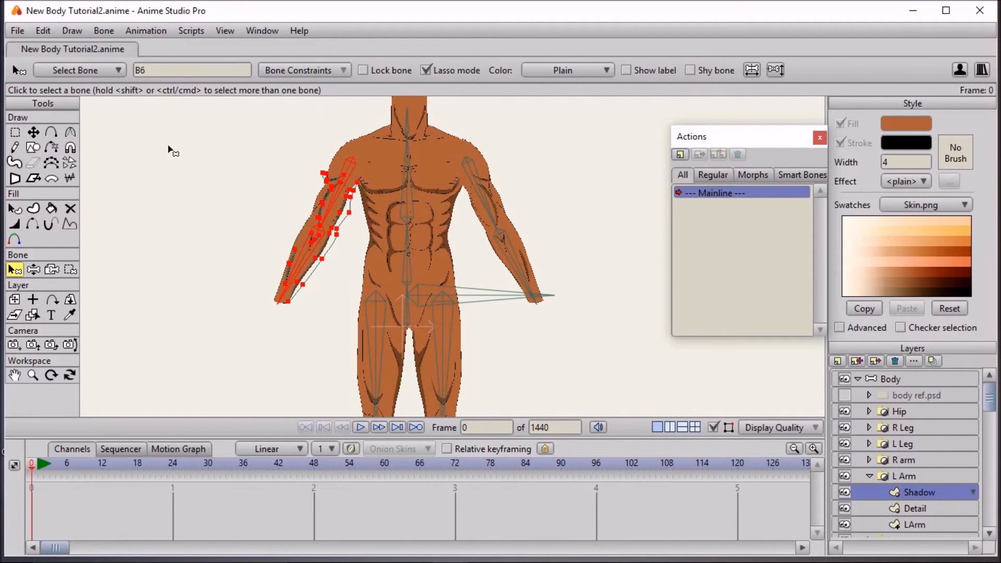
pyautogui.click(108, 30)
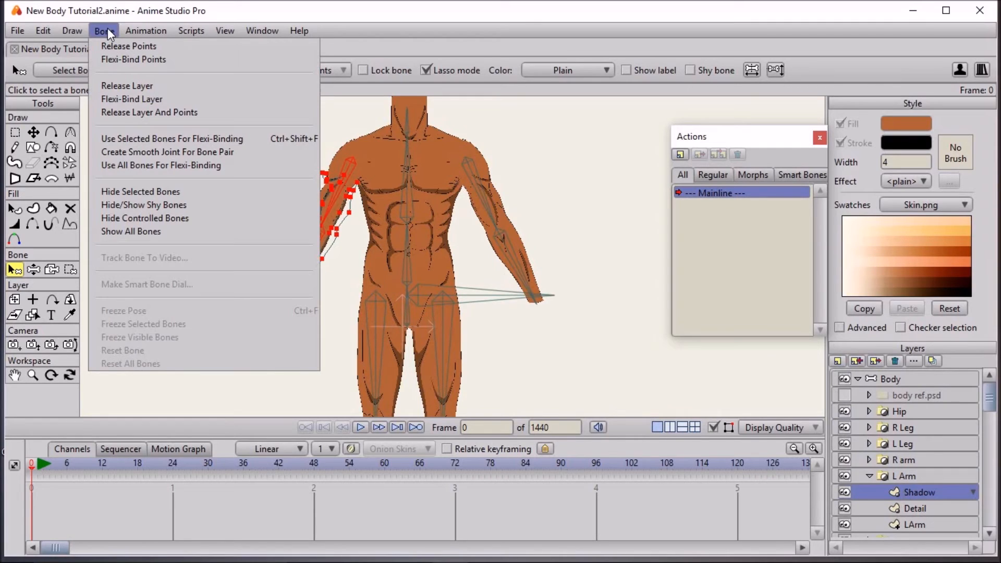
pyautogui.click(199, 139)
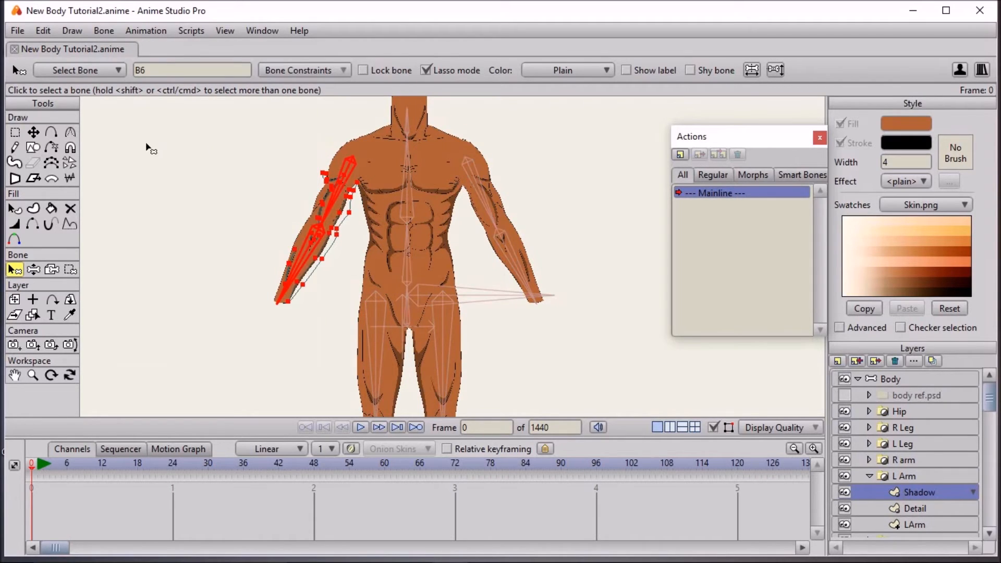
# Test how the L Arm layers deform by manipulating the arm bones on the Body layer, and expand the R arm group
pyautogui.click(33, 270)
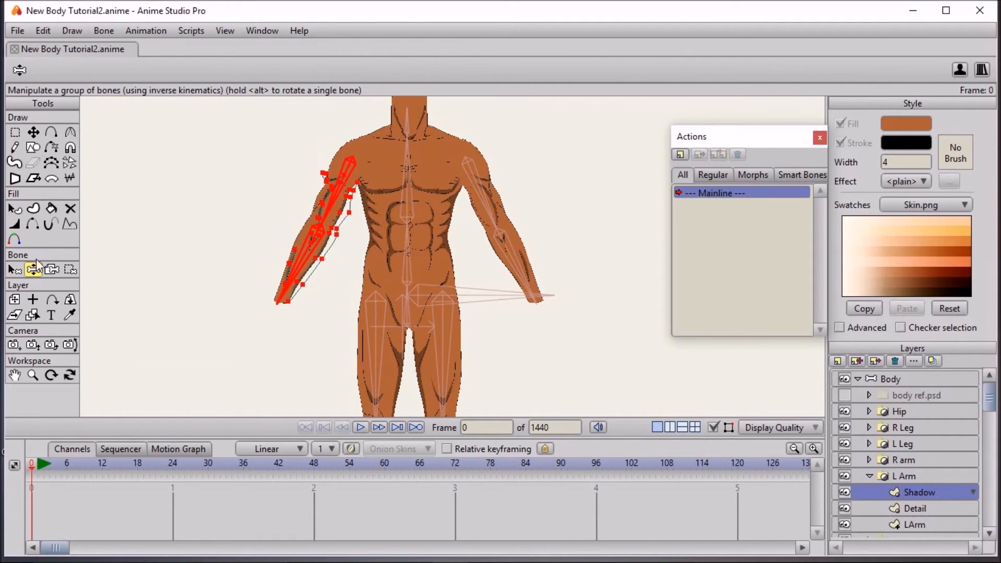
pyautogui.click(907, 379)
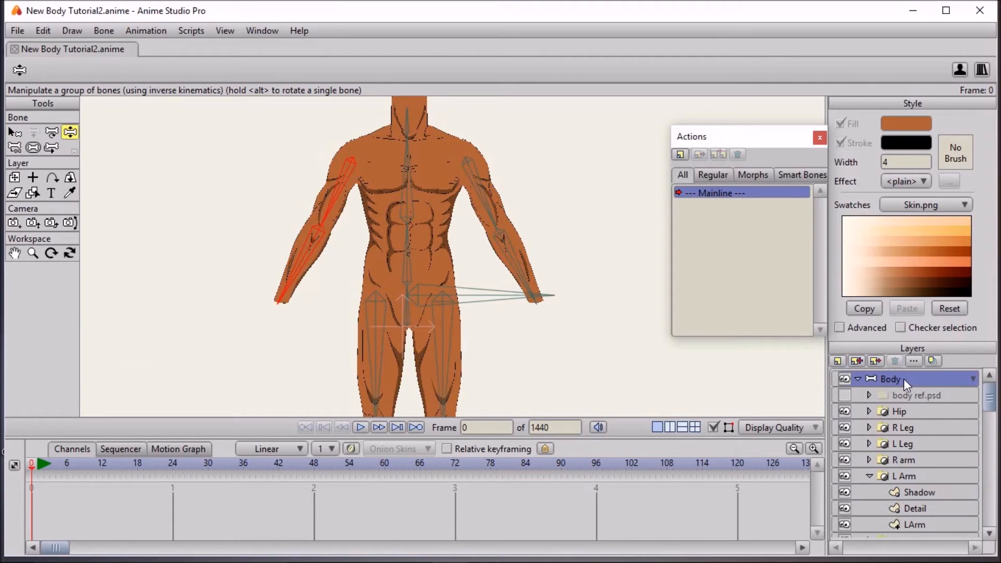
pyautogui.moveTo(330, 202); pyautogui.dragTo(305, 369)
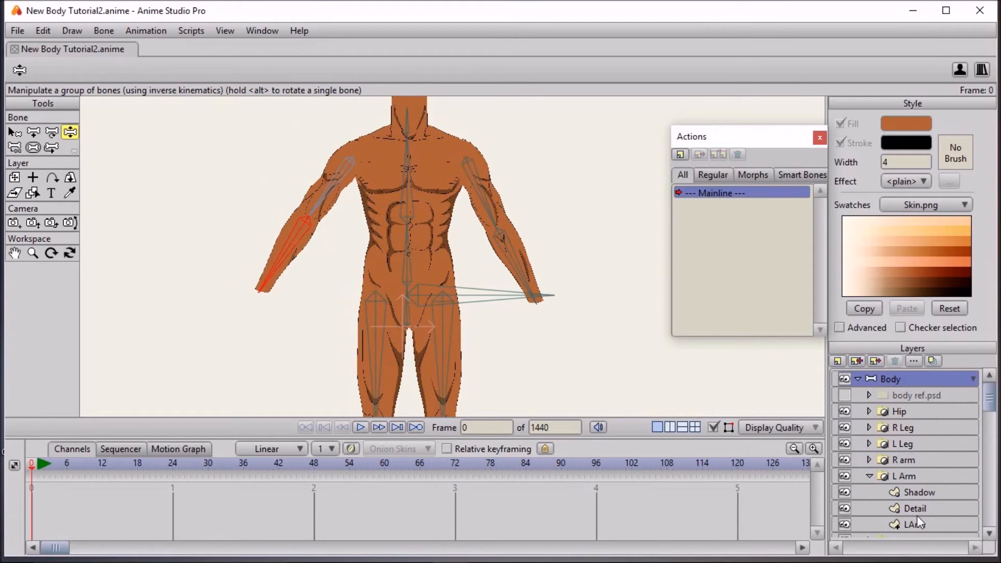
pyautogui.click(877, 461)
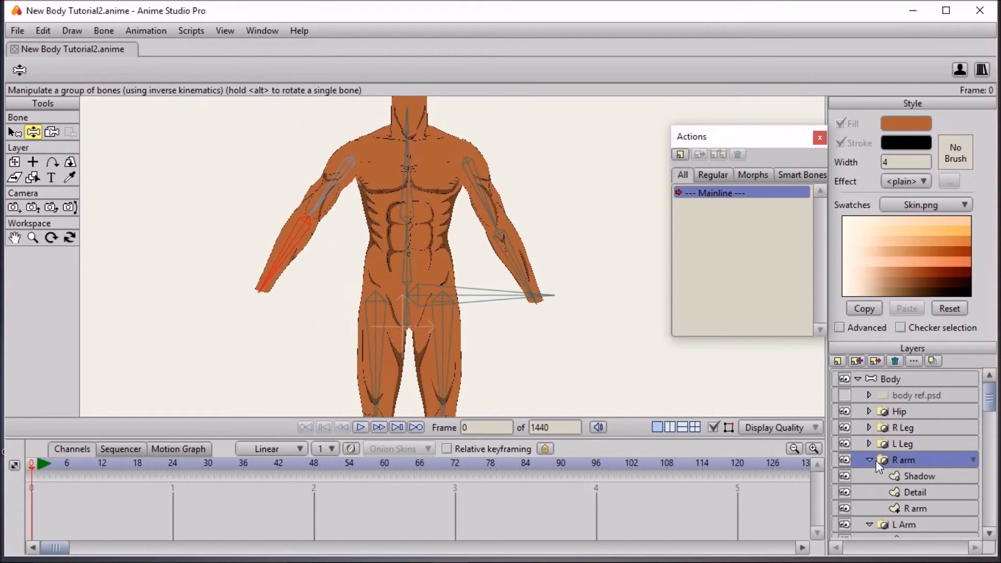
# Review the bone influences of the R arm group's Detail and Shadow layers and collapse the group
pyautogui.click(916, 493)
pyautogui.click(910, 478)
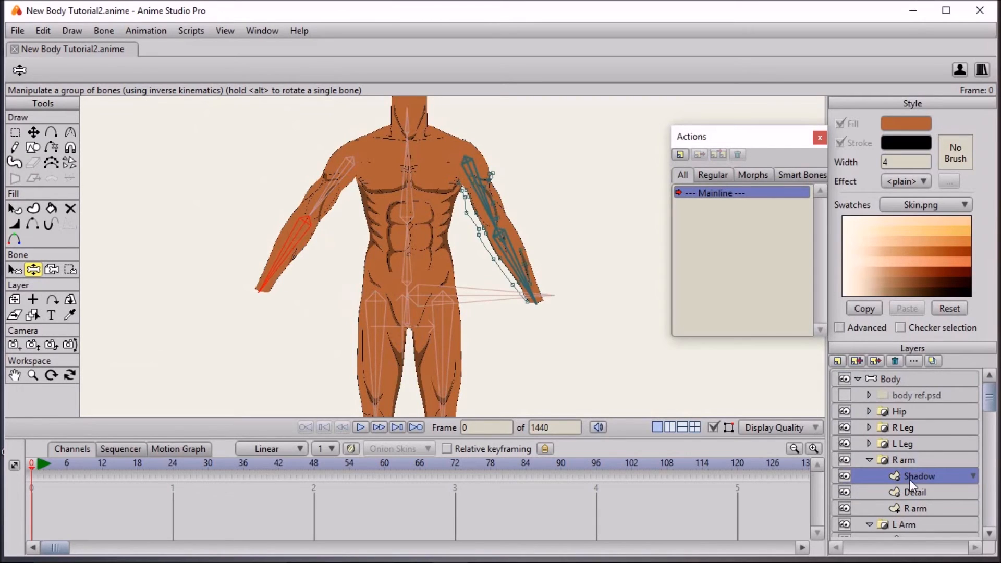
pyautogui.click(901, 493)
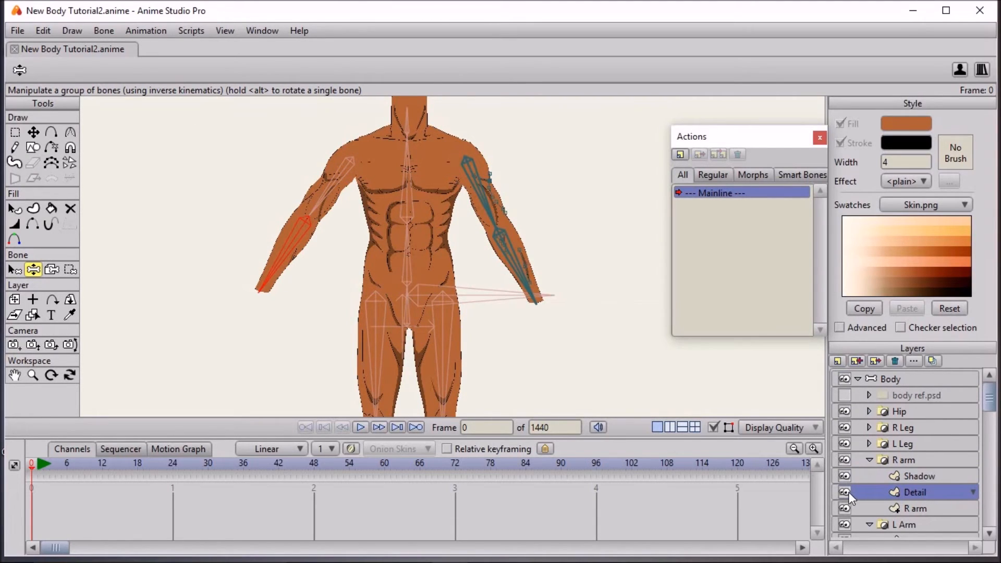
pyautogui.click(869, 460)
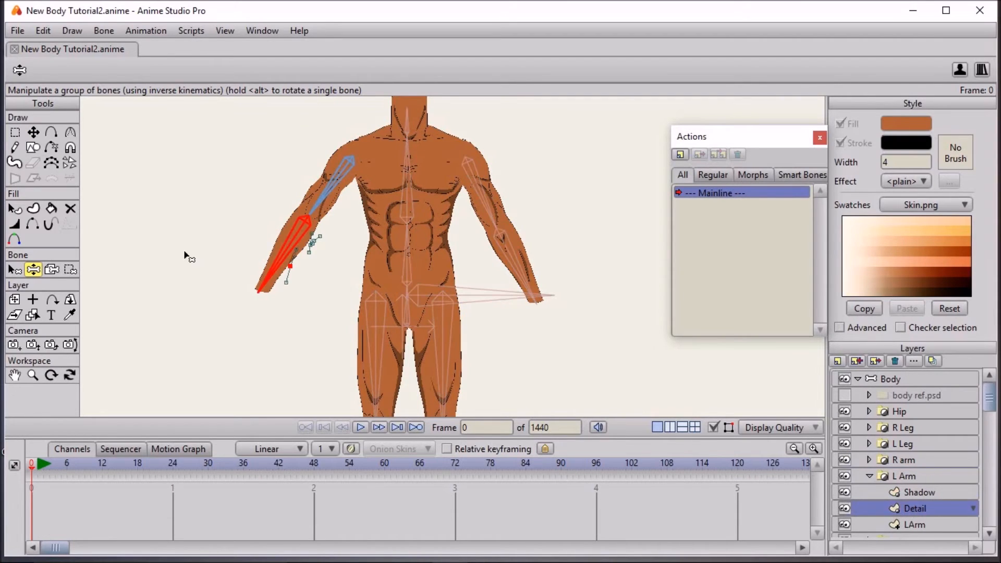
# Reapply flexi-binding of the L Arm group's Detail layer using only upper arm bone B6 and its forearm bone
pyautogui.press('g')
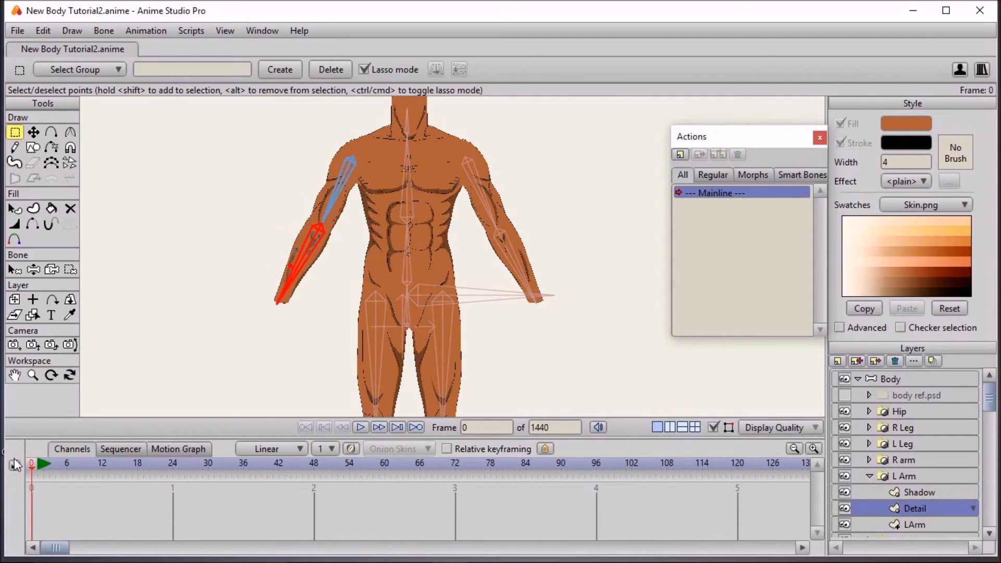
pyautogui.scroll(3, 206, 257)
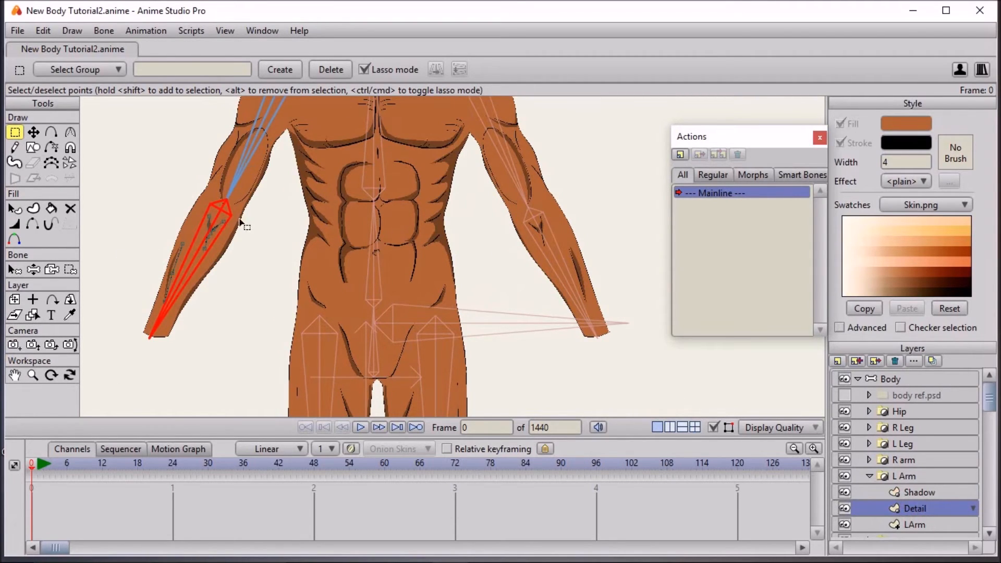
pyautogui.press('b')
pyautogui.click(244, 177)
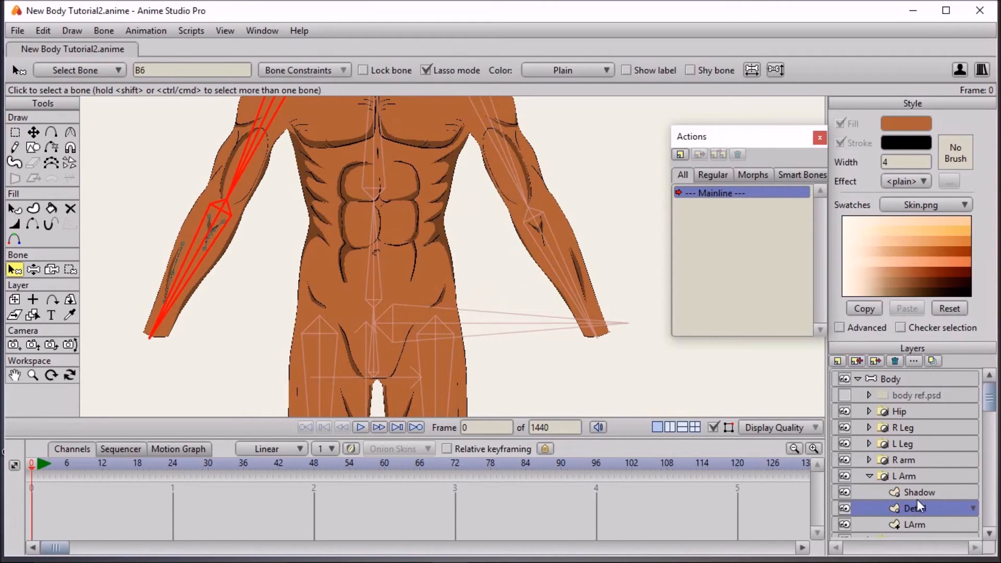
pyautogui.scroll(-3, 223, 240)
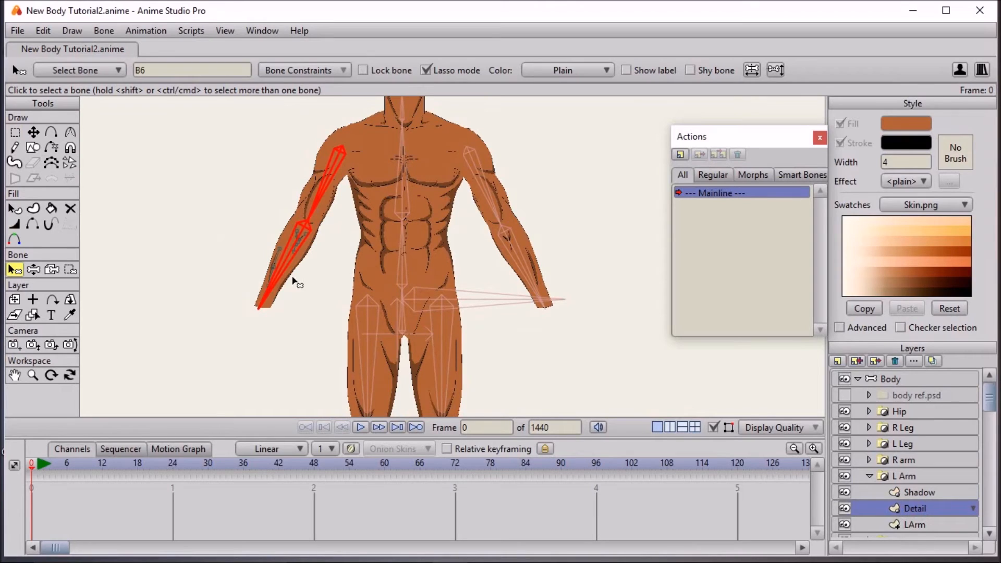
pyautogui.scroll(2, 404, 258)
pyautogui.click(145, 31)
pyautogui.moveTo(89, 30)
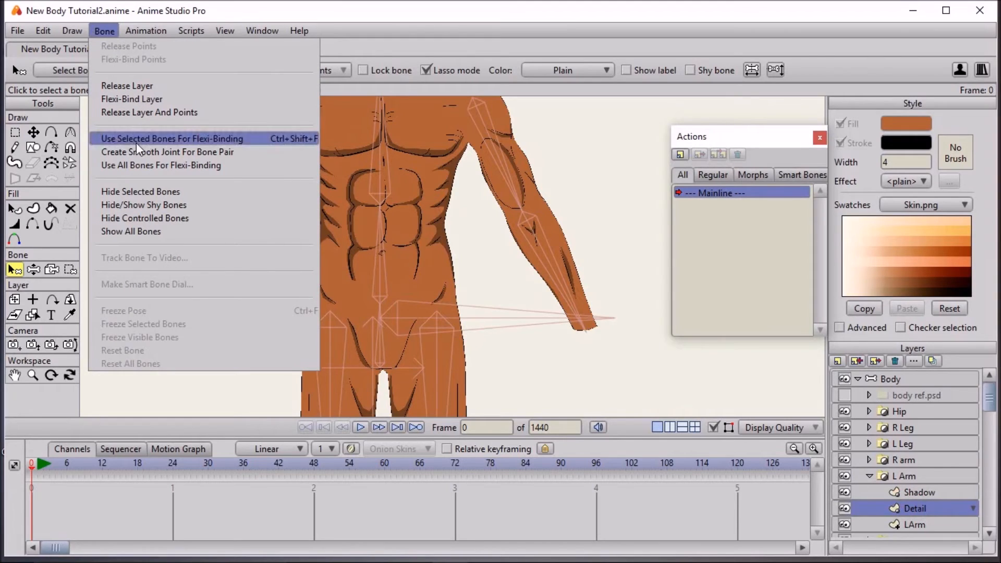
pyautogui.click(170, 402)
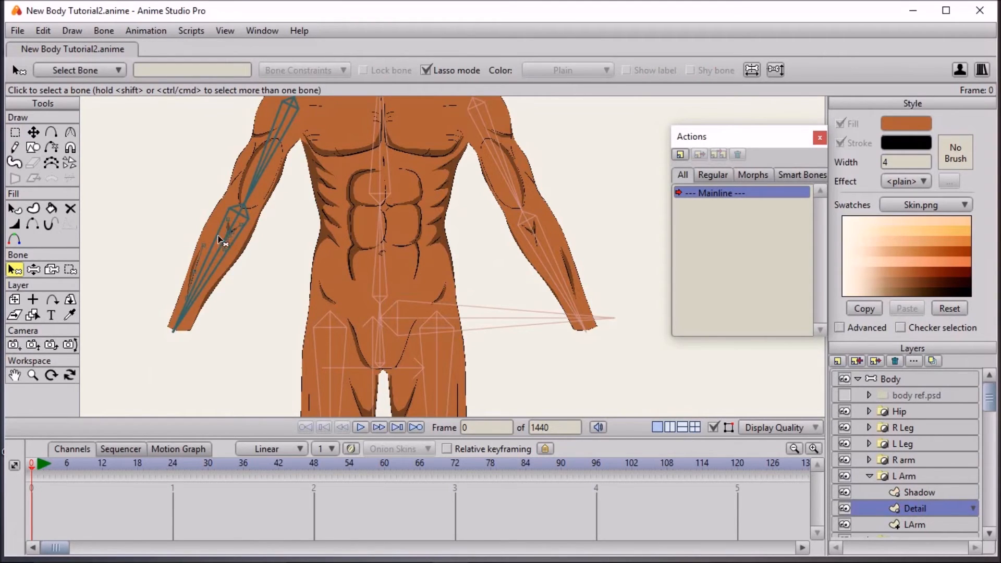
pyautogui.click(269, 173)
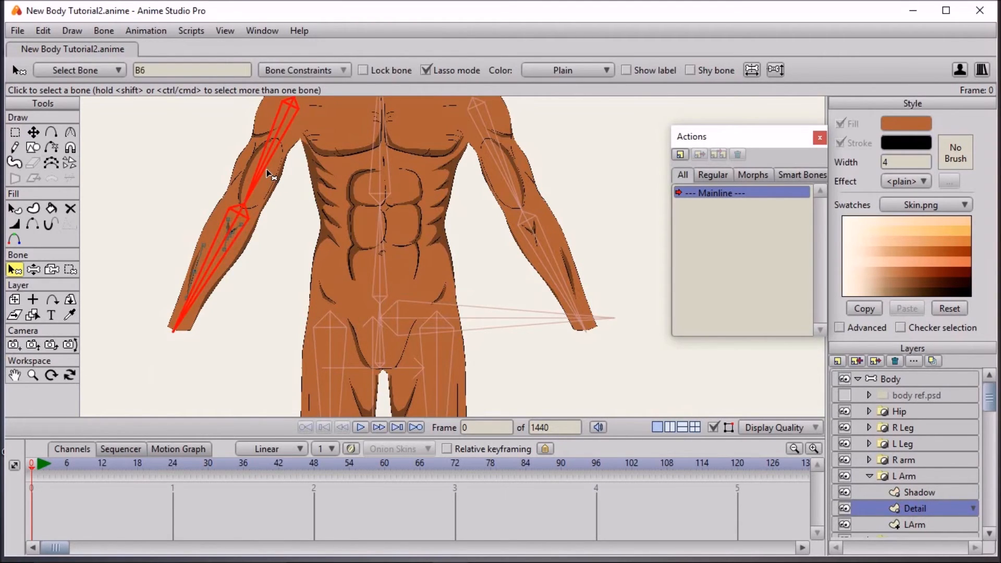
pyautogui.click(105, 30)
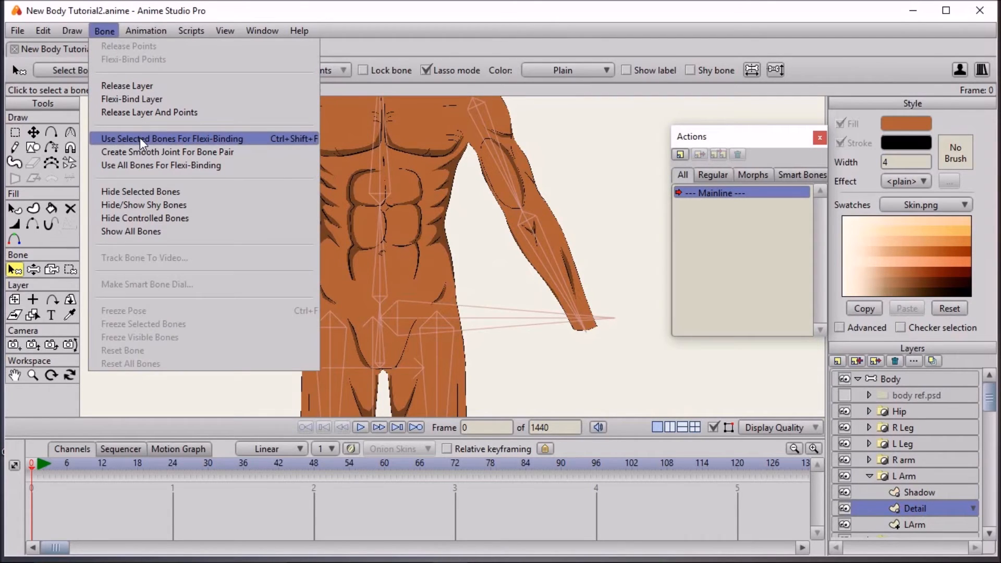
pyautogui.click(187, 140)
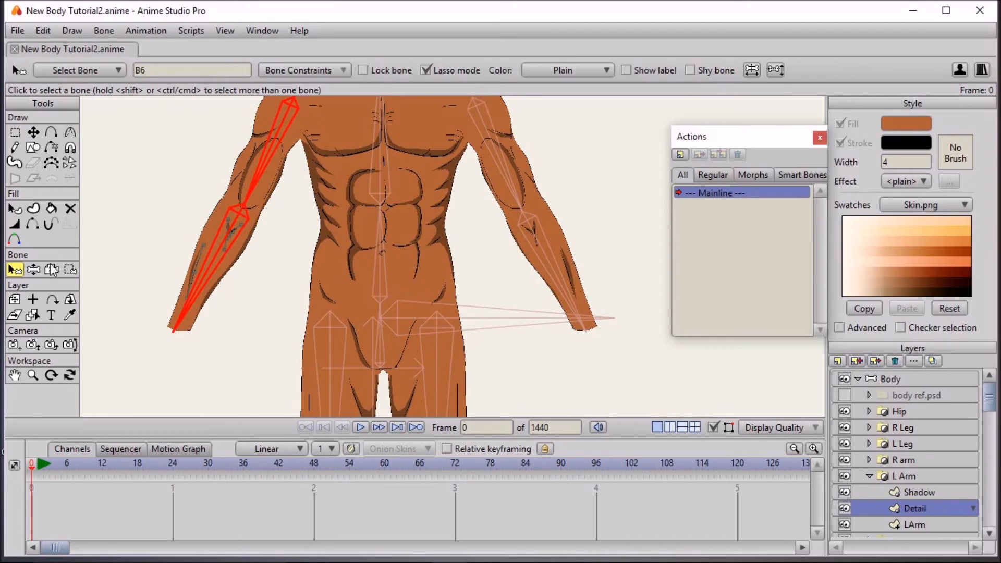
# Test the arm's deformation by manipulating upper arm bone B6, and compare the bindings of the LArm and Detail layers
pyautogui.click(32, 270)
pyautogui.moveTo(254, 176); pyautogui.dragTo(247, 199)
pyautogui.click(934, 528)
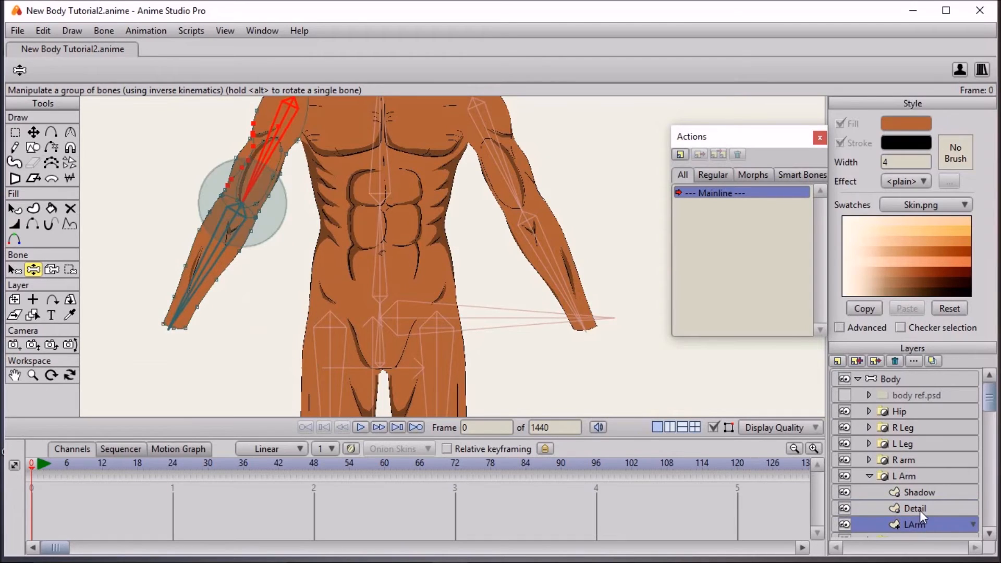
pyautogui.click(918, 507)
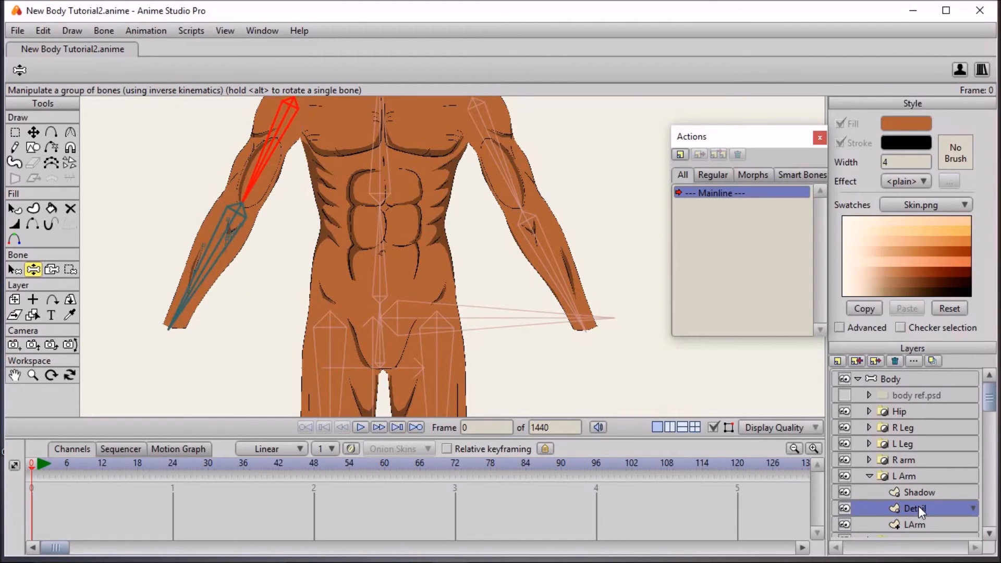
# Release the L Arm group's Detail layer and its points from their bone binding
pyautogui.click(13, 270)
pyautogui.scroll(-1, 299, 183)
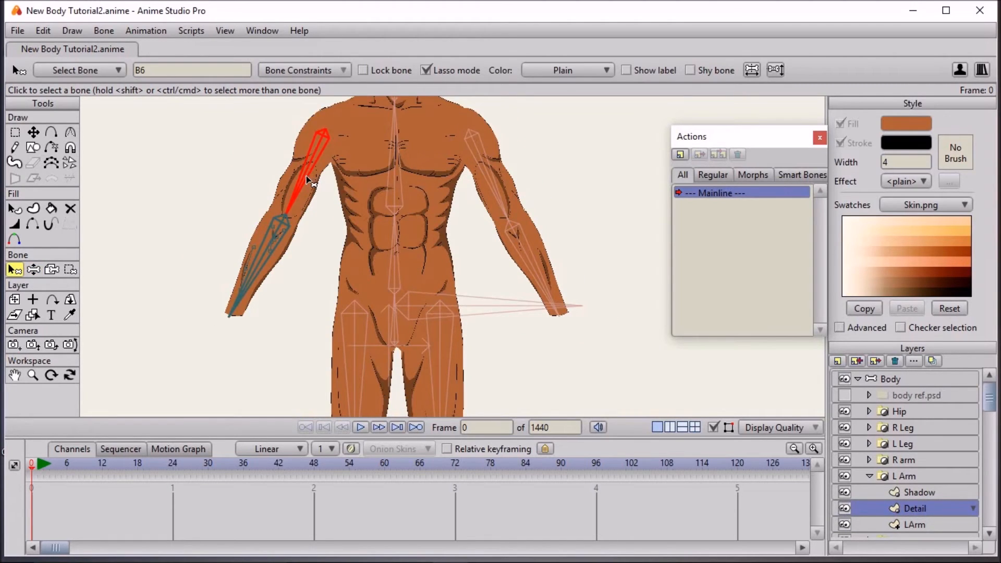
pyautogui.click(71, 269)
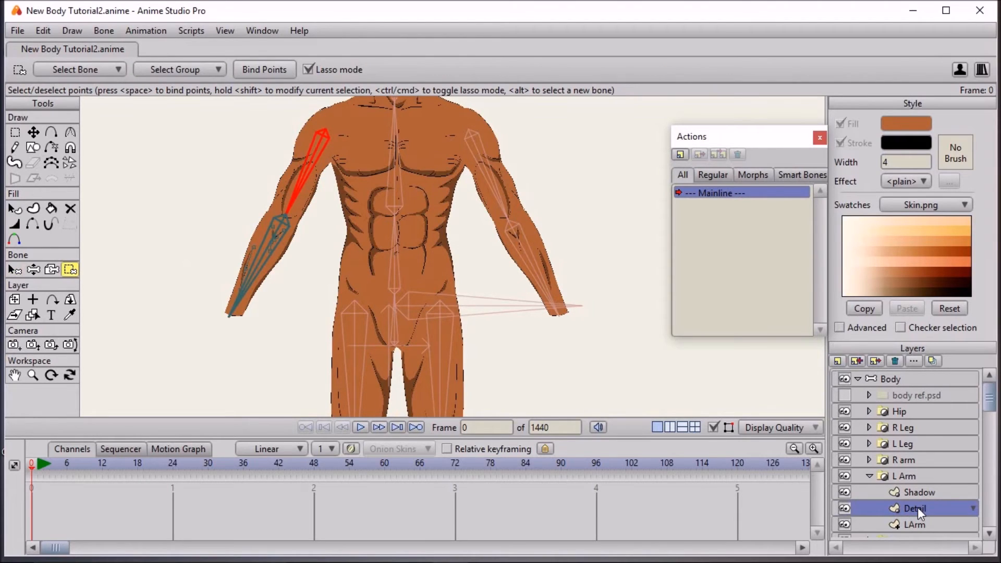
pyautogui.click(104, 31)
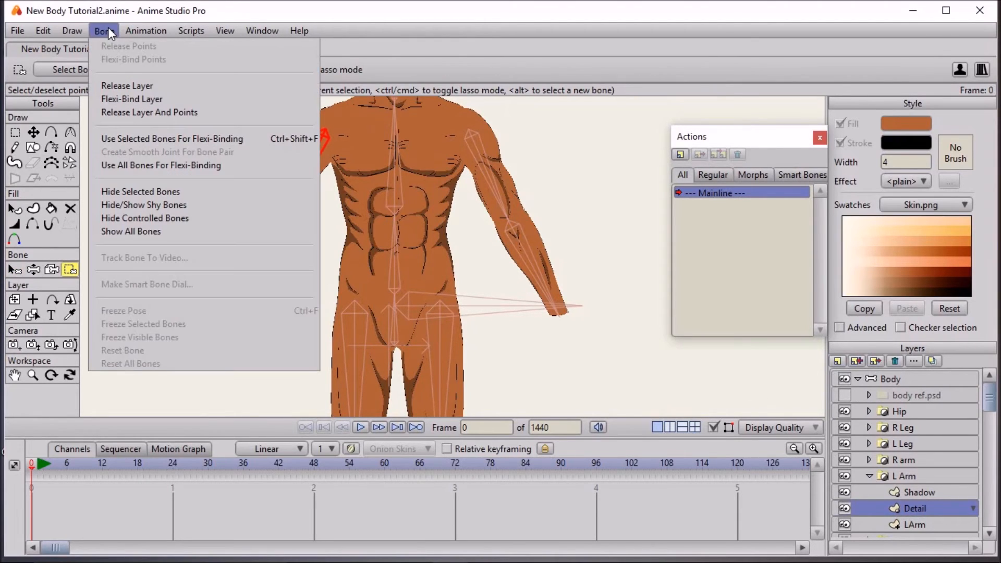
pyautogui.click(108, 112)
pyautogui.click(933, 525)
pyautogui.click(927, 514)
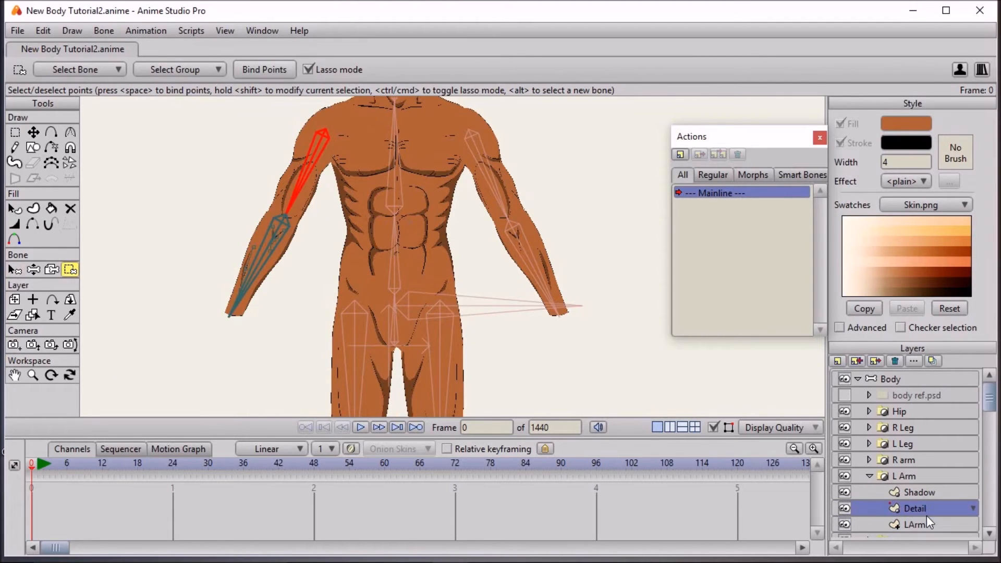
# Check which L Arm group layer holds the upper arm's muscle lines by briefly hiding the Shadow and LArm layers
pyautogui.click(15, 270)
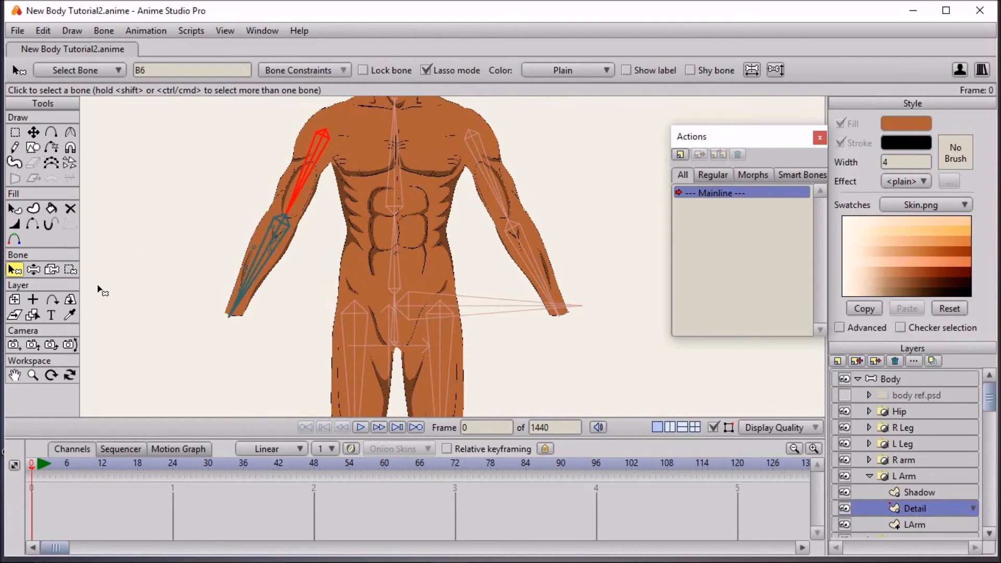
pyautogui.click(70, 269)
pyautogui.scroll(2, 455, 232)
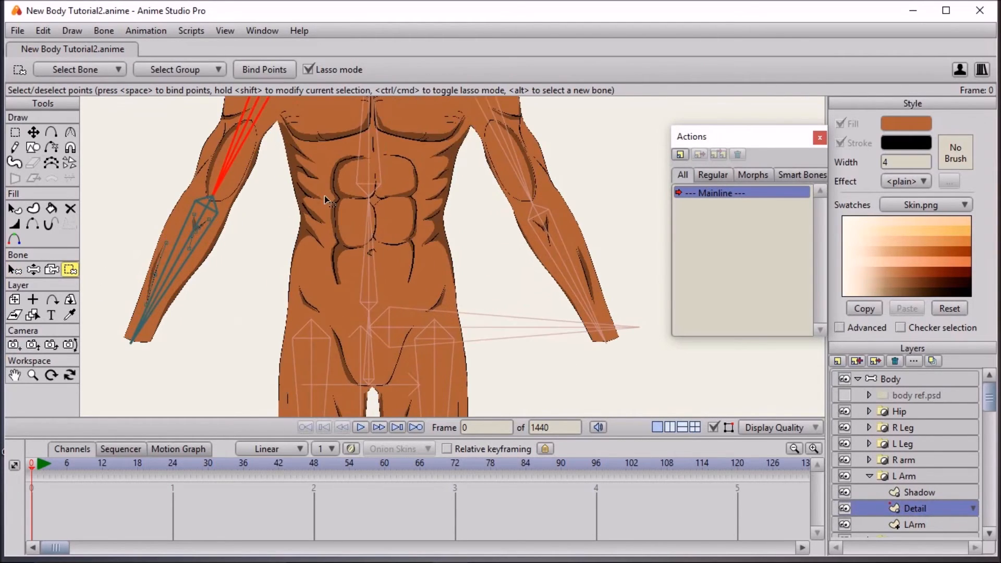
pyautogui.moveTo(324, 195); pyautogui.dragTo(396, 296)
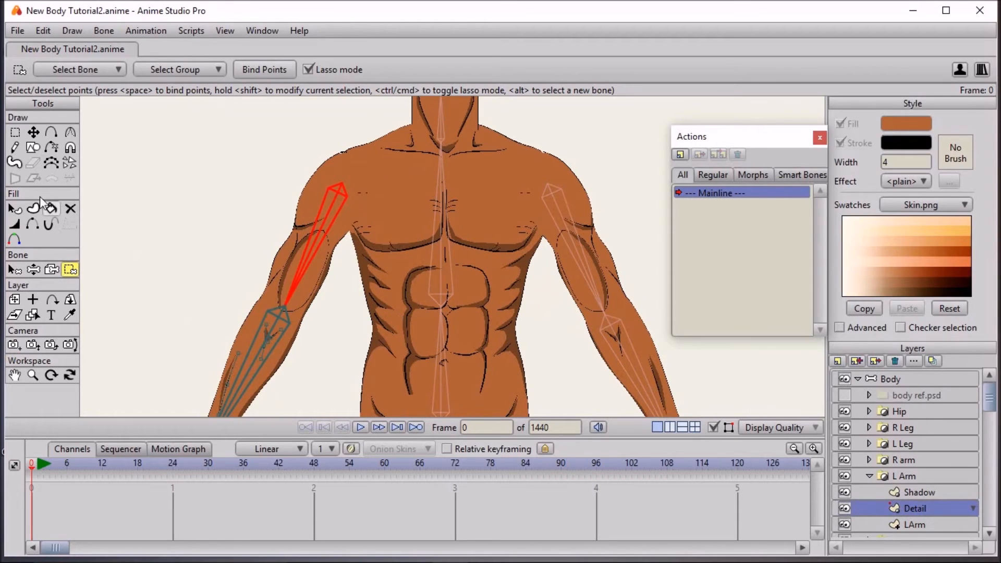
pyautogui.click(34, 134)
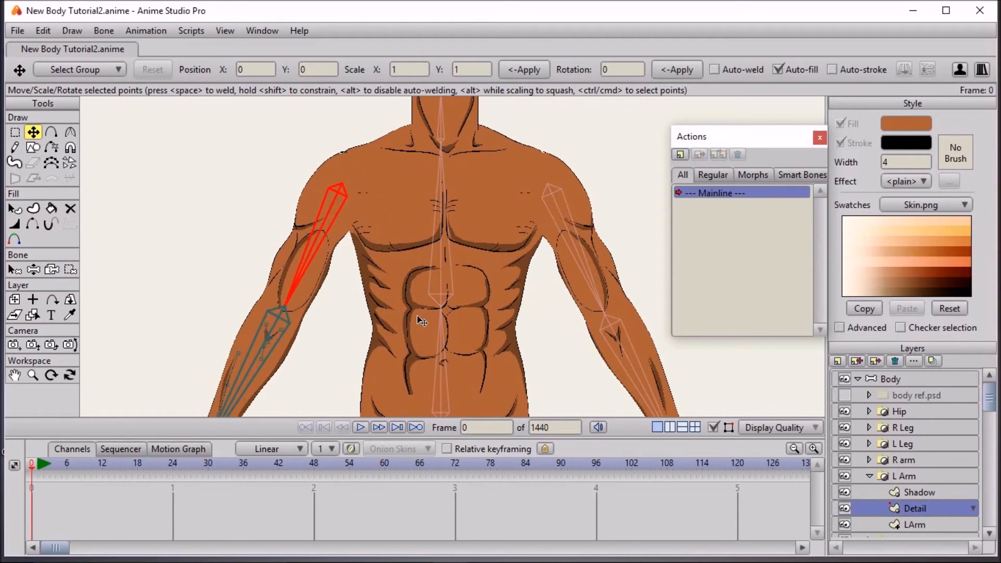
pyautogui.moveTo(417, 316); pyautogui.dragTo(399, 217)
pyautogui.moveTo(337, 182); pyautogui.dragTo(364, 207)
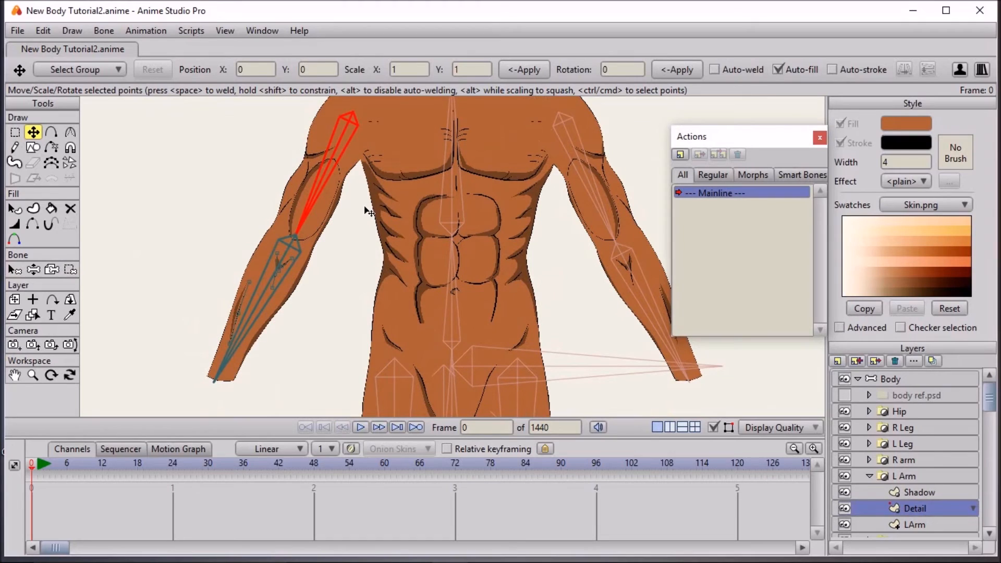
pyautogui.click(845, 490)
pyautogui.click(844, 490)
pyautogui.click(845, 524)
pyautogui.click(845, 524)
# Select the points of the outer upper arm's muscle lines on the LArm layer and cut them
pyautogui.click(881, 527)
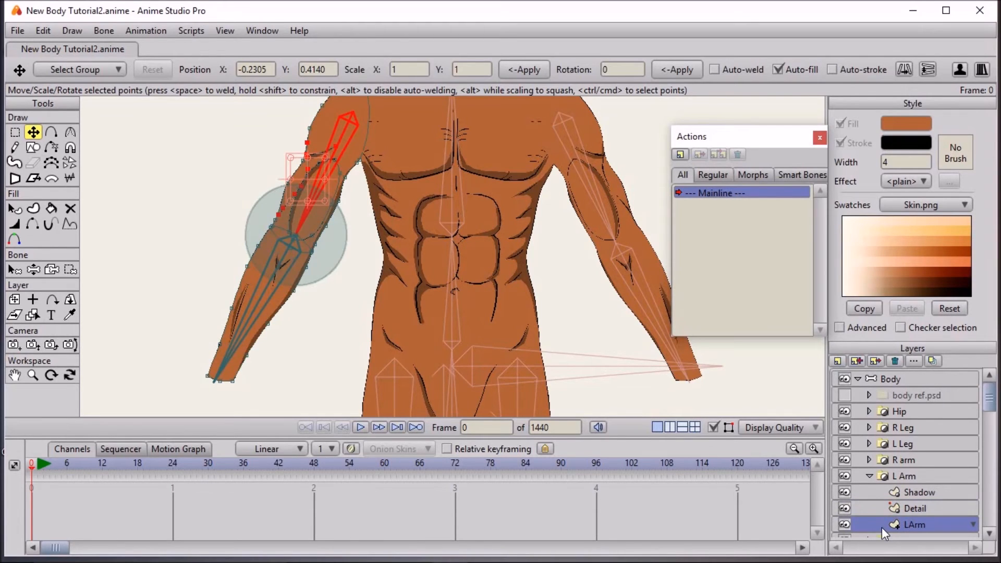
pyautogui.click(15, 132)
pyautogui.scroll(3, 324, 172)
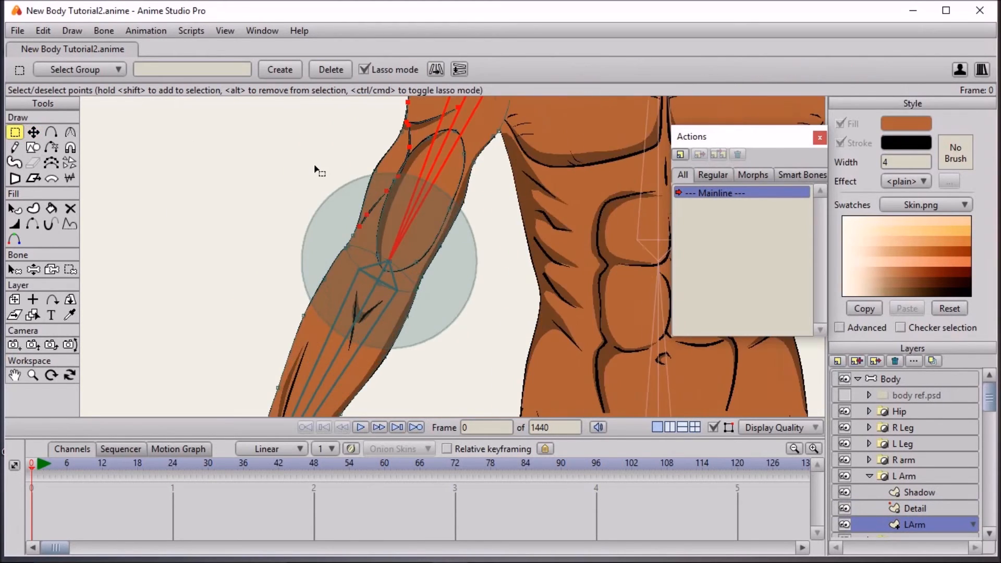
pyautogui.scroll(2, 390, 160)
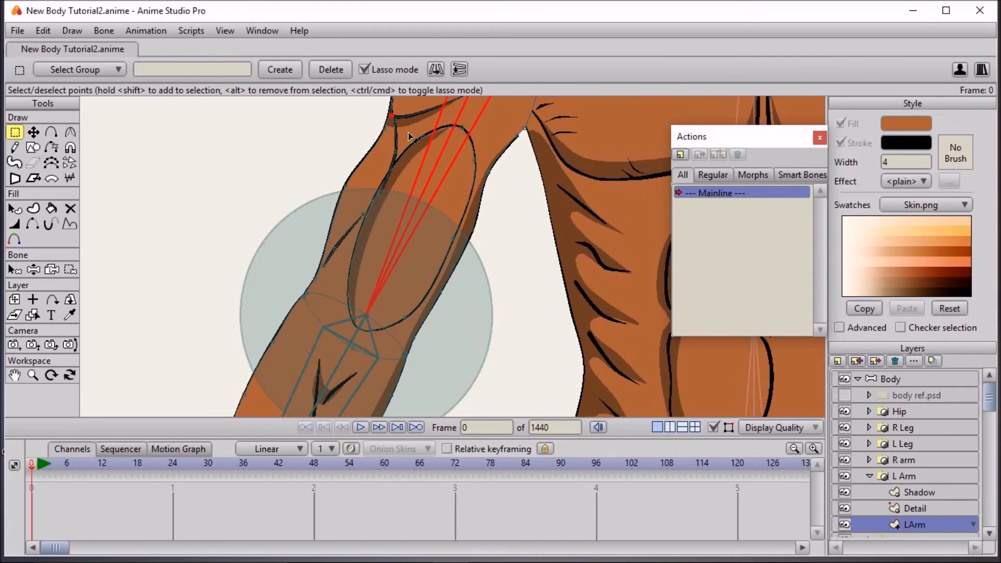
pyautogui.moveTo(250, 152); pyautogui.dragTo(210, 258)
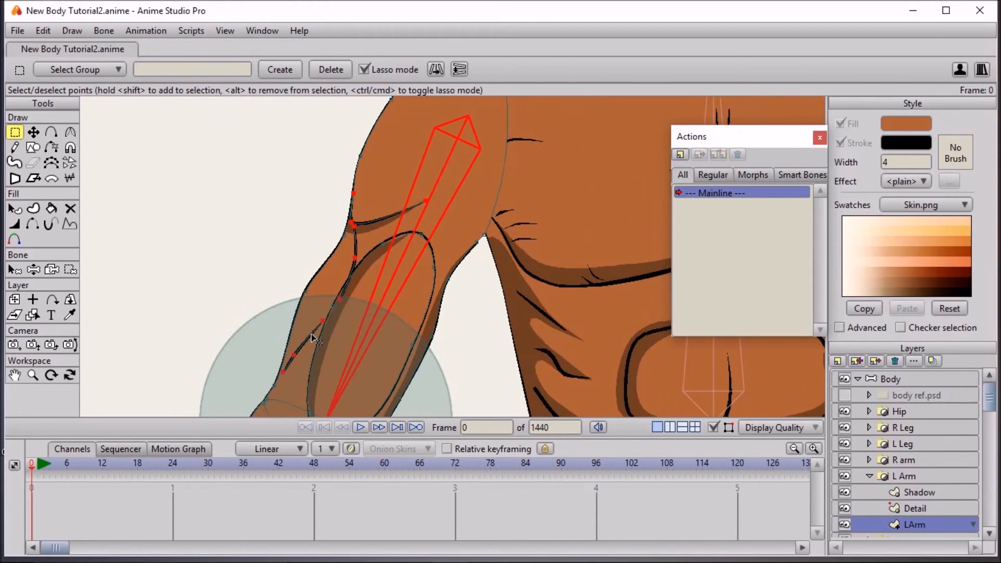
pyautogui.press('Delete')
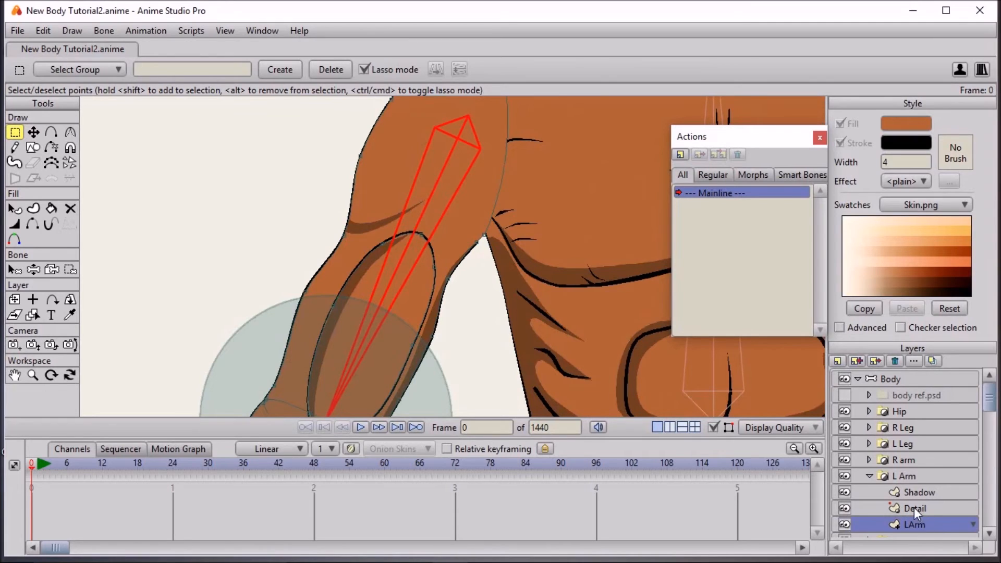
# Paste the cut muscle lines into the L Arm group's Detail layer and compare it with the Shadow layer
pyautogui.click(914, 507)
pyautogui.hotkey('ctrl', 'a')
pyautogui.press('t')
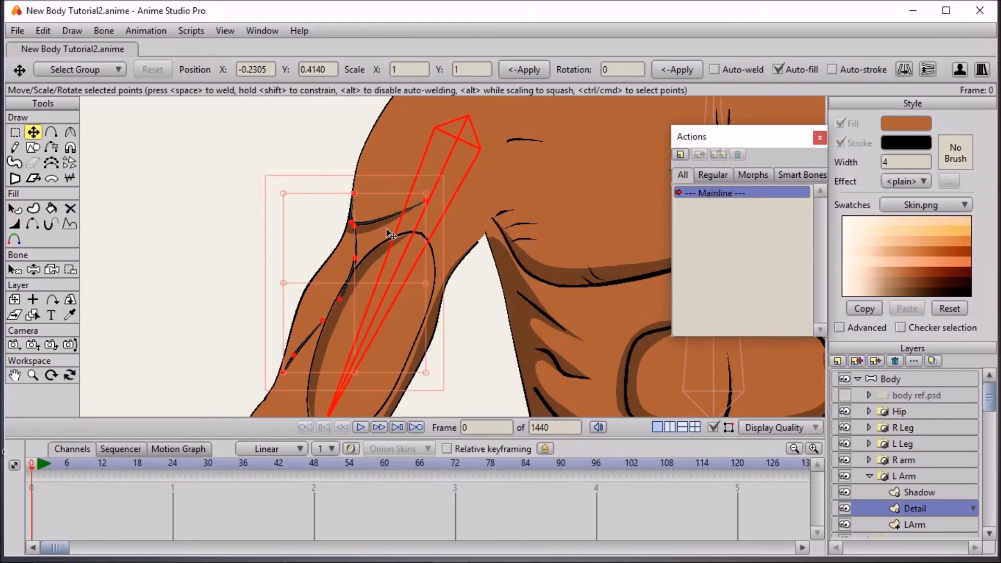
pyautogui.scroll(-3, 264, 245)
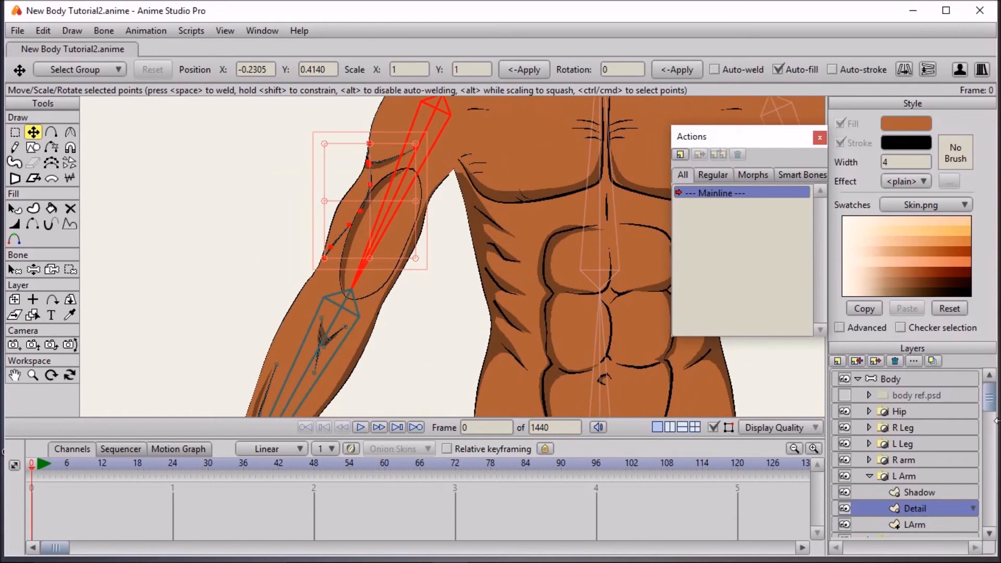
pyautogui.click(904, 495)
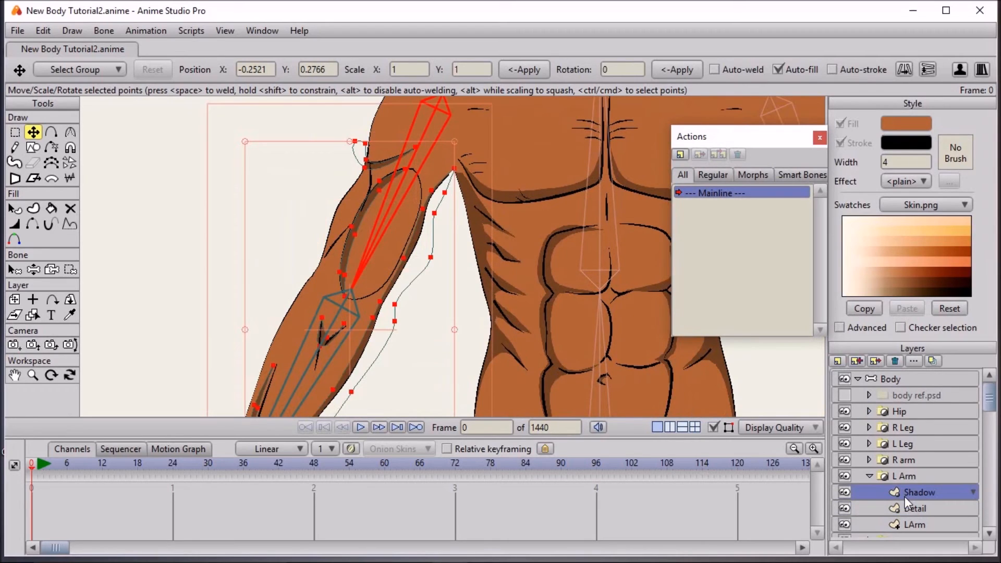
pyautogui.click(909, 508)
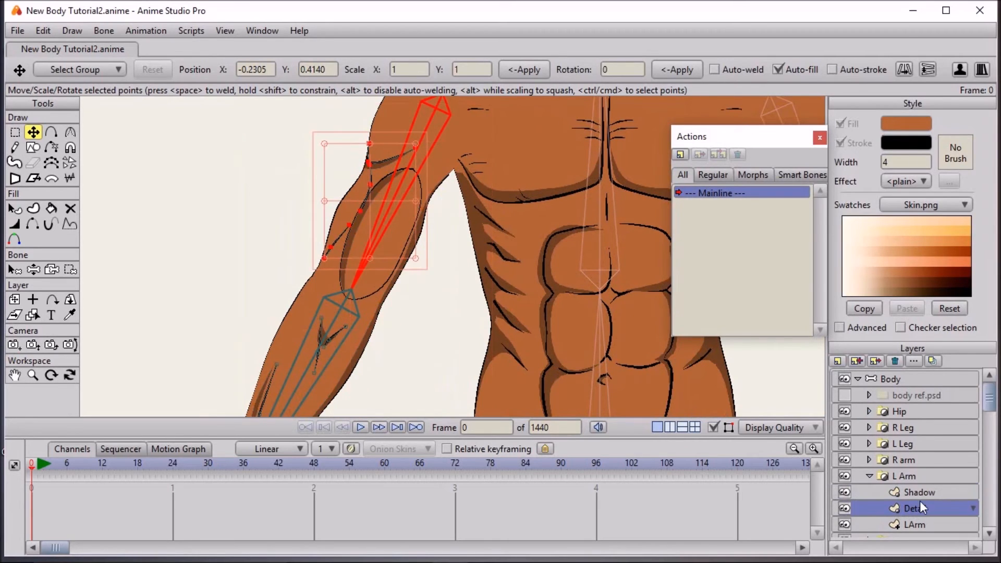
# Bind the pasted upper arm points on the Detail layer to upper arm bone B6
pyautogui.click(70, 269)
pyautogui.scroll(-1, 384, 231)
pyautogui.scroll(1, 384, 232)
pyautogui.moveTo(492, 174)
pyautogui.mouseDown()
pyautogui.moveTo(322, 168)
pyautogui.moveTo(299, 242)
pyautogui.moveTo(366, 315)
pyautogui.moveTo(524, 194)
pyautogui.mouseUp()
pyautogui.moveTo(462, 161); pyautogui.dragTo(463, 163)
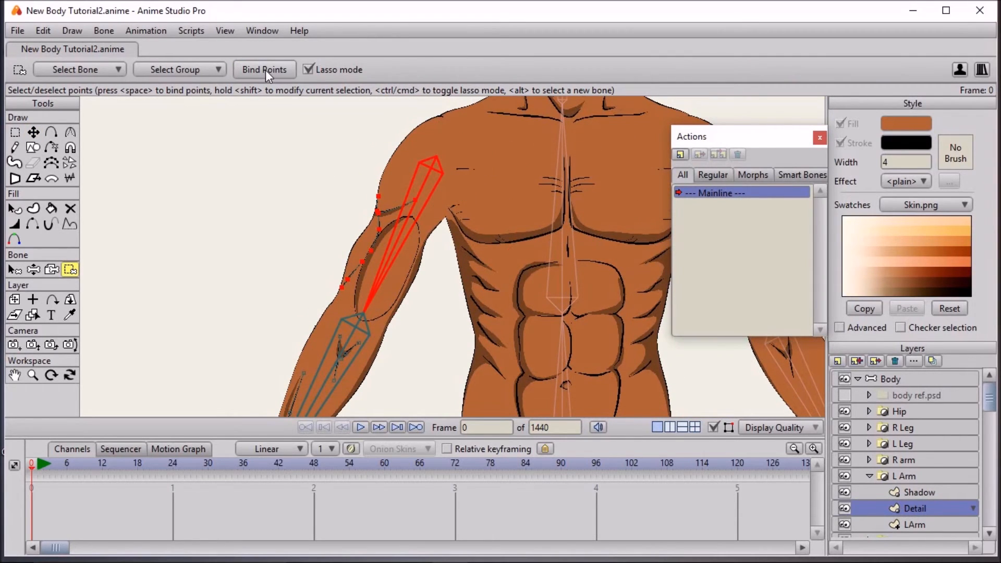
# Bind the forearm detail points on the L Arm group's Detail layer to forearm bone B7
pyautogui.click(15, 269)
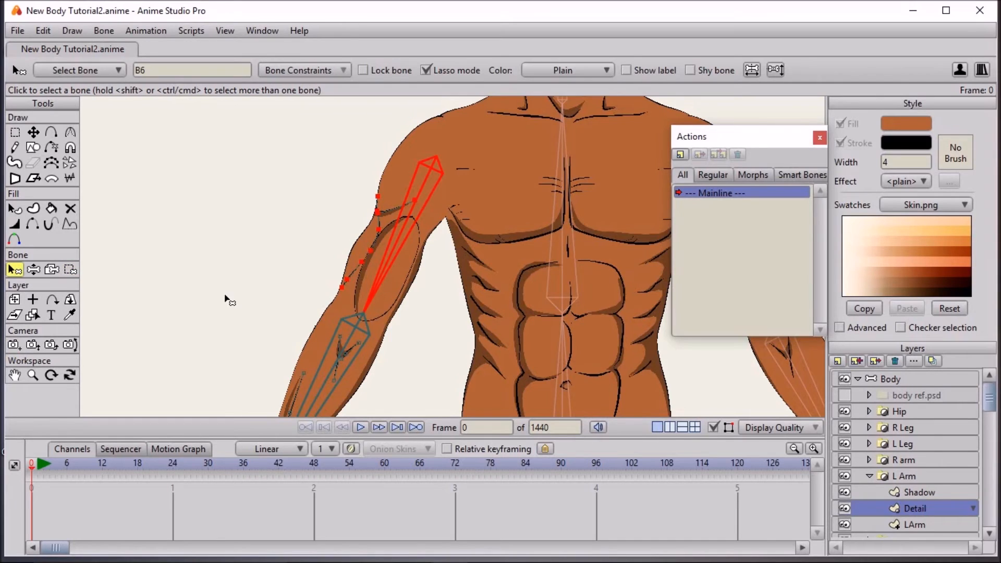
pyautogui.moveTo(321, 341); pyautogui.dragTo(334, 259)
pyautogui.click(348, 289)
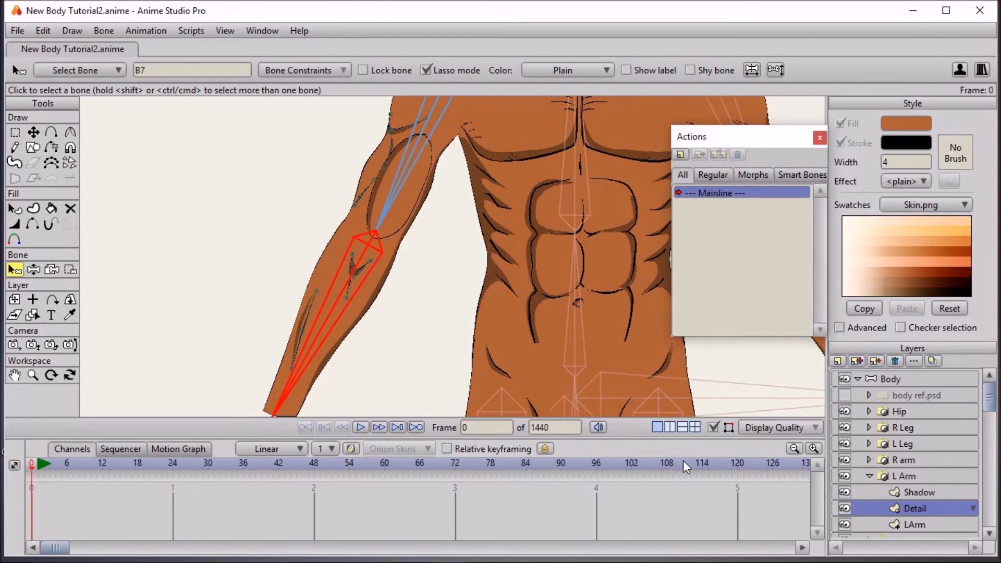
pyautogui.click(69, 270)
pyautogui.moveTo(302, 279); pyautogui.dragTo(300, 228)
pyautogui.moveTo(405, 210)
pyautogui.mouseDown()
pyautogui.moveTo(322, 192)
pyautogui.moveTo(225, 317)
pyautogui.moveTo(287, 422)
pyautogui.moveTo(416, 256)
pyautogui.moveTo(405, 204)
pyautogui.mouseUp()
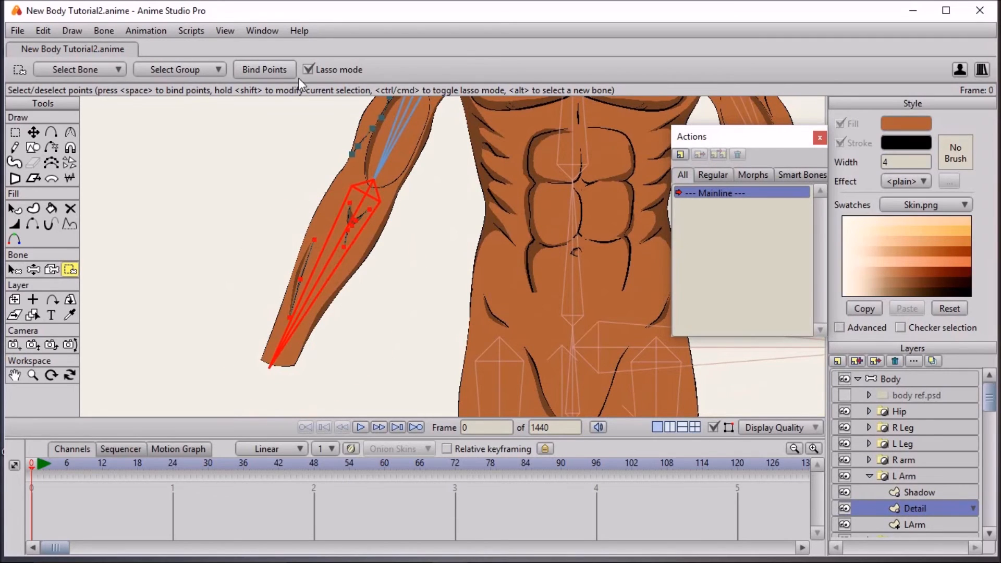
# Bind the upper arm points of the L Arm group's Shadow layer to upper arm bone B6
pyautogui.click(918, 492)
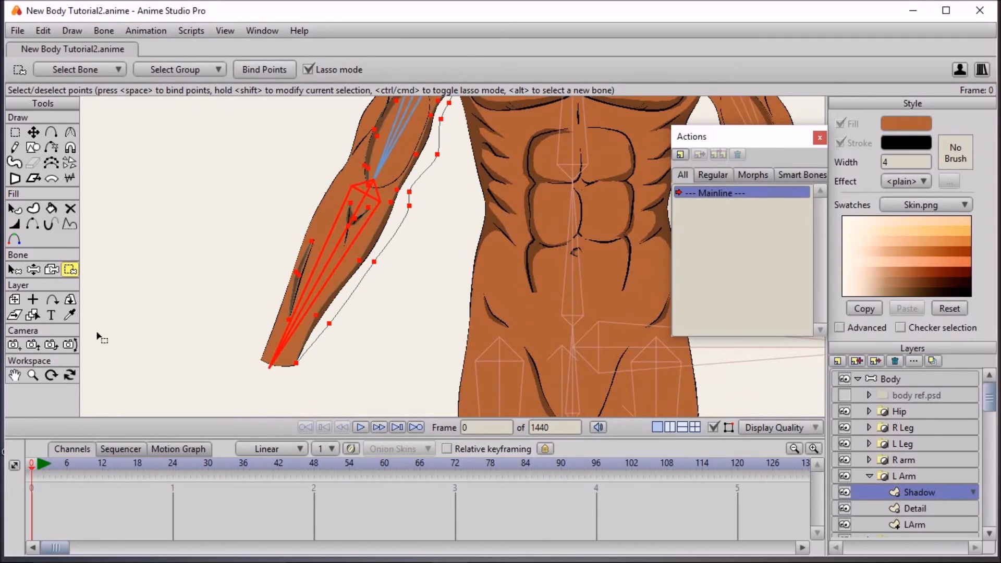
pyautogui.click(15, 270)
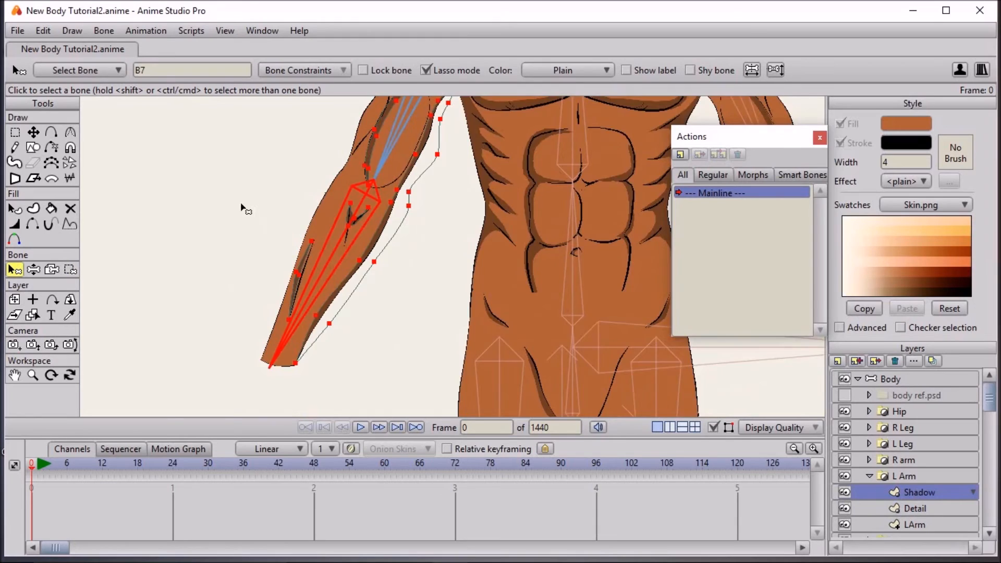
pyautogui.click(380, 222)
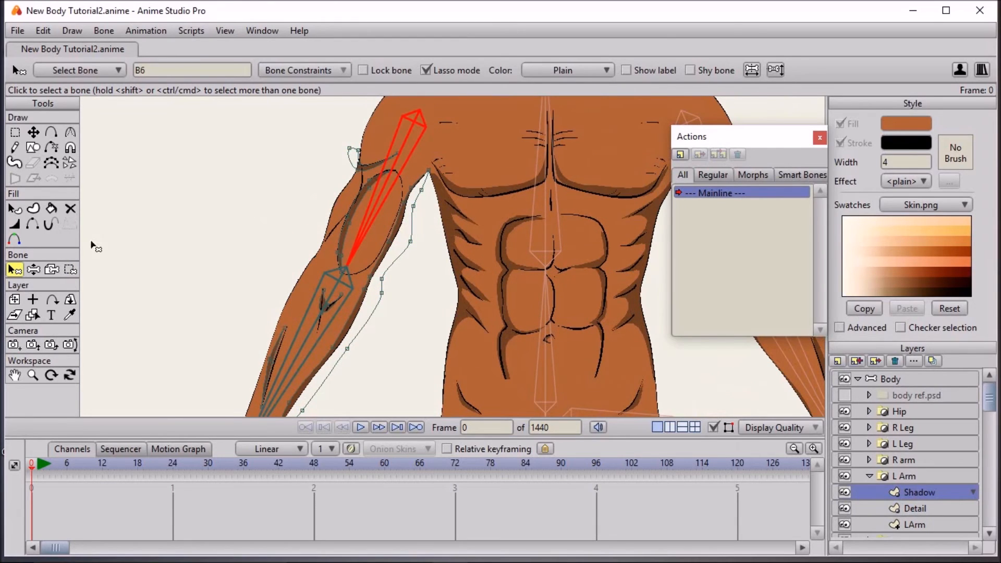
pyautogui.click(70, 269)
pyautogui.moveTo(511, 177)
pyautogui.mouseDown()
pyautogui.moveTo(497, 155)
pyautogui.moveTo(426, 123)
pyautogui.moveTo(345, 140)
pyautogui.moveTo(319, 229)
pyautogui.moveTo(330, 275)
pyautogui.moveTo(363, 309)
pyautogui.moveTo(406, 319)
pyautogui.moveTo(528, 205)
pyautogui.moveTo(535, 149)
pyautogui.moveTo(498, 160)
pyautogui.mouseUp()
pyautogui.click(282, 73)
# Bind the forearm points of the L Arm group's Shadow layer to forearm bone B7
pyautogui.click(15, 269)
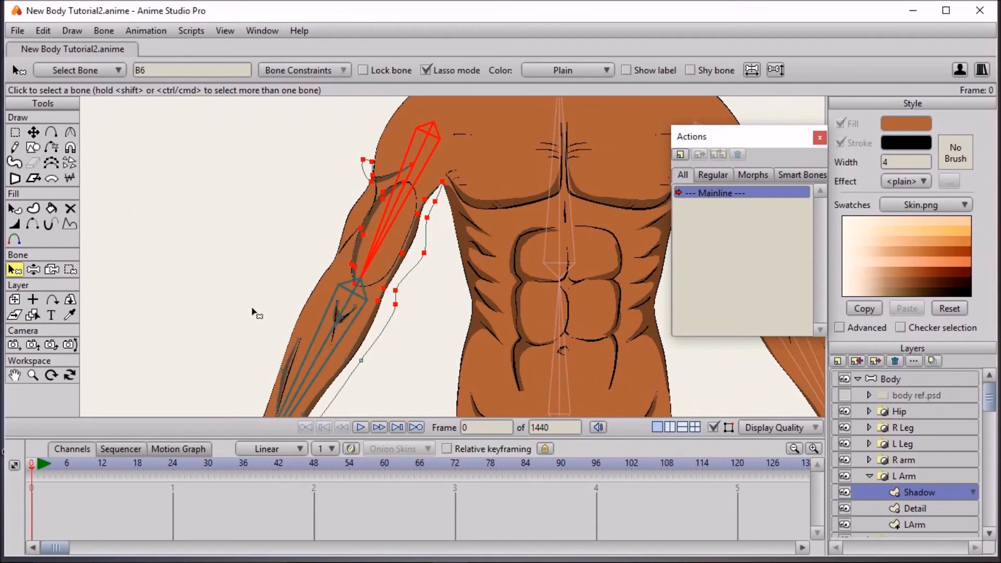
pyautogui.scroll(-3, 297, 273)
pyautogui.click(311, 293)
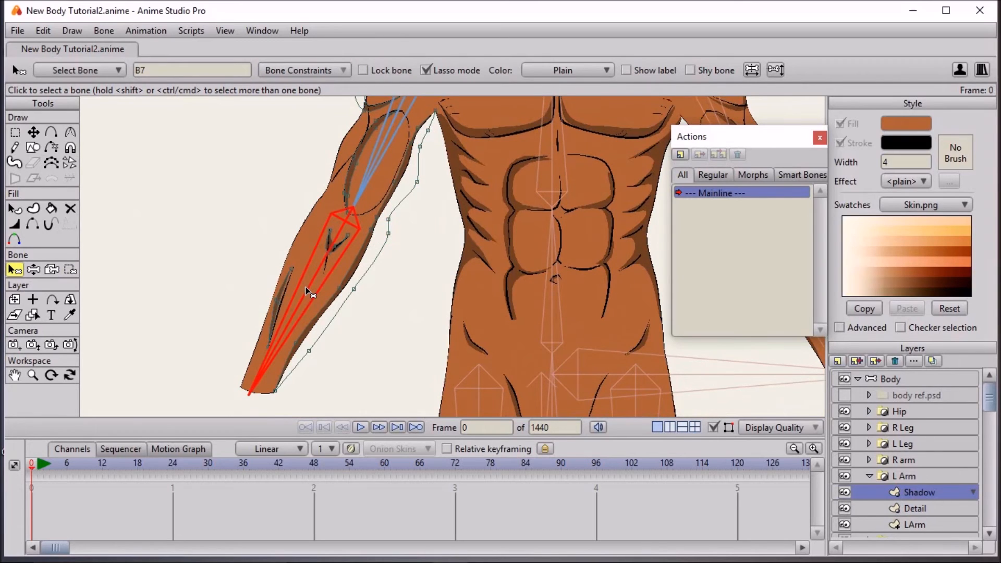
pyautogui.click(71, 269)
pyautogui.moveTo(244, 194)
pyautogui.mouseDown()
pyautogui.moveTo(344, 228)
pyautogui.moveTo(392, 280)
pyautogui.moveTo(177, 386)
pyautogui.moveTo(275, 200)
pyautogui.moveTo(245, 194)
pyautogui.mouseUp()
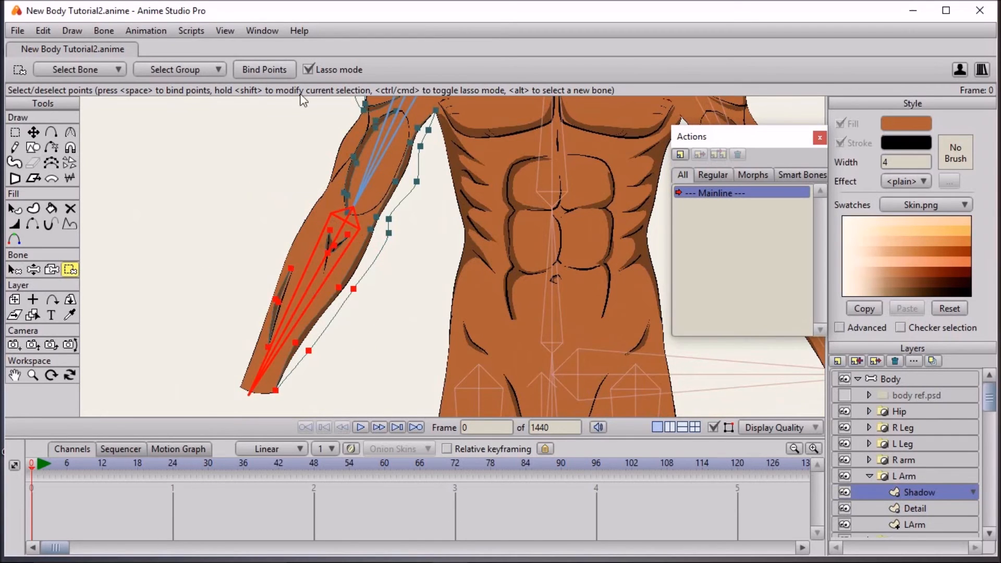
pyautogui.scroll(-5, 480, 292)
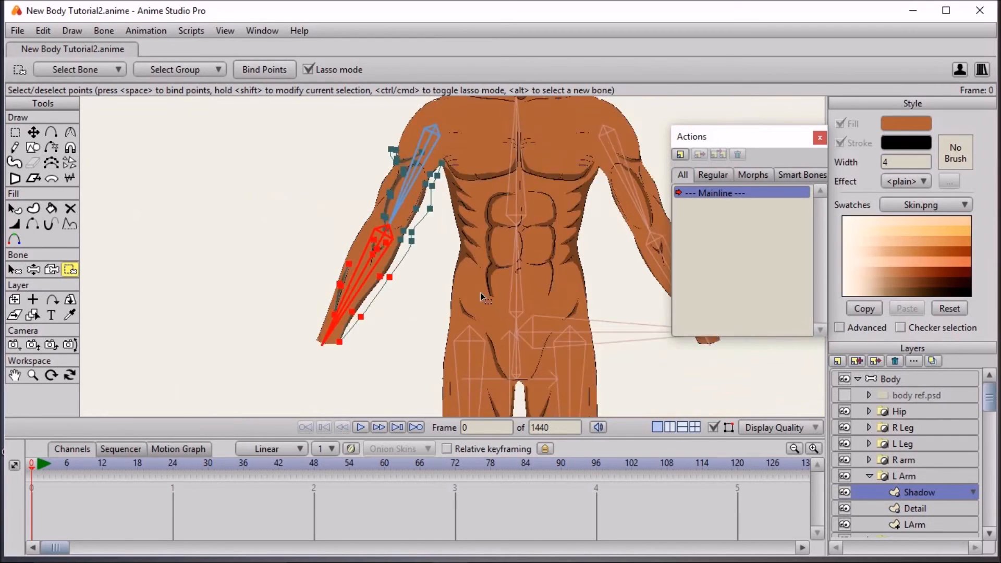
# Release the layer and points of the R arm group's Detail layer from their existing bone binding
pyautogui.click(868, 476)
pyautogui.click(868, 459)
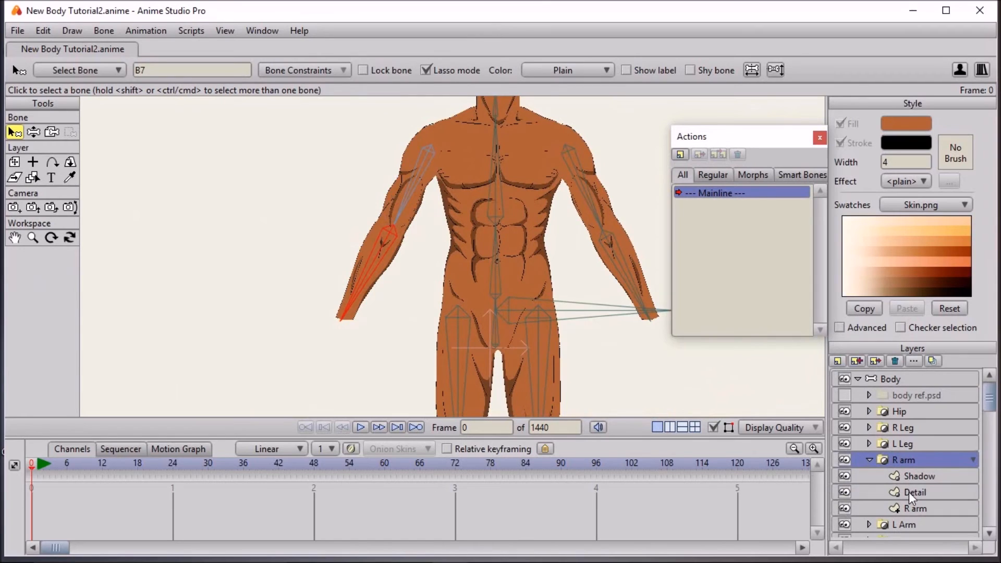
pyautogui.click(908, 492)
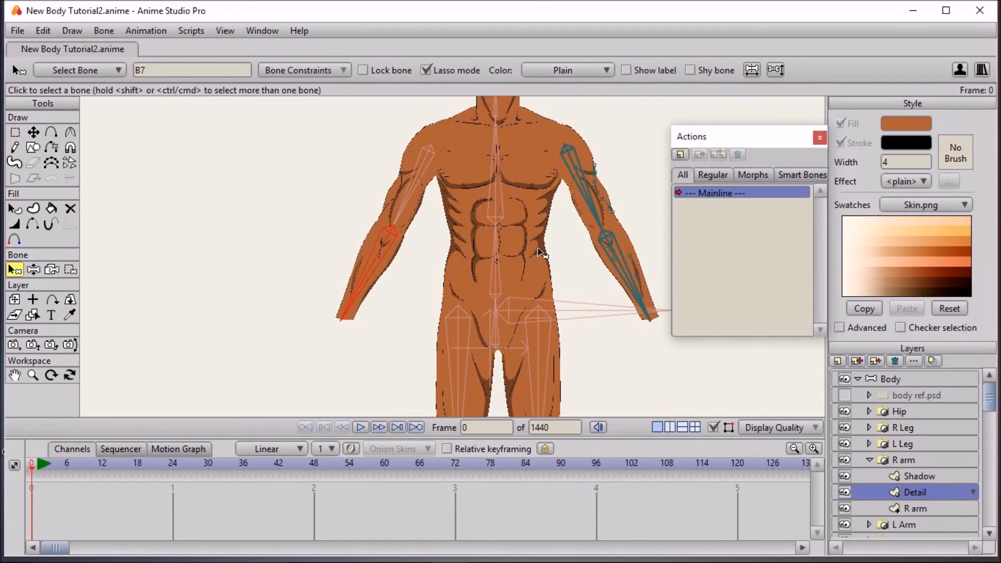
pyautogui.moveTo(538, 249); pyautogui.dragTo(460, 282)
pyautogui.click(103, 32)
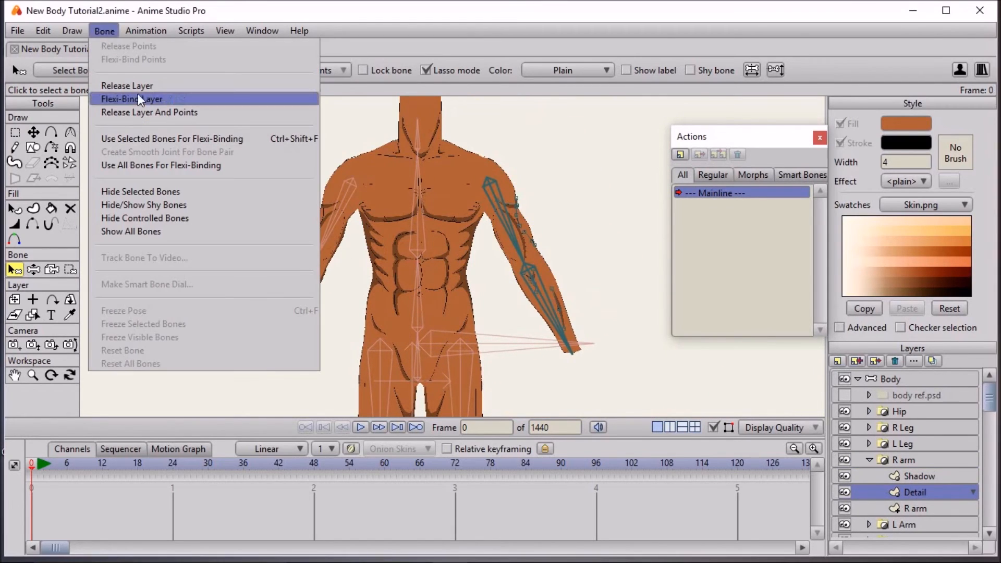
pyautogui.click(141, 113)
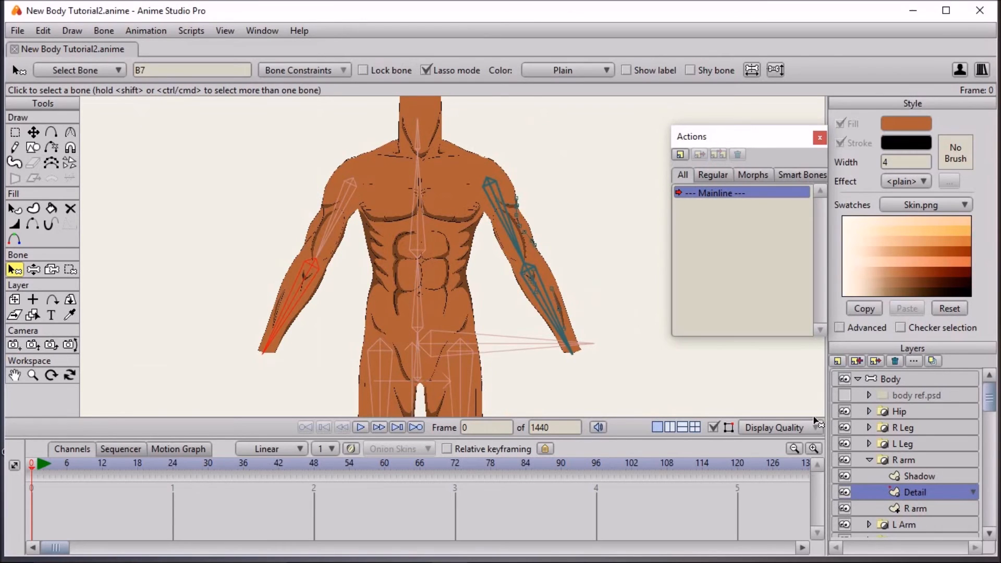
# Bind the upper arm points of the R arm group's Detail layer to upper arm bone B8
pyautogui.scroll(2, 579, 209)
pyautogui.click(508, 238)
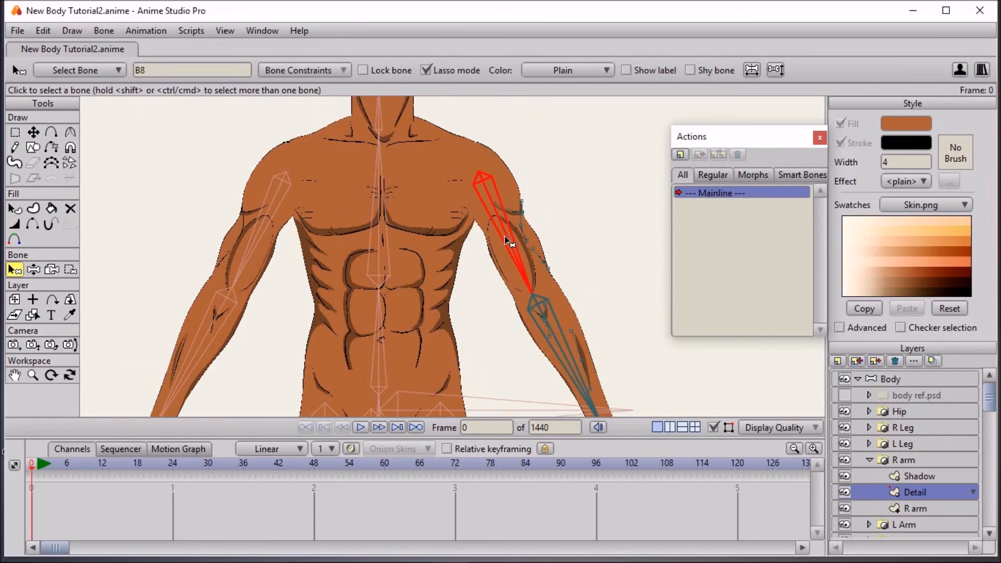
pyautogui.click(69, 270)
pyautogui.moveTo(603, 155)
pyautogui.mouseDown()
pyautogui.moveTo(442, 183)
pyautogui.moveTo(474, 274)
pyautogui.moveTo(570, 290)
pyautogui.moveTo(628, 159)
pyautogui.moveTo(627, 185)
pyautogui.mouseUp()
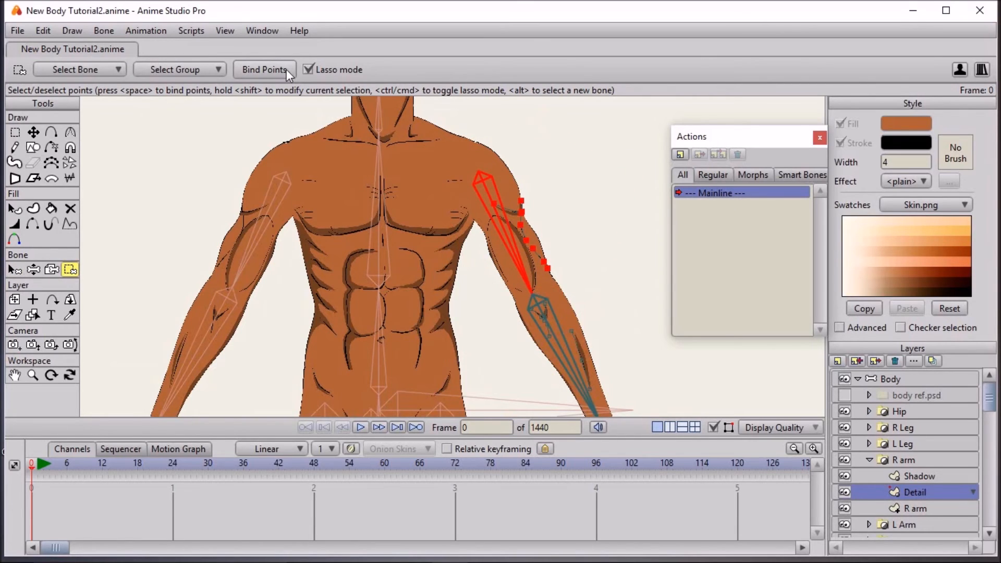
pyautogui.click(291, 69)
# Bind the forearm points of the R arm group's Detail layer to forearm bone B9
pyautogui.click(15, 269)
pyautogui.moveTo(576, 313); pyautogui.dragTo(490, 224)
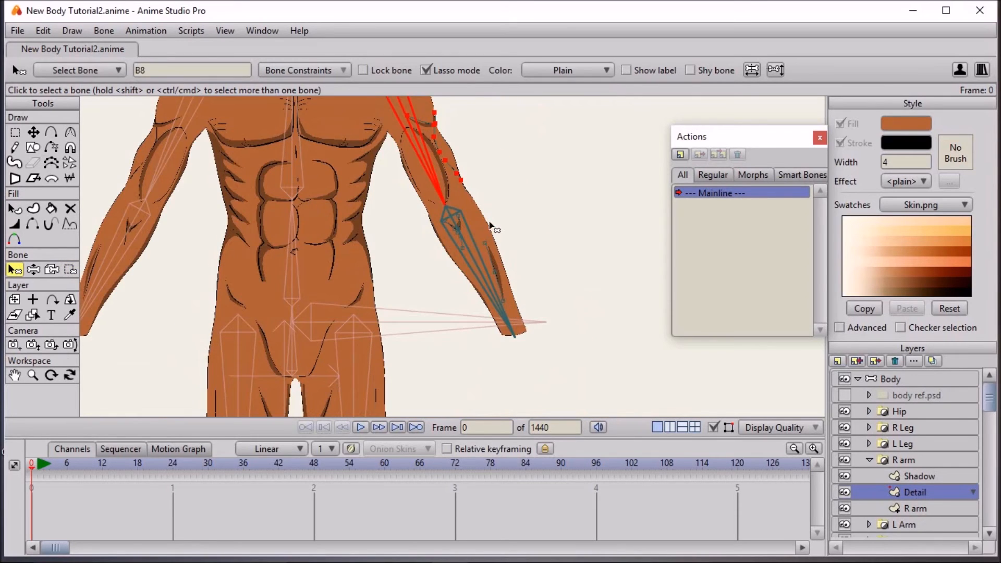
pyautogui.click(482, 260)
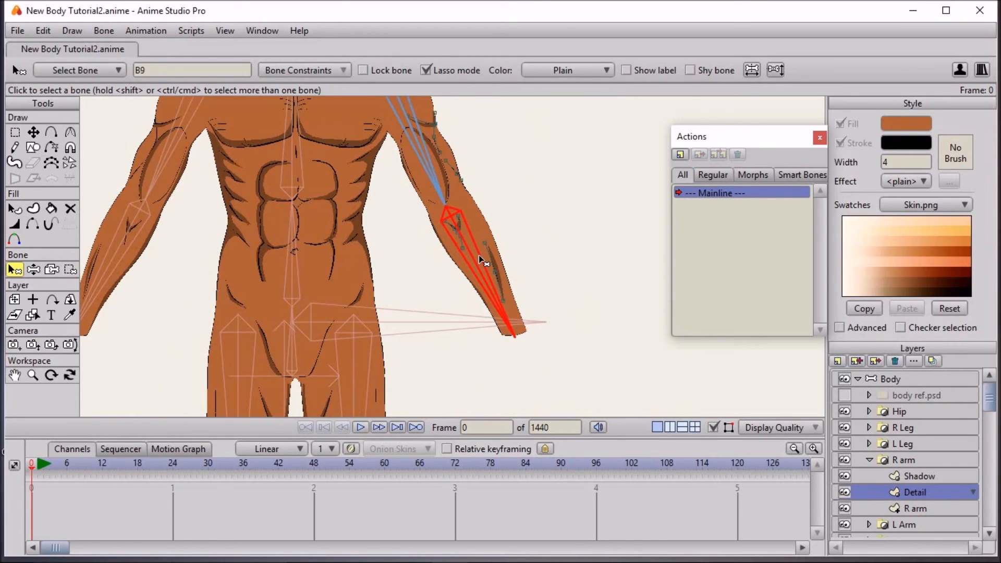
pyautogui.click(69, 270)
pyautogui.moveTo(499, 200)
pyautogui.mouseDown()
pyautogui.moveTo(439, 195)
pyautogui.moveTo(412, 264)
pyautogui.moveTo(507, 356)
pyautogui.moveTo(541, 344)
pyautogui.moveTo(525, 212)
pyautogui.moveTo(496, 192)
pyautogui.mouseUp()
pyautogui.click(281, 67)
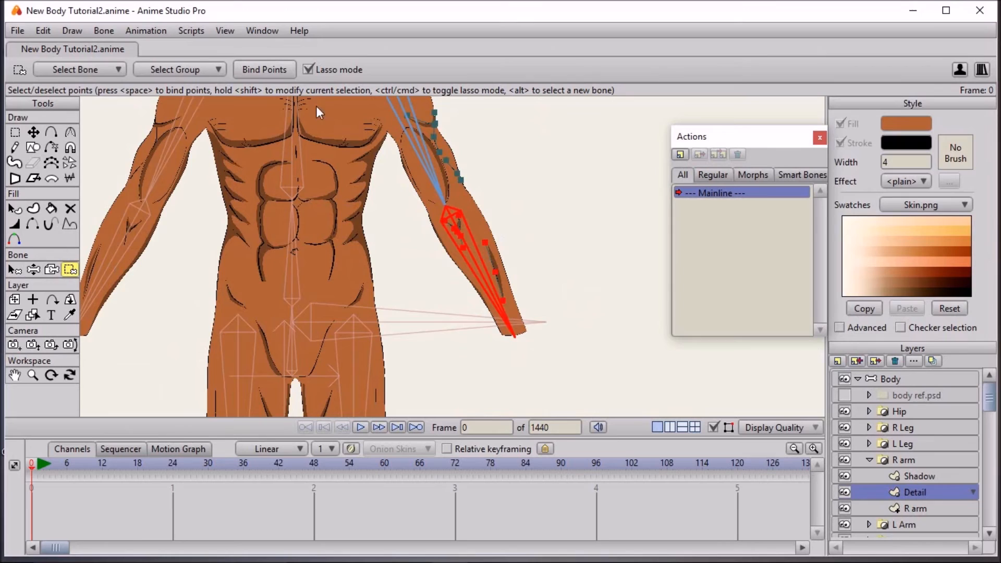
# Bind the upper arm points of the R arm group's Shadow layer to upper arm bone B8
pyautogui.click(939, 478)
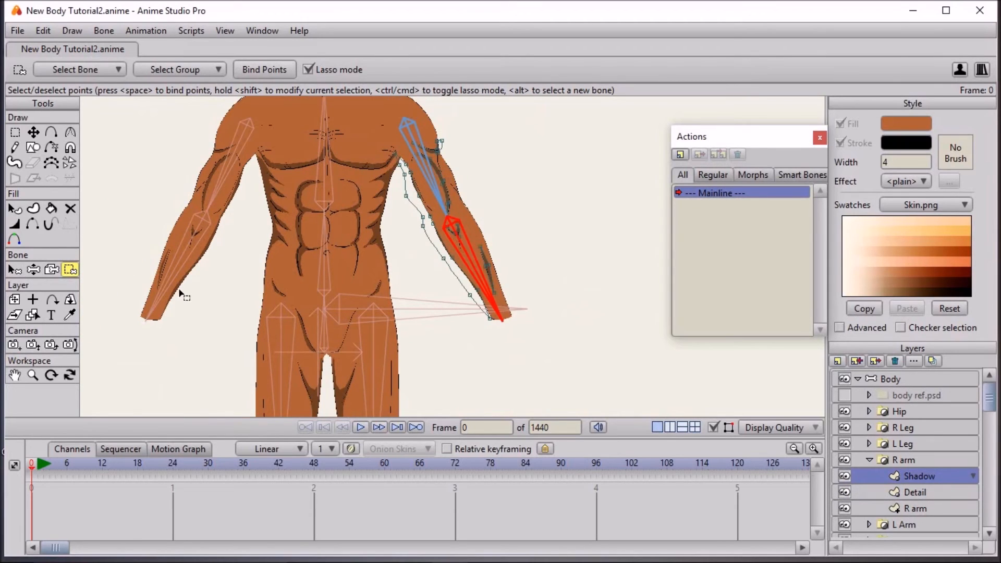
pyautogui.click(14, 269)
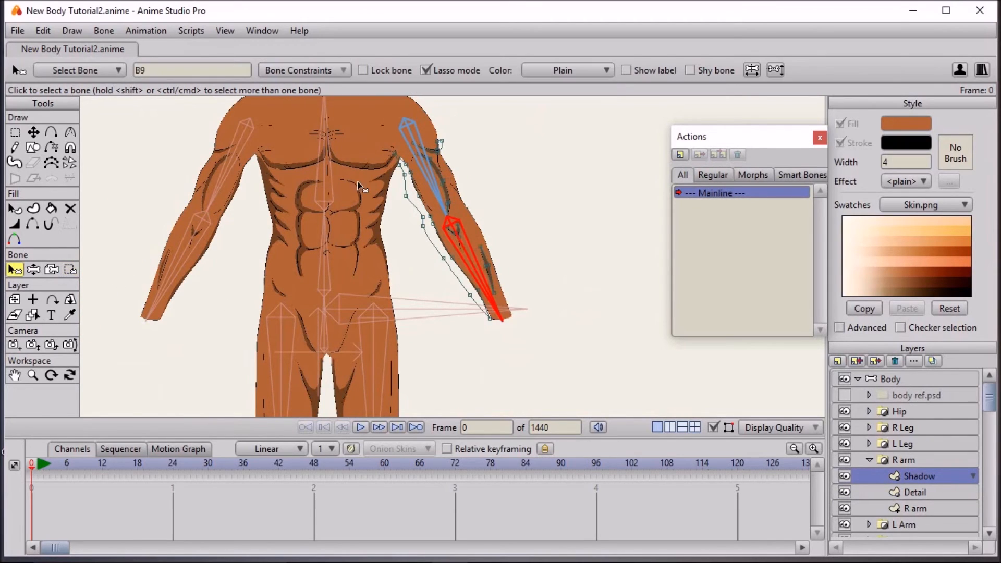
pyautogui.click(432, 175)
pyautogui.click(70, 269)
pyautogui.moveTo(271, 200); pyautogui.dragTo(241, 265)
pyautogui.moveTo(449, 190); pyautogui.dragTo(410, 167)
pyautogui.moveTo(328, 240)
pyautogui.mouseDown()
pyautogui.moveTo(358, 293)
pyautogui.moveTo(430, 274)
pyautogui.moveTo(460, 222)
pyautogui.moveTo(441, 179)
pyautogui.mouseUp()
pyautogui.click(279, 72)
# Bind the forearm points of the R arm group's Shadow layer to forearm bone B9, then collapse the R arm group
pyautogui.click(14, 269)
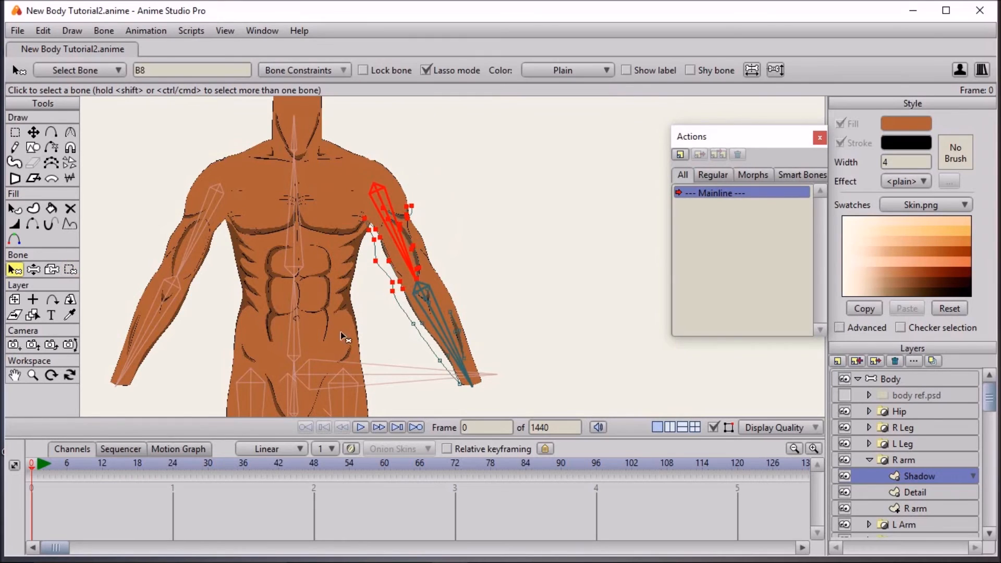
pyautogui.click(444, 324)
pyautogui.click(69, 270)
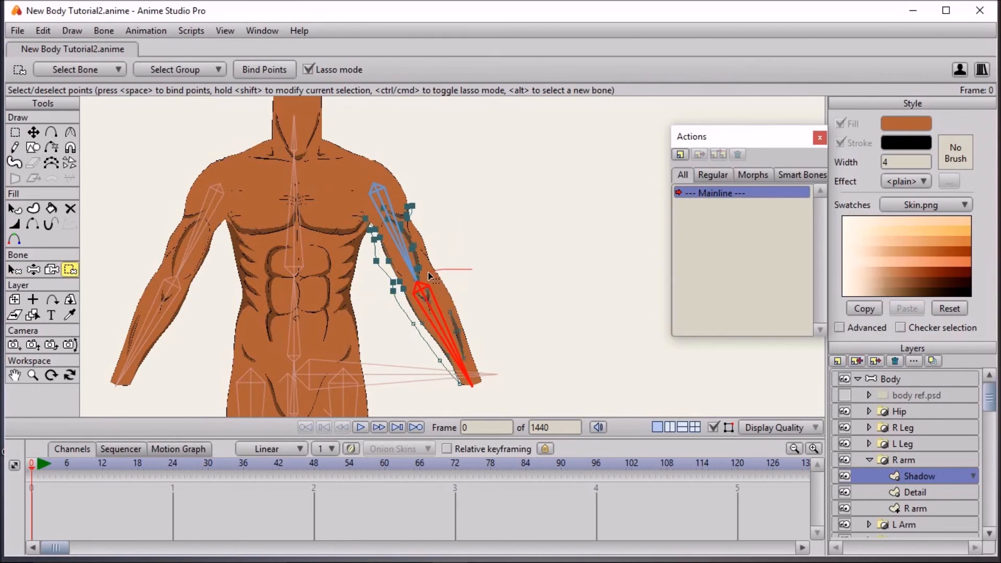
pyautogui.moveTo(415, 293)
pyautogui.mouseDown()
pyautogui.moveTo(437, 398)
pyautogui.moveTo(503, 328)
pyautogui.moveTo(469, 263)
pyautogui.mouseUp()
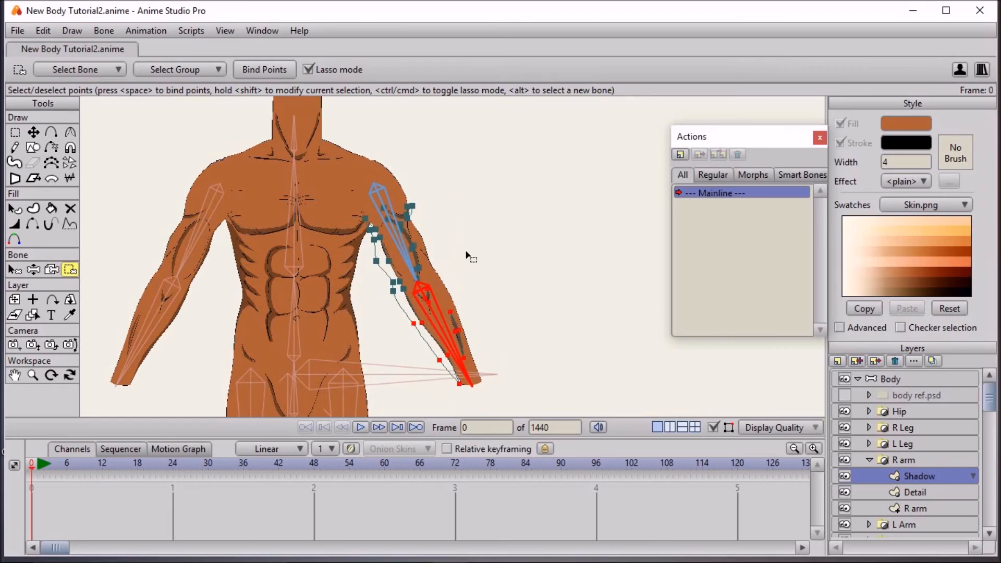
pyautogui.click(257, 68)
pyautogui.moveTo(407, 281); pyautogui.dragTo(404, 227)
pyautogui.scroll(-3, 447, 248)
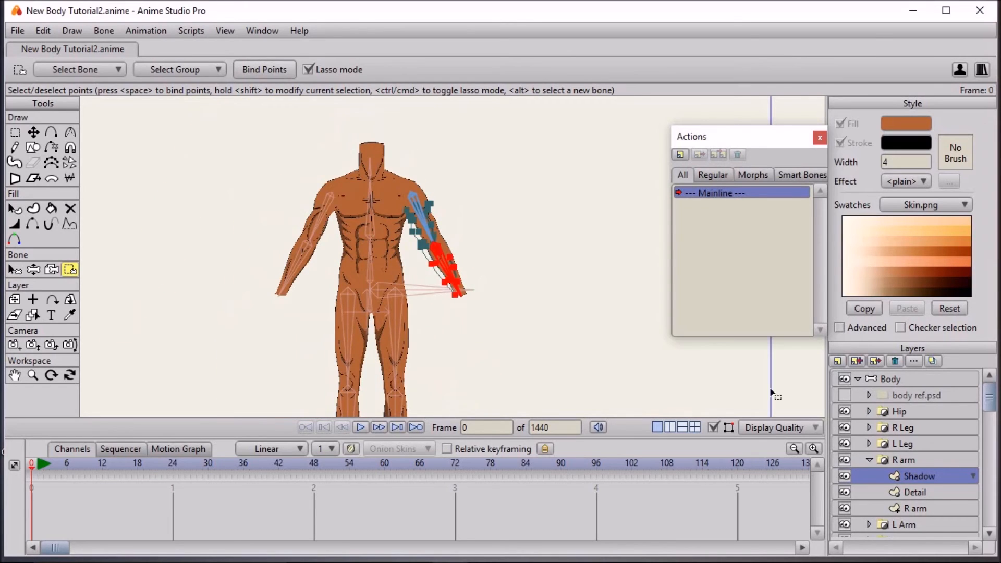
pyautogui.click(867, 460)
# Test the arm rig on the Body layer by raising both arms and bending the L Arm elbow with Manipulate Bones
pyautogui.moveTo(335, 262); pyautogui.dragTo(398, 225)
pyautogui.scroll(1, 397, 225)
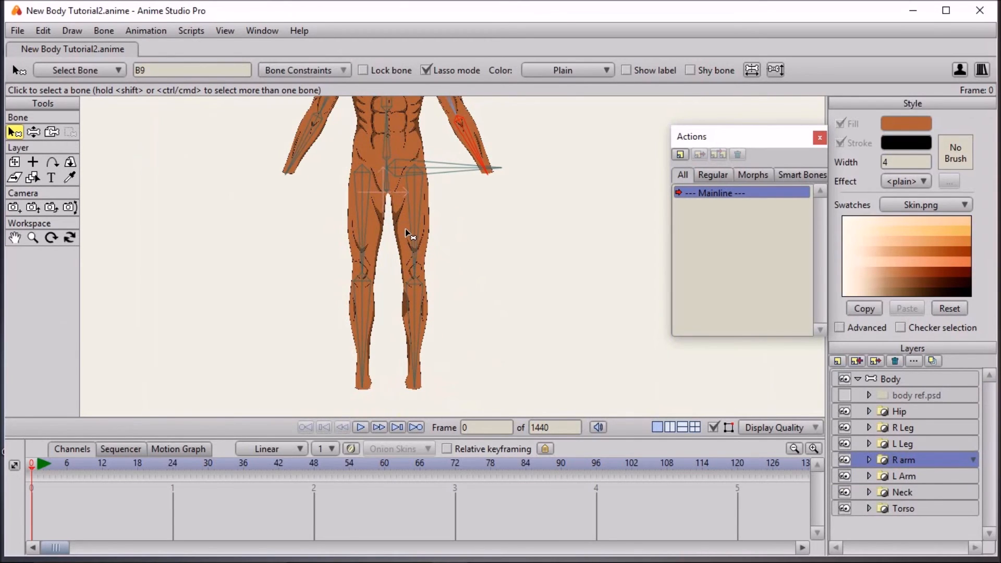
pyautogui.scroll(-2, 408, 234)
pyautogui.scroll(1, 408, 283)
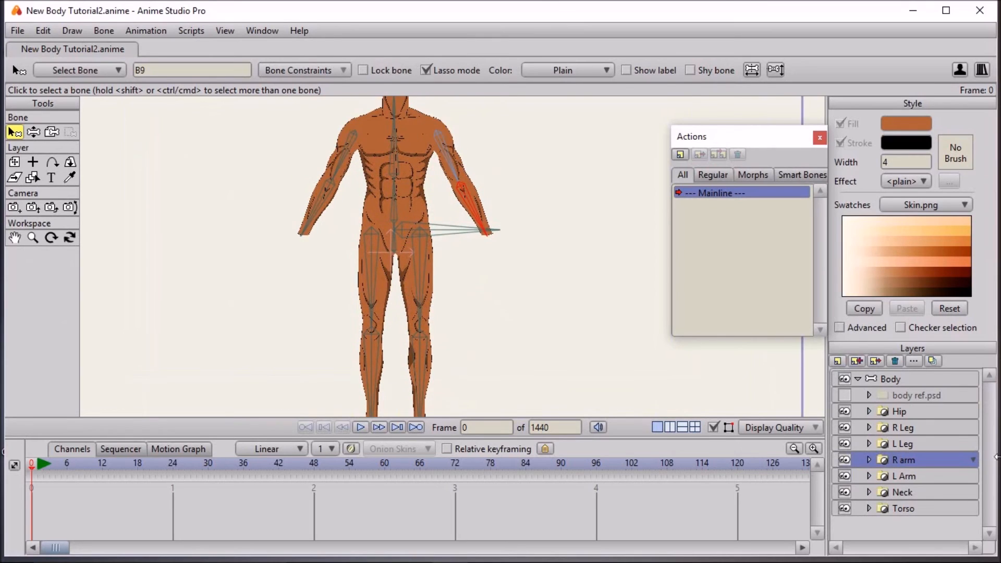
pyautogui.click(891, 379)
pyautogui.click(70, 132)
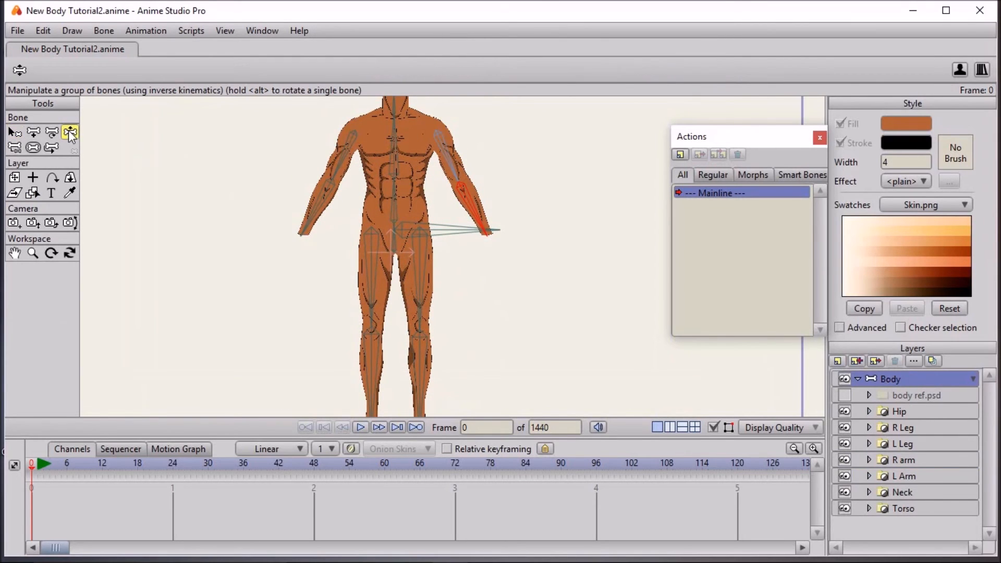
pyautogui.scroll(3, 452, 258)
pyautogui.moveTo(455, 237); pyautogui.dragTo(490, 211)
pyautogui.moveTo(272, 238); pyautogui.dragTo(205, 107)
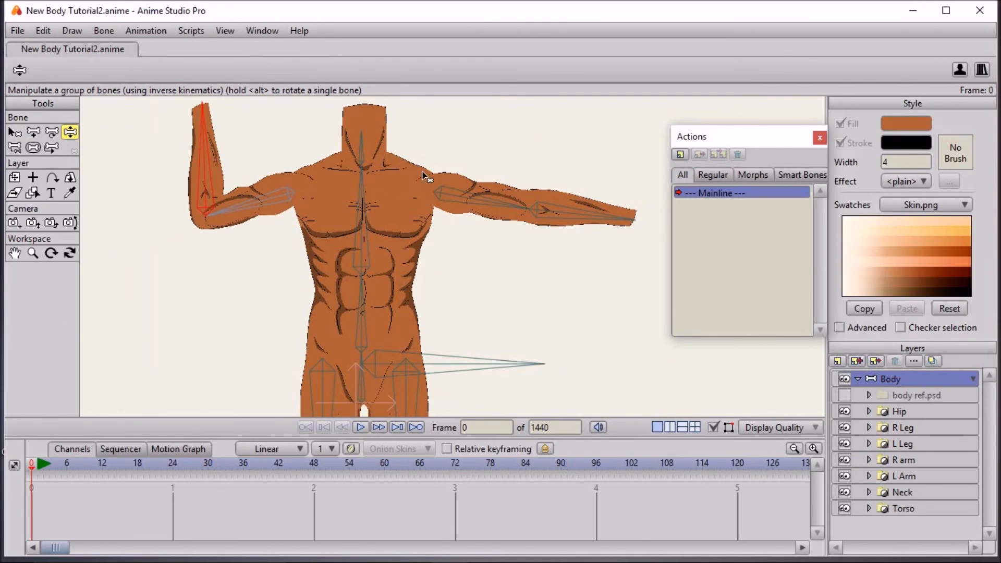
# Bend and straighten the R arm elbow, then lower both arms beside the body to check the bound shadows and details
pyautogui.moveTo(597, 204); pyautogui.dragTo(454, 117)
pyautogui.scroll(3, 454, 117)
pyautogui.moveTo(563, 132); pyautogui.dragTo(726, 272)
pyautogui.scroll(-3, 394, 244)
pyautogui.moveTo(233, 197); pyautogui.dragTo(206, 480)
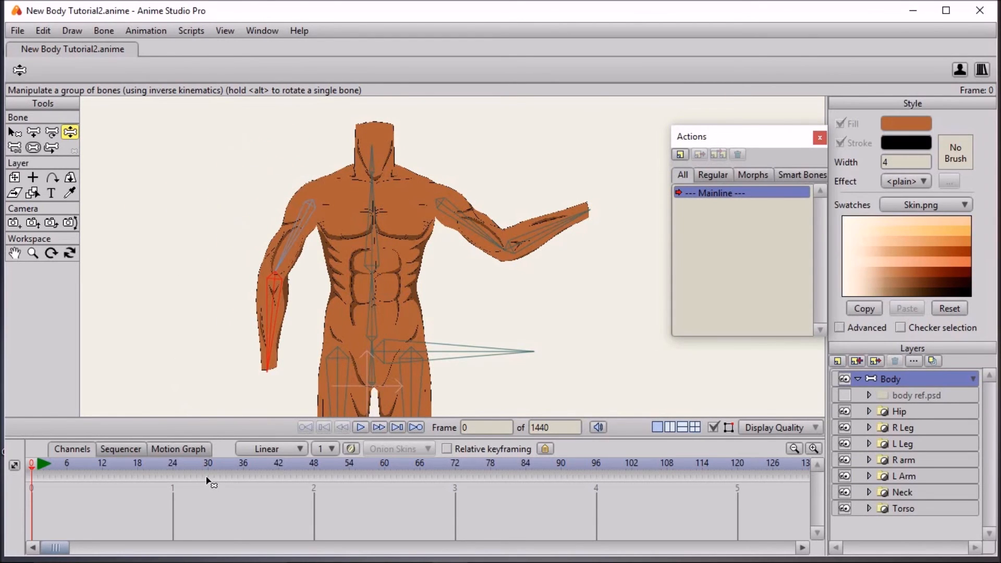
pyautogui.moveTo(552, 229); pyautogui.dragTo(455, 409)
pyautogui.scroll(-3, 482, 250)
pyautogui.moveTo(509, 268); pyautogui.dragTo(509, 197)
pyautogui.scroll(1, 448, 257)
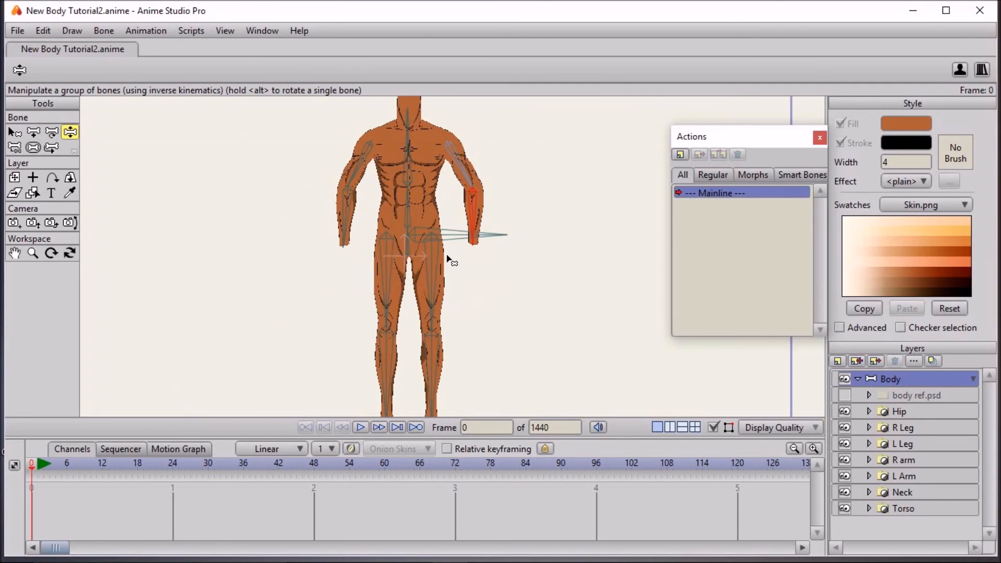
pyautogui.moveTo(465, 312); pyautogui.dragTo(471, 255)
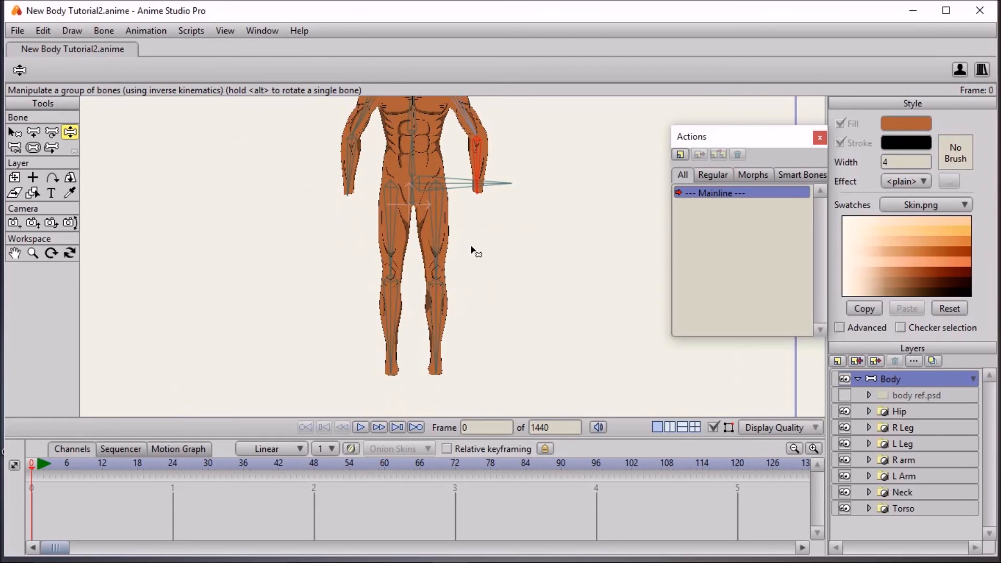
# Bind the L Leg layer through Use Selected Bones For Flexi-Binding, with both of that leg's bones and forearm bone B9 selected
pyautogui.click(14, 132)
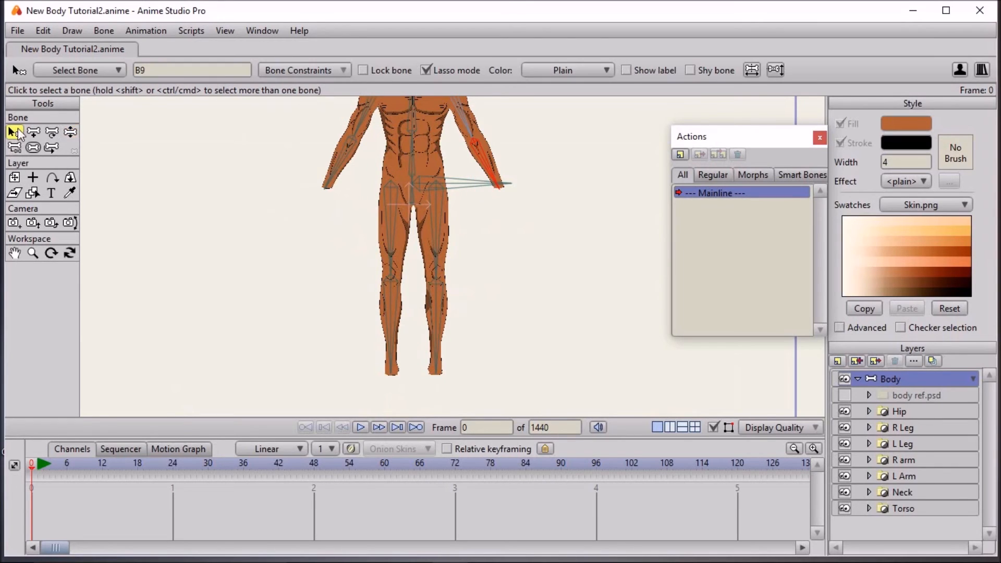
pyautogui.click(870, 444)
pyautogui.click(900, 491)
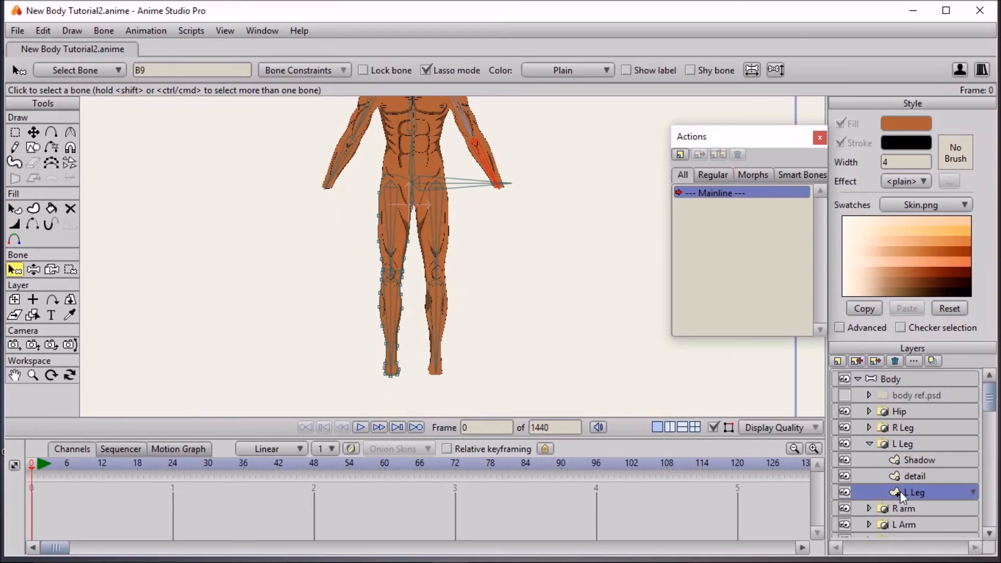
pyautogui.click(399, 252)
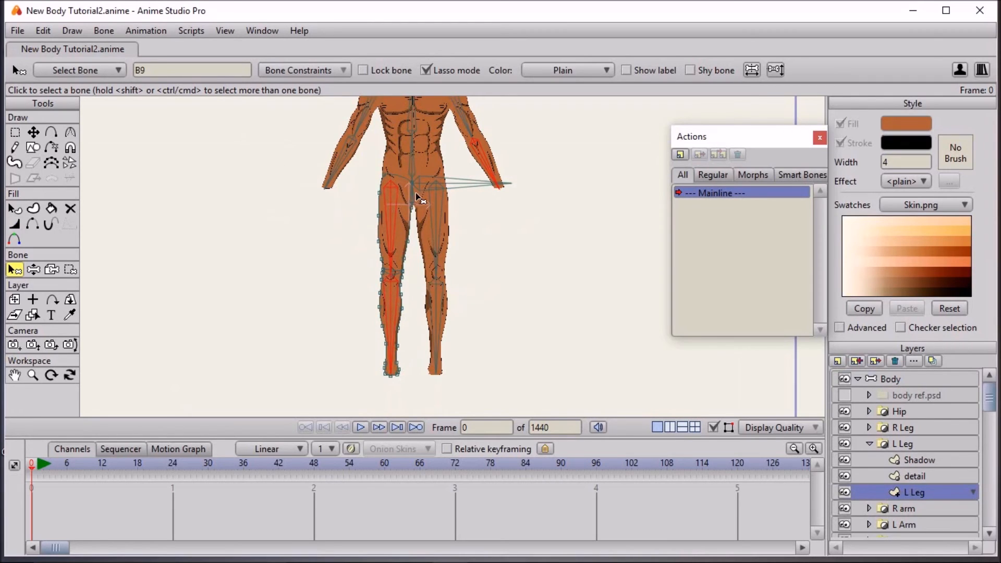
pyautogui.click(100, 32)
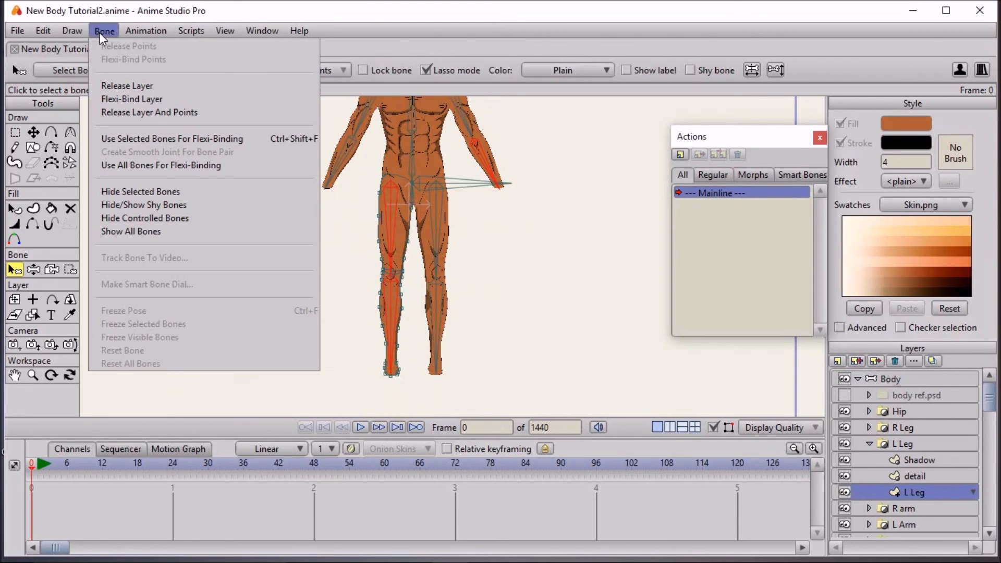
pyautogui.click(150, 140)
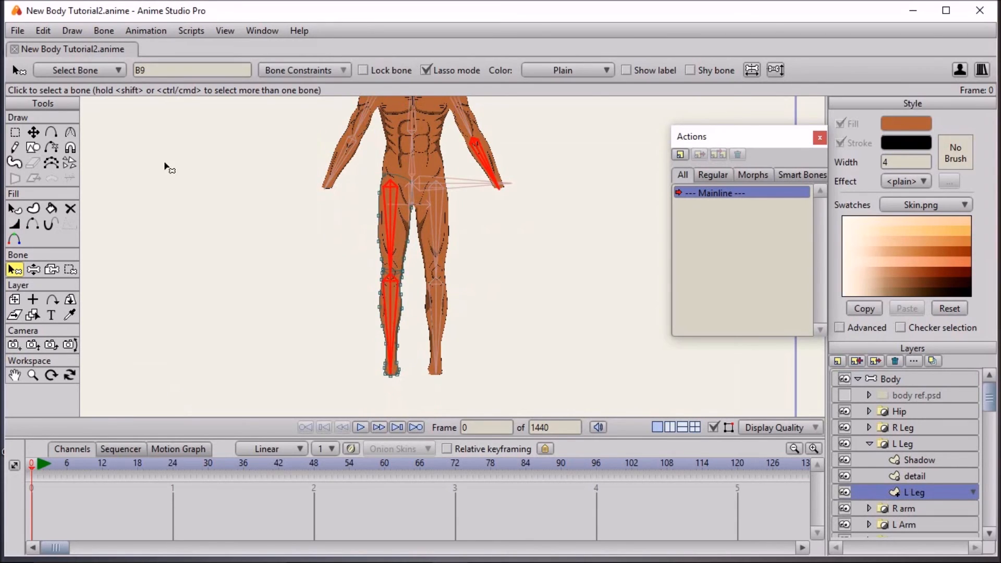
pyautogui.click(211, 242)
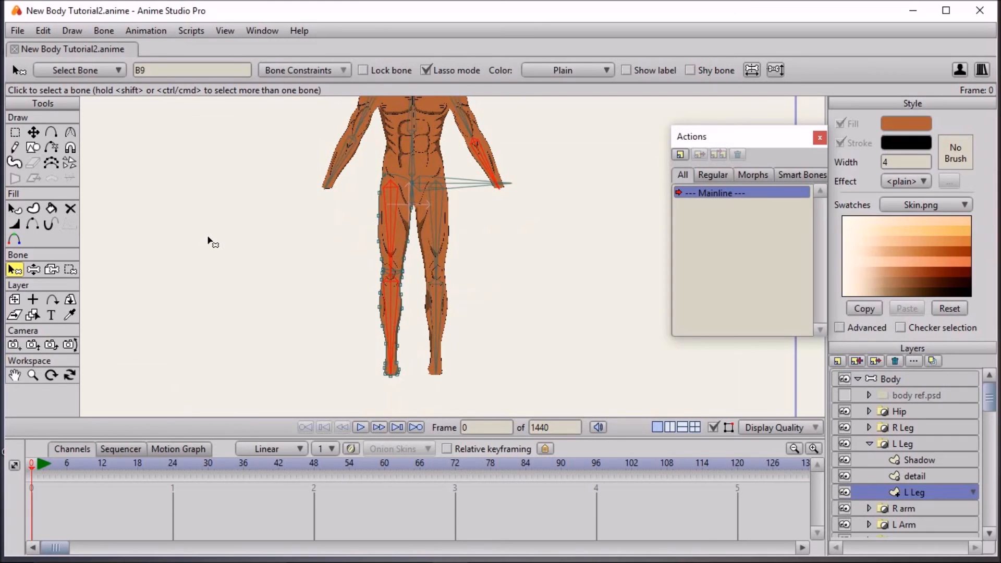
pyautogui.click(481, 149)
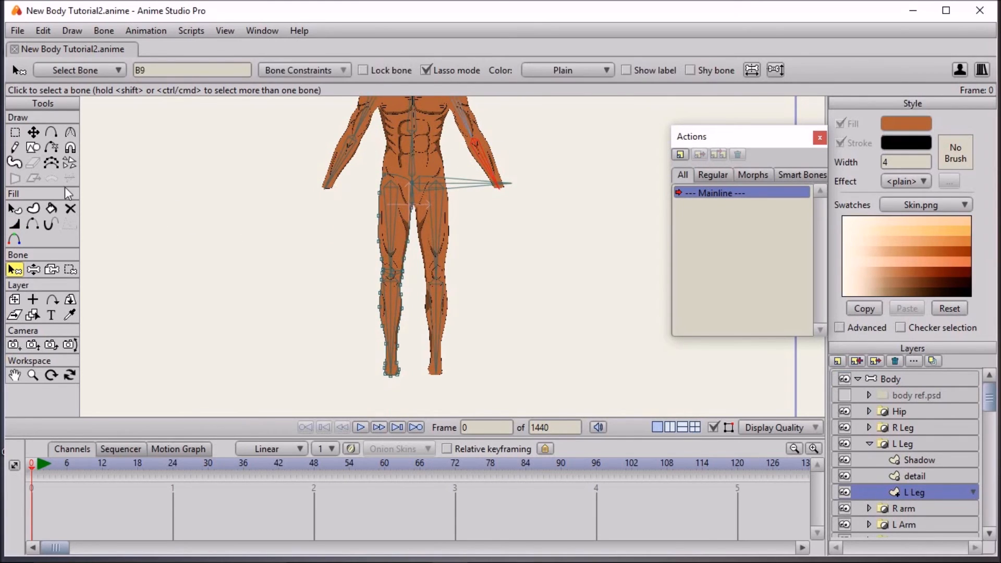
pyautogui.click(36, 269)
pyautogui.click(889, 379)
pyautogui.moveTo(464, 116); pyautogui.dragTo(489, 185)
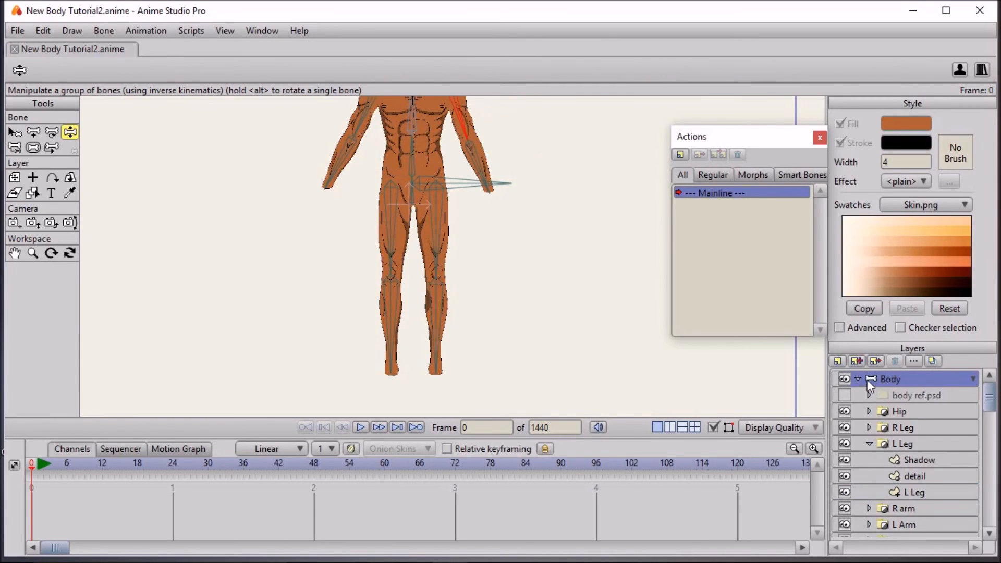
pyautogui.click(33, 466)
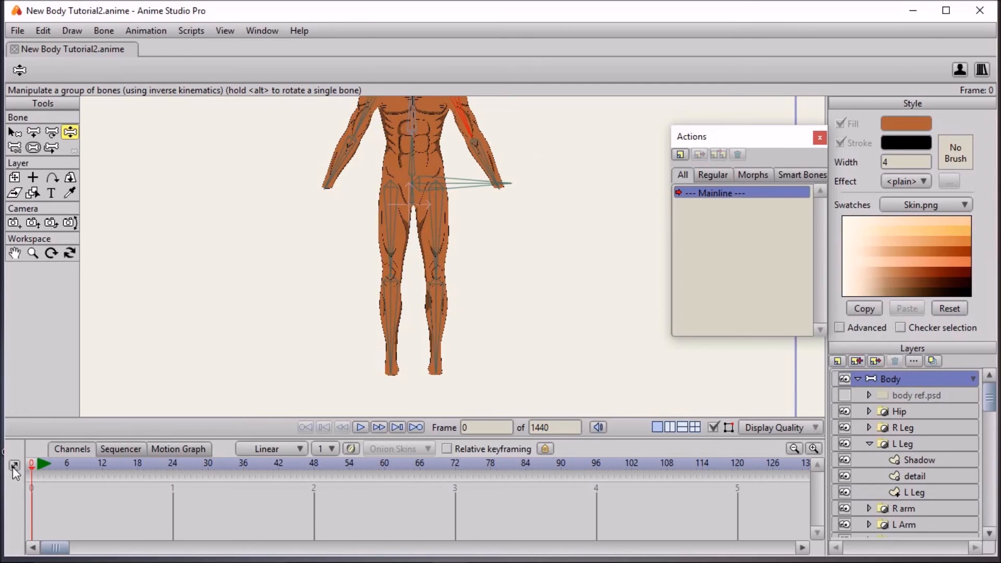
# Use only the leg's thigh and shin bones for flexi-binding the L Leg layer, and create a smooth joint for the pair
pyautogui.click(14, 132)
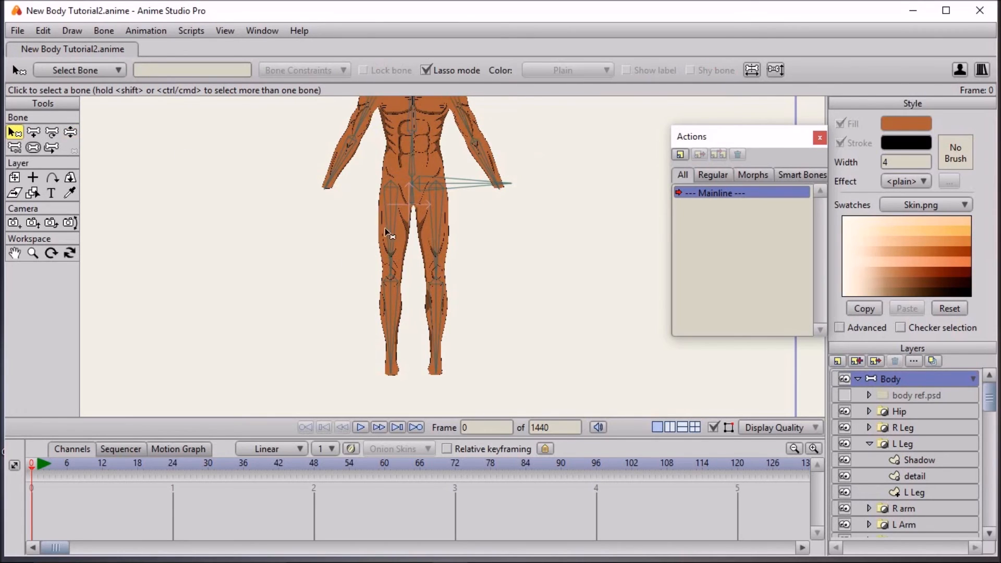
pyautogui.click(395, 218)
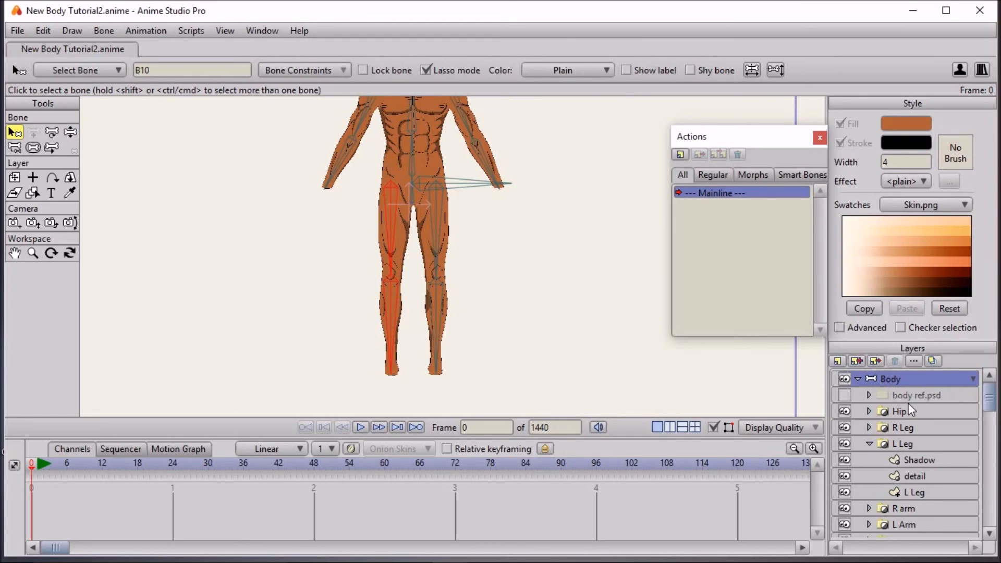
pyautogui.click(930, 493)
pyautogui.click(101, 29)
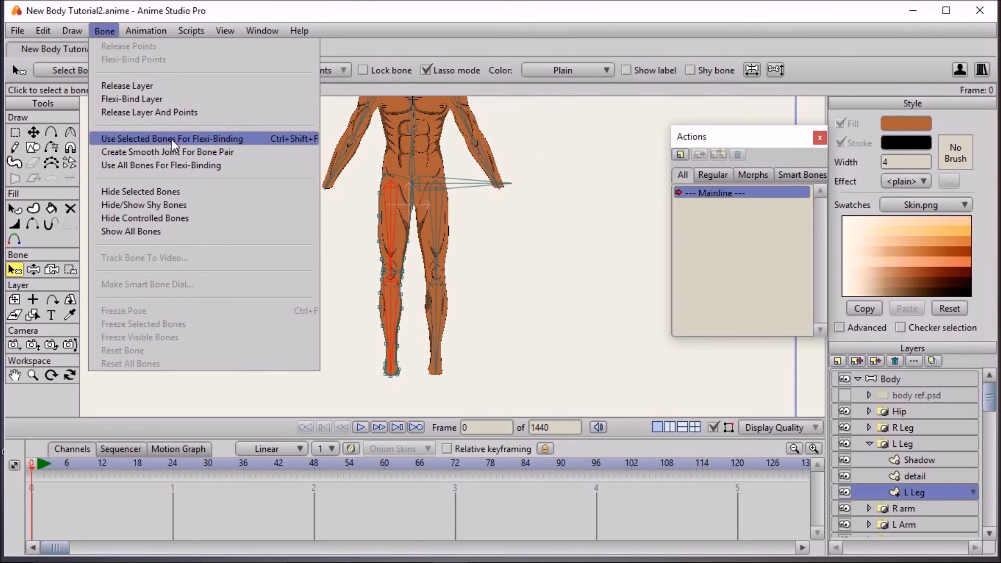
pyautogui.click(220, 138)
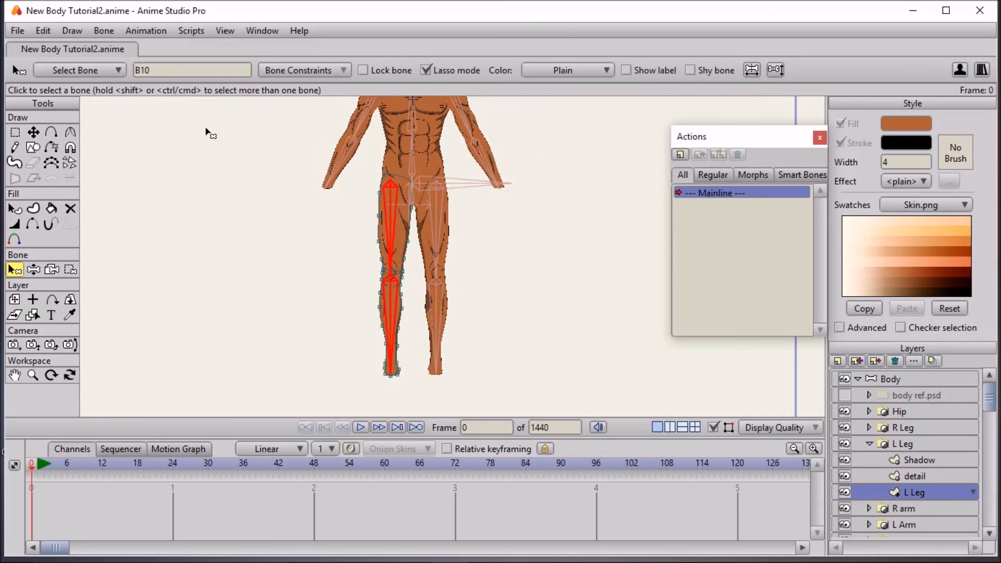
pyautogui.click(100, 30)
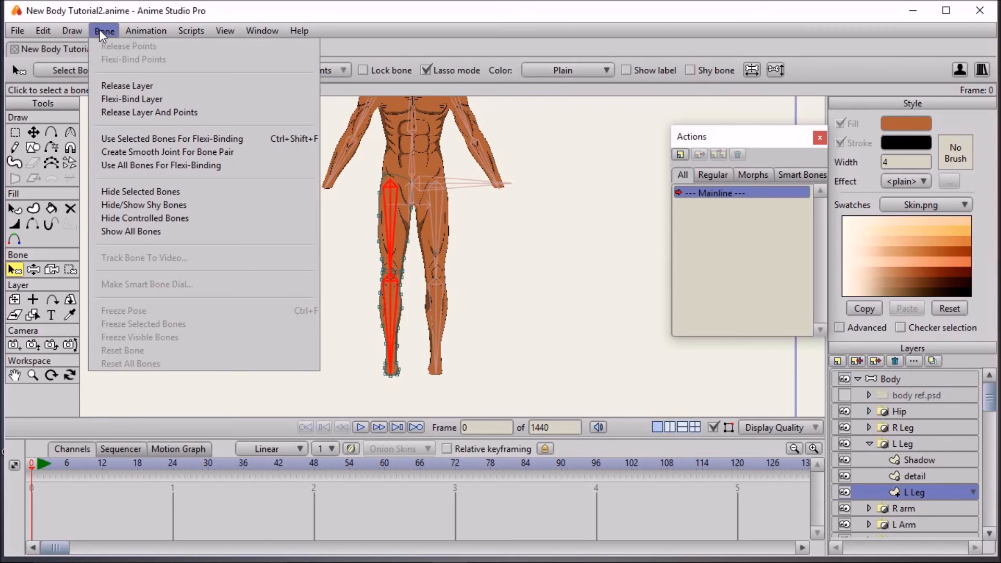
pyautogui.click(136, 151)
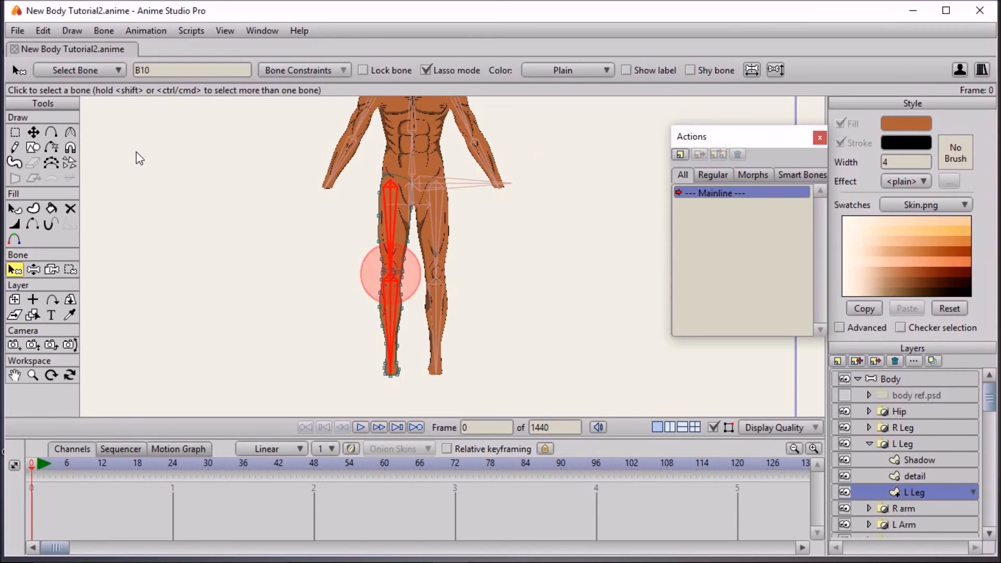
# Use the opposite leg's thigh and shin bones for flexi-binding the R Leg layer, and create a smooth joint between them
pyautogui.click(869, 445)
pyautogui.click(869, 427)
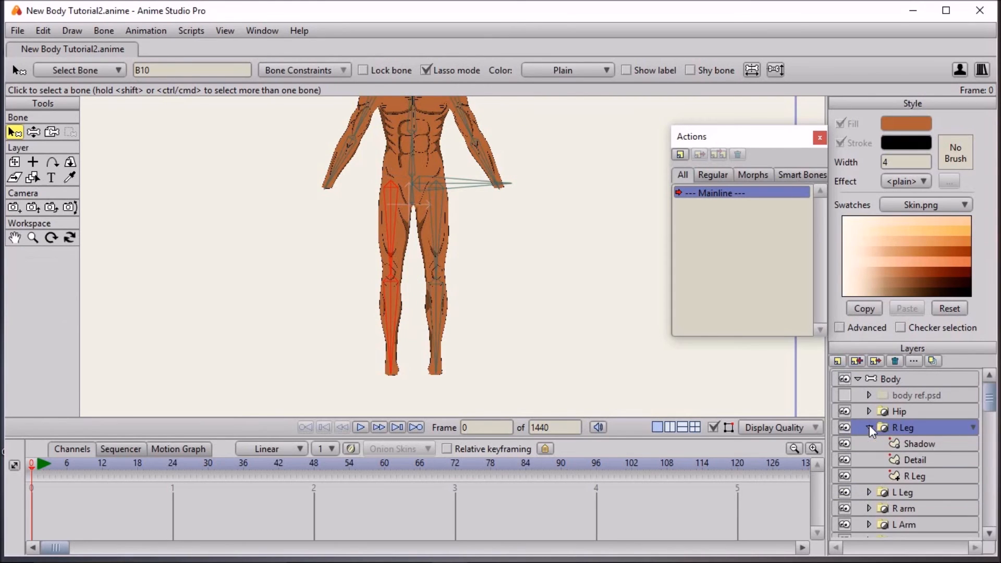
pyautogui.click(915, 476)
pyautogui.click(440, 219)
pyautogui.keyDown('shift'); pyautogui.click(436, 313); pyautogui.keyUp('shift')
pyautogui.click(104, 30)
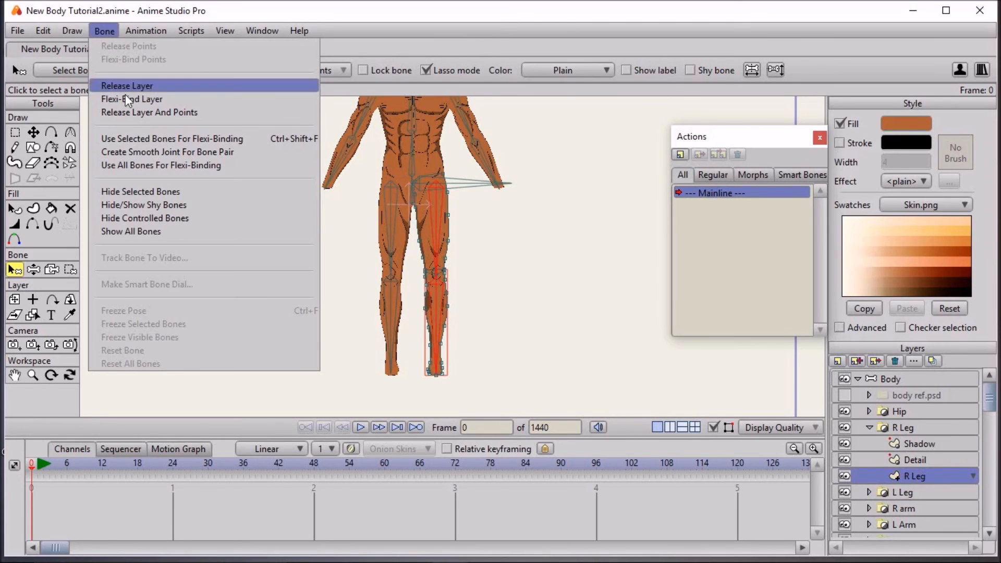
pyautogui.click(148, 138)
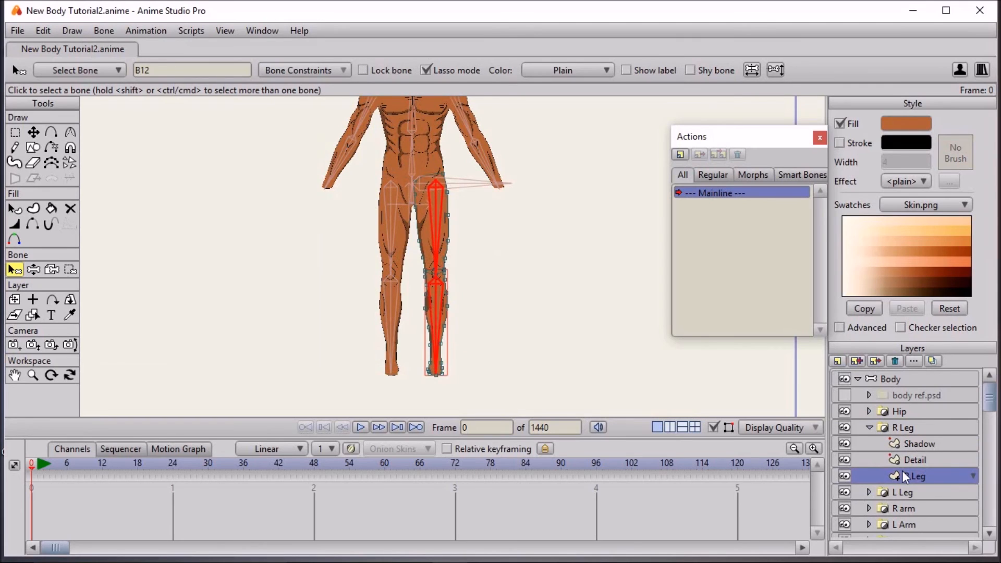
pyautogui.click(102, 31)
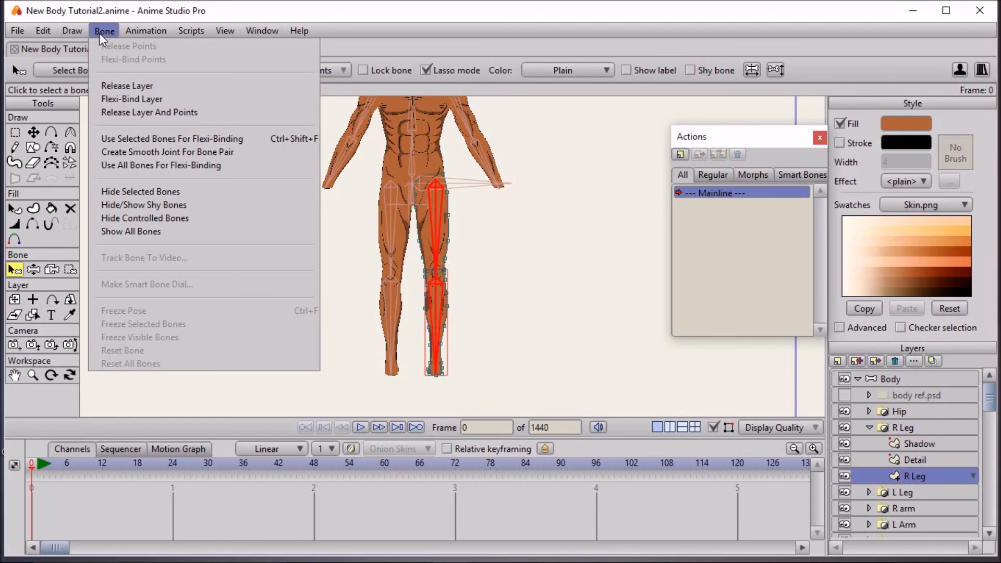
pyautogui.click(146, 152)
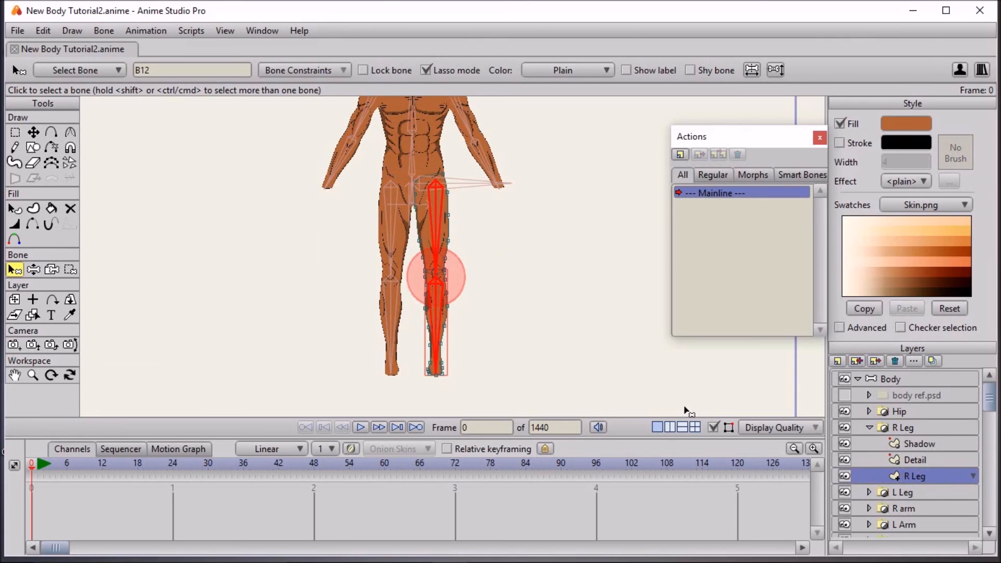
# Bind the thigh and knee points of the R Leg group's Detail layer to thigh bone B12
pyautogui.click(943, 461)
pyautogui.scroll(2, 327, 256)
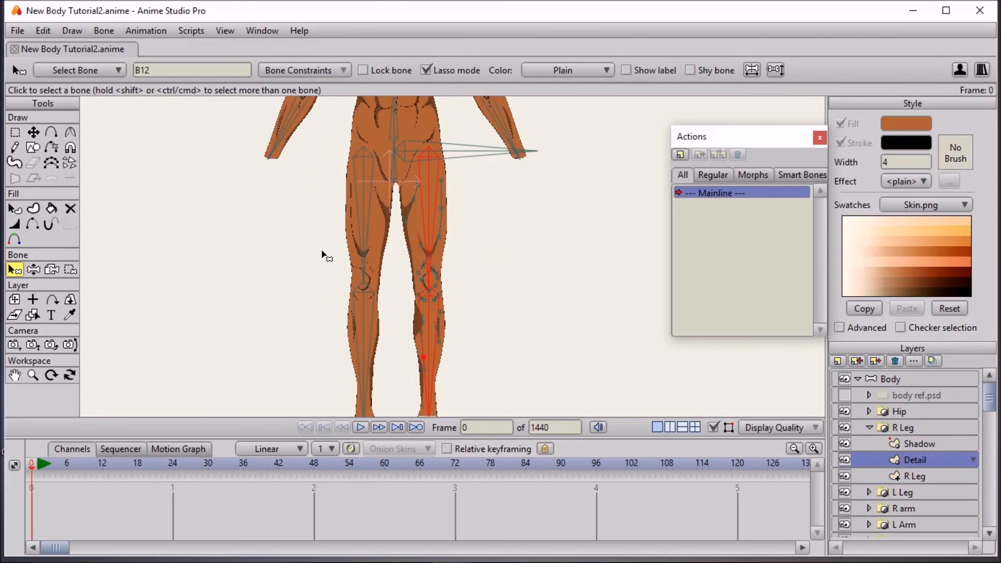
pyautogui.click(70, 269)
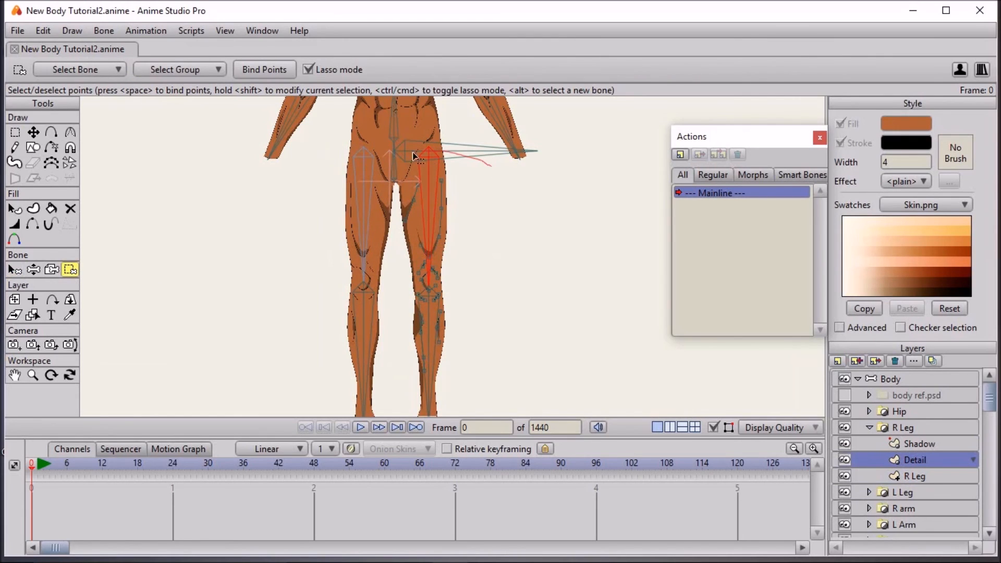
pyautogui.scroll(1, 461, 197)
pyautogui.moveTo(501, 163)
pyautogui.mouseDown()
pyautogui.moveTo(373, 126)
pyautogui.moveTo(343, 184)
pyautogui.moveTo(371, 285)
pyautogui.moveTo(395, 299)
pyautogui.moveTo(453, 283)
pyautogui.moveTo(482, 226)
pyautogui.moveTo(497, 136)
pyautogui.mouseUp()
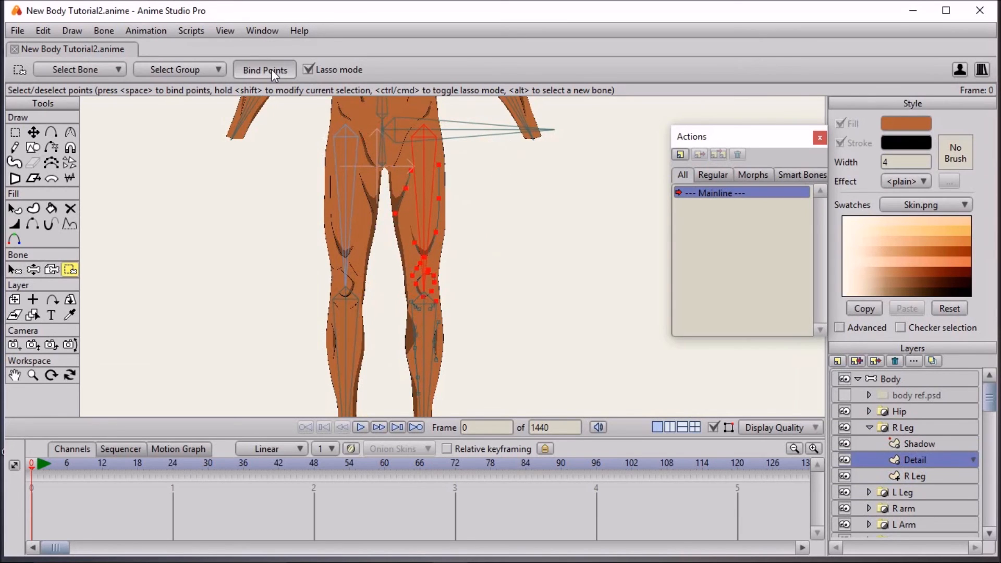
pyautogui.click(271, 69)
# Bind the points below the knee on the R Leg group's Detail layer to shin bone B13
pyautogui.click(14, 269)
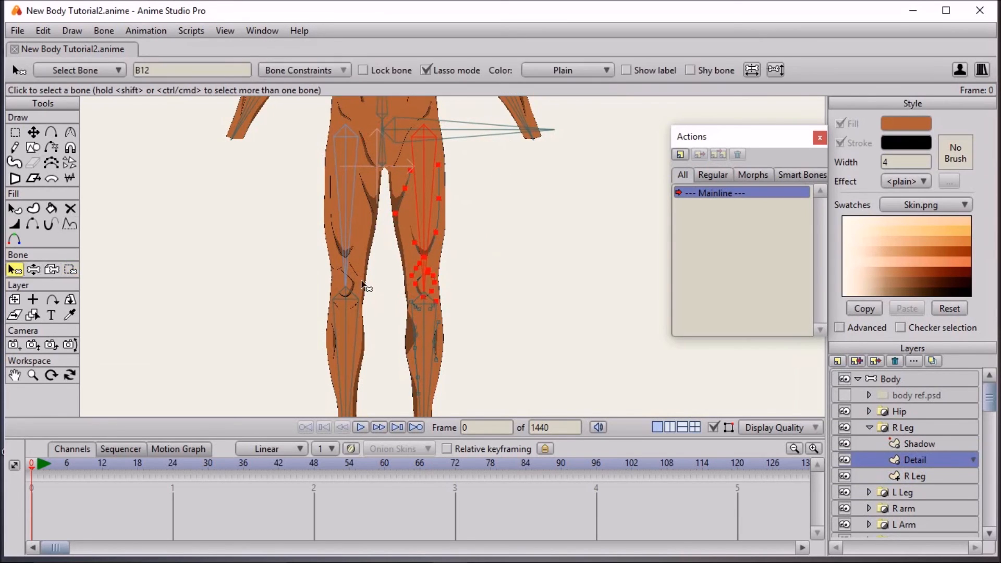
pyautogui.moveTo(361, 282); pyautogui.dragTo(373, 187)
pyautogui.click(438, 268)
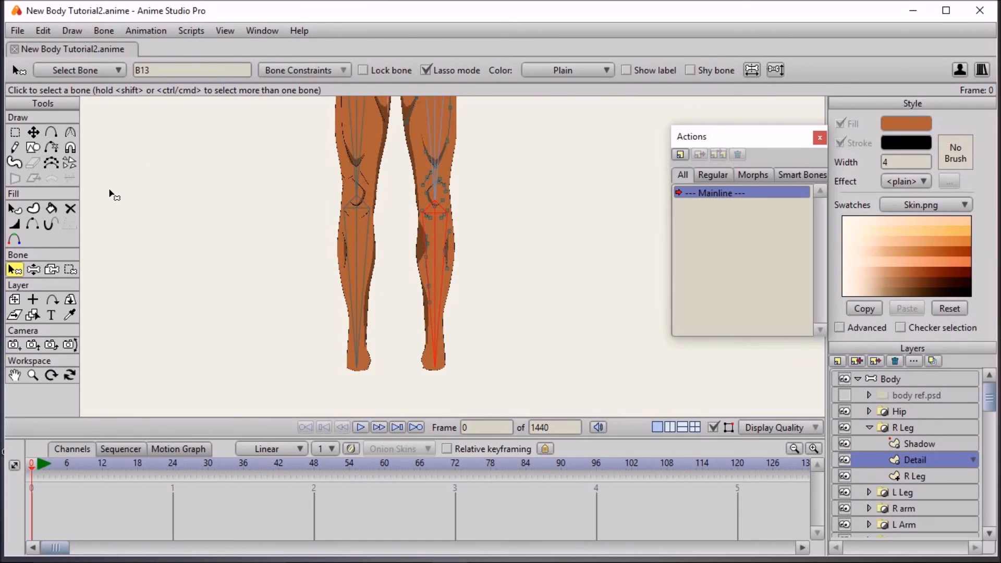
pyautogui.click(70, 269)
pyautogui.scroll(2, 468, 219)
pyautogui.moveTo(474, 185)
pyautogui.mouseDown()
pyautogui.moveTo(415, 192)
pyautogui.moveTo(397, 182)
pyautogui.moveTo(373, 327)
pyautogui.moveTo(445, 378)
pyautogui.moveTo(517, 224)
pyautogui.moveTo(468, 184)
pyautogui.mouseUp()
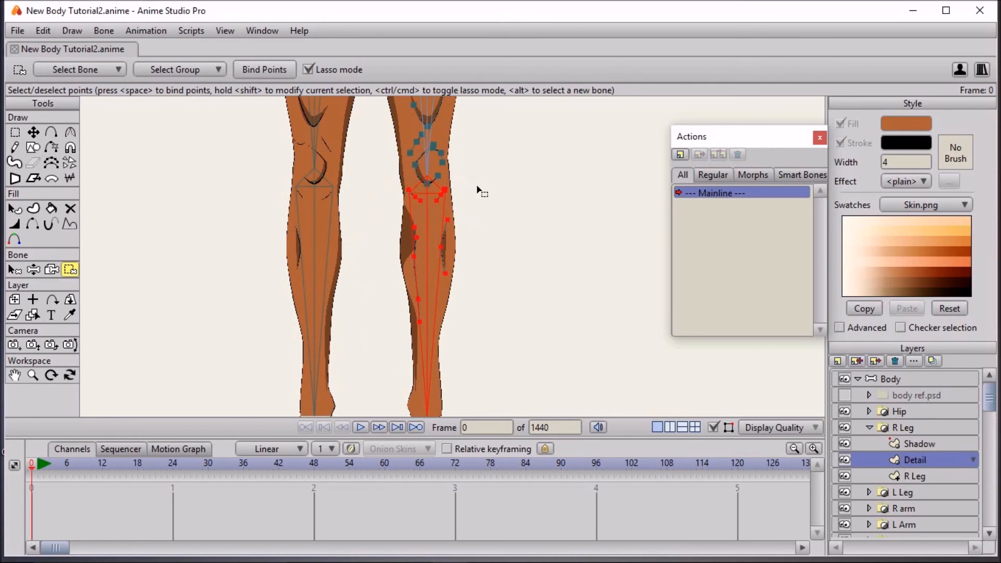
pyautogui.press('b')
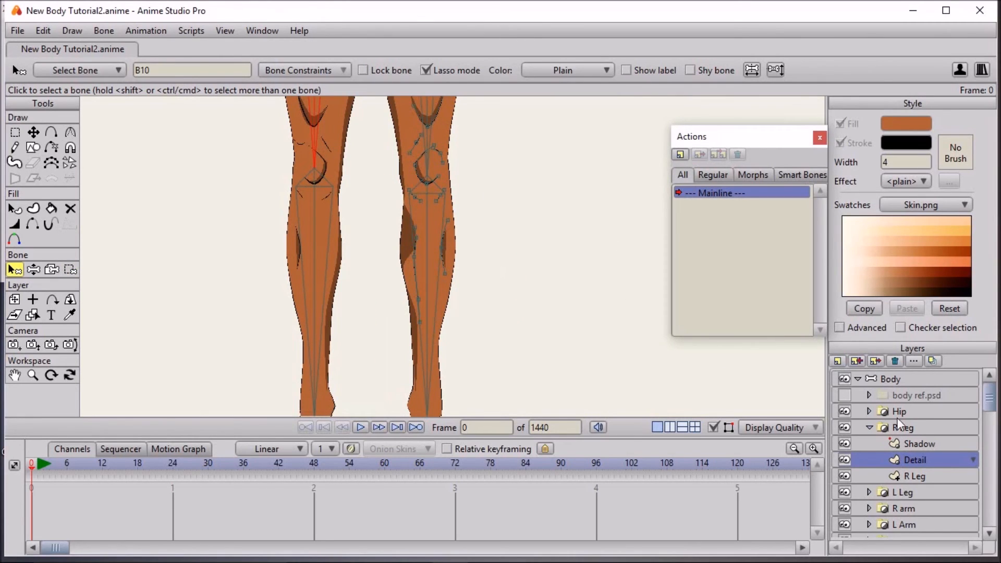
# Bind all points of the R Leg group's Shadow layer to thigh bone B12
pyautogui.click(942, 444)
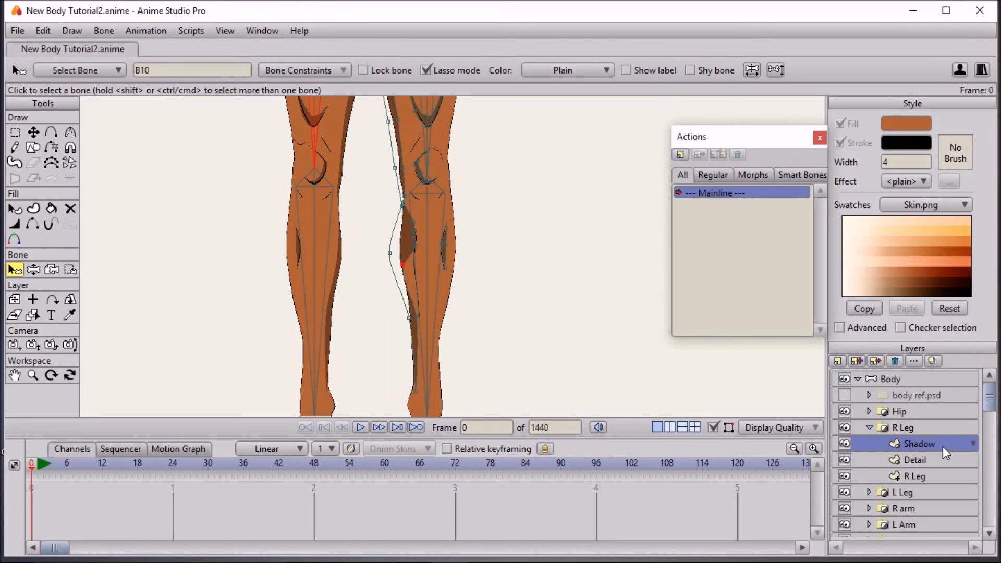
pyautogui.click(33, 269)
pyautogui.scroll(-4, 440, 196)
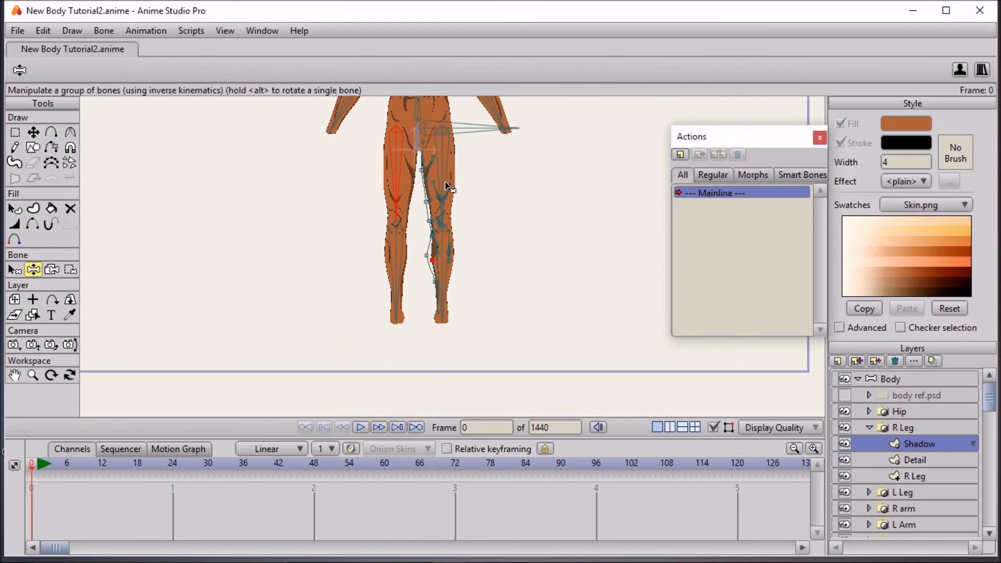
pyautogui.moveTo(446, 172)
pyautogui.mouseDown()
pyautogui.moveTo(472, 162)
pyautogui.moveTo(441, 183)
pyautogui.mouseUp()
pyautogui.click(15, 270)
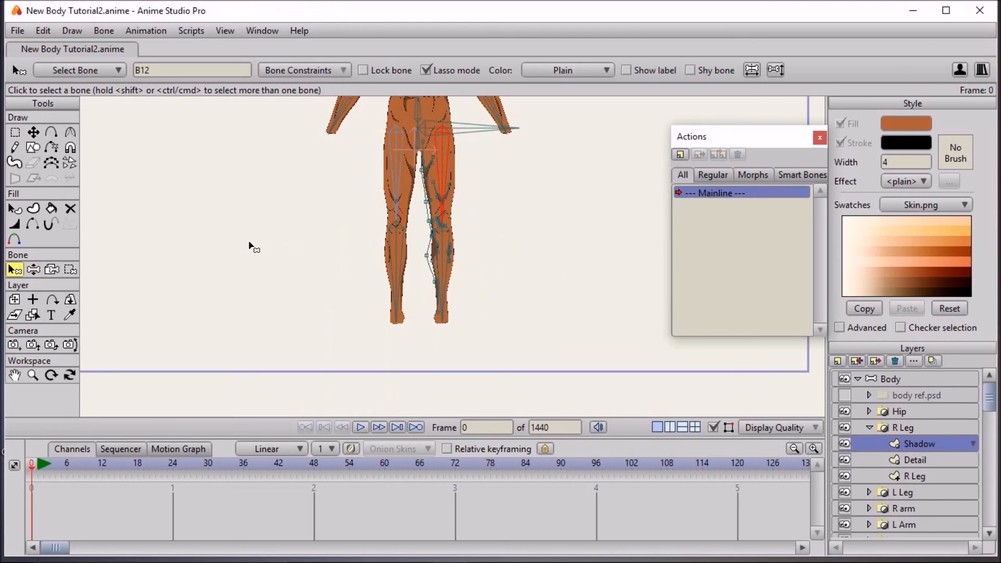
pyautogui.scroll(2, 389, 229)
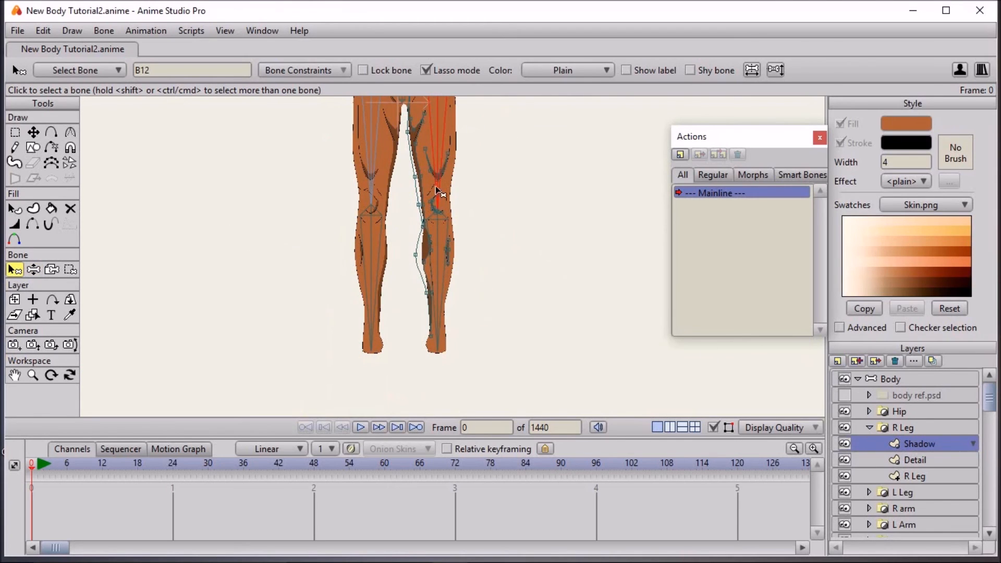
pyautogui.click(69, 269)
pyautogui.scroll(-2, 308, 219)
pyautogui.moveTo(480, 138)
pyautogui.mouseDown()
pyautogui.moveTo(432, 111)
pyautogui.moveTo(388, 143)
pyautogui.moveTo(390, 209)
pyautogui.moveTo(416, 265)
pyautogui.moveTo(439, 270)
pyautogui.moveTo(471, 256)
pyautogui.moveTo(476, 131)
pyautogui.mouseUp()
pyautogui.moveTo(368, 402)
pyautogui.mouseDown()
pyautogui.moveTo(501, 412)
pyautogui.moveTo(521, 208)
pyautogui.moveTo(475, 128)
pyautogui.mouseUp()
pyautogui.click(274, 68)
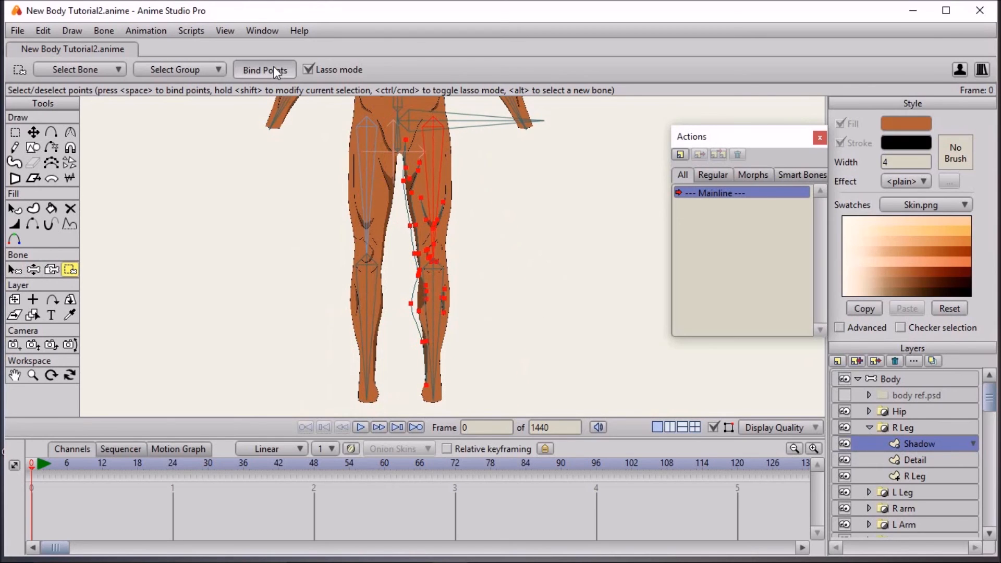
# Bind the points below the knee on the R Leg group's Shadow layer to shin bone B13
pyautogui.press('b')
pyautogui.click(437, 313)
pyautogui.click(70, 269)
pyautogui.moveTo(406, 303); pyautogui.dragTo(410, 261)
pyautogui.scroll(3, 410, 257)
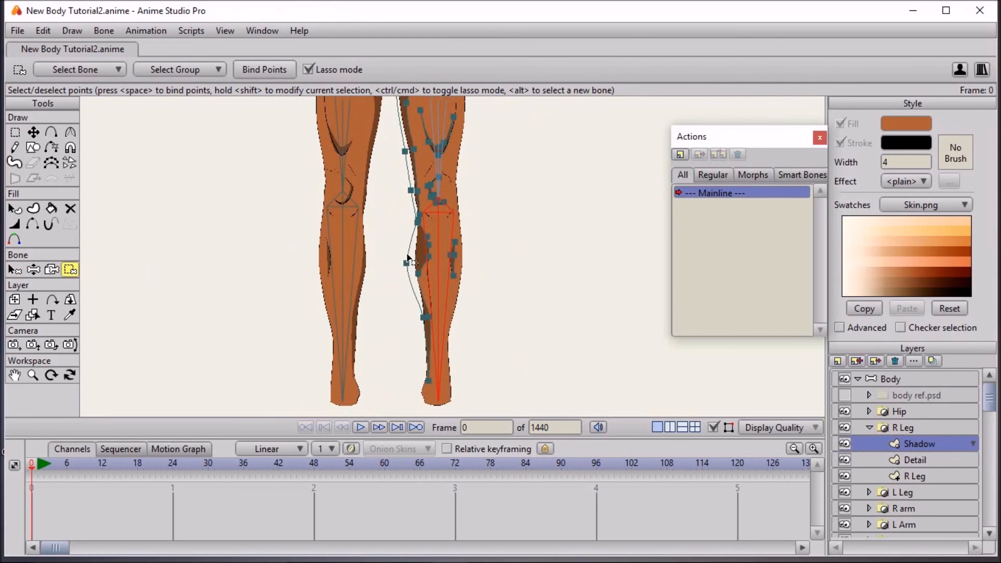
pyautogui.moveTo(505, 190)
pyautogui.mouseDown()
pyautogui.moveTo(423, 204)
pyautogui.moveTo(365, 296)
pyautogui.moveTo(380, 391)
pyautogui.moveTo(442, 406)
pyautogui.moveTo(505, 351)
pyautogui.moveTo(518, 286)
pyautogui.moveTo(499, 193)
pyautogui.mouseUp()
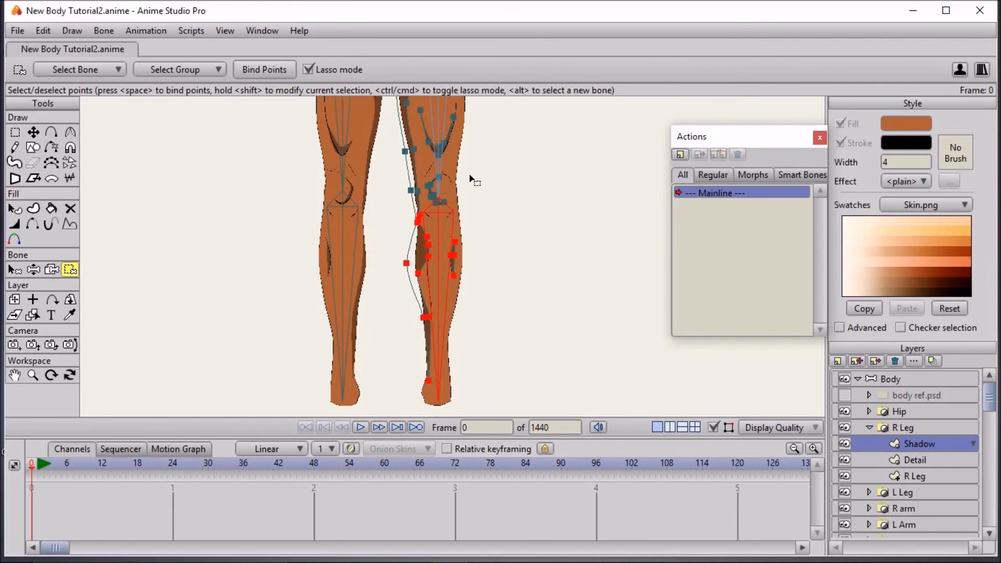
# Test the rig with Manipulate Bones by swinging both arms, bending the torso and spreading the legs
pyautogui.click(33, 269)
pyautogui.scroll(-2, 259, 239)
pyautogui.scroll(-2, 449, 144)
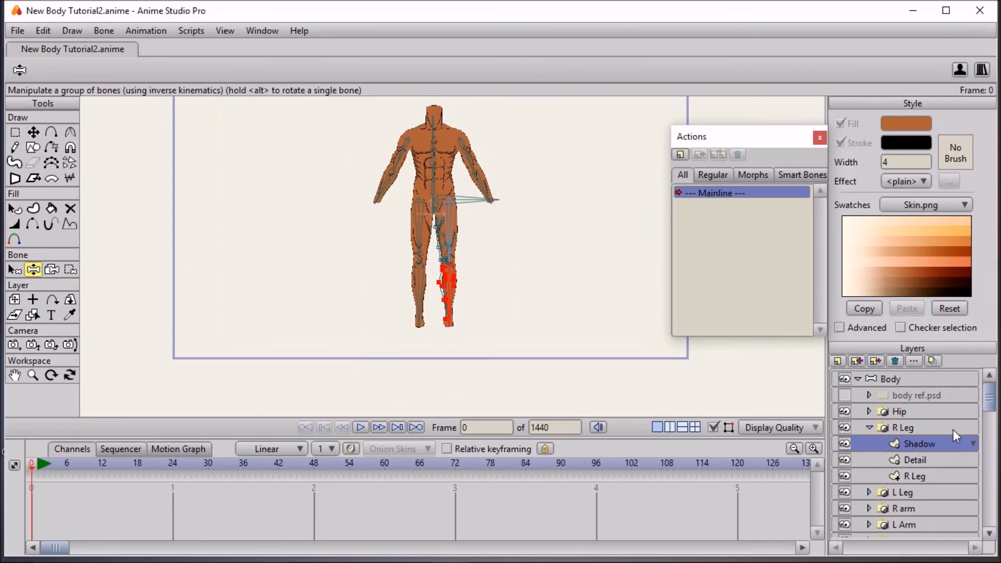
pyautogui.click(868, 427)
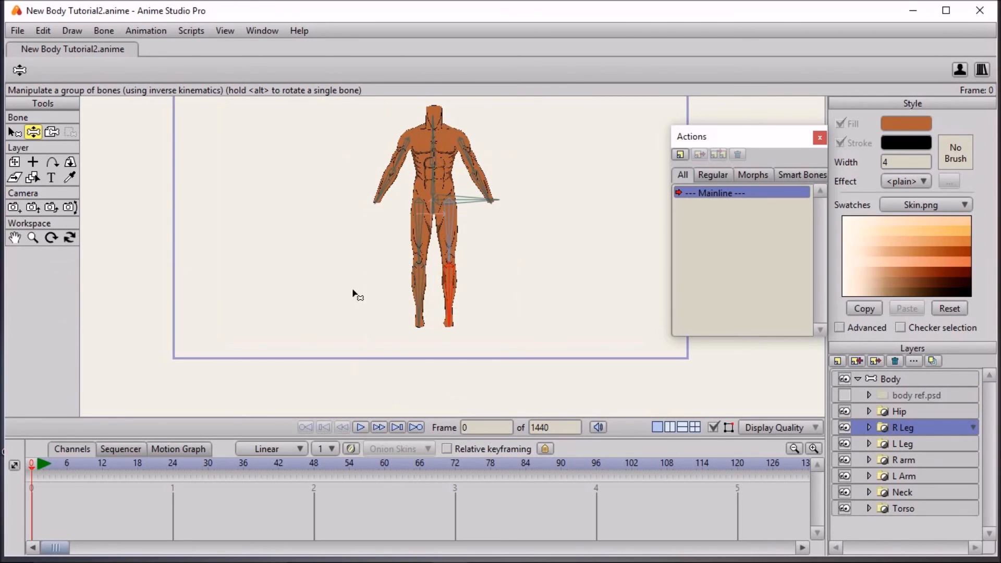
pyautogui.moveTo(402, 166); pyautogui.dragTo(378, 146)
pyautogui.moveTo(477, 159); pyautogui.dragTo(500, 147)
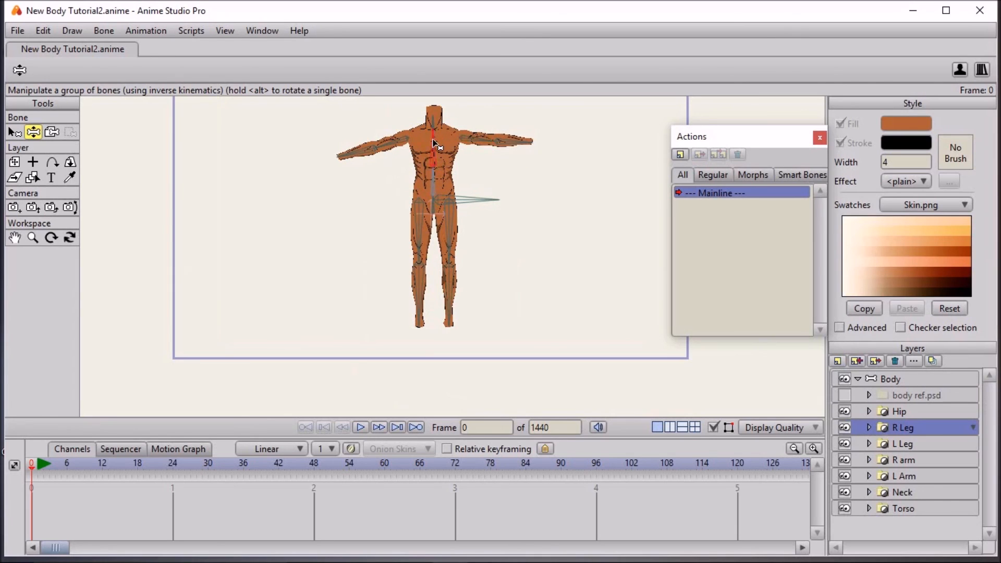
pyautogui.moveTo(436, 146); pyautogui.dragTo(442, 145)
pyautogui.scroll(2, 442, 145)
pyautogui.moveTo(405, 225); pyautogui.dragTo(368, 245)
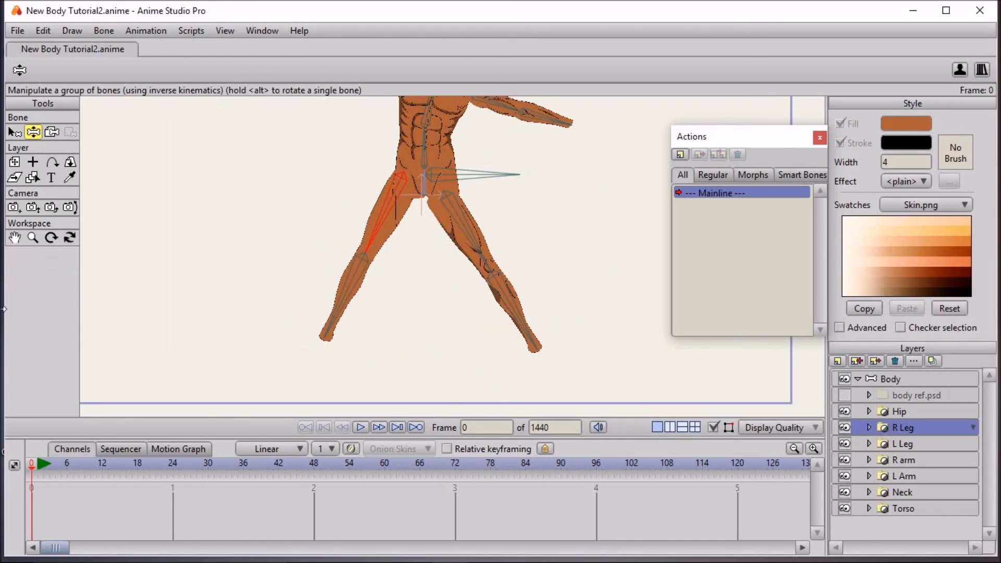
# Select thigh bone B12 and make the Body bone layer active for editing its bones
pyautogui.click(16, 133)
pyautogui.click(449, 207)
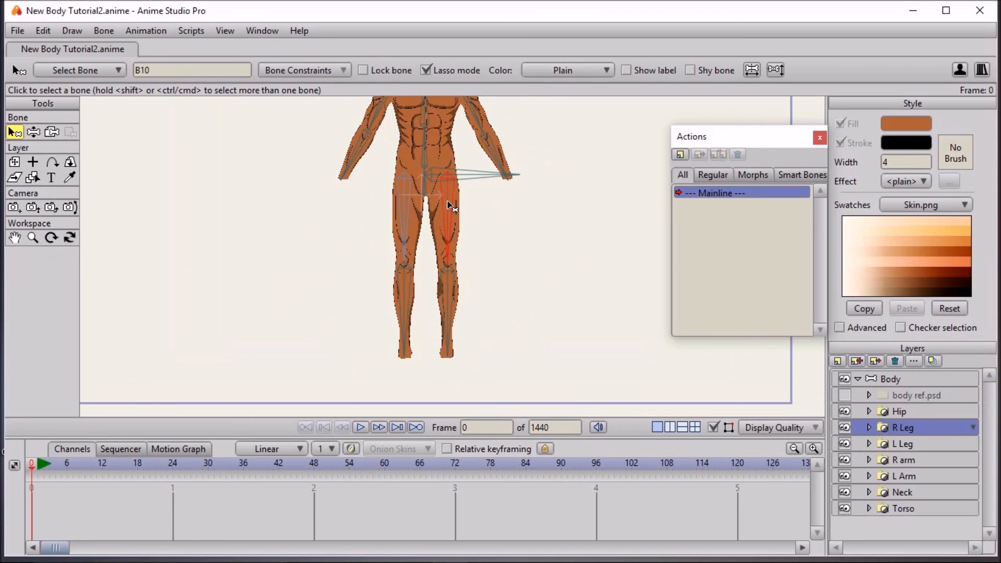
pyautogui.click(889, 379)
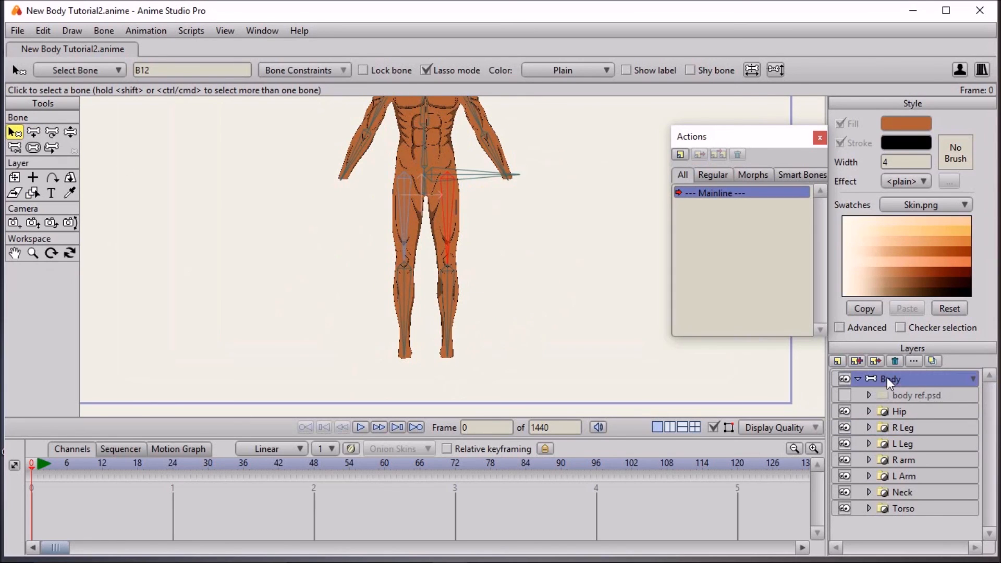
pyautogui.click(50, 134)
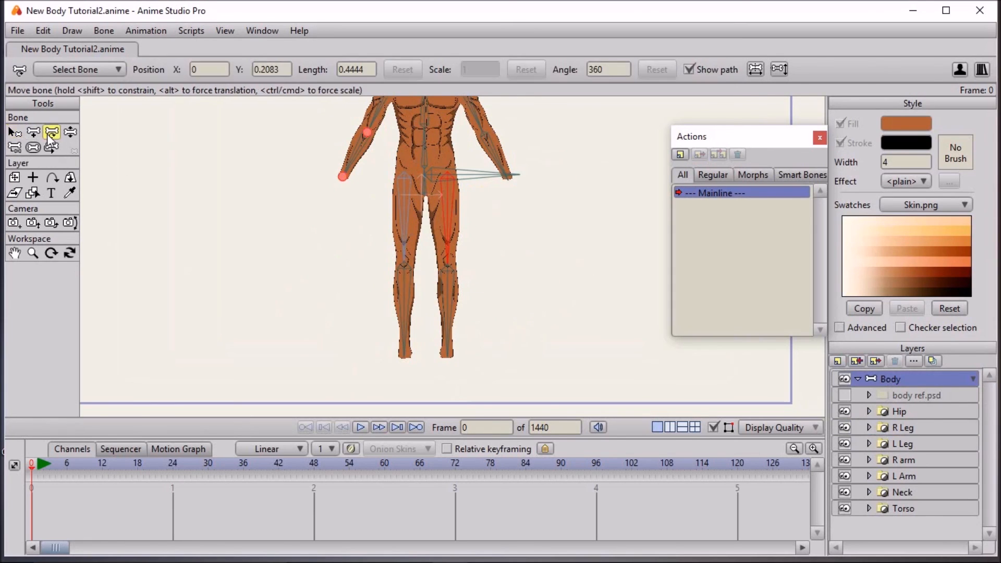
pyautogui.scroll(3, 283, 160)
pyautogui.moveTo(285, 222); pyautogui.dragTo(336, 384)
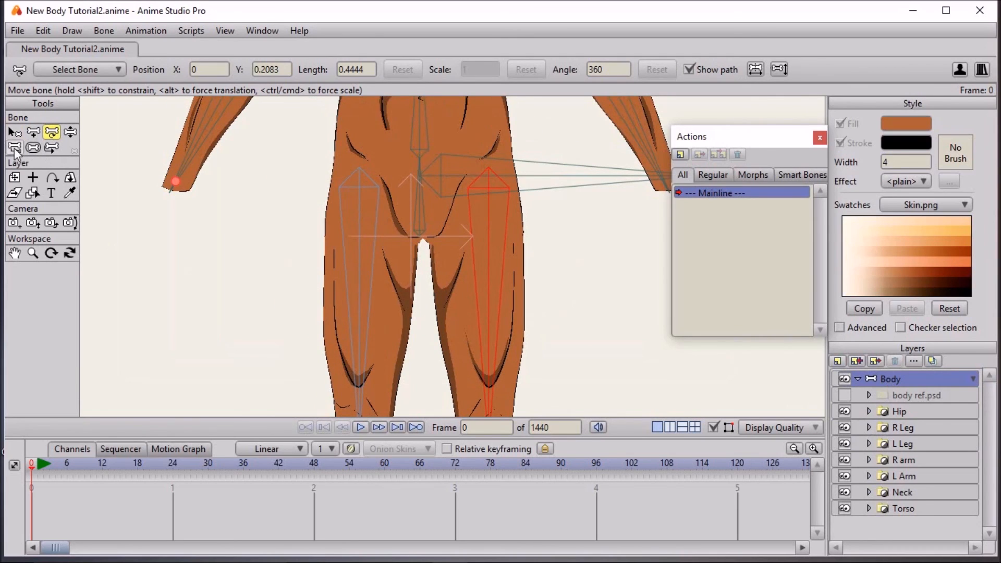
# Select hip bone B2 and examine the parent links between the hip and thigh bones
pyautogui.click(15, 148)
pyautogui.click(21, 133)
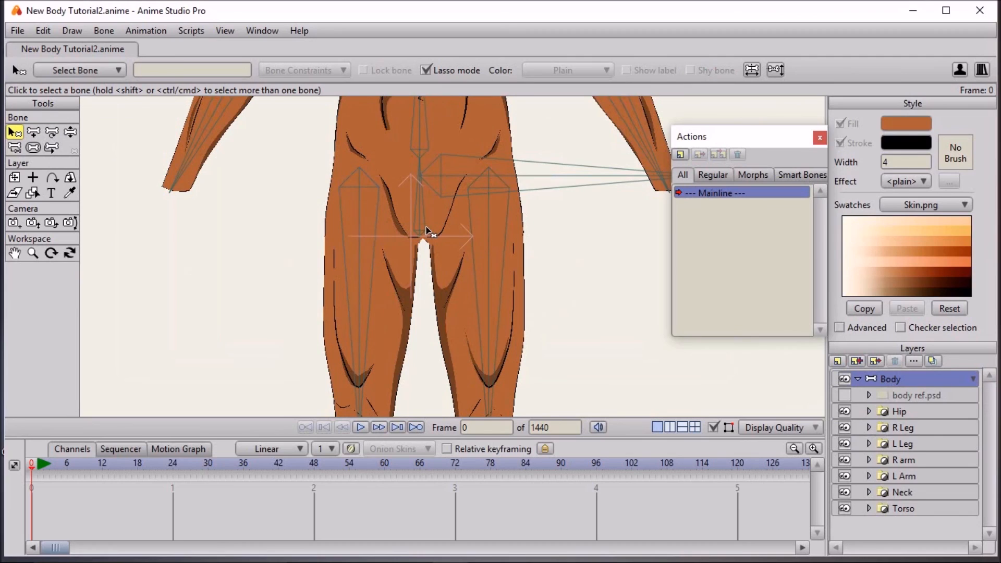
pyautogui.click(426, 230)
pyautogui.click(17, 148)
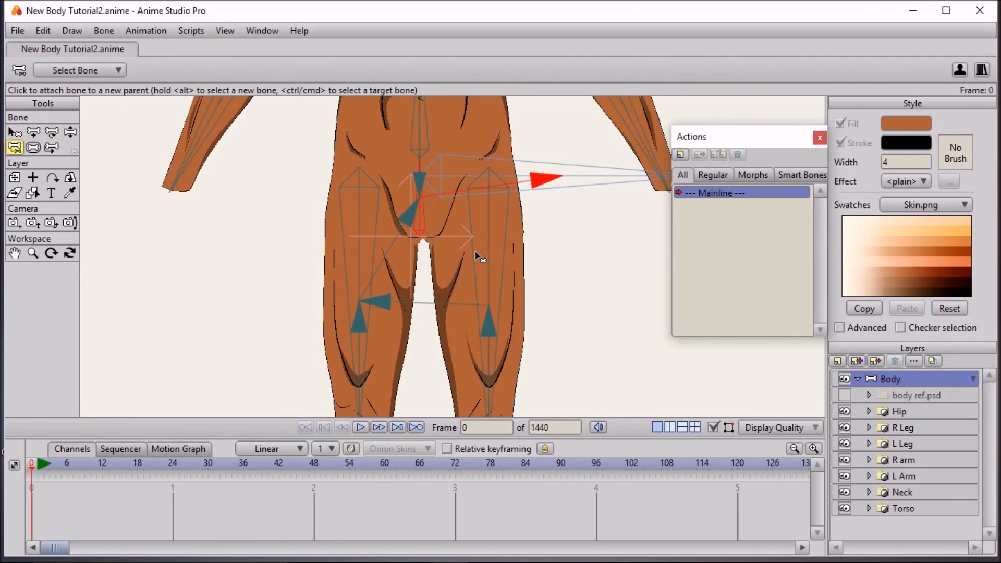
pyautogui.press('z')
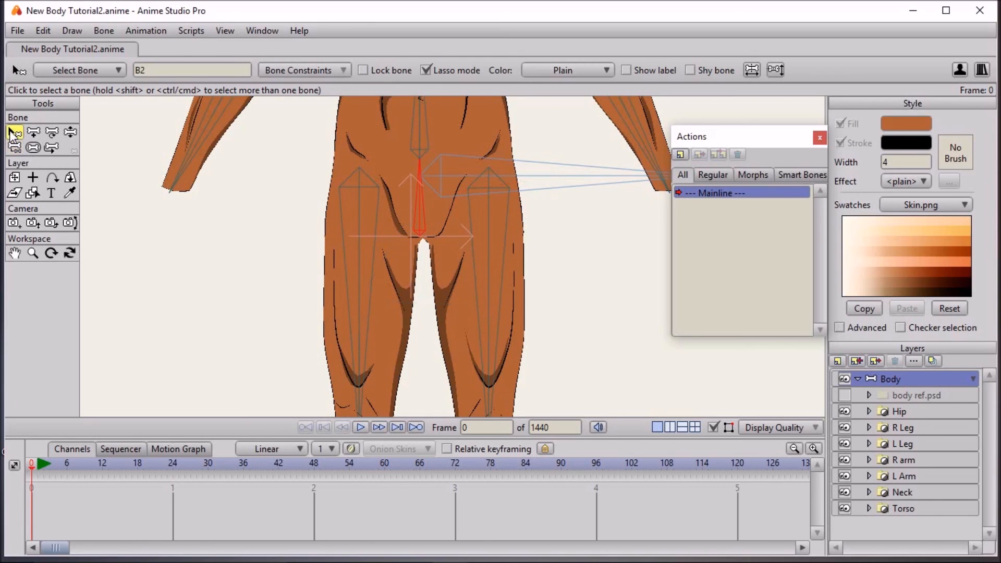
# Reparent thigh bone B12 from the opposite thigh bone to hip bone B2
pyautogui.click(476, 266)
pyautogui.click(16, 148)
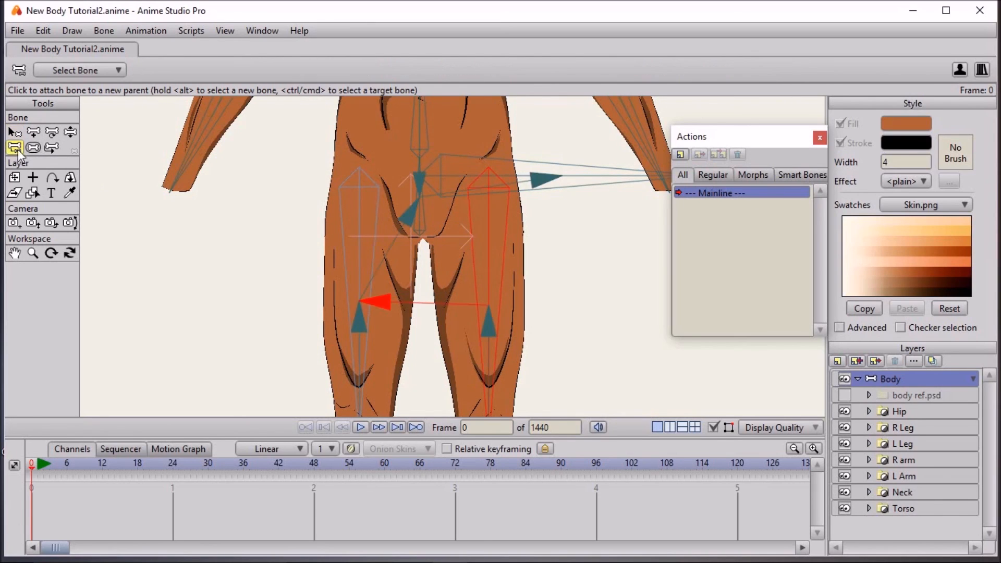
pyautogui.click(424, 228)
pyautogui.scroll(-3, 413, 245)
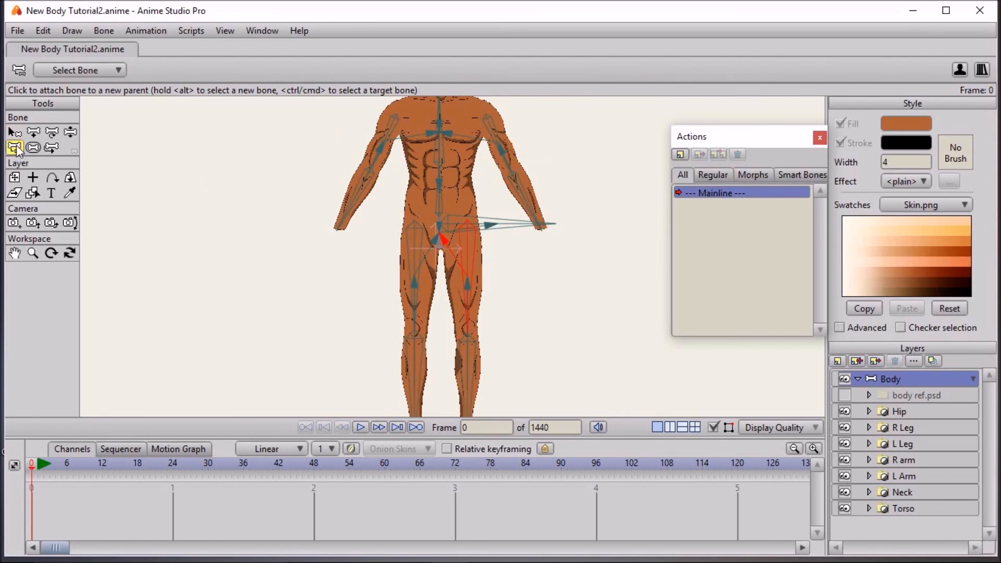
# Test the corrected hierarchy with Manipulate Bones by swinging both legs and both arms outward
pyautogui.click(14, 132)
pyautogui.click(69, 131)
pyautogui.scroll(-1, 316, 217)
pyautogui.moveTo(418, 261); pyautogui.dragTo(350, 248)
pyautogui.moveTo(459, 268); pyautogui.dragTo(519, 248)
pyautogui.moveTo(388, 166); pyautogui.dragTo(303, 136)
pyautogui.moveTo(501, 159); pyautogui.dragTo(517, 146)
pyautogui.scroll(7, 436, 148)
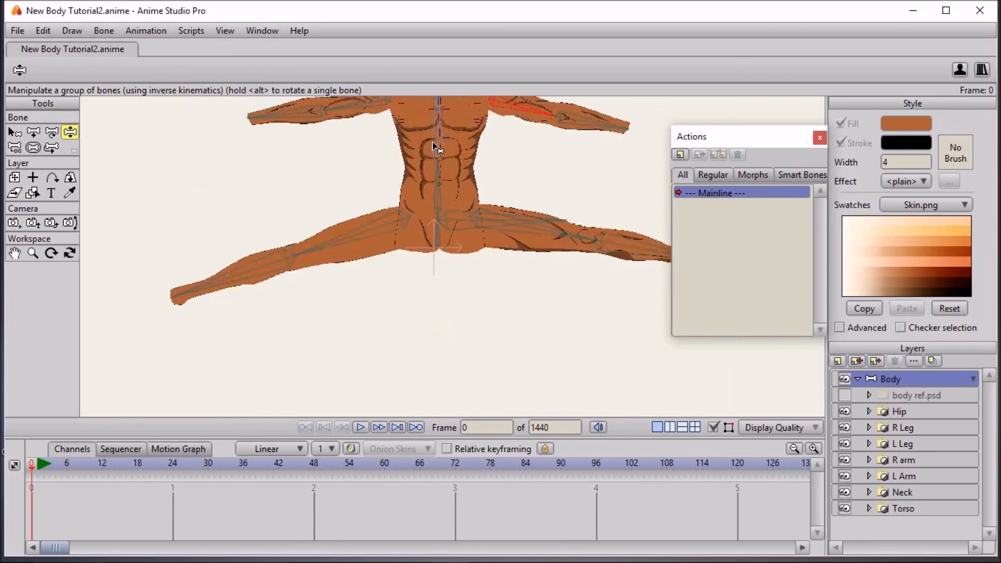
# Swing both legs back together and lower both arms to check the hip and shoulder joints
pyautogui.scroll(-3, 367, 165)
pyautogui.moveTo(271, 227); pyautogui.dragTo(378, 269)
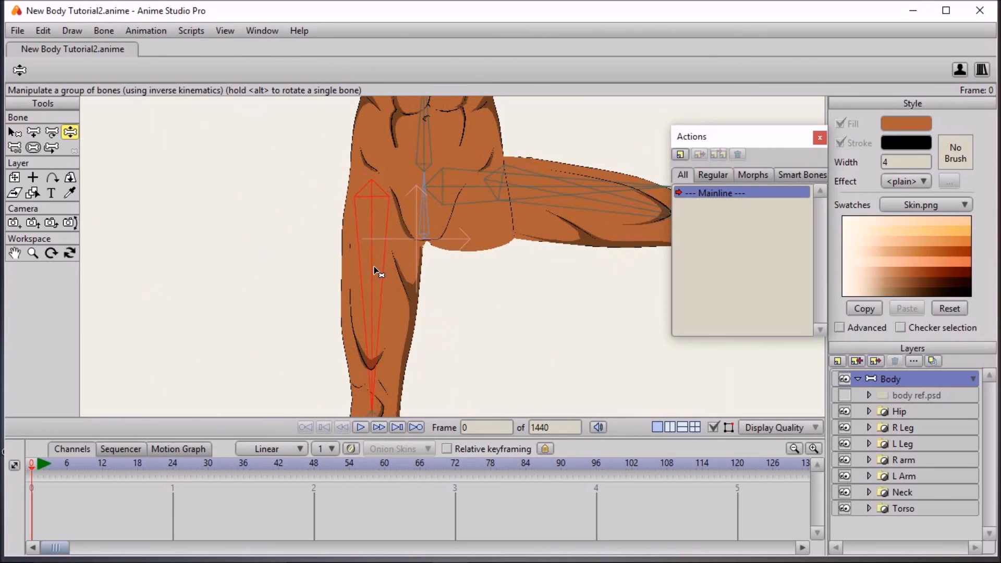
pyautogui.moveTo(589, 195); pyautogui.dragTo(505, 277)
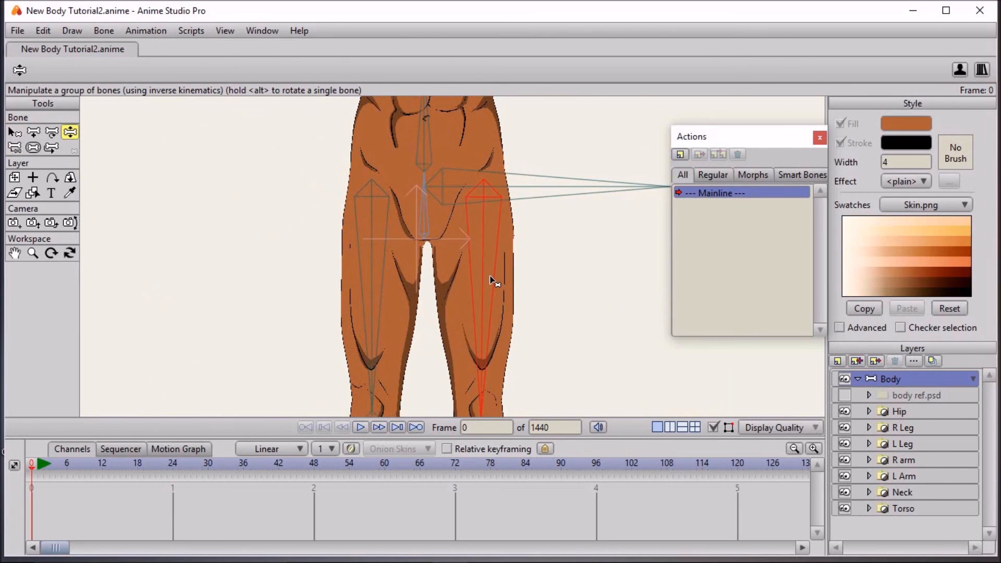
pyautogui.scroll(-5, 498, 277)
pyautogui.moveTo(386, 142); pyautogui.dragTo(400, 182)
pyautogui.moveTo(498, 169); pyautogui.dragTo(471, 193)
# Bend the forearm of the viewer's-left arm across the abdomen and examine how the elbow deforms
pyautogui.moveTo(379, 238); pyautogui.dragTo(457, 167)
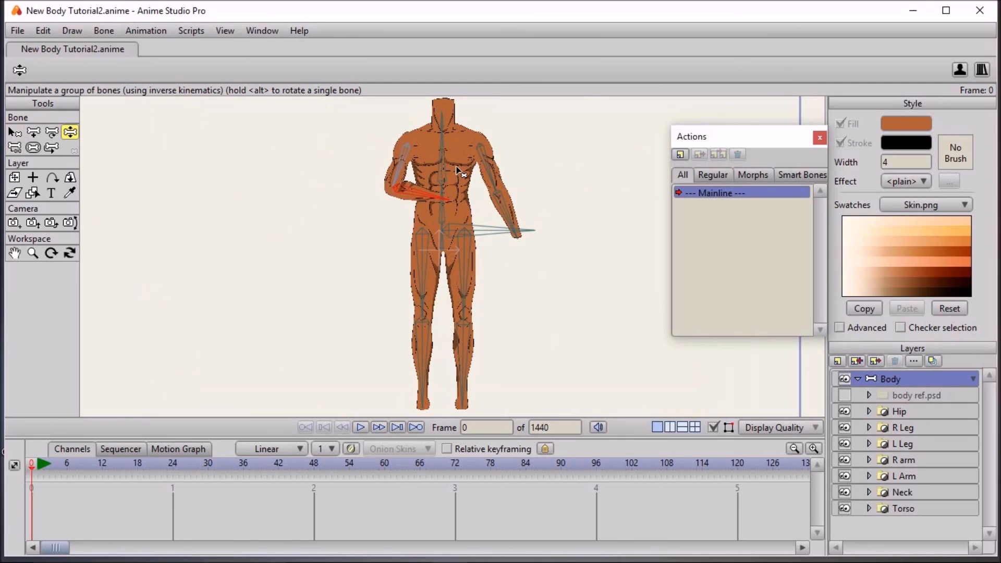
pyautogui.scroll(5, 367, 189)
pyautogui.moveTo(365, 189); pyautogui.dragTo(431, 324)
pyautogui.scroll(2, 404, 240)
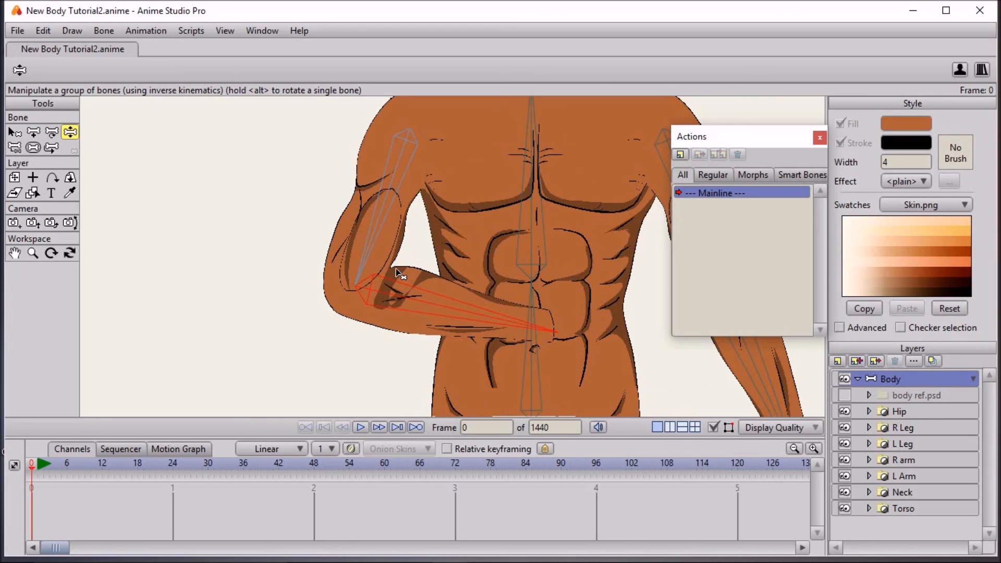
pyautogui.scroll(-3, 452, 270)
pyautogui.moveTo(433, 233); pyautogui.dragTo(393, 150)
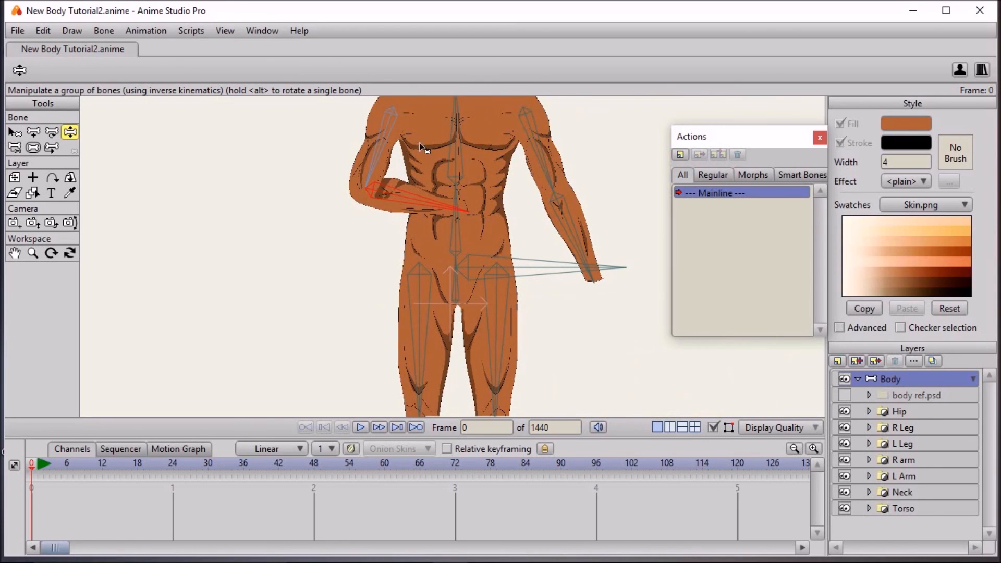
# Bend the forearm of the viewer's-right arm toward the waist, and straighten both arms beside the body
pyautogui.scroll(2, 382, 145)
pyautogui.moveTo(646, 211); pyautogui.dragTo(574, 257)
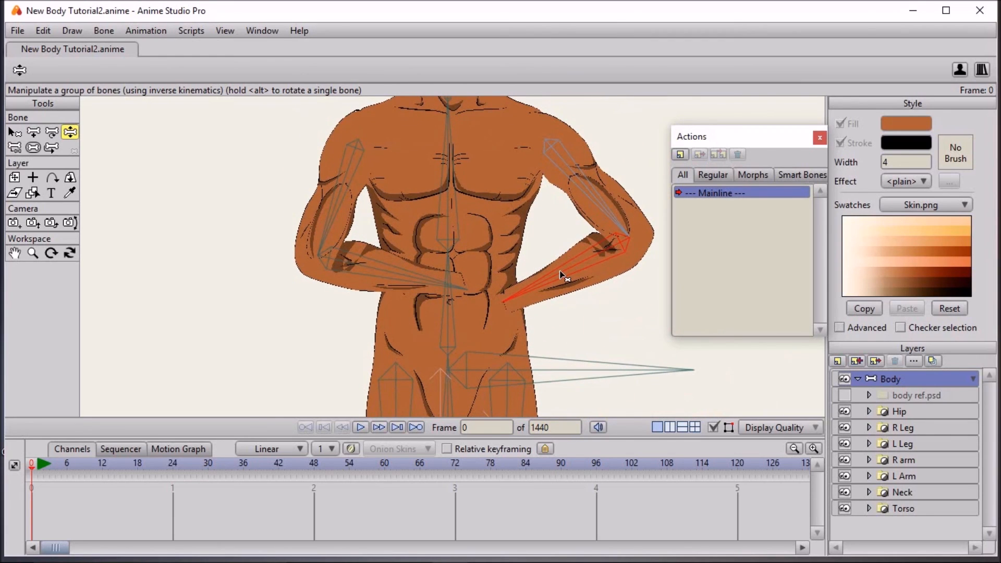
pyautogui.scroll(-2, 425, 246)
pyautogui.moveTo(427, 262); pyautogui.dragTo(335, 375)
pyautogui.moveTo(551, 246); pyautogui.dragTo(554, 341)
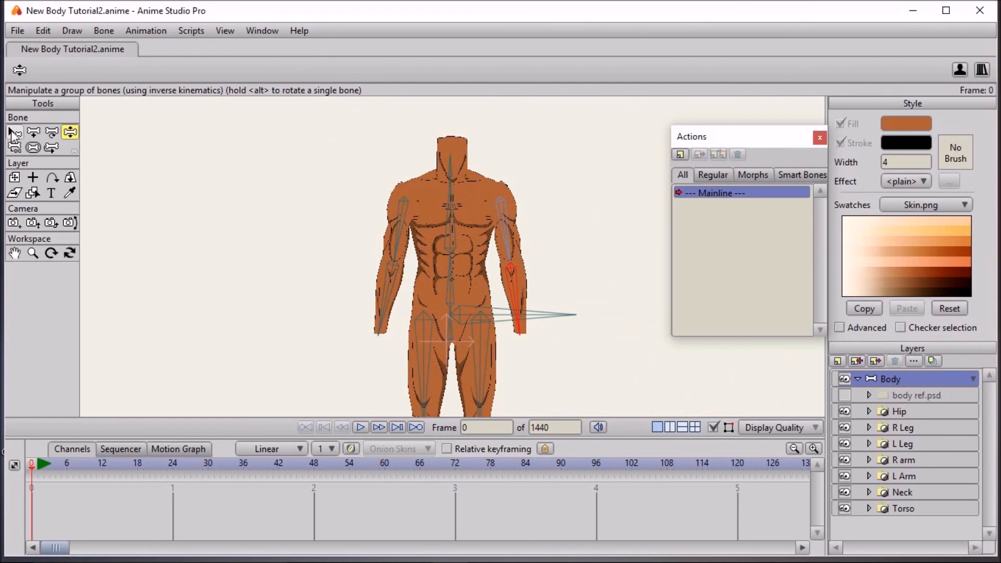
# Bind all points of the Neck group's Neck layer to neck bone B5
pyautogui.press('b')
pyautogui.click(446, 166)
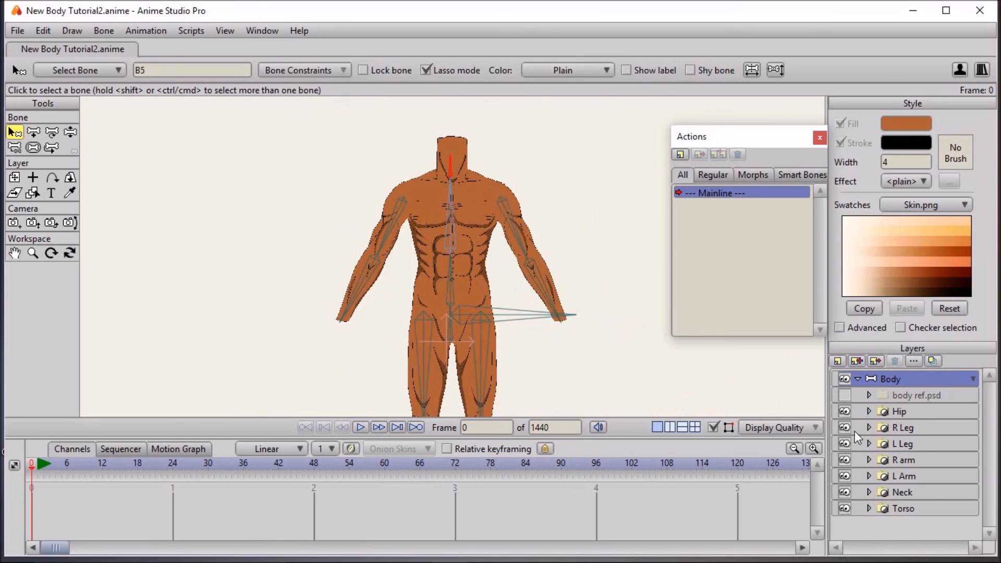
pyautogui.click(869, 492)
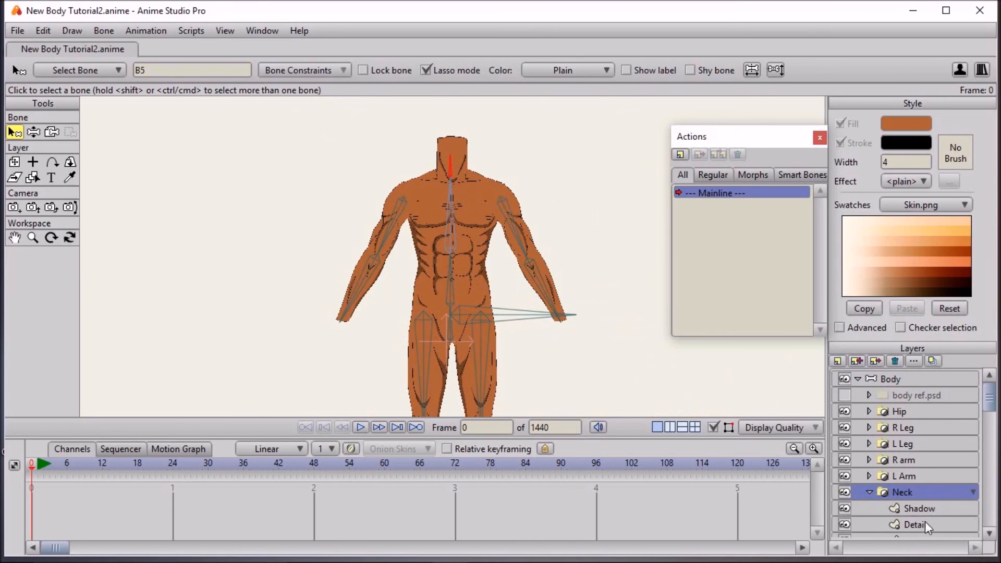
pyautogui.scroll(-1, 925, 519)
pyautogui.click(909, 492)
pyautogui.scroll(2, 238, 215)
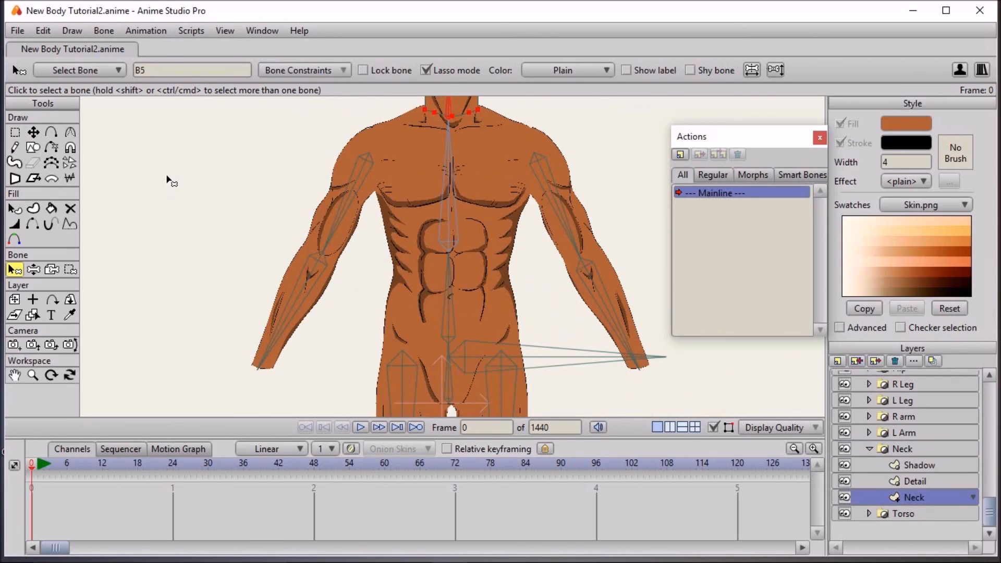
pyautogui.click(69, 270)
pyautogui.moveTo(364, 124)
pyautogui.mouseDown()
pyautogui.moveTo(521, 209)
pyautogui.moveTo(419, 112)
pyautogui.mouseUp()
pyautogui.moveTo(346, 163); pyautogui.dragTo(329, 166)
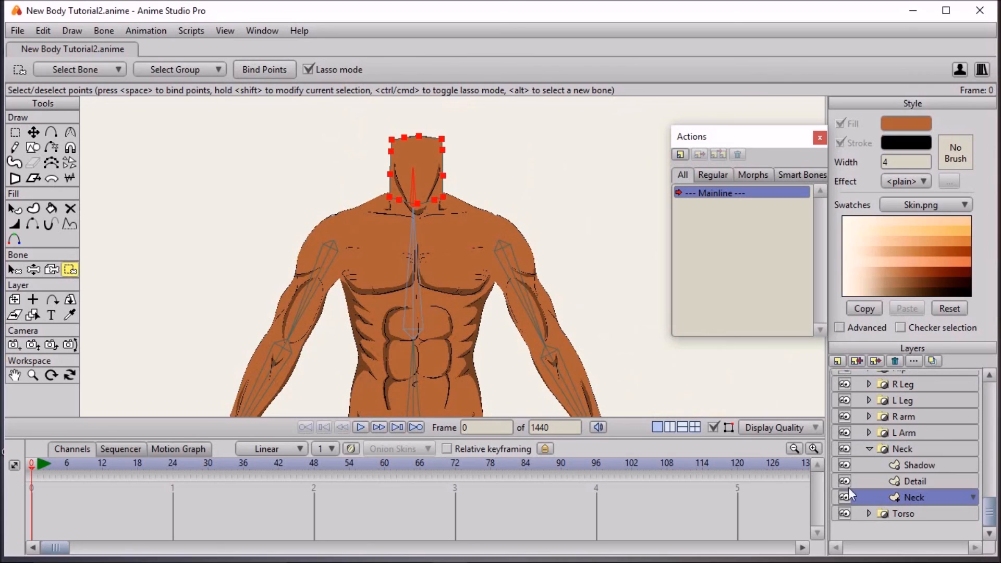
# Bind all points of the Neck group's Shadow layer to neck bone B5
pyautogui.click(913, 482)
pyautogui.click(16, 209)
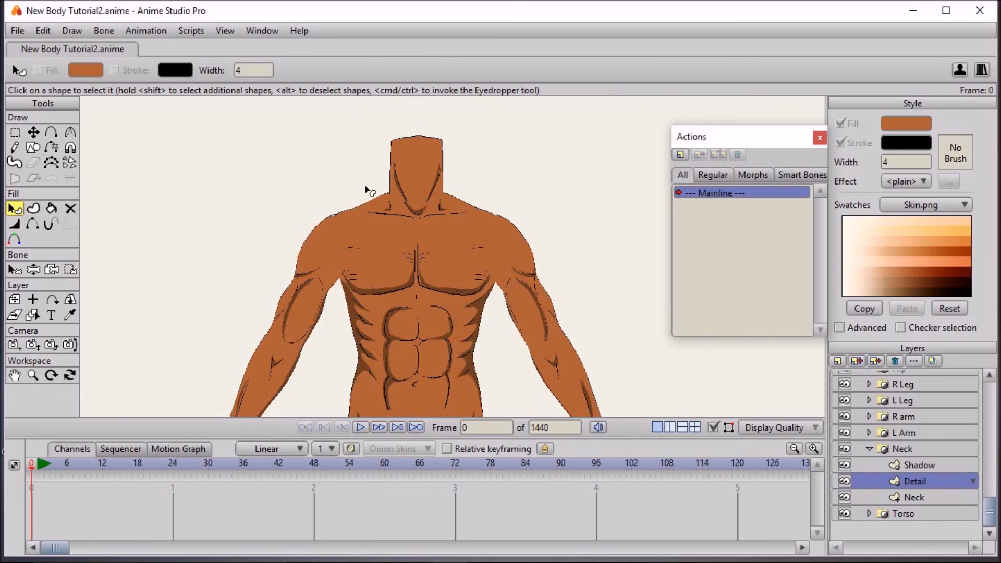
pyautogui.click(918, 497)
pyautogui.click(920, 466)
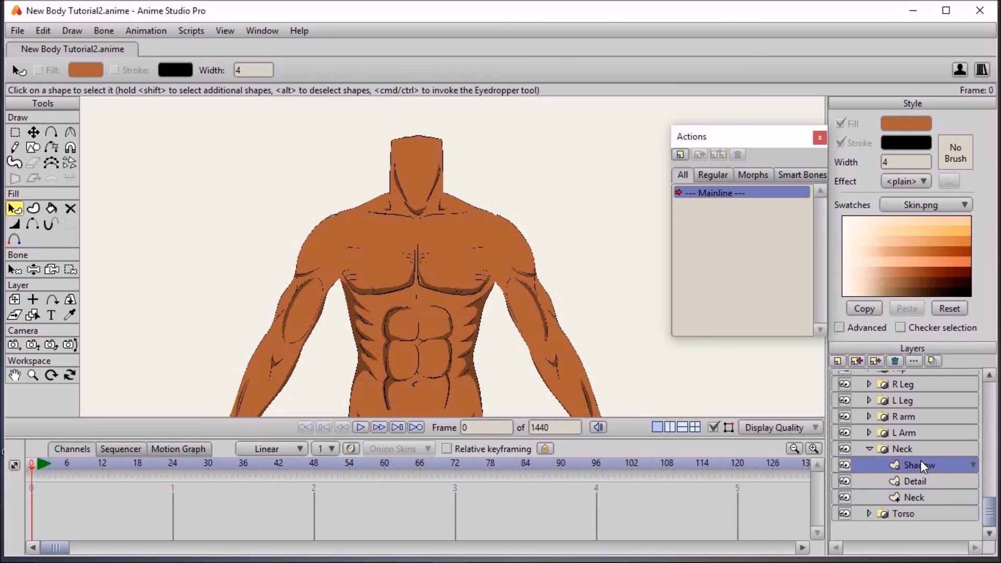
pyautogui.click(15, 269)
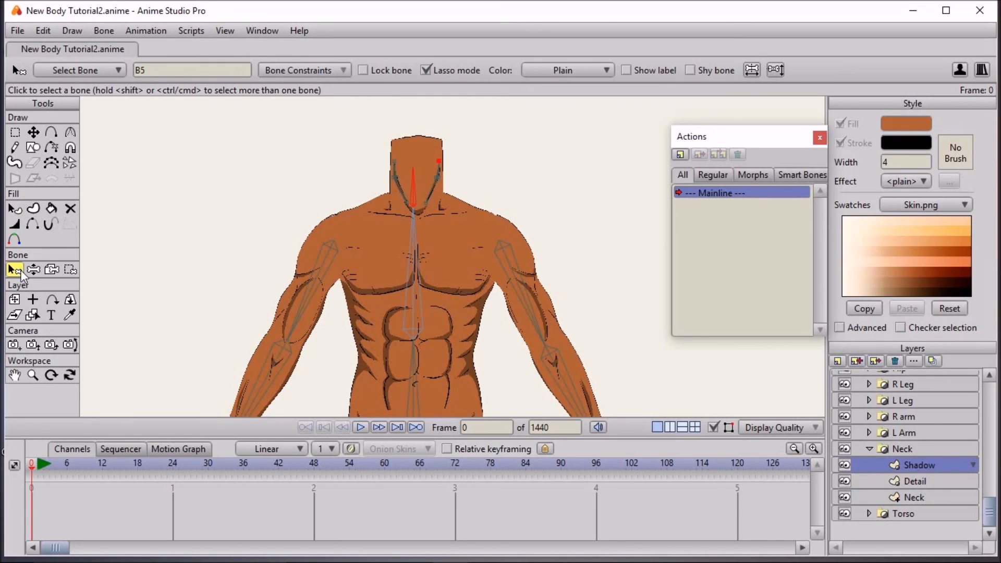
pyautogui.click(68, 270)
pyautogui.moveTo(318, 151)
pyautogui.mouseDown()
pyautogui.moveTo(507, 275)
pyautogui.moveTo(311, 211)
pyautogui.moveTo(318, 154)
pyautogui.mouseUp()
pyautogui.click(262, 68)
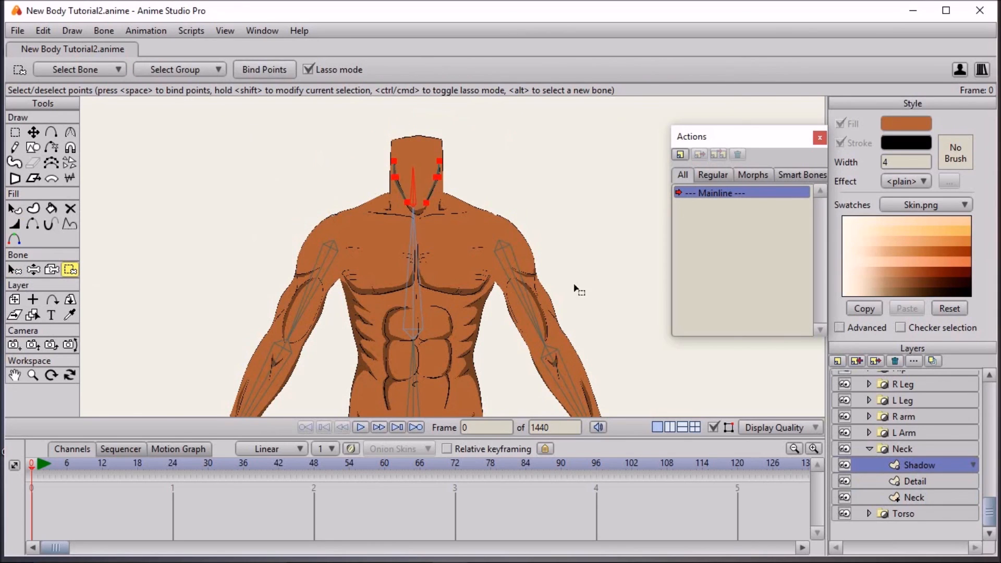
# Bind all points of the Neck group's Detail layer to neck bone B5
pyautogui.click(900, 481)
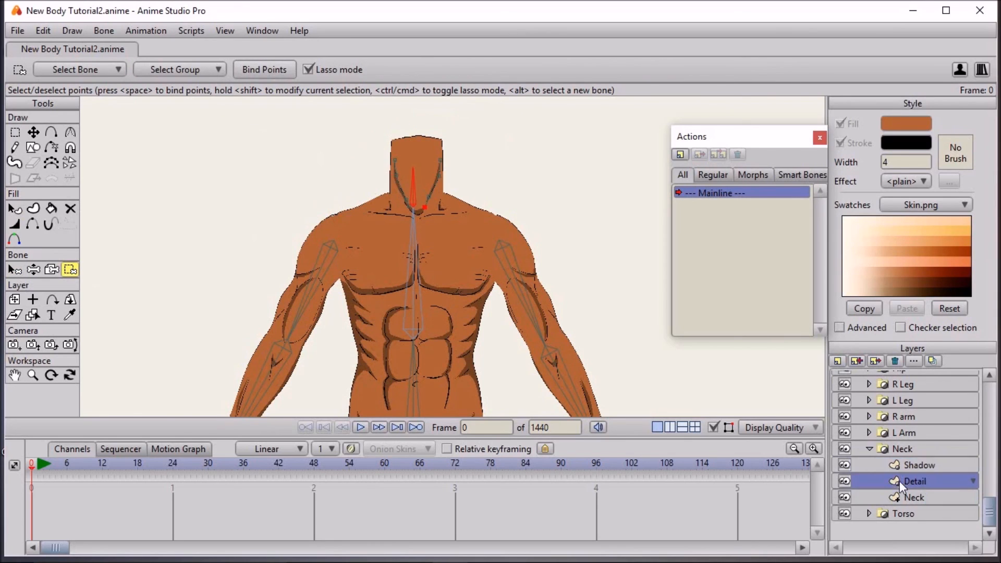
pyautogui.click(15, 269)
pyautogui.click(70, 269)
pyautogui.moveTo(313, 118)
pyautogui.mouseDown()
pyautogui.moveTo(453, 81)
pyautogui.moveTo(271, 178)
pyautogui.moveTo(307, 203)
pyautogui.mouseUp()
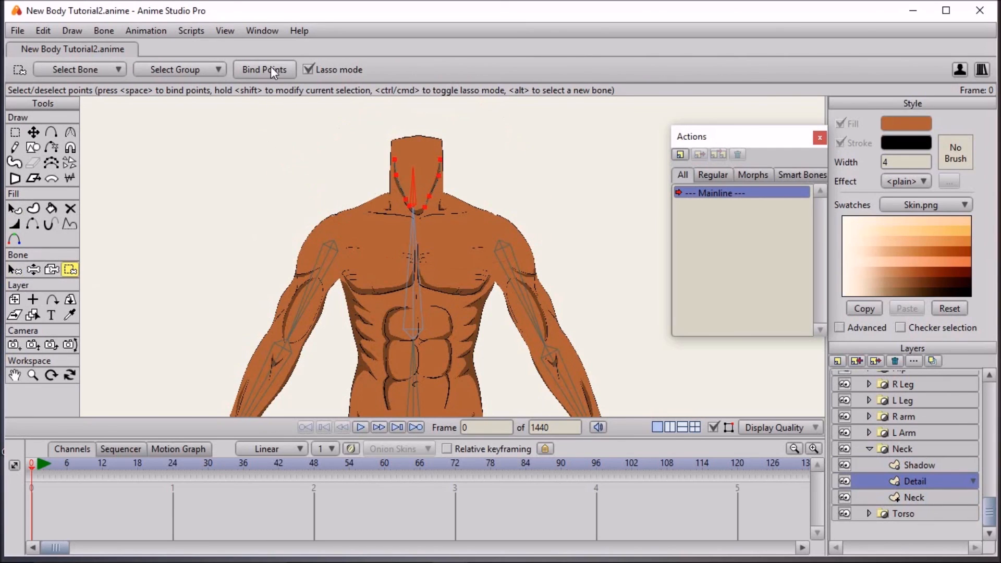
# Test the neck binding with Manipulate Bones by moving the neck, spine and leg bones
pyautogui.click(33, 268)
pyautogui.moveTo(410, 173); pyautogui.dragTo(410, 175)
pyautogui.moveTo(423, 226); pyautogui.dragTo(379, 258)
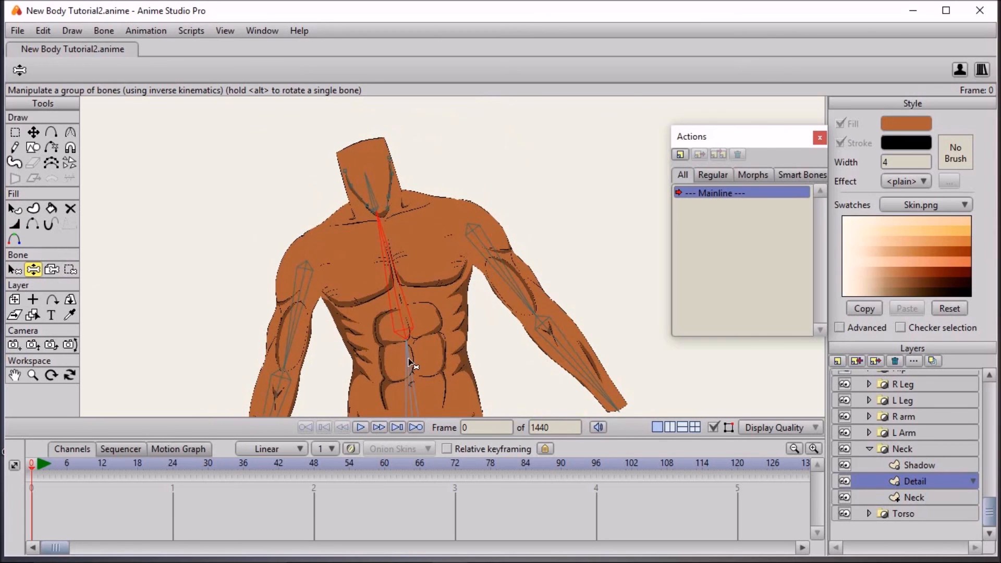
pyautogui.moveTo(409, 359); pyautogui.dragTo(419, 364)
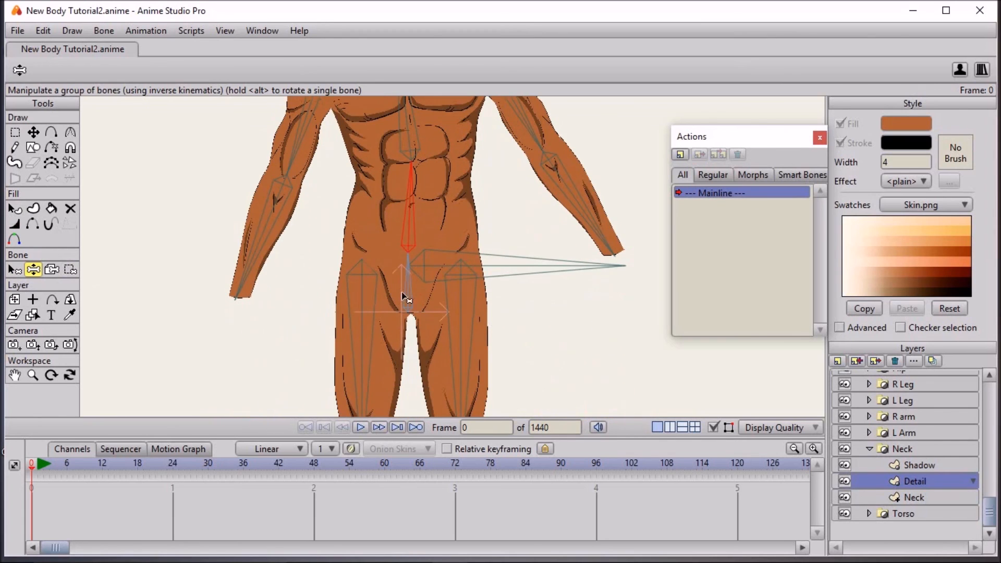
pyautogui.moveTo(376, 353); pyautogui.dragTo(422, 383)
pyautogui.click(12, 269)
pyautogui.scroll(-3, 221, 257)
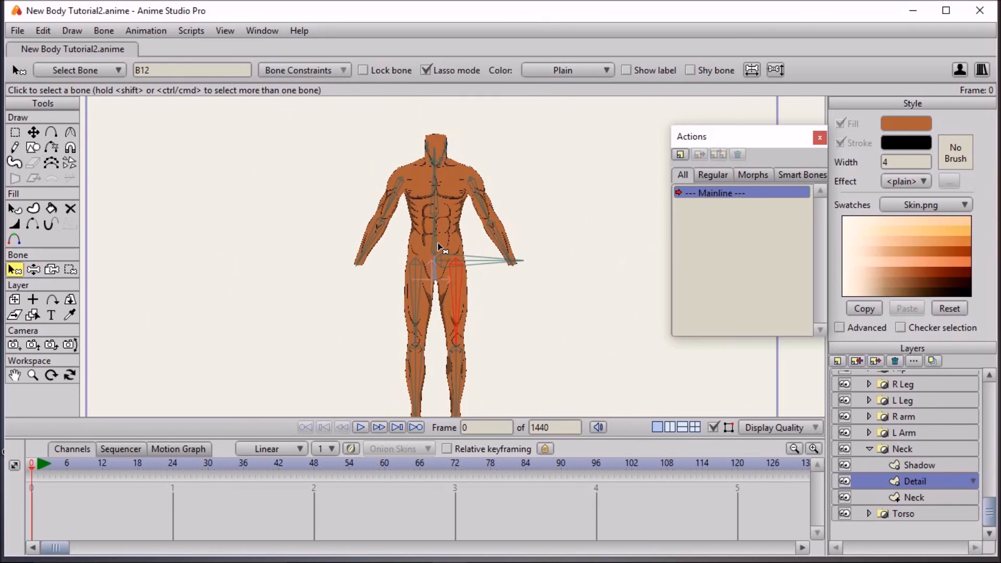